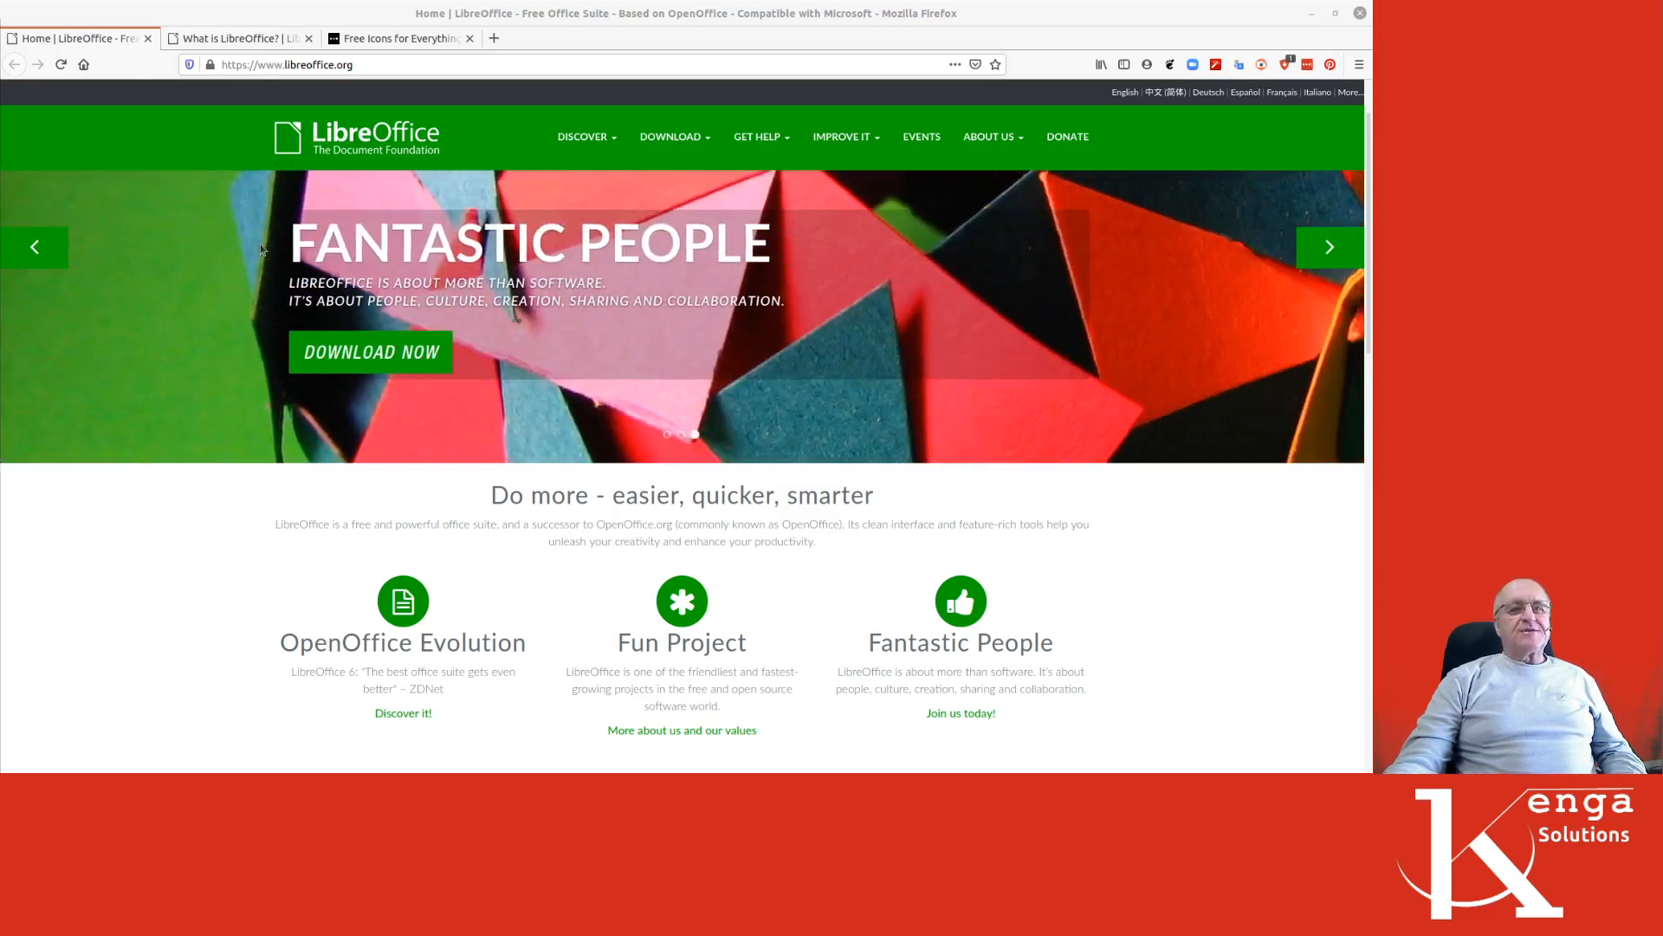
# - Review the What is LibreOffice? page and bring up the Noun Project icon site
pyautogui.click(253, 41)
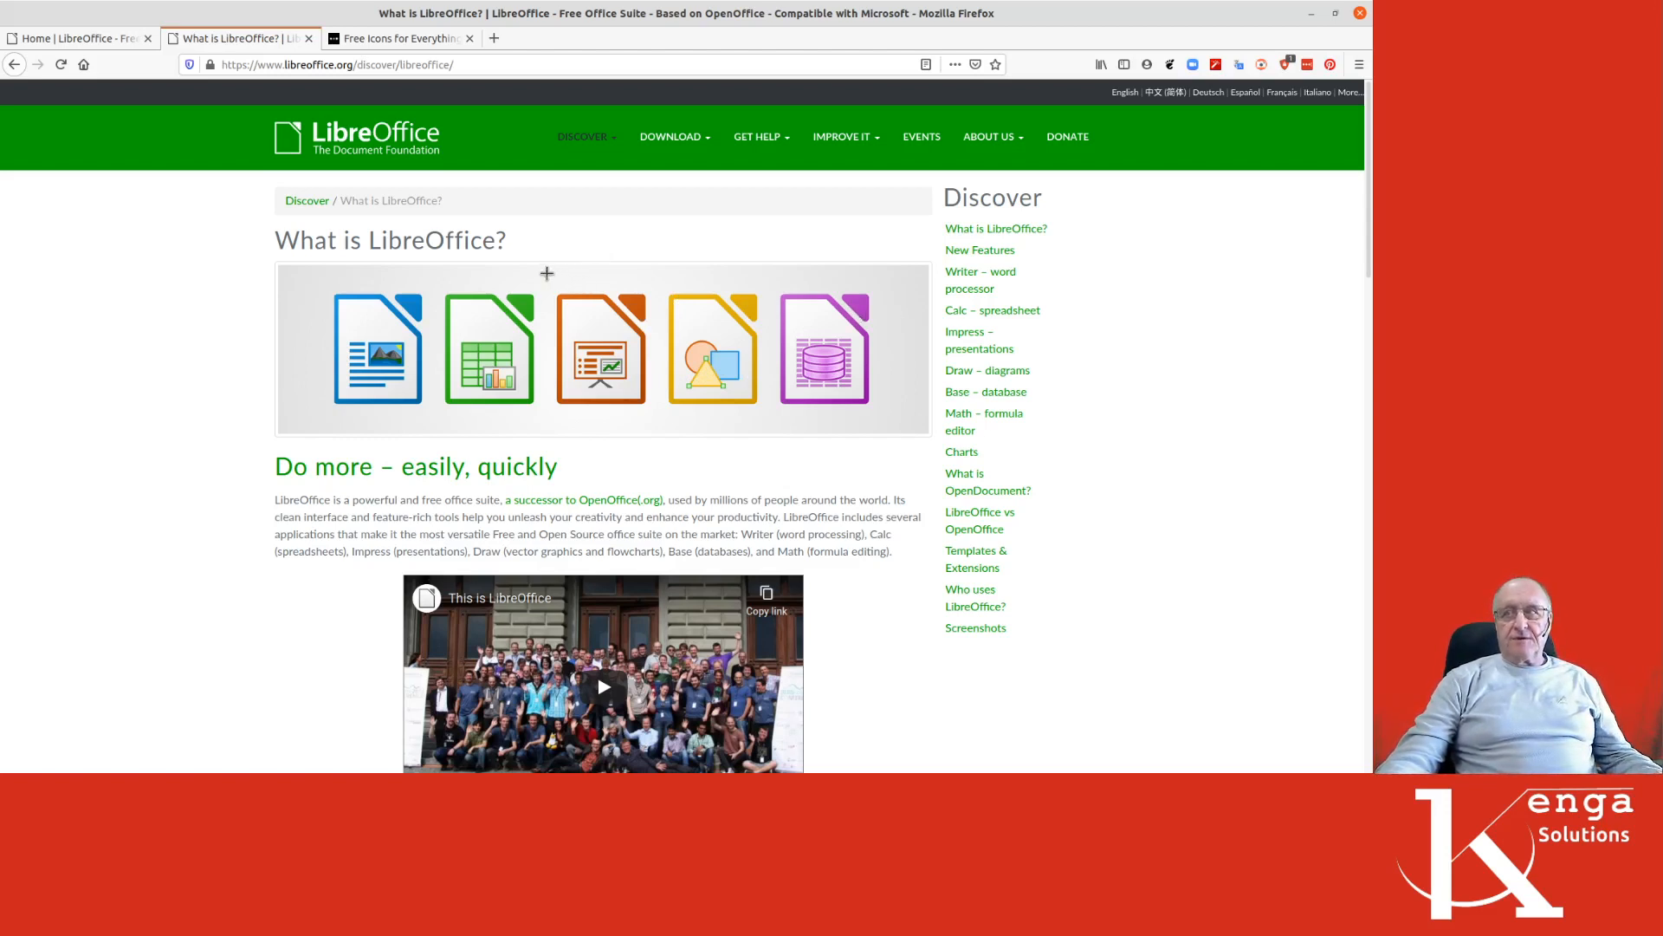
pyautogui.moveTo(544, 271)
pyautogui.mouseDown()
pyautogui.moveTo(650, 381)
pyautogui.moveTo(776, 420)
pyautogui.mouseUp()
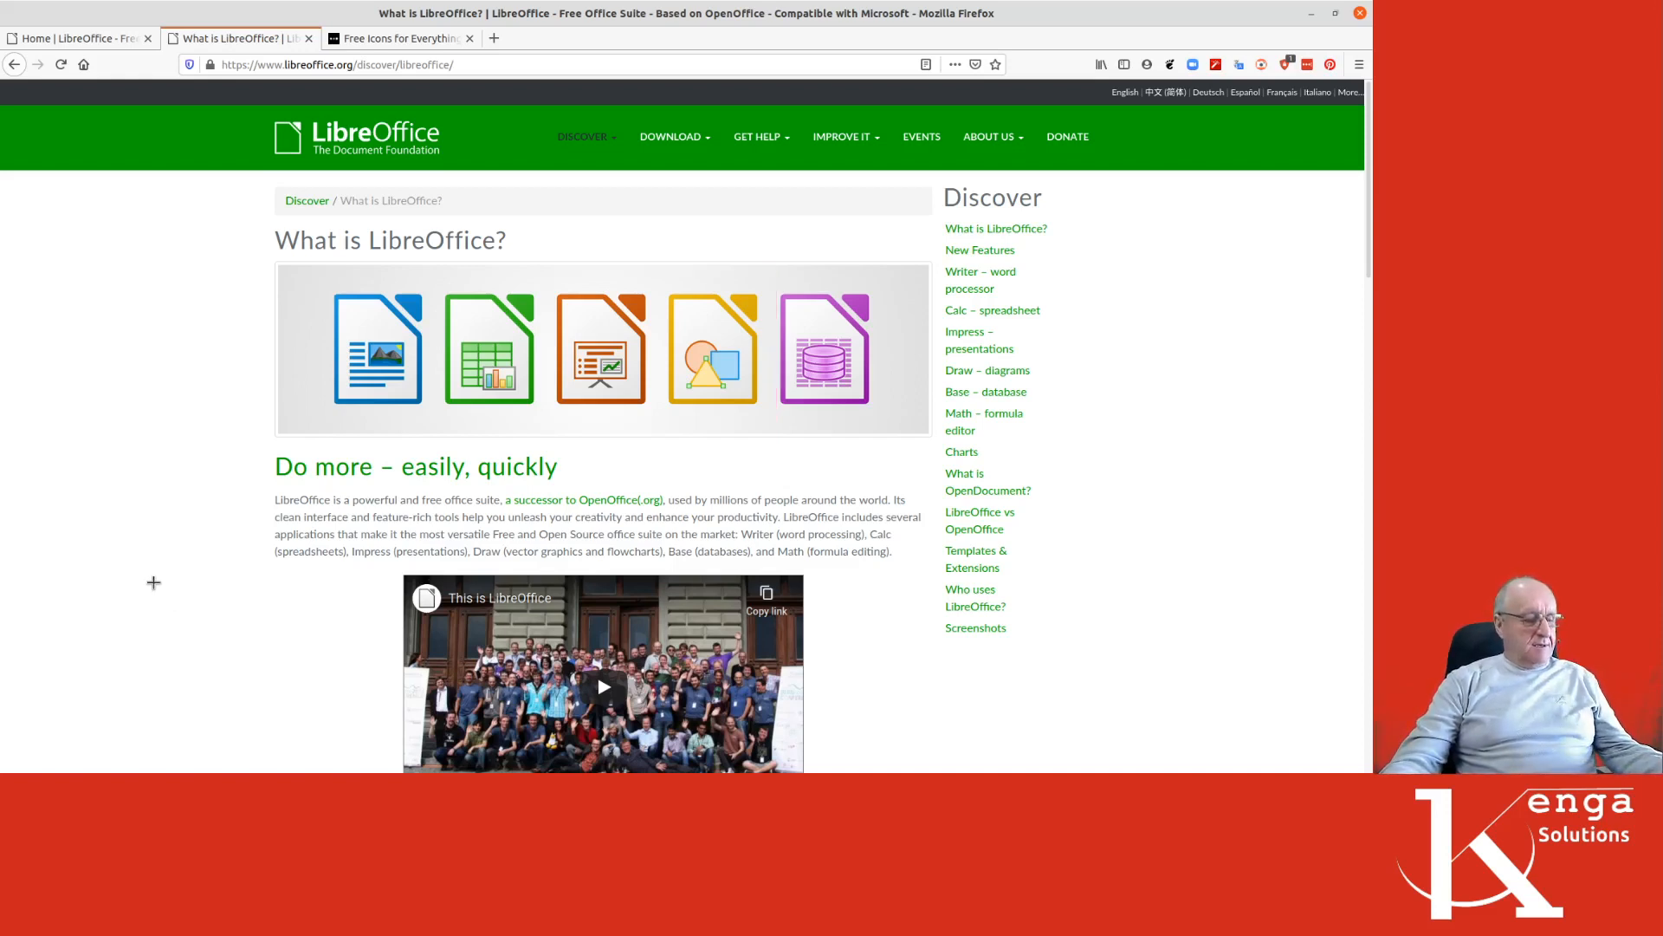
pyautogui.press('Escape')
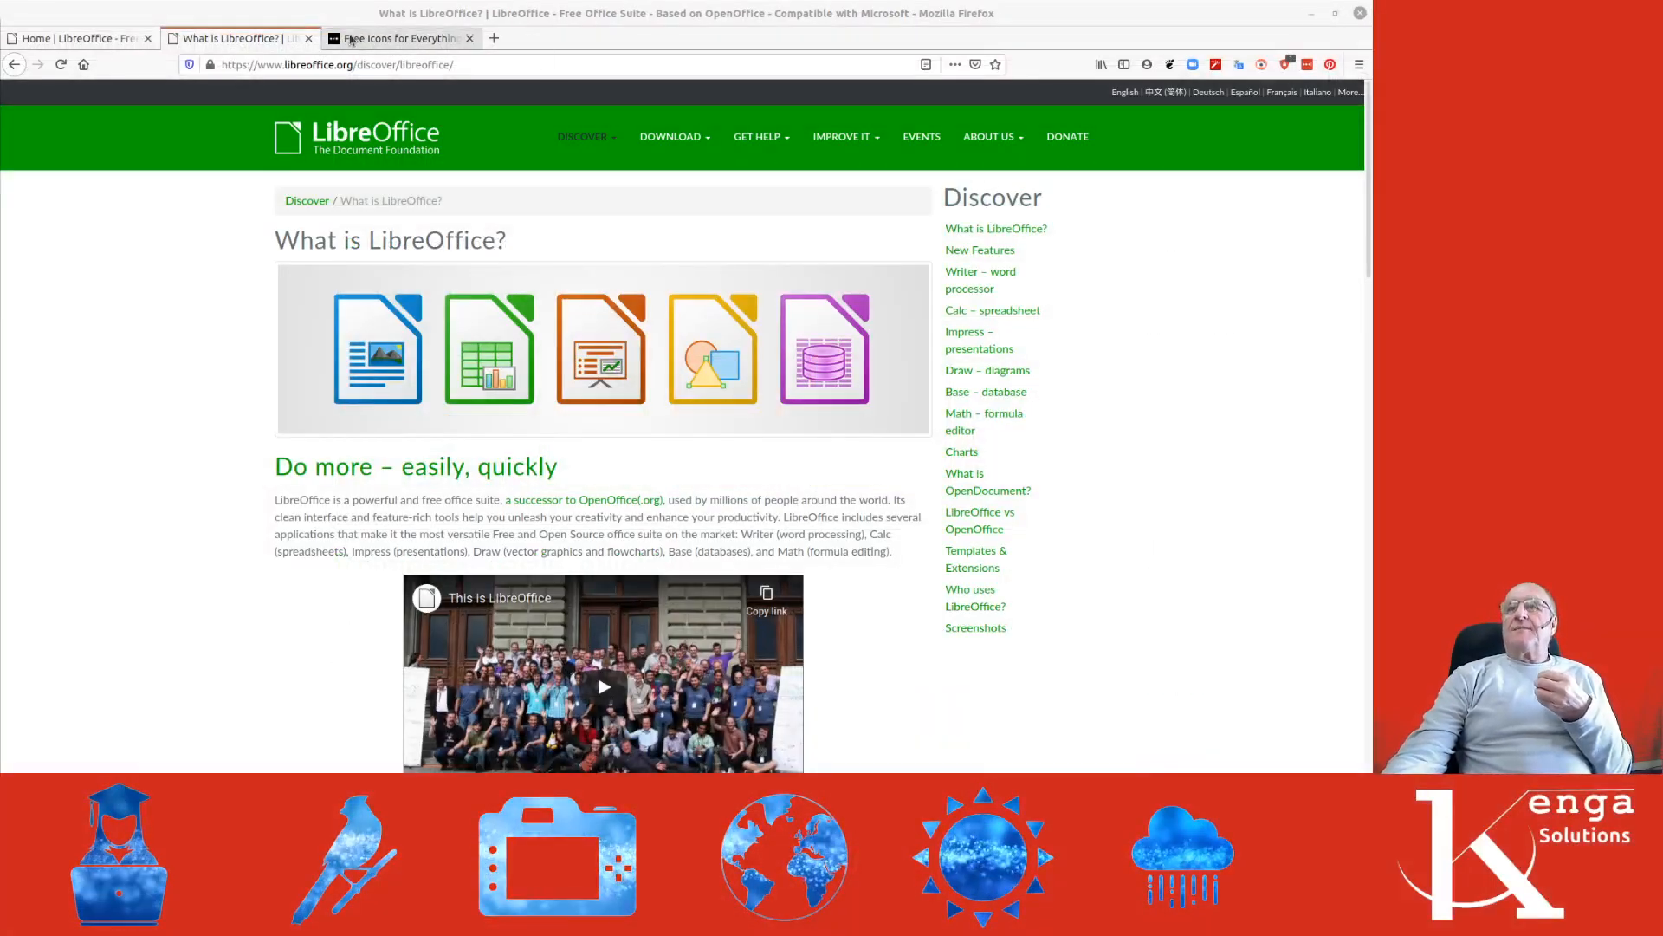
pyautogui.click(378, 39)
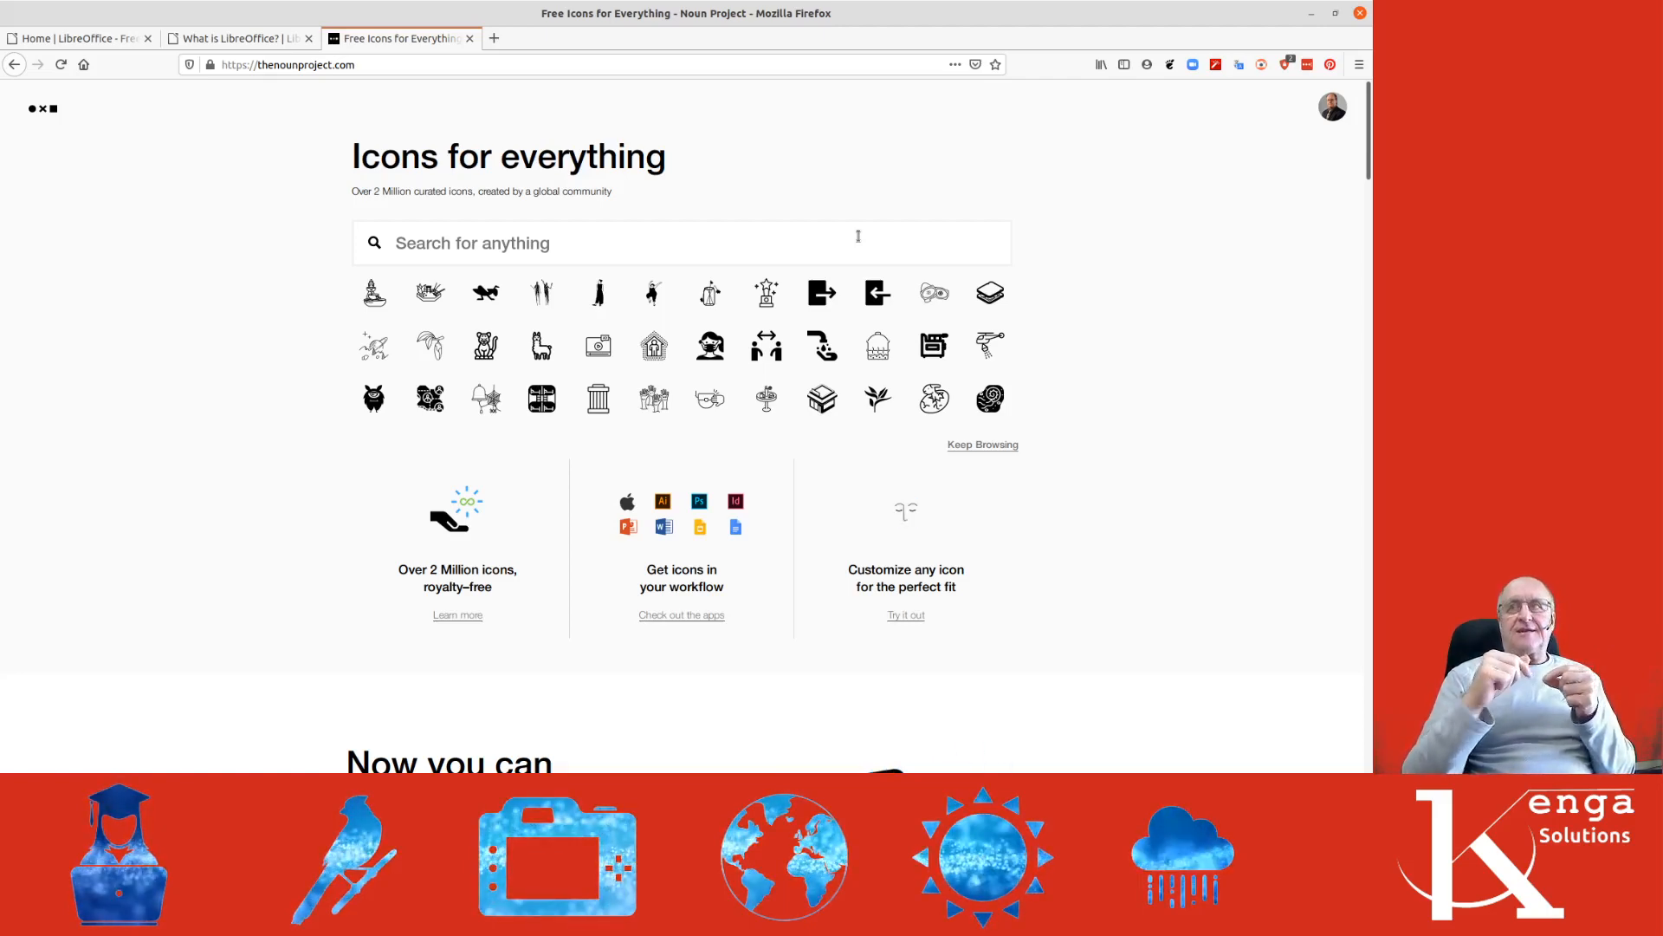
# - Switch from the browser to slide-presentation-type1-0.1.odp in LibreOffice Impress and end its running slide show
pyautogui.click(1312, 13)
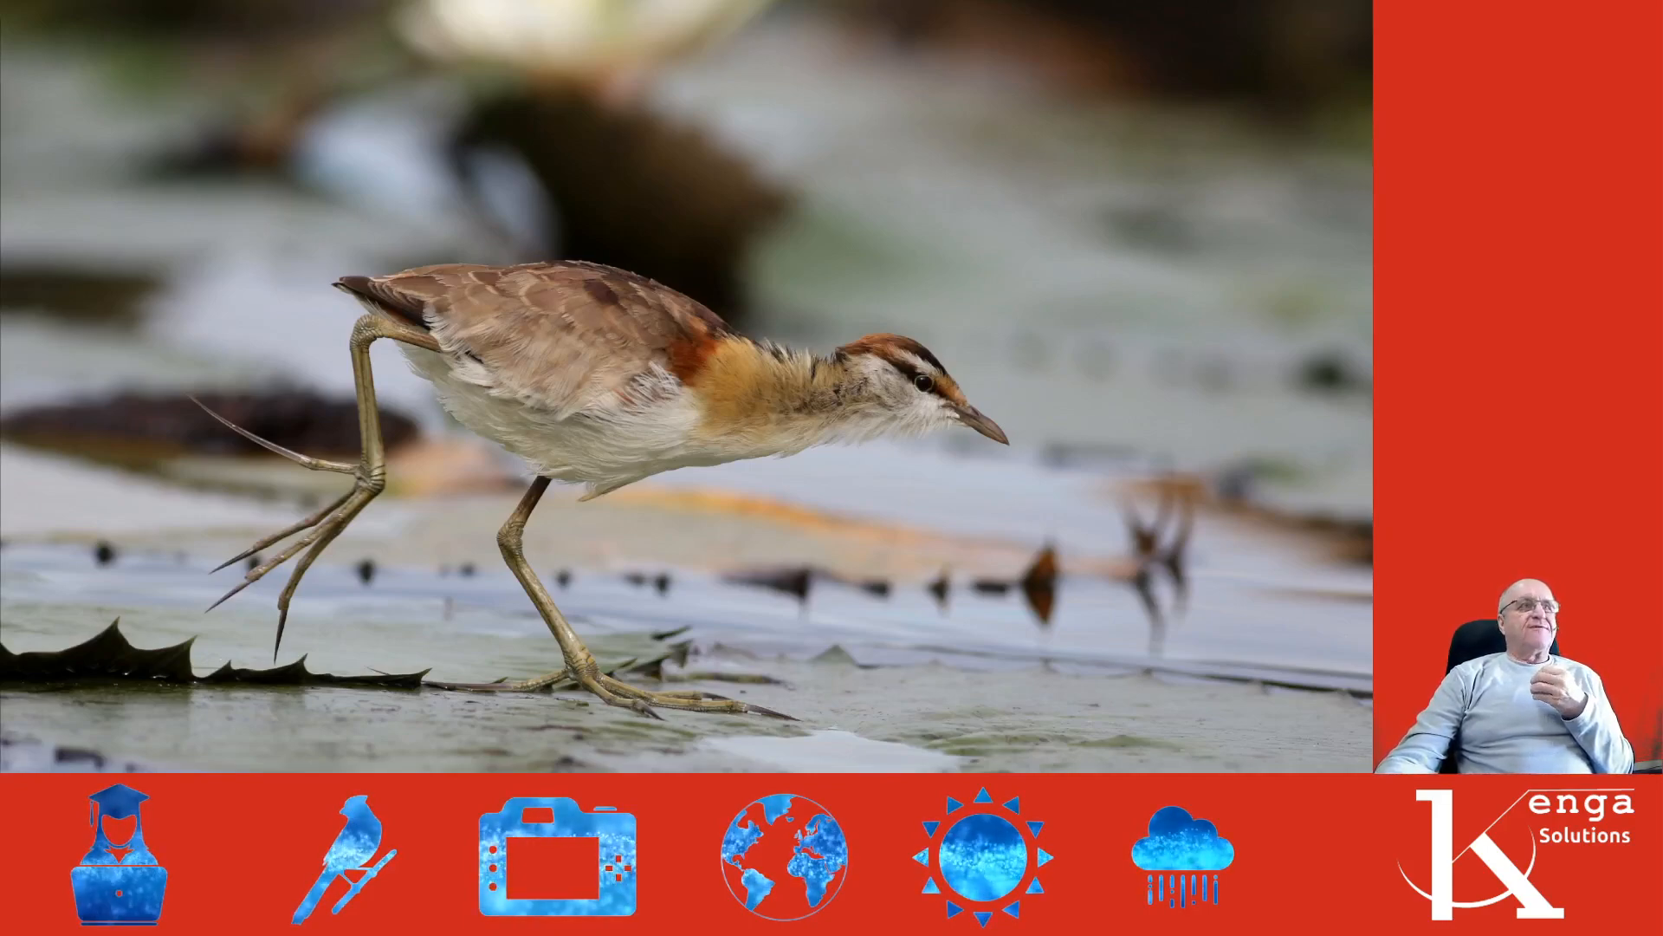
pyautogui.hotkey('alt', 'Tab')
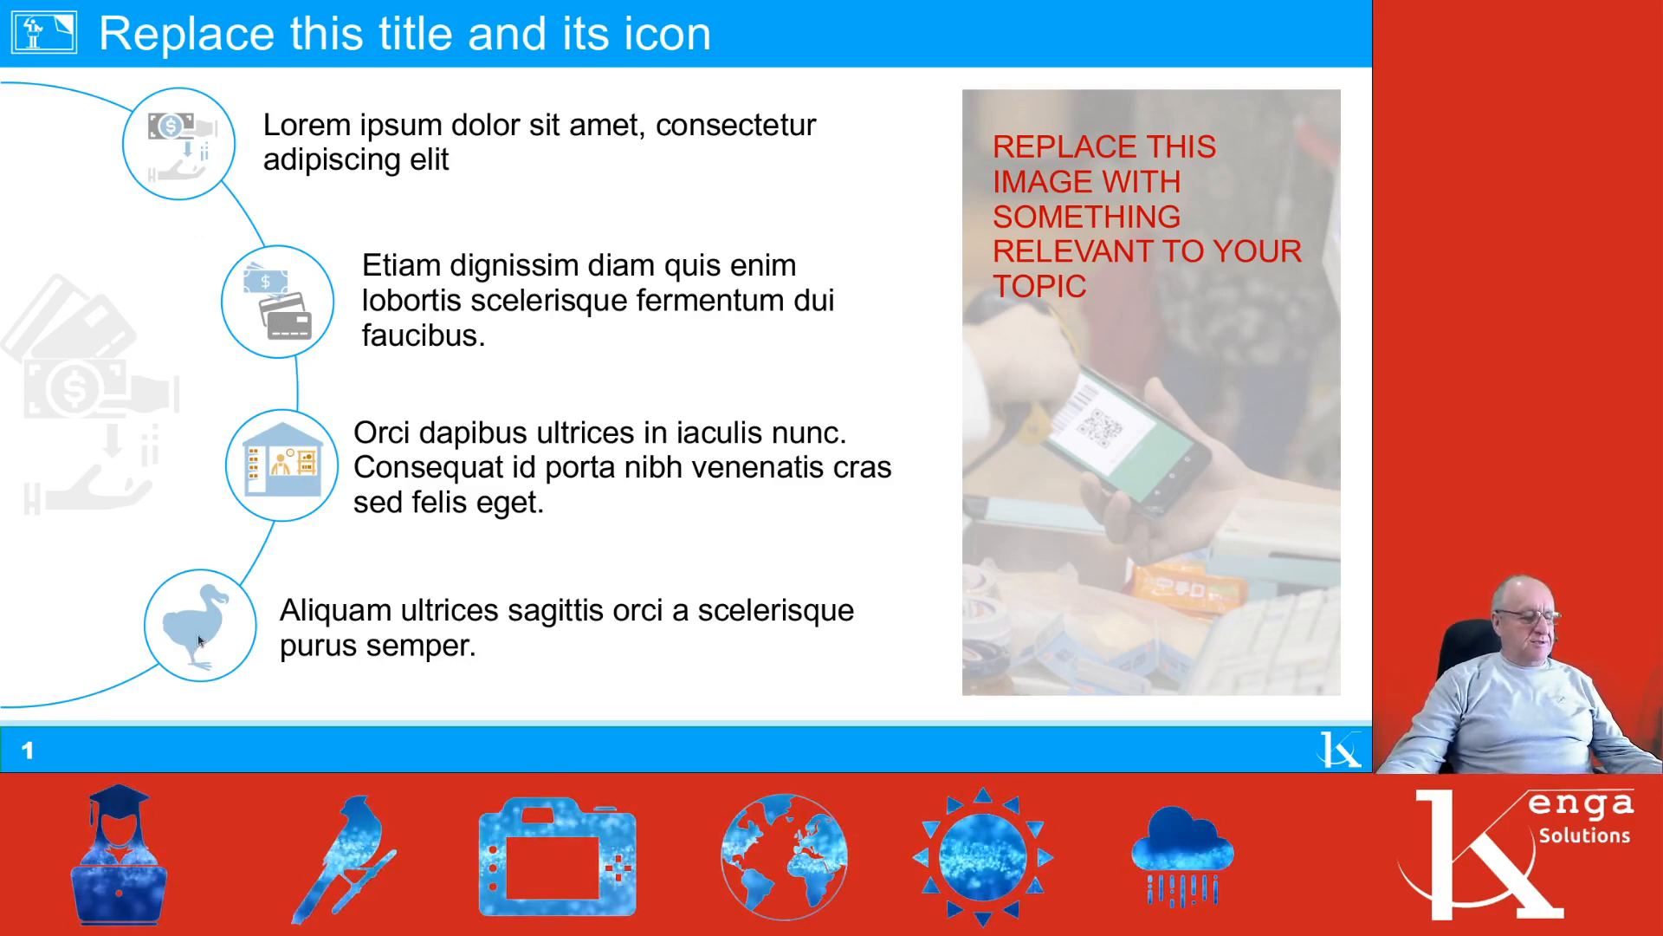
pyautogui.press('Escape')
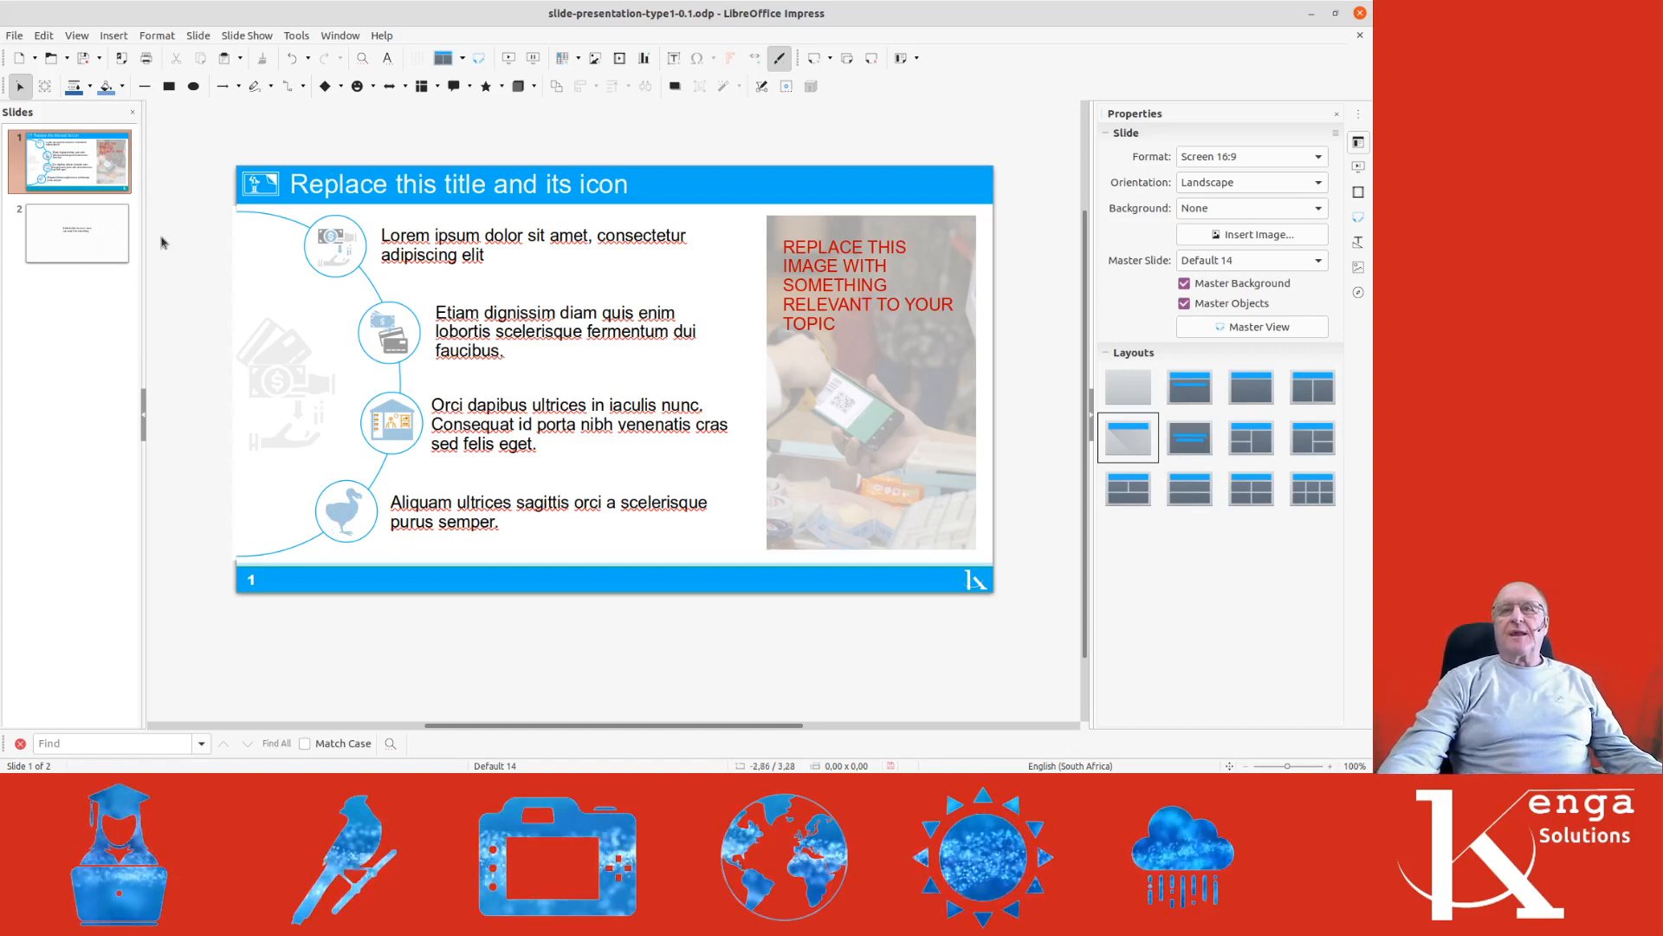
# - Delete the "A blank slide for you in case you need it for something" text box from slide 2
pyautogui.click(86, 259)
pyautogui.click(517, 339)
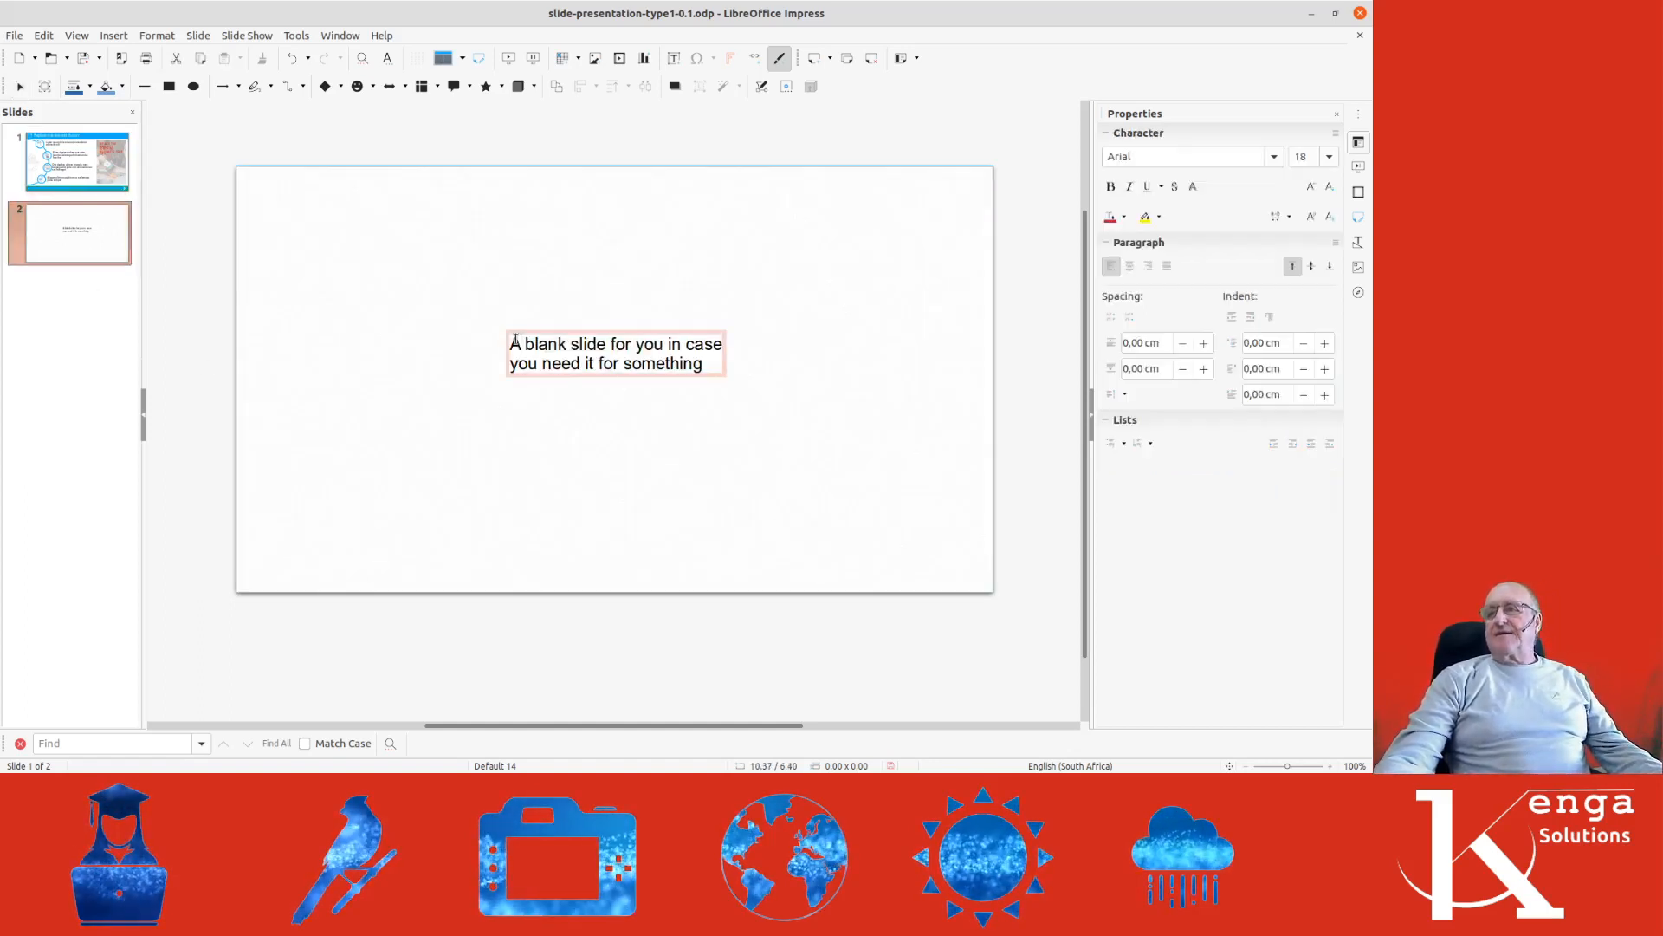
pyautogui.click(584, 331)
pyautogui.press('Delete')
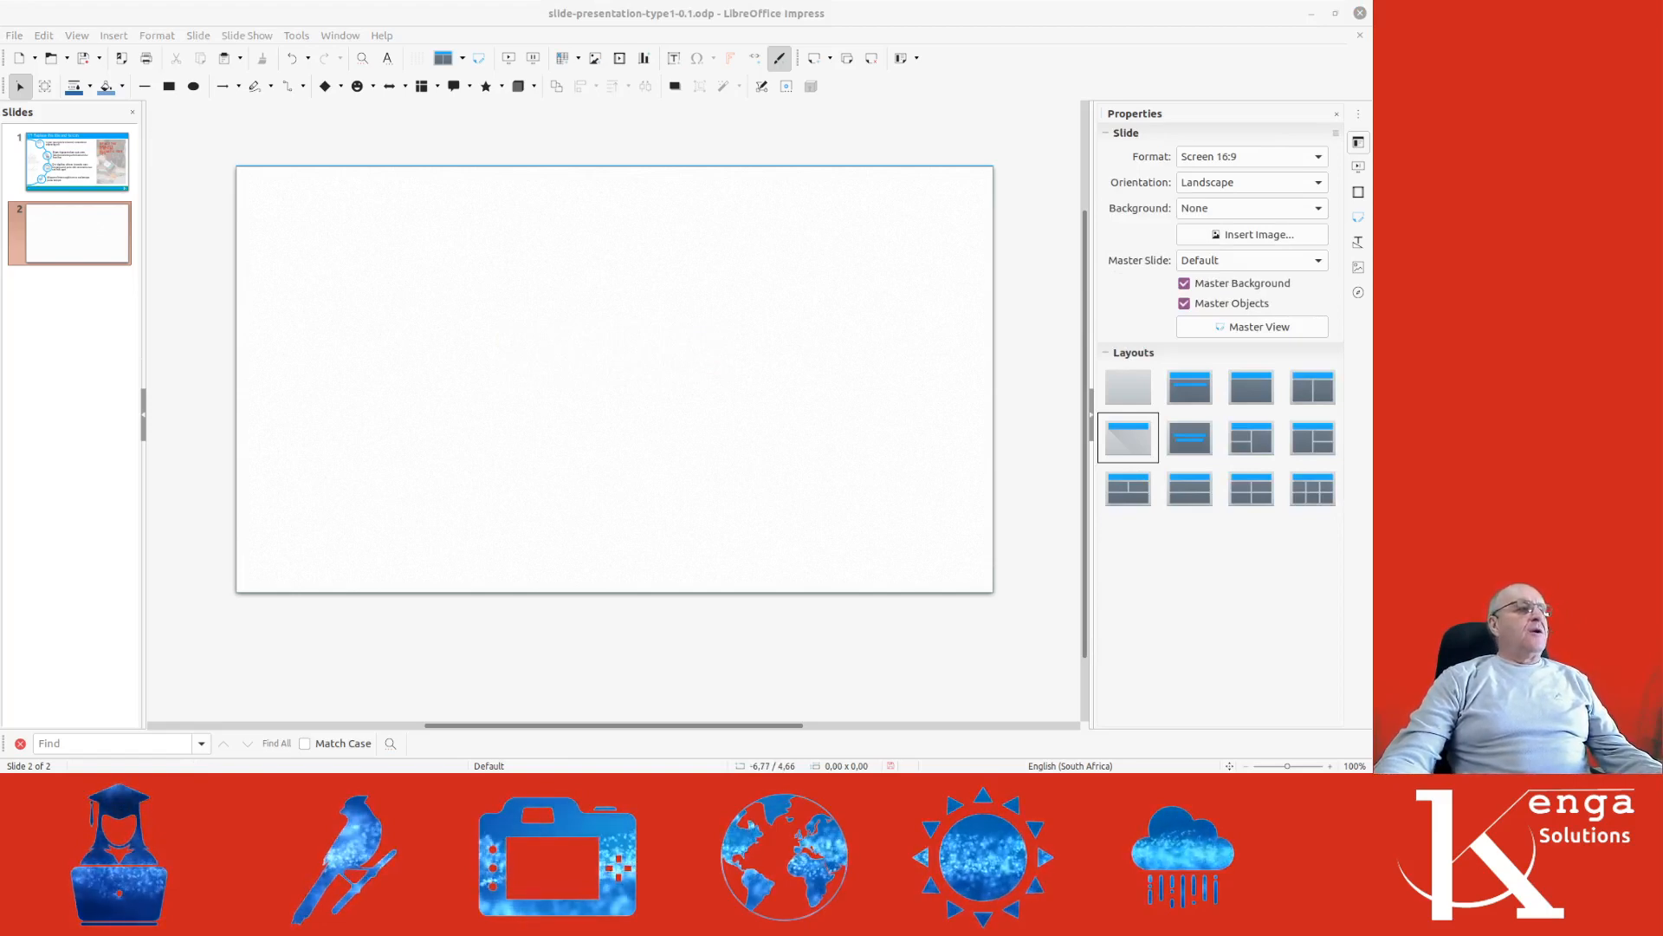
# - Look through the 50-lo-draw-with-icons project folder in the file manager and open its icons subfolder
pyautogui.moveTo(530, 338)
pyautogui.mouseDown()
pyautogui.moveTo(466, 217)
pyautogui.moveTo(360, 266)
pyautogui.mouseUp()
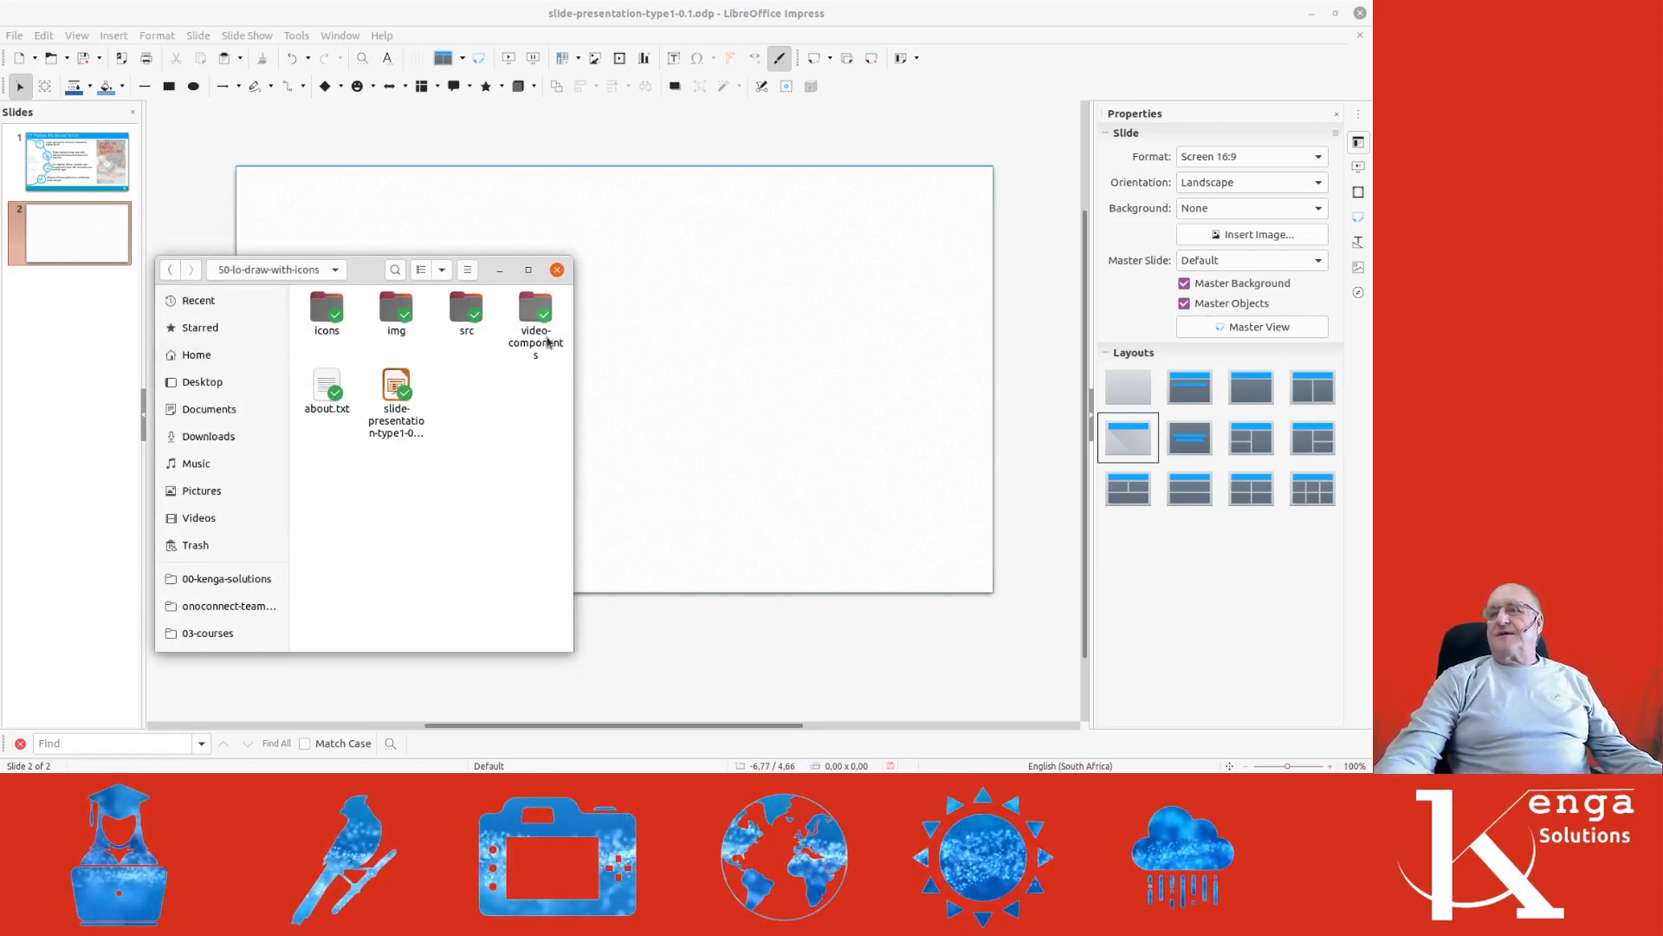
pyautogui.click(389, 411)
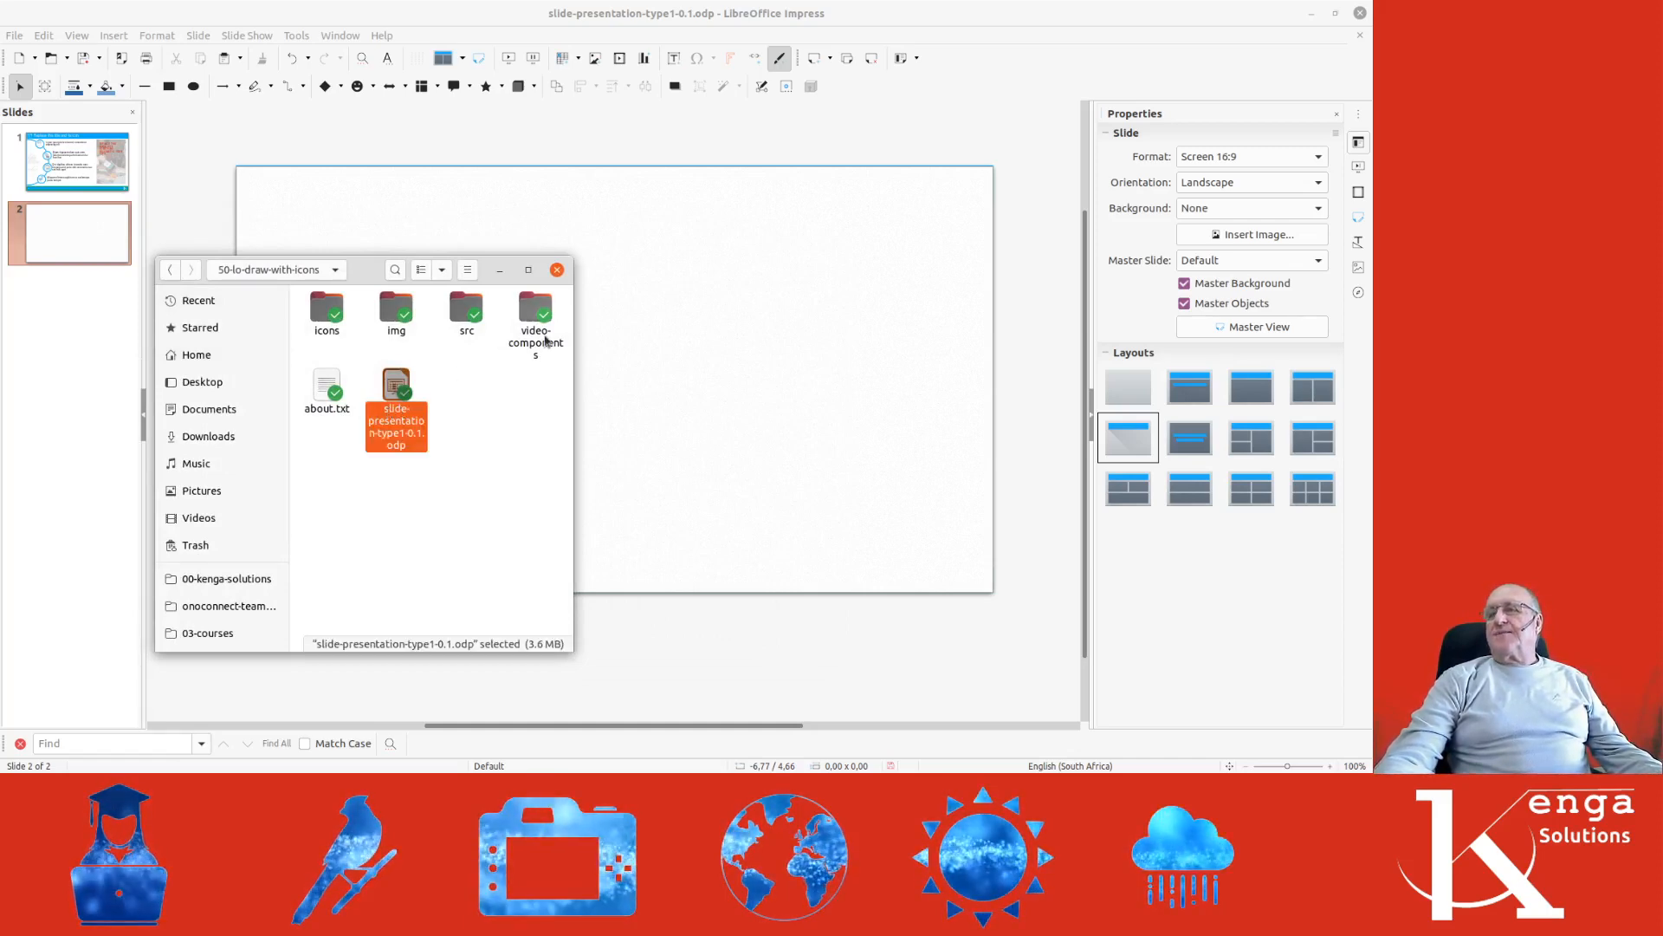
pyautogui.click(510, 333)
pyautogui.click(465, 328)
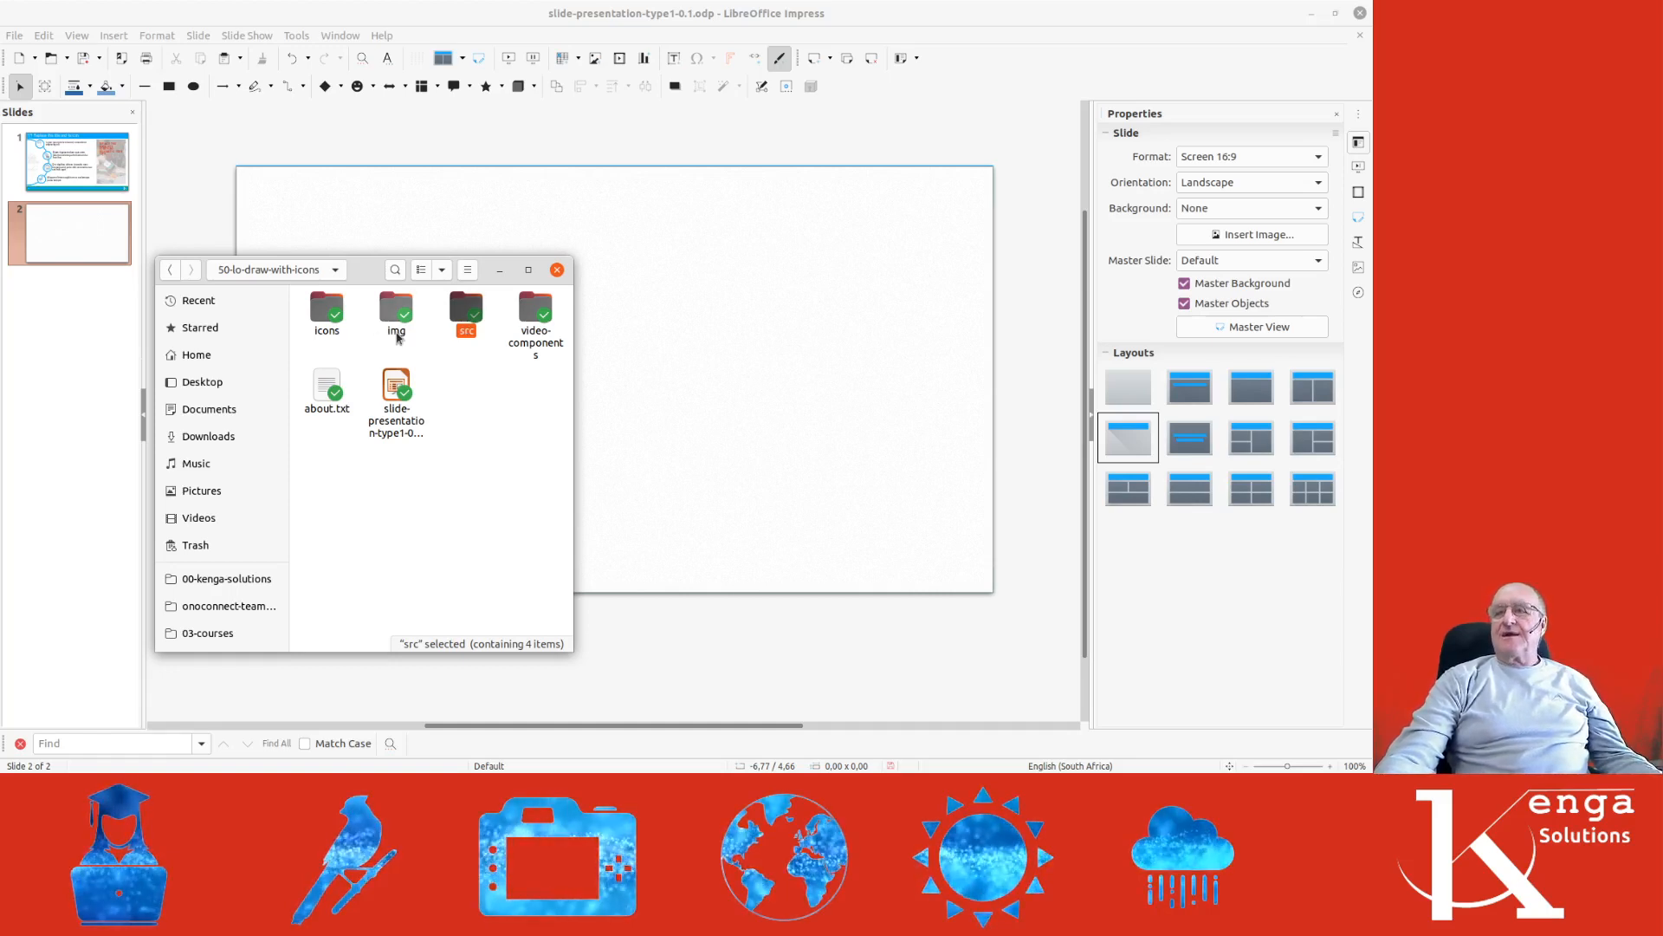
pyautogui.doubleClick(398, 337)
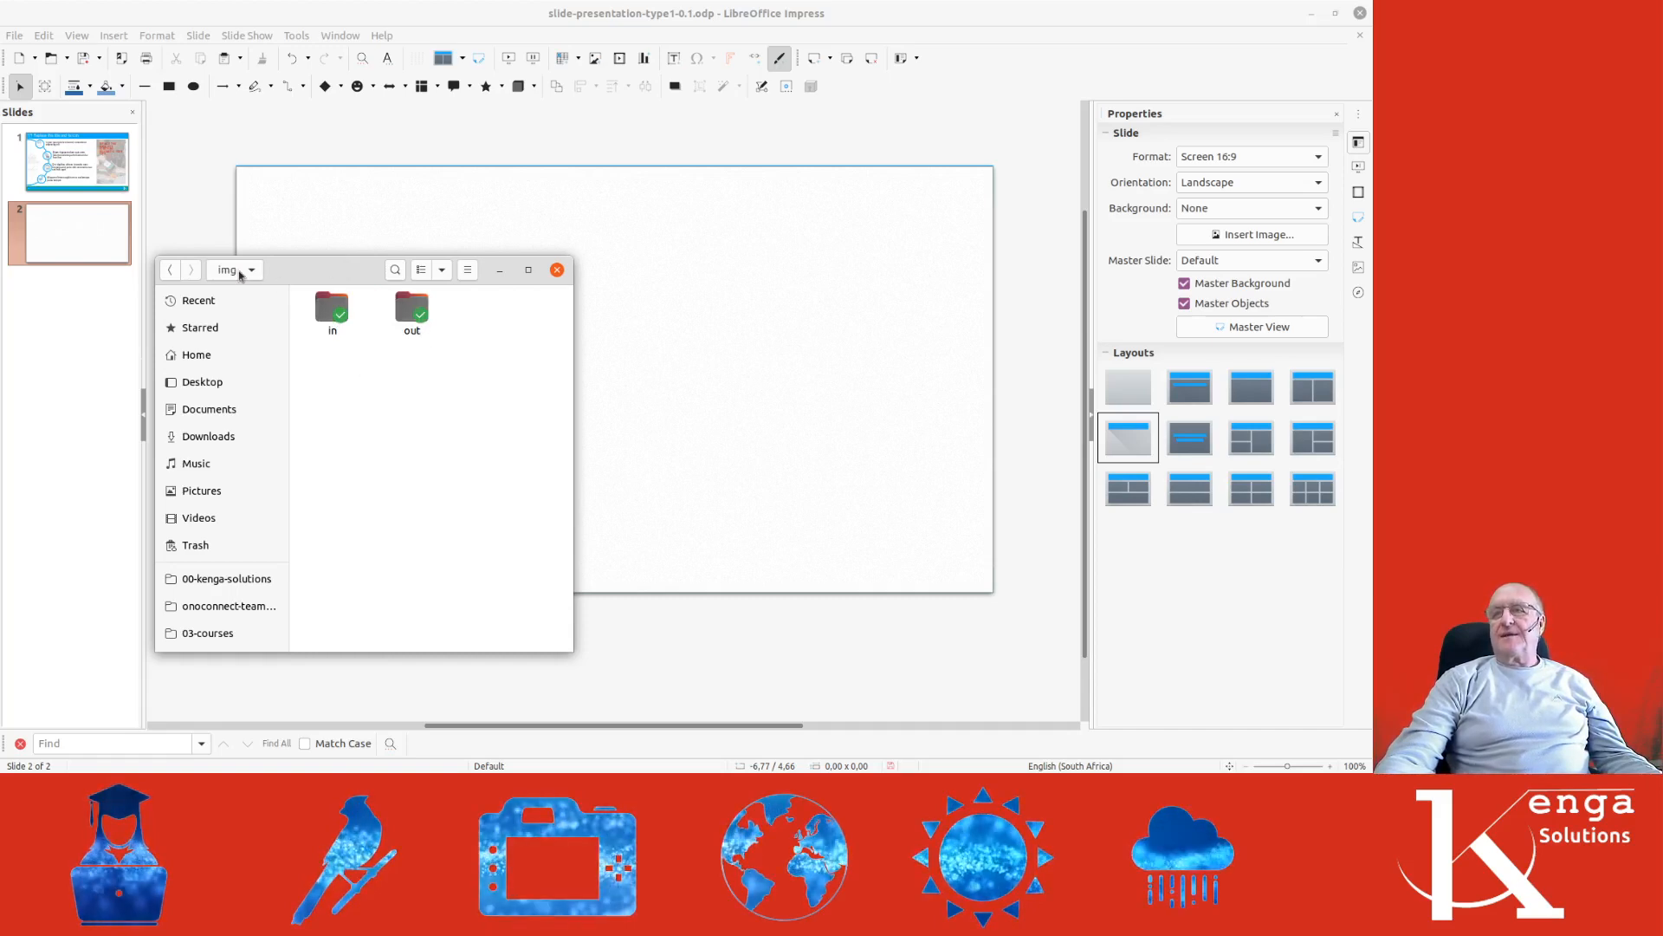
pyautogui.click(170, 271)
pyautogui.click(334, 321)
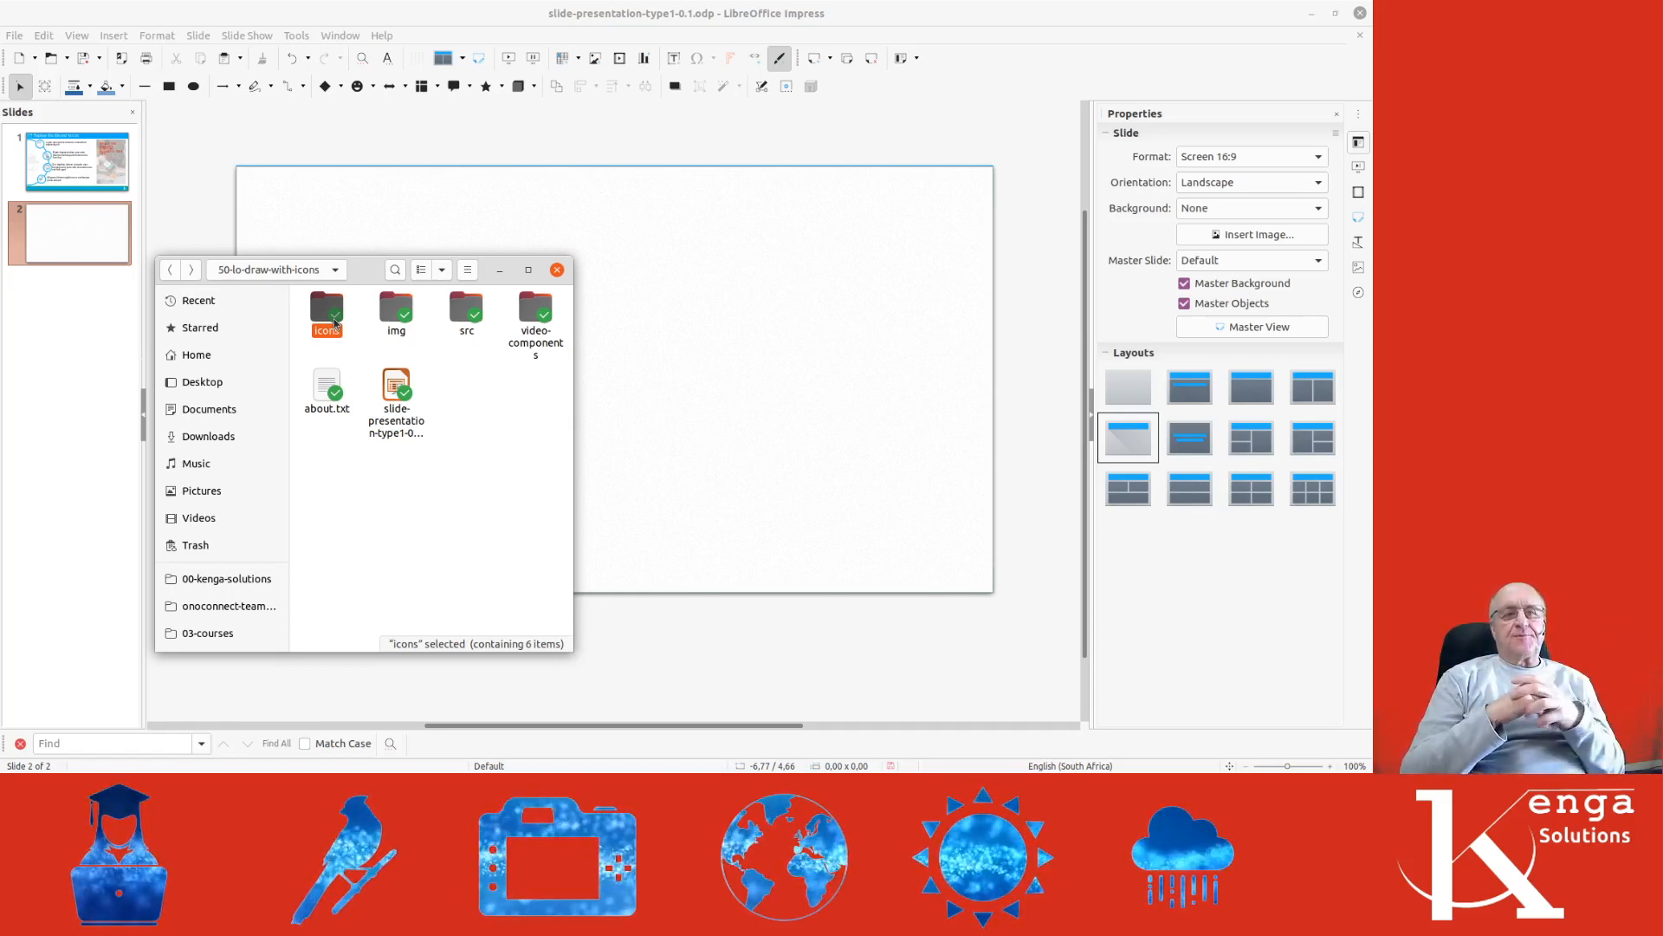
pyautogui.click(454, 423)
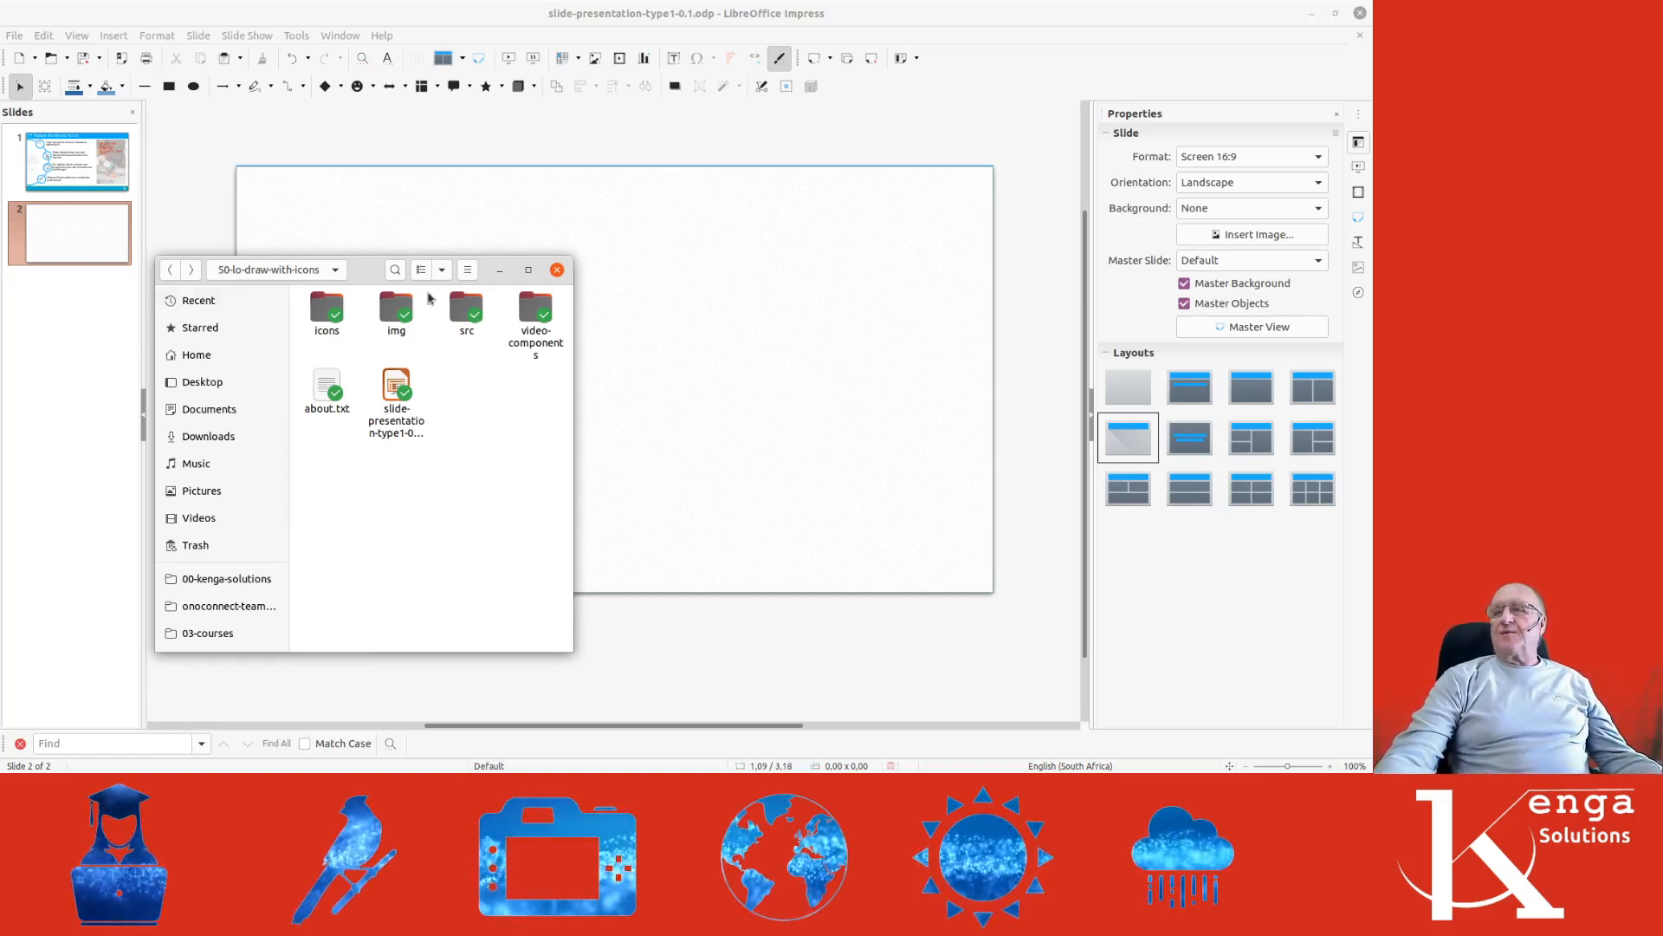
pyautogui.doubleClick(339, 327)
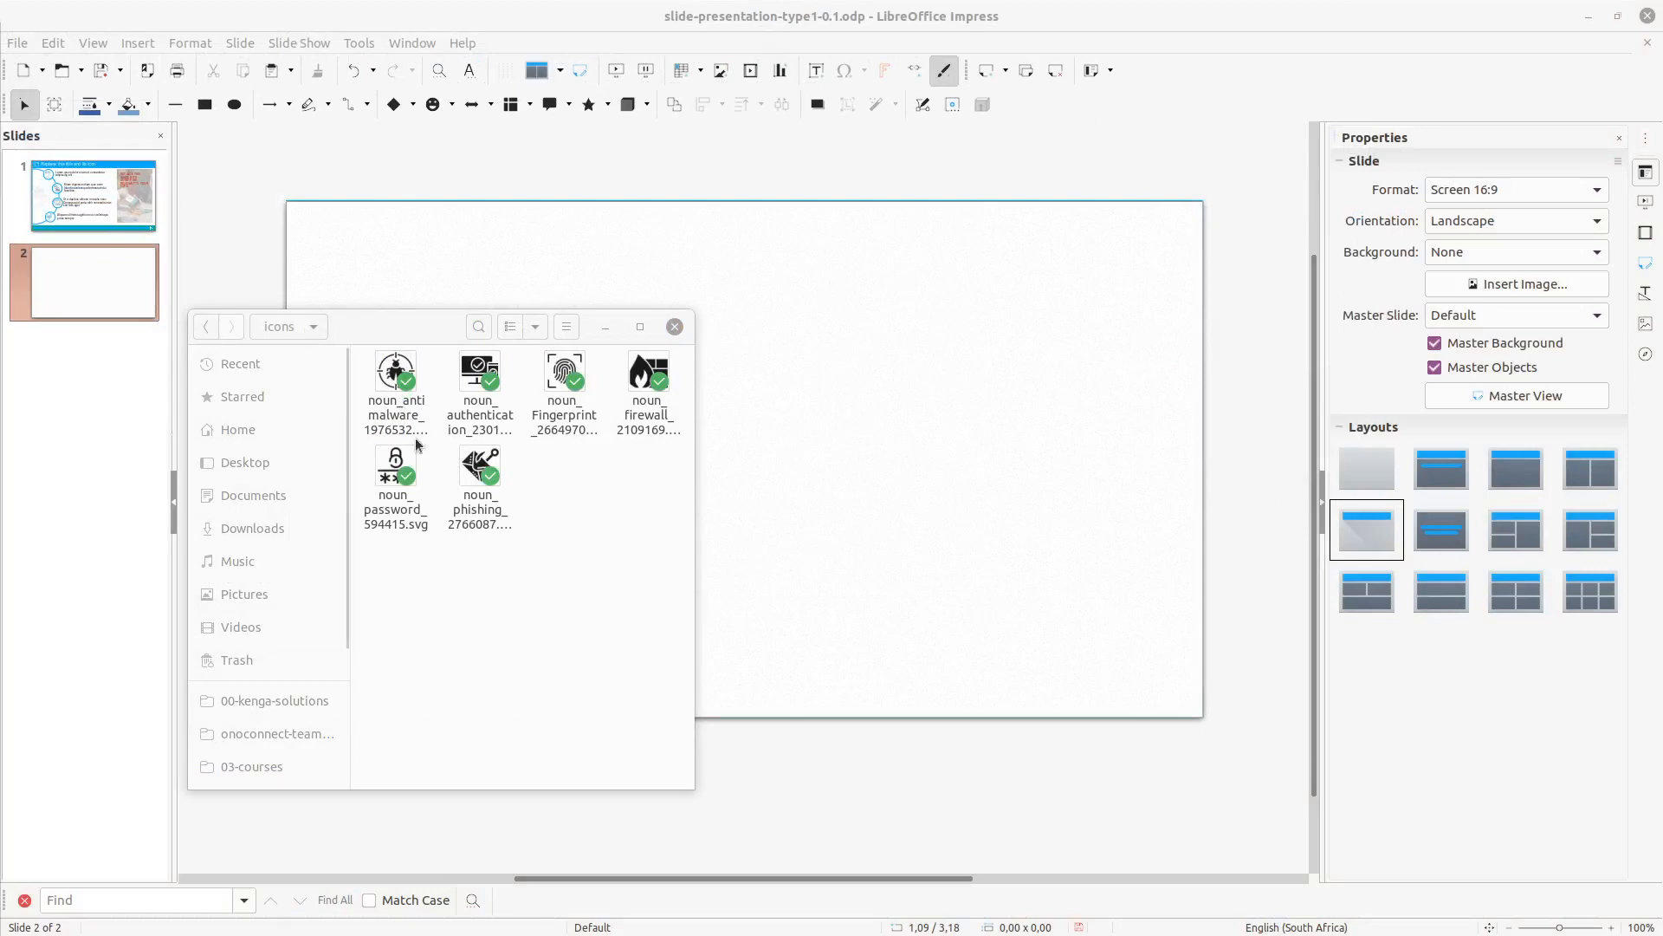
# - Insert noun_anti malware_1976532.svg on slide 2 and move it to the slide's upper-left area, at about 2.84 / 2.47 cm
pyautogui.moveTo(430, 326); pyautogui.dragTo(301, 309)
pyautogui.click(256, 383)
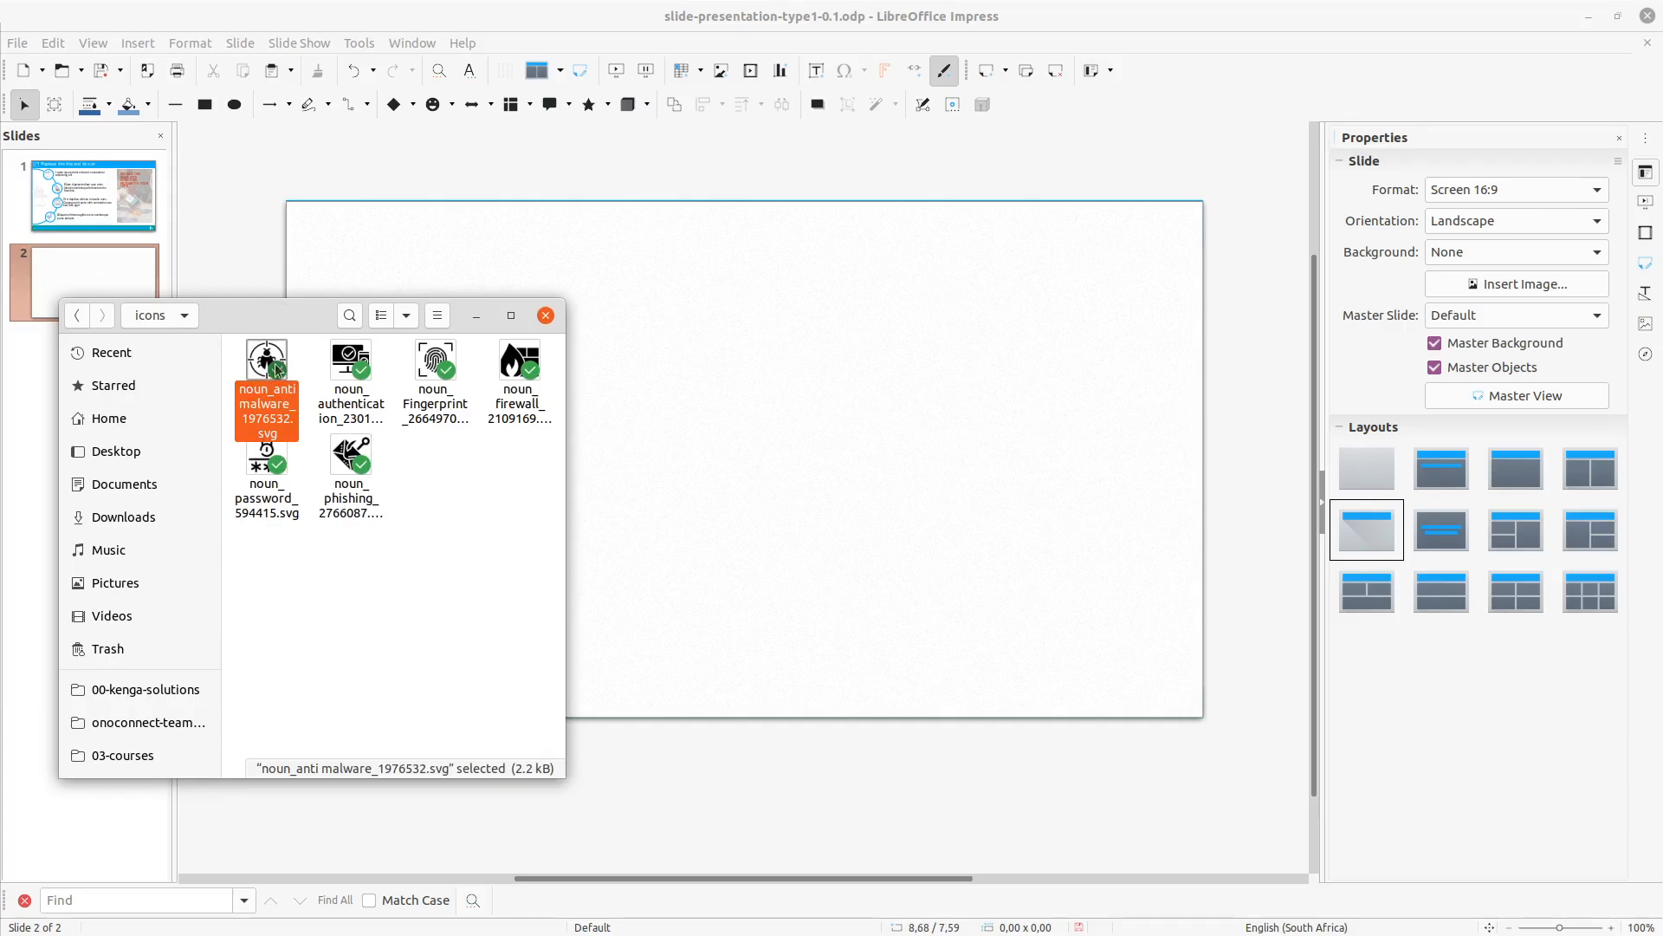
pyautogui.moveTo(285, 314); pyautogui.dragTo(503, 440)
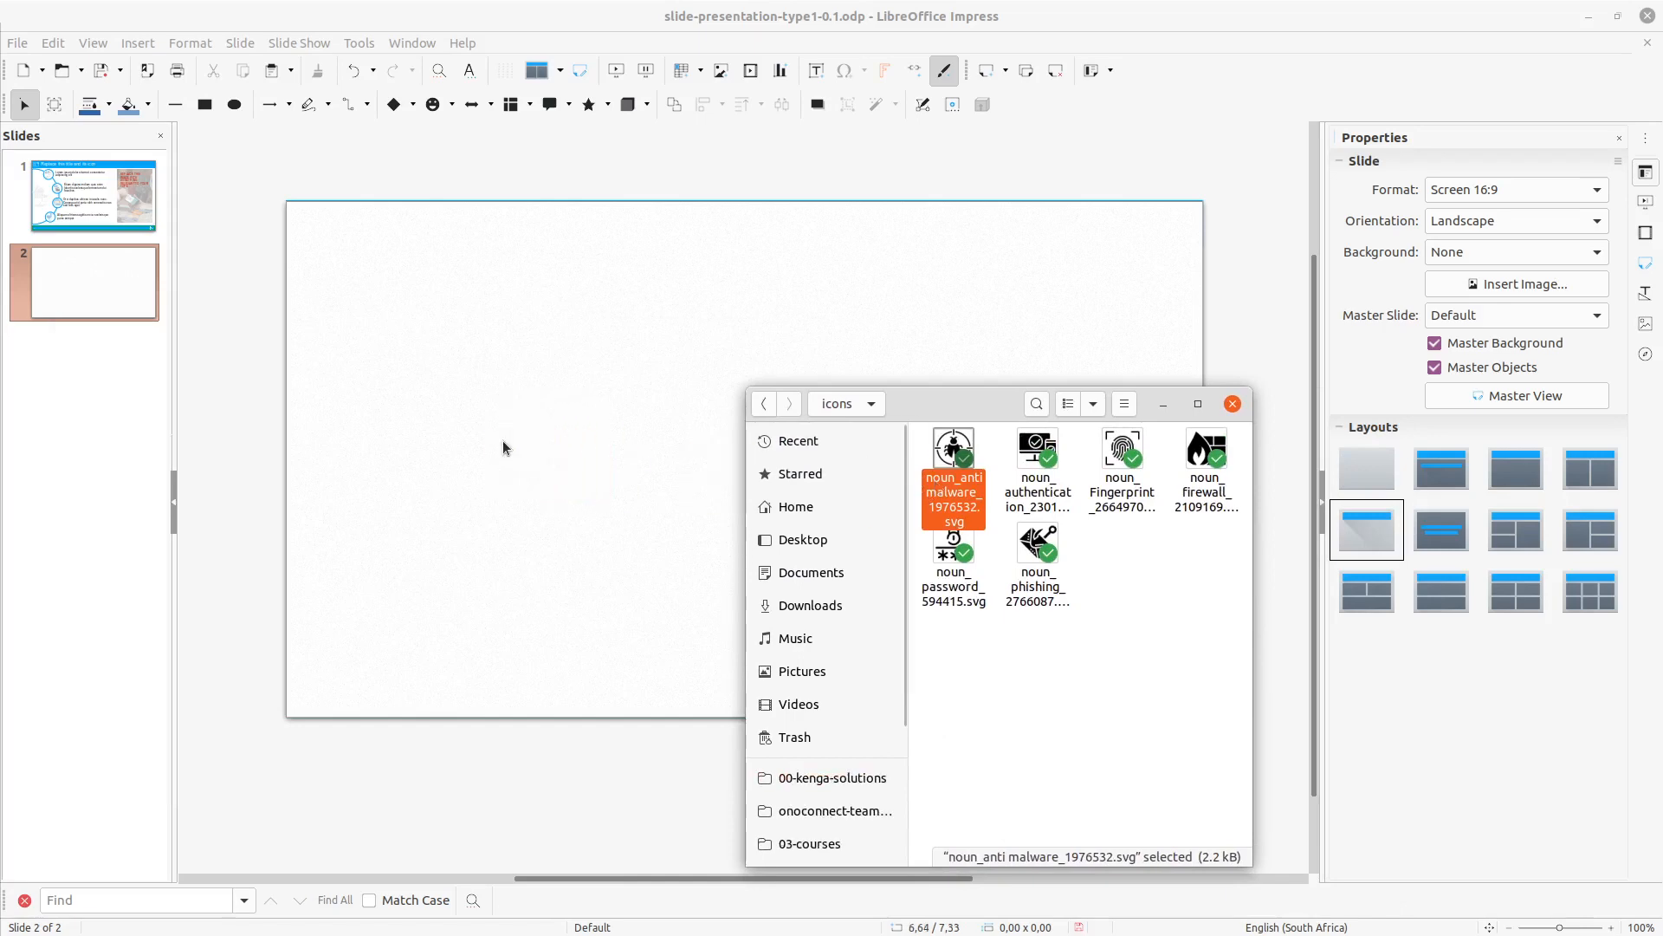
pyautogui.click(439, 450)
pyautogui.click(513, 443)
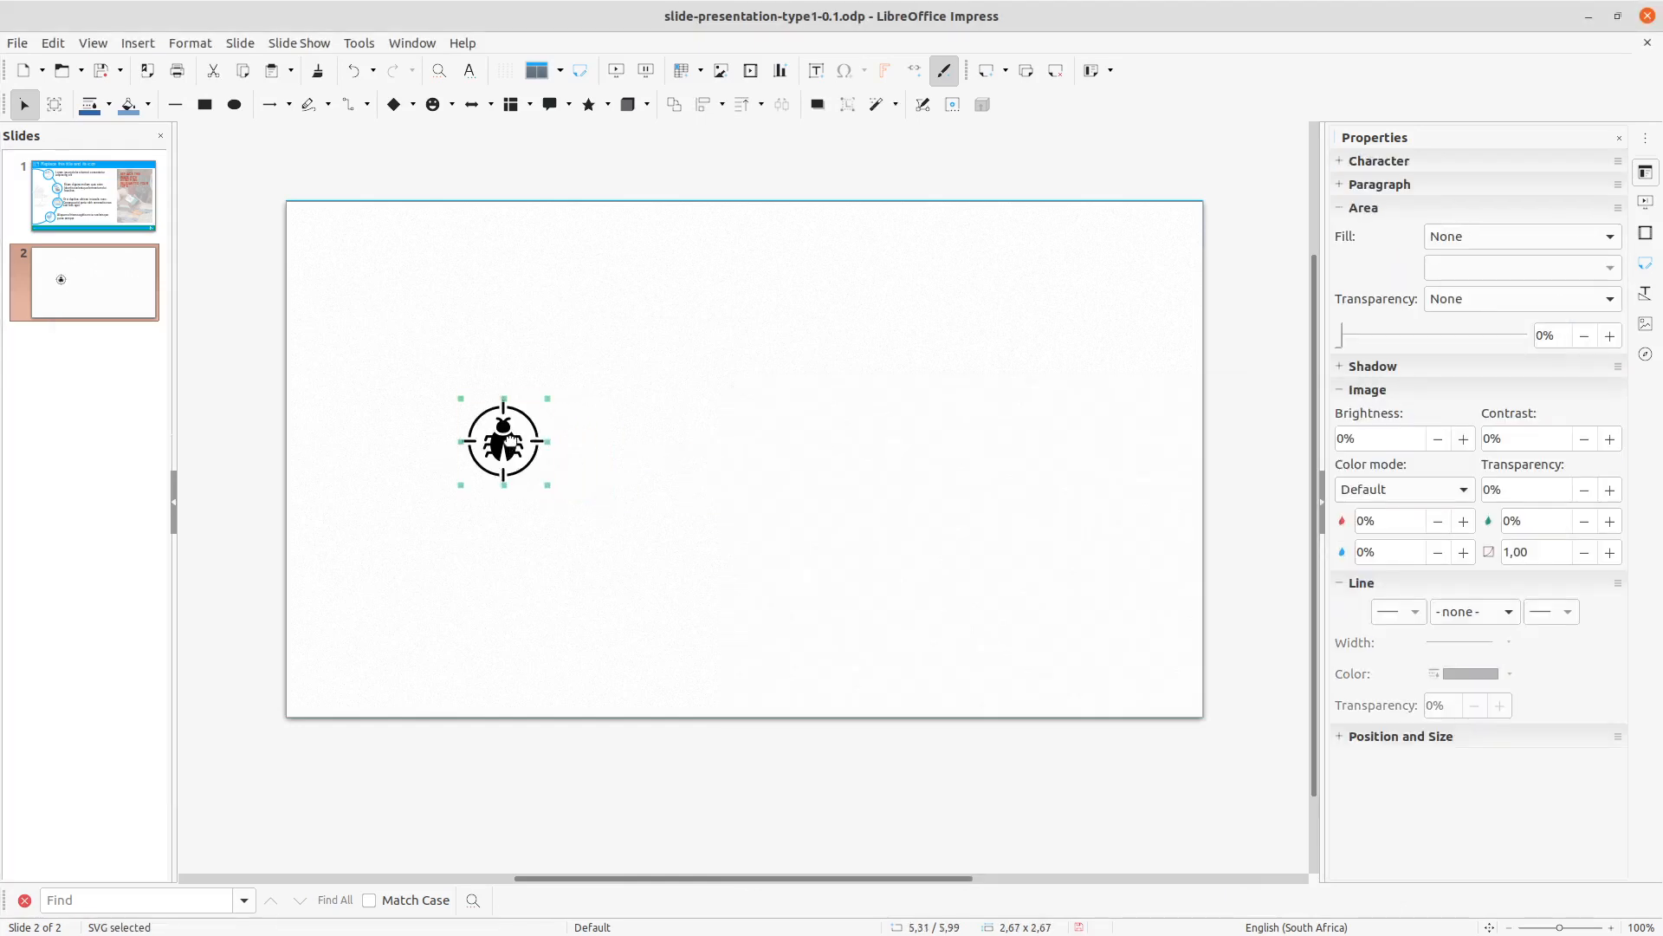
pyautogui.moveTo(511, 442); pyautogui.dragTo(430, 328)
pyautogui.click(572, 397)
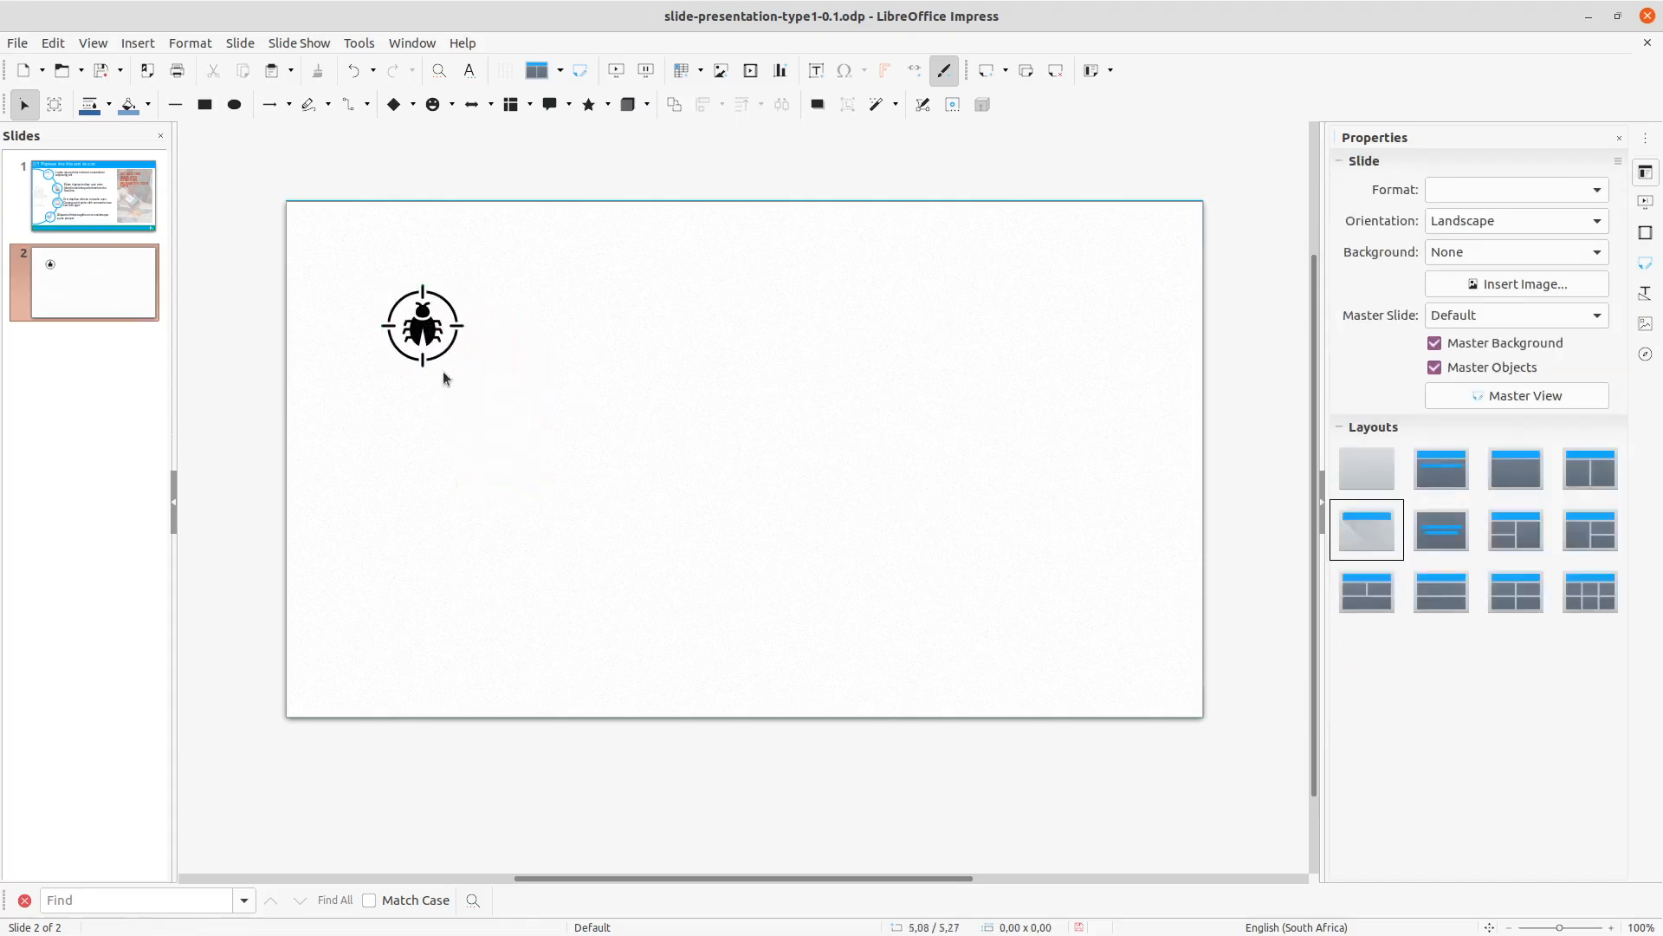
# - Break the anti-malware icon into separate curves and check that the bug's body can be selected individually
pyautogui.click(416, 327)
pyautogui.rightClick(416, 326)
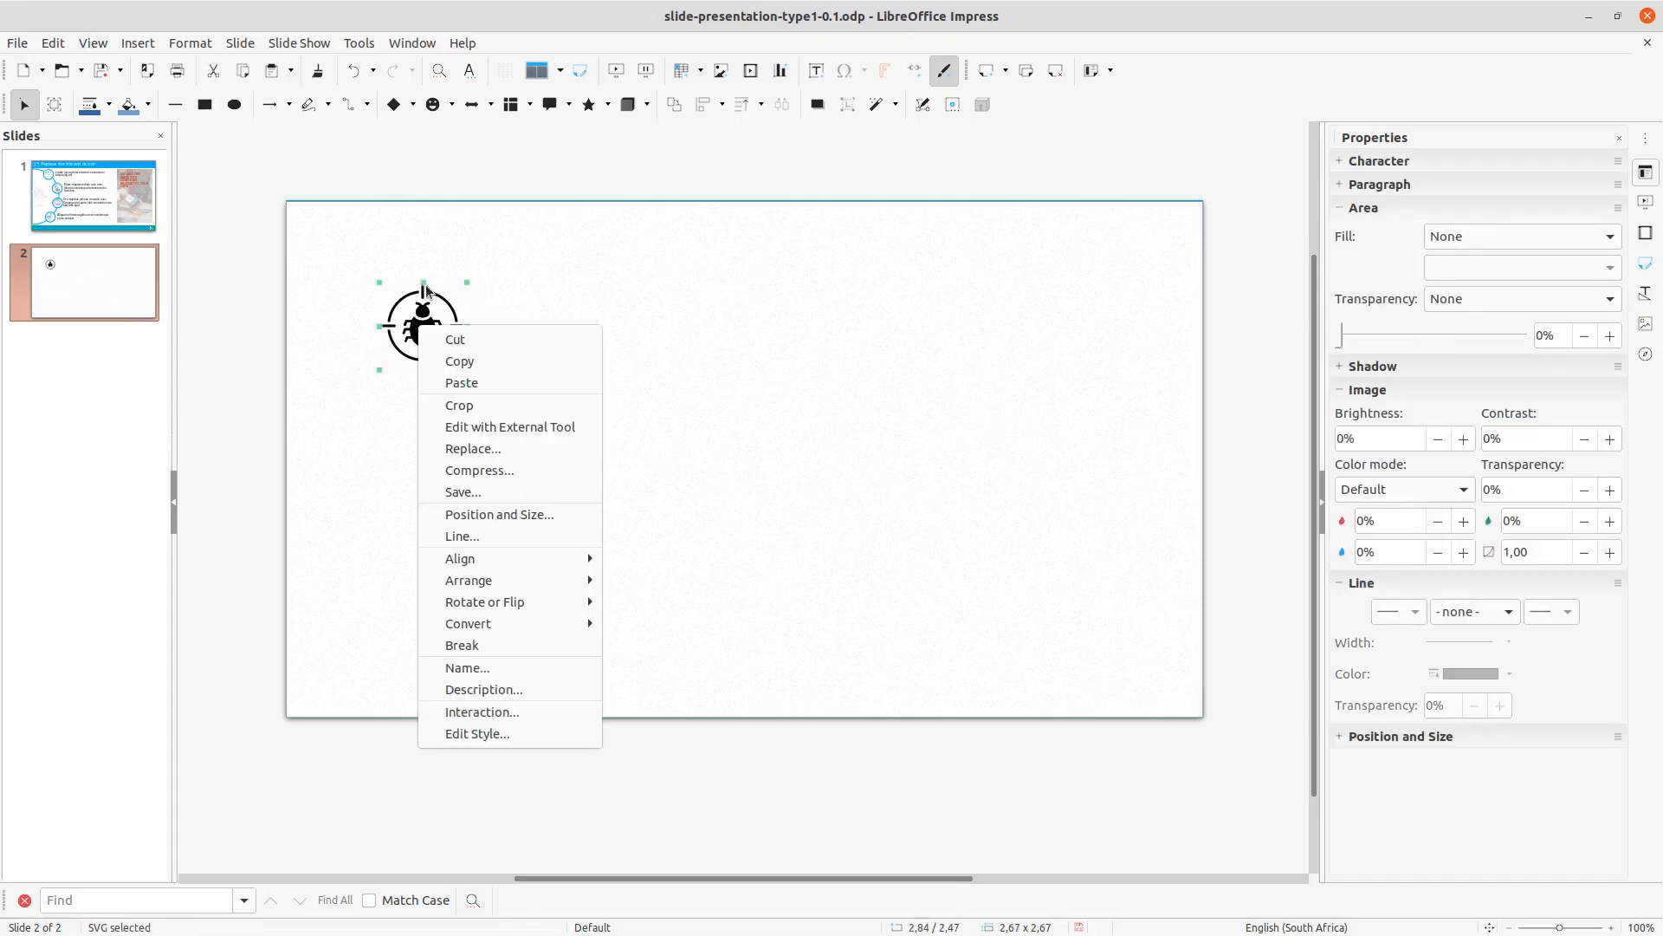
pyautogui.click(499, 645)
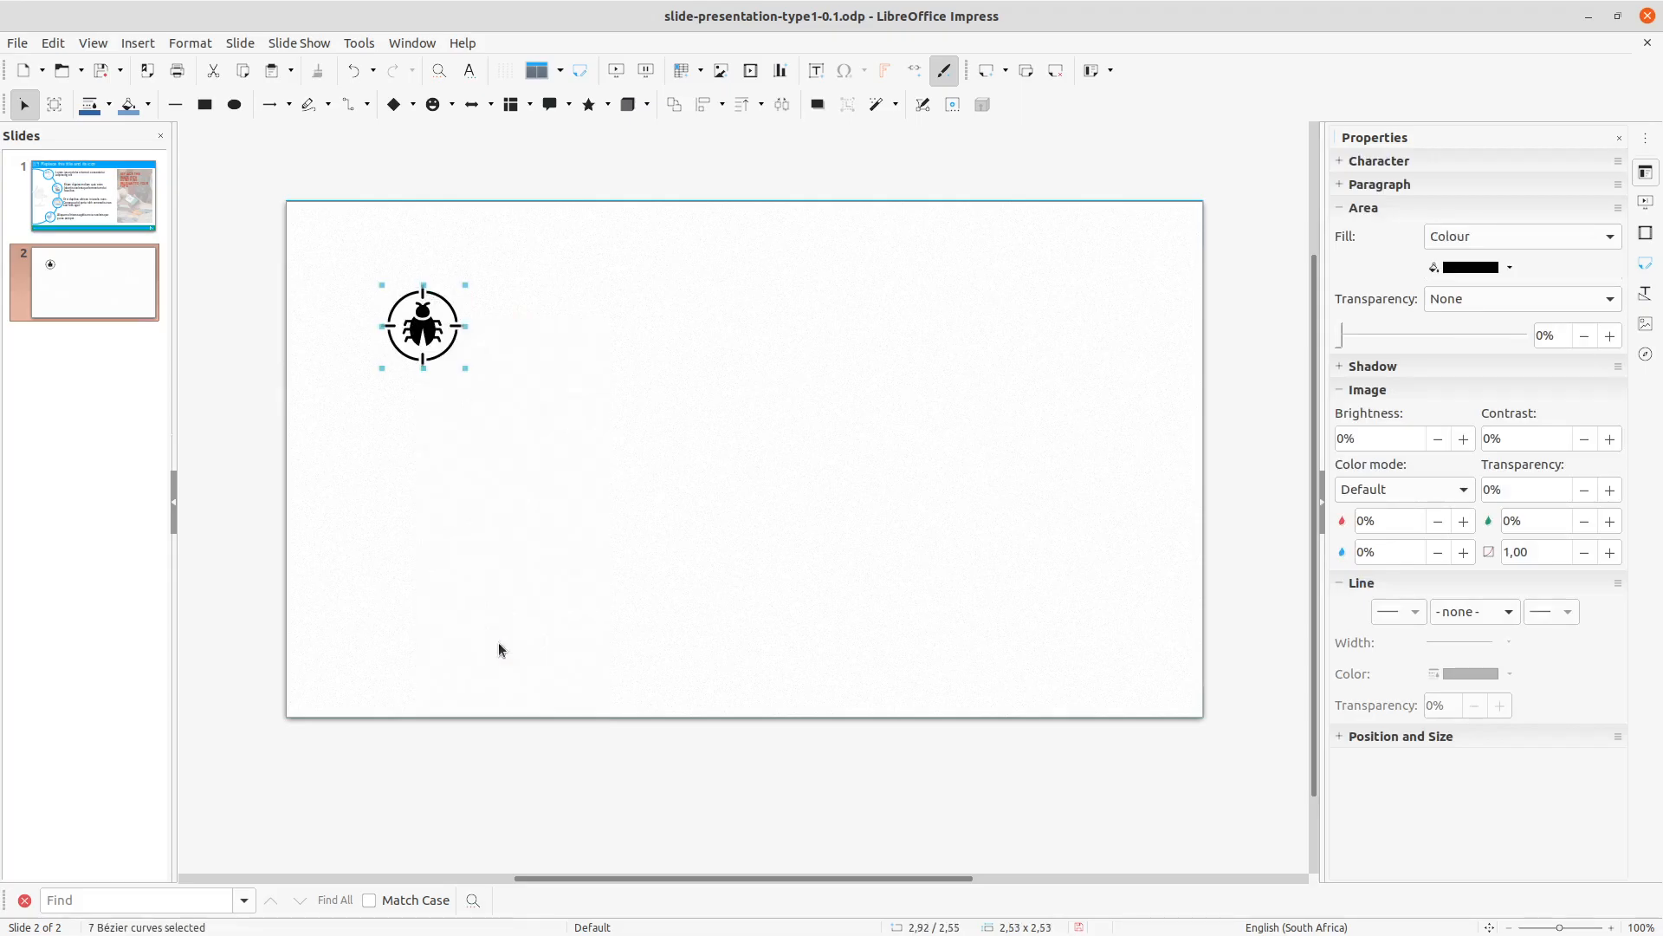
pyautogui.click(559, 548)
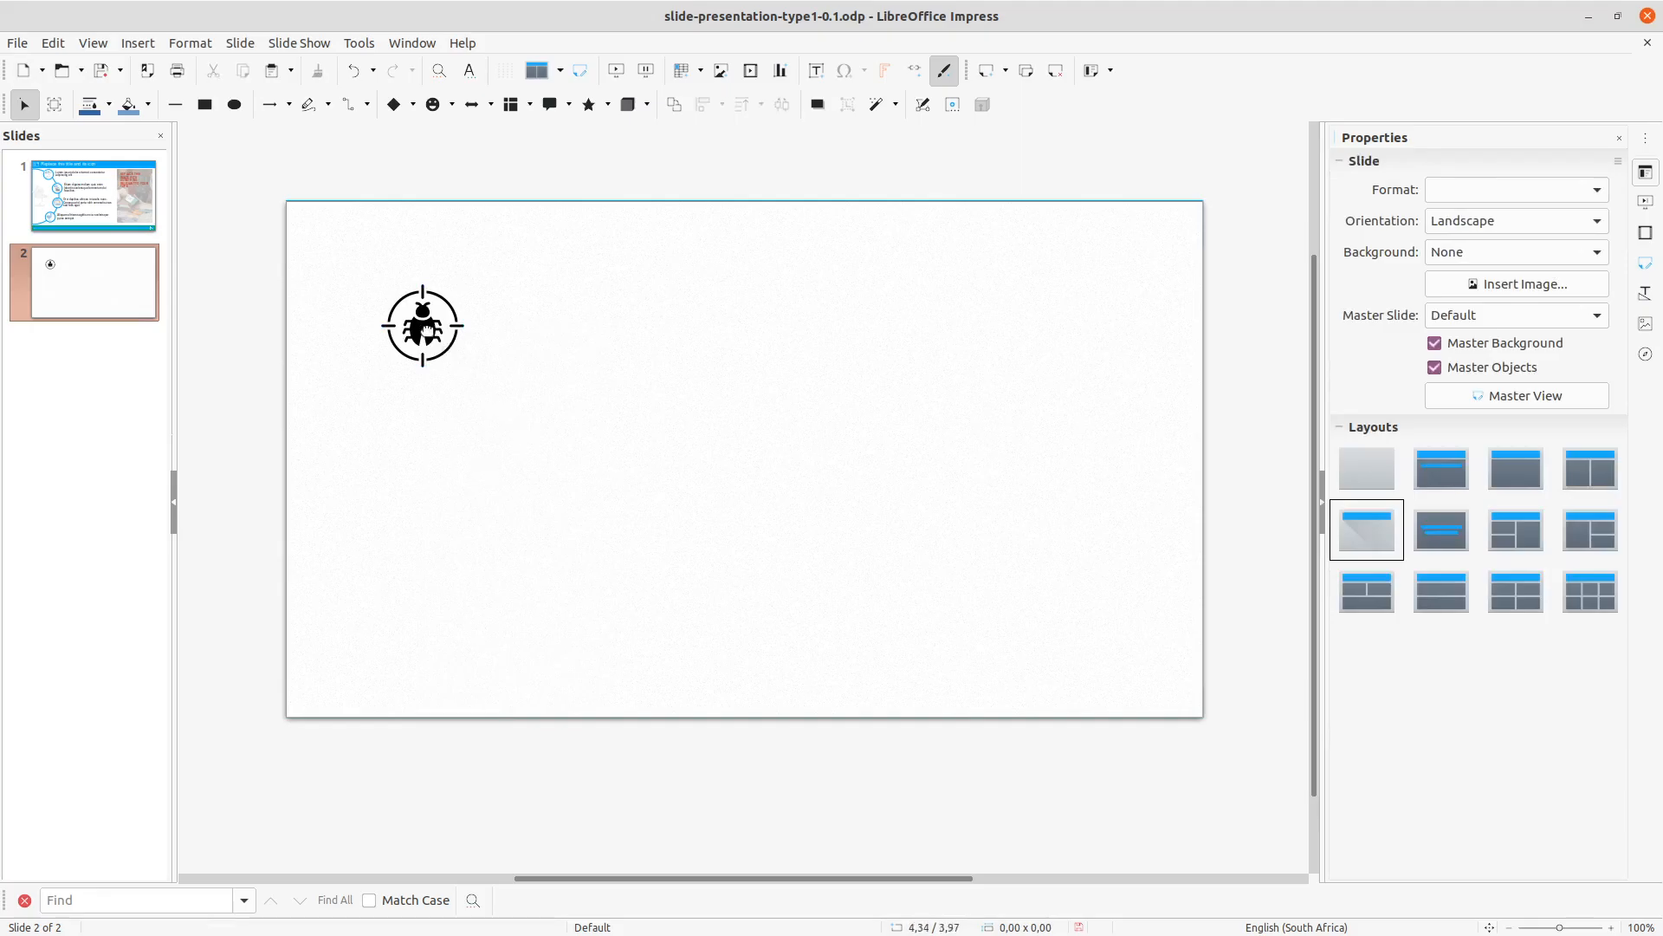
pyautogui.click(426, 330)
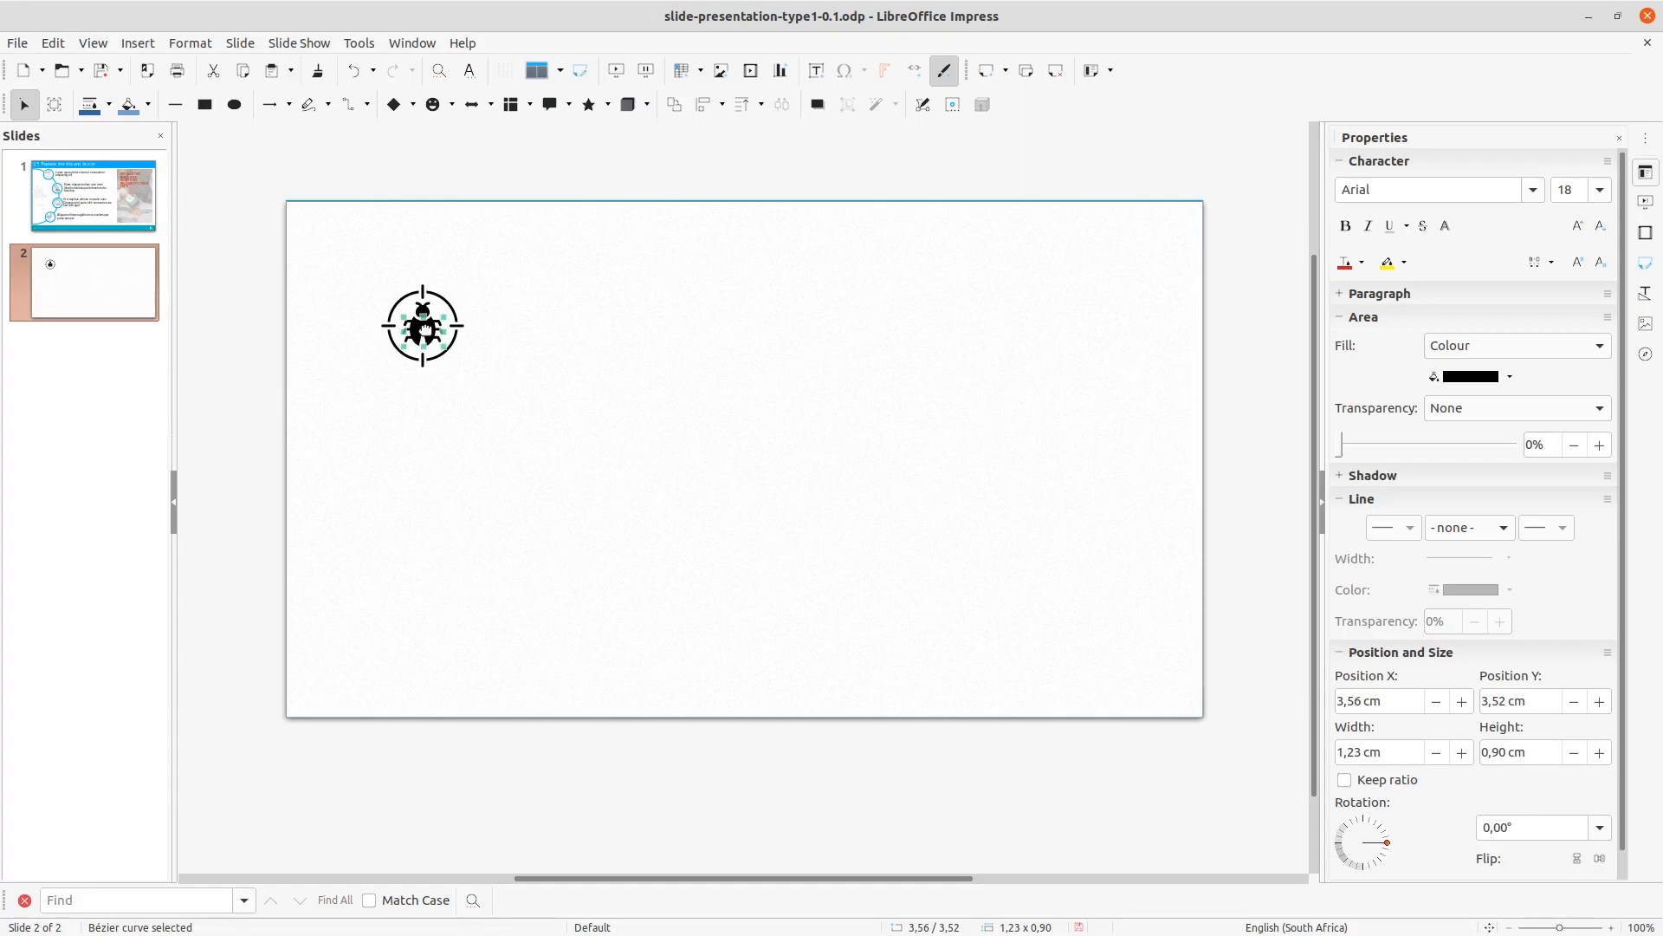
pyautogui.click(572, 435)
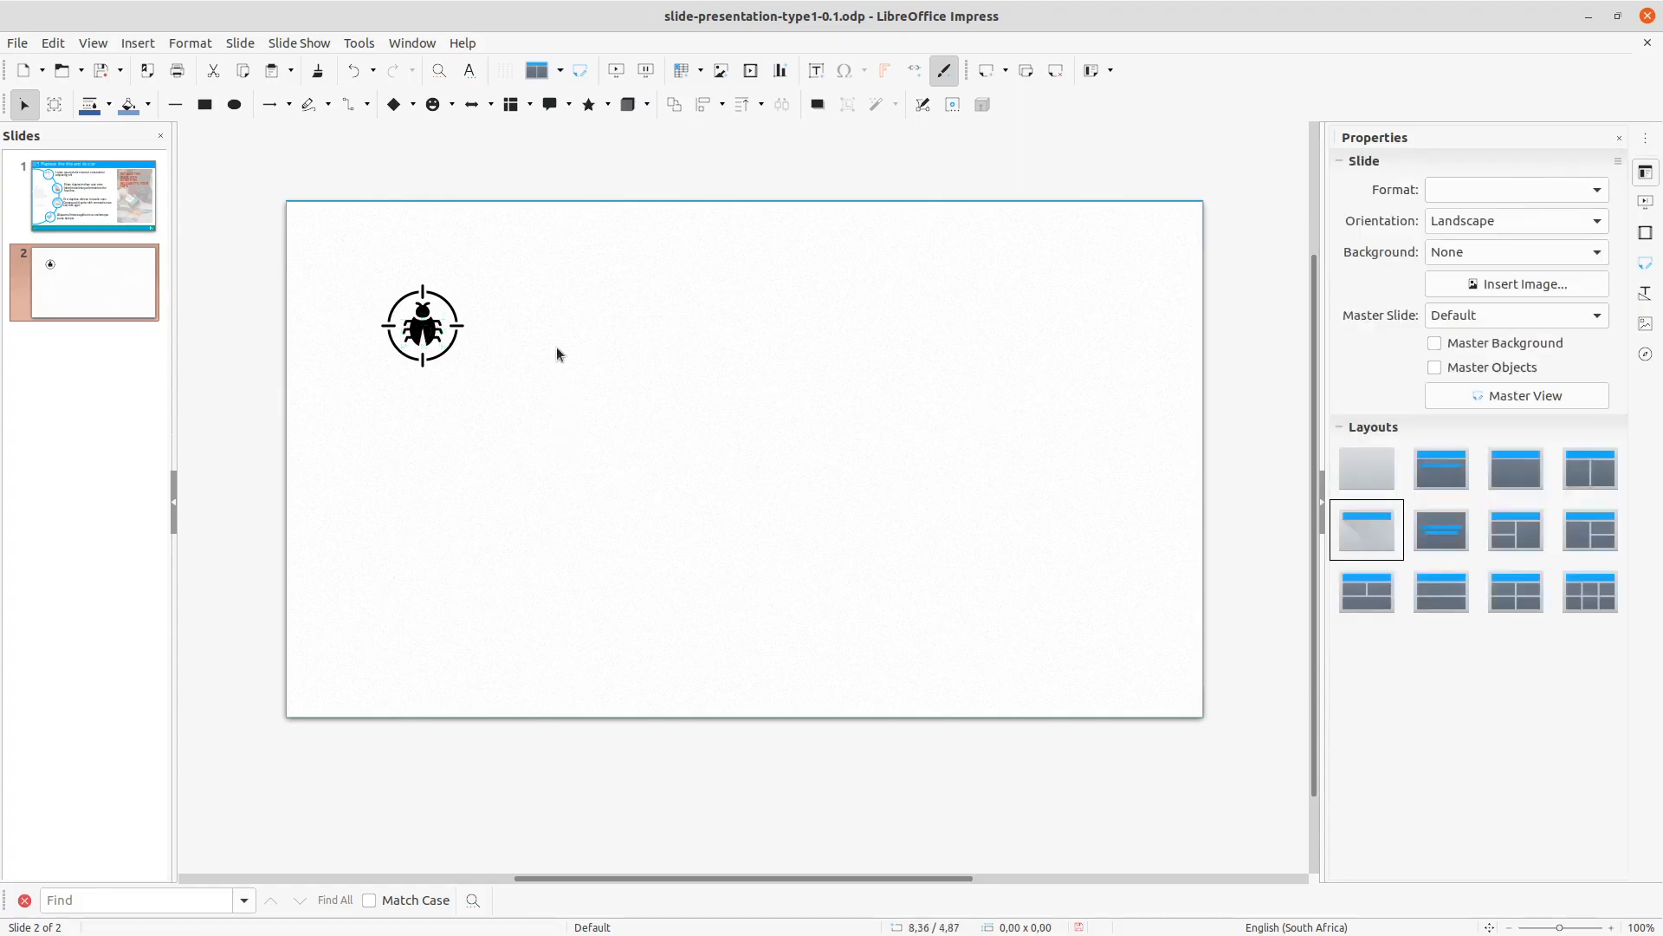
# - Fill the icon's outer circle with bright blue from the complimentary-fill-lines-2 palette
pyautogui.click(449, 347)
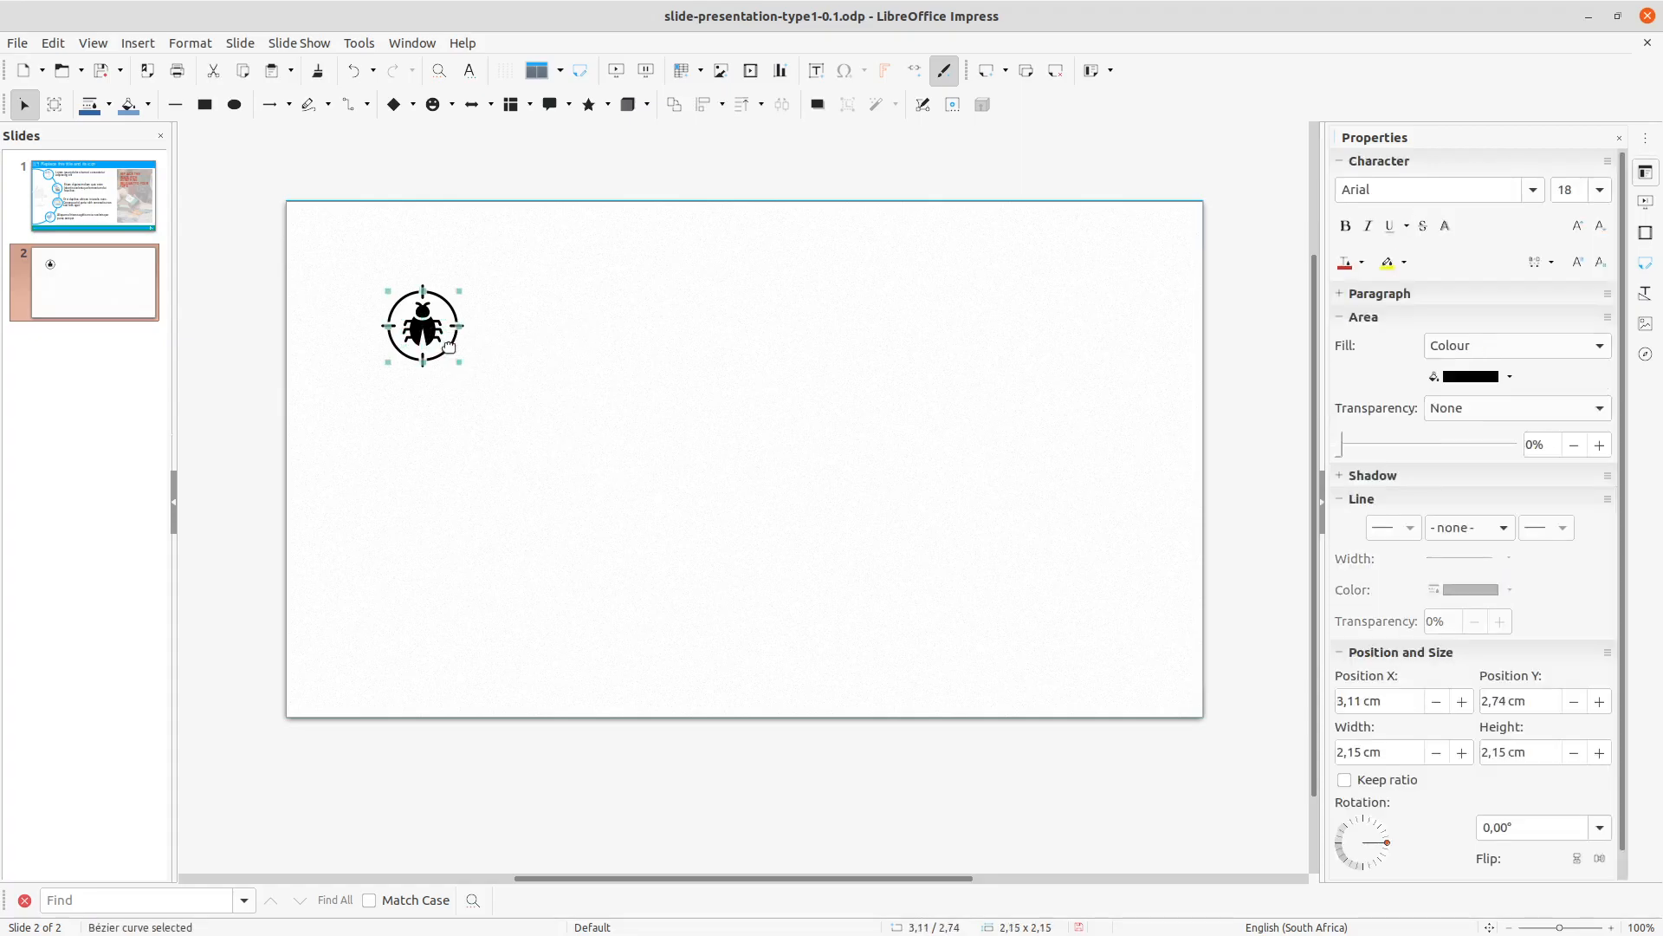
pyautogui.click(1509, 377)
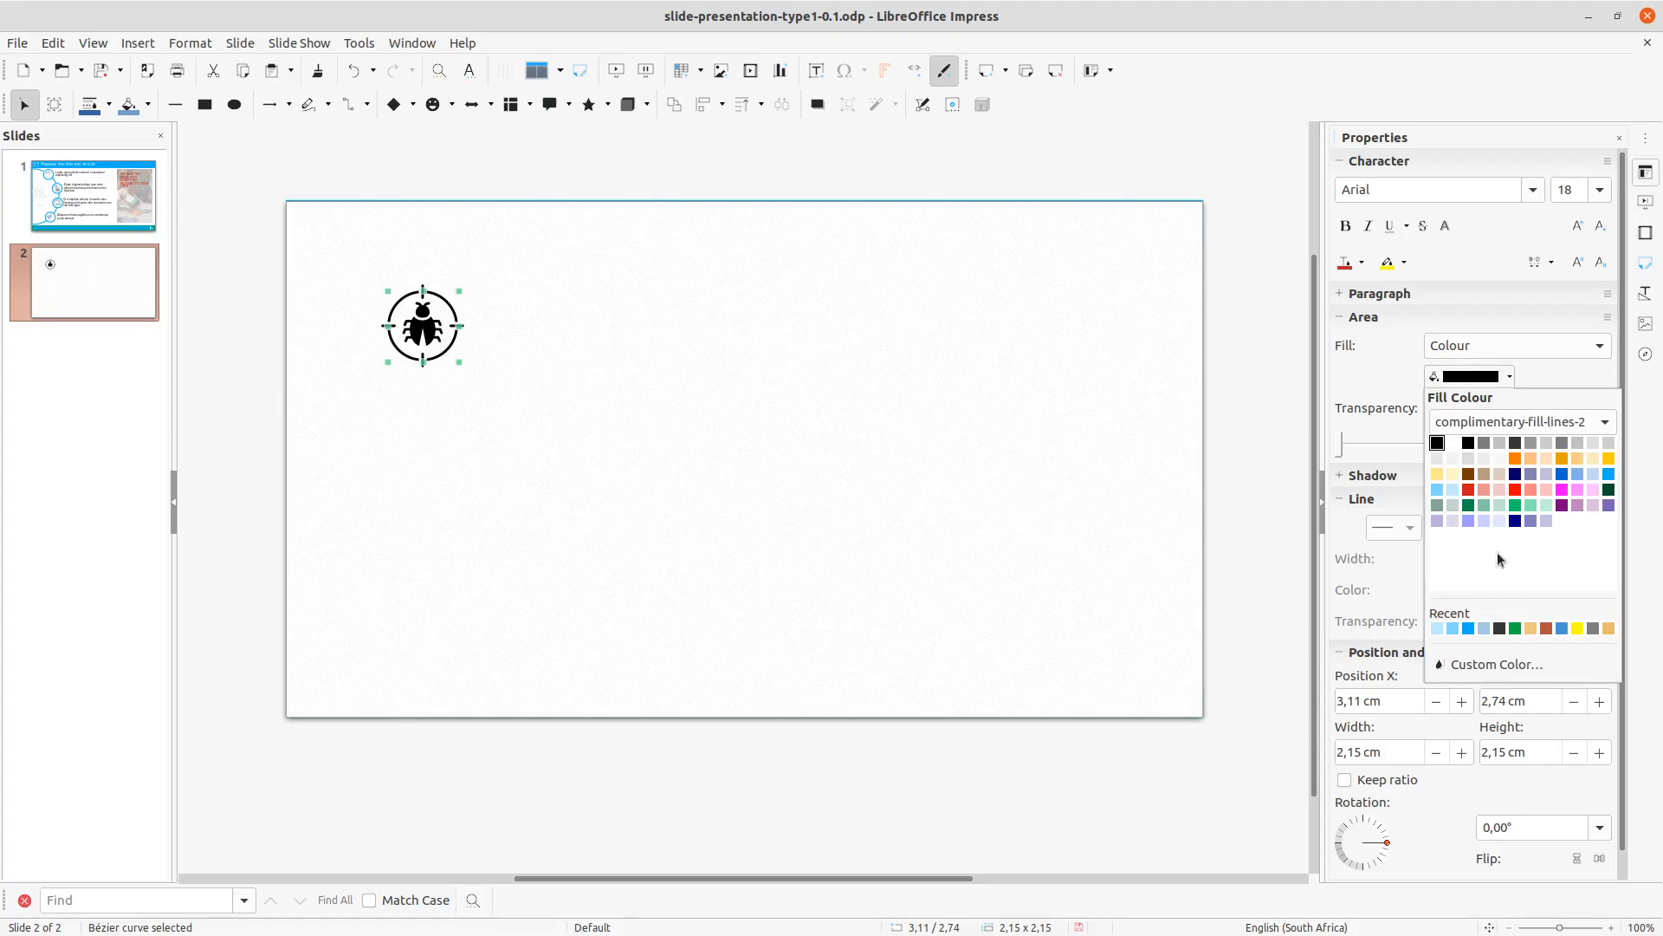
pyautogui.click(1606, 421)
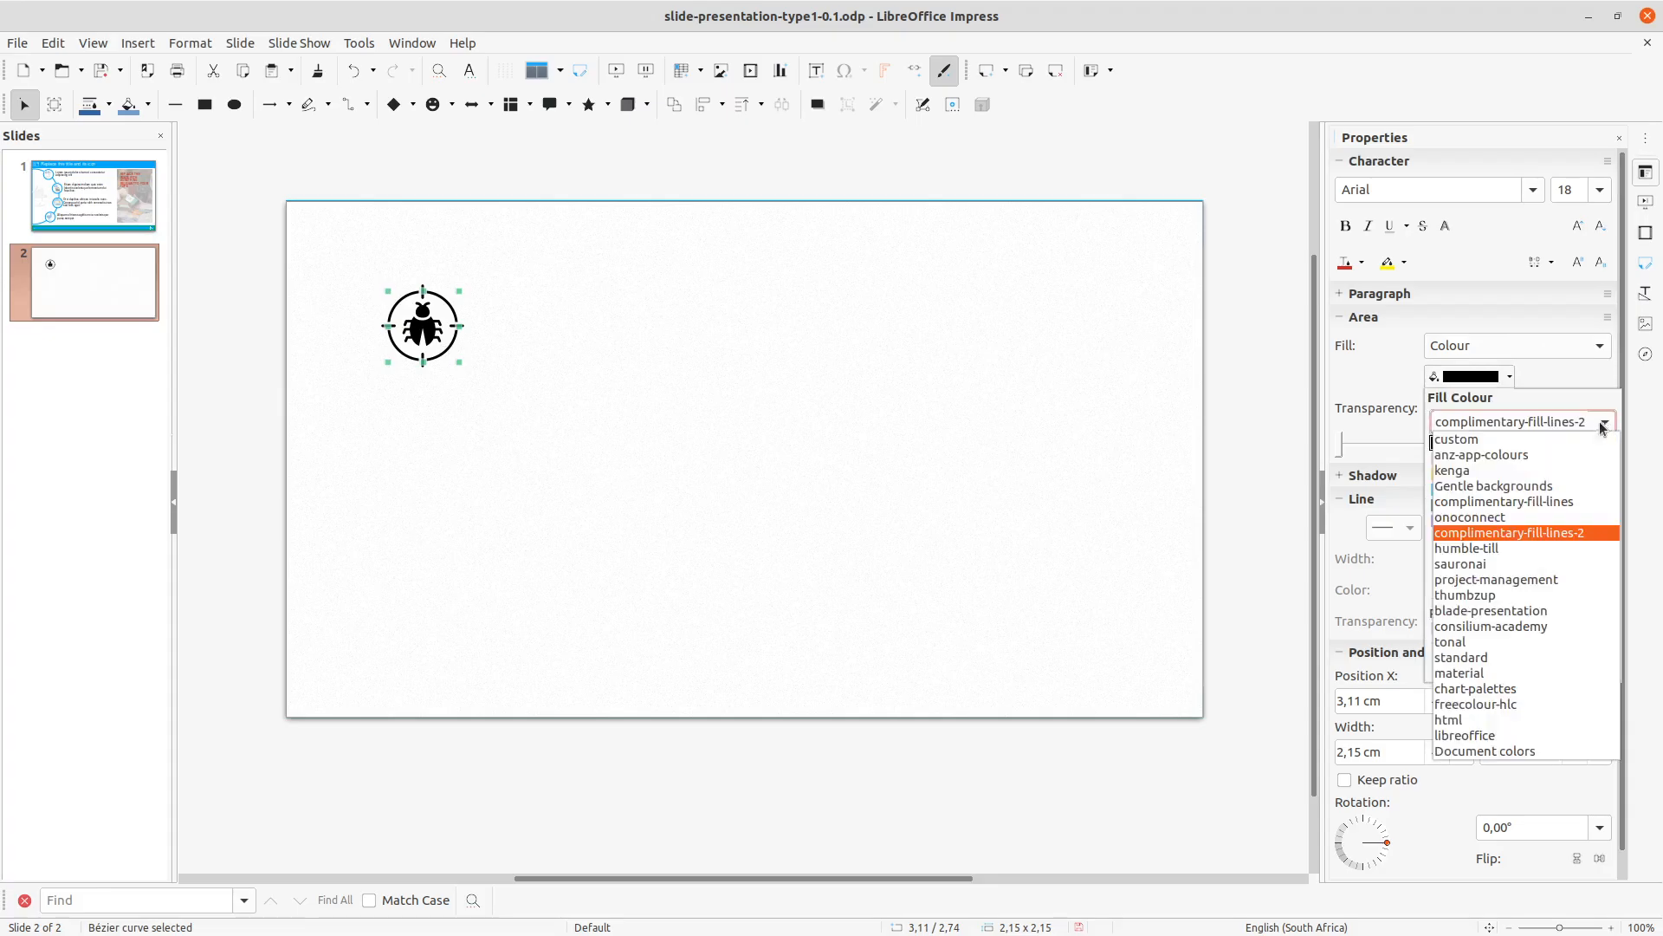
pyautogui.click(1500, 535)
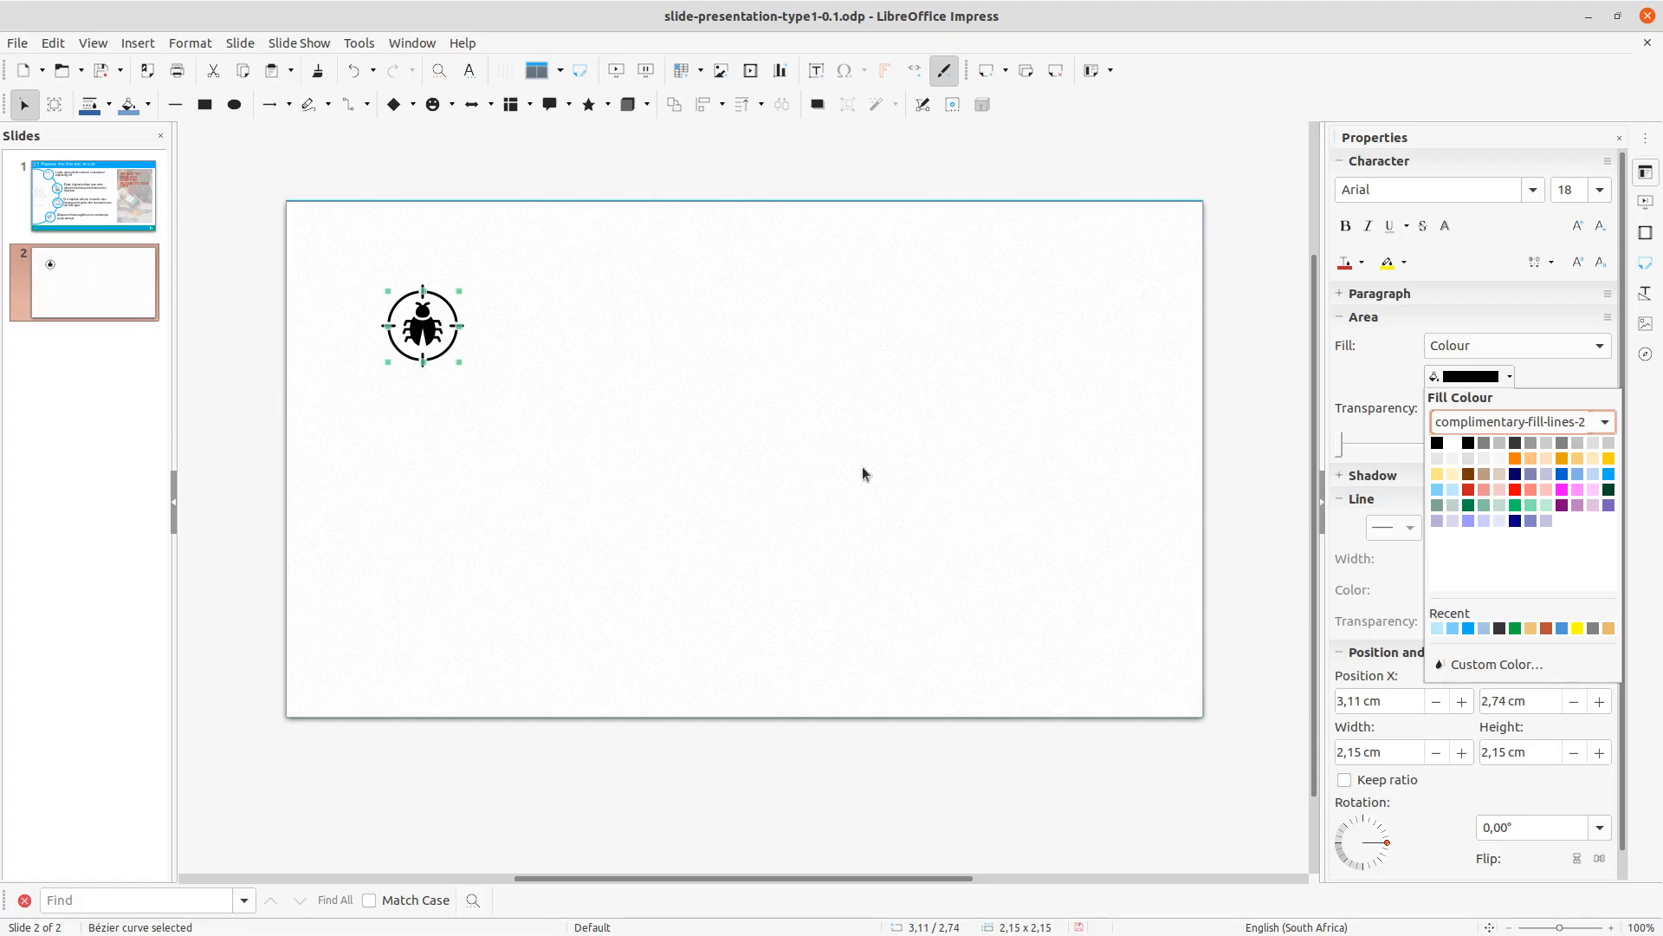
pyautogui.click(1607, 474)
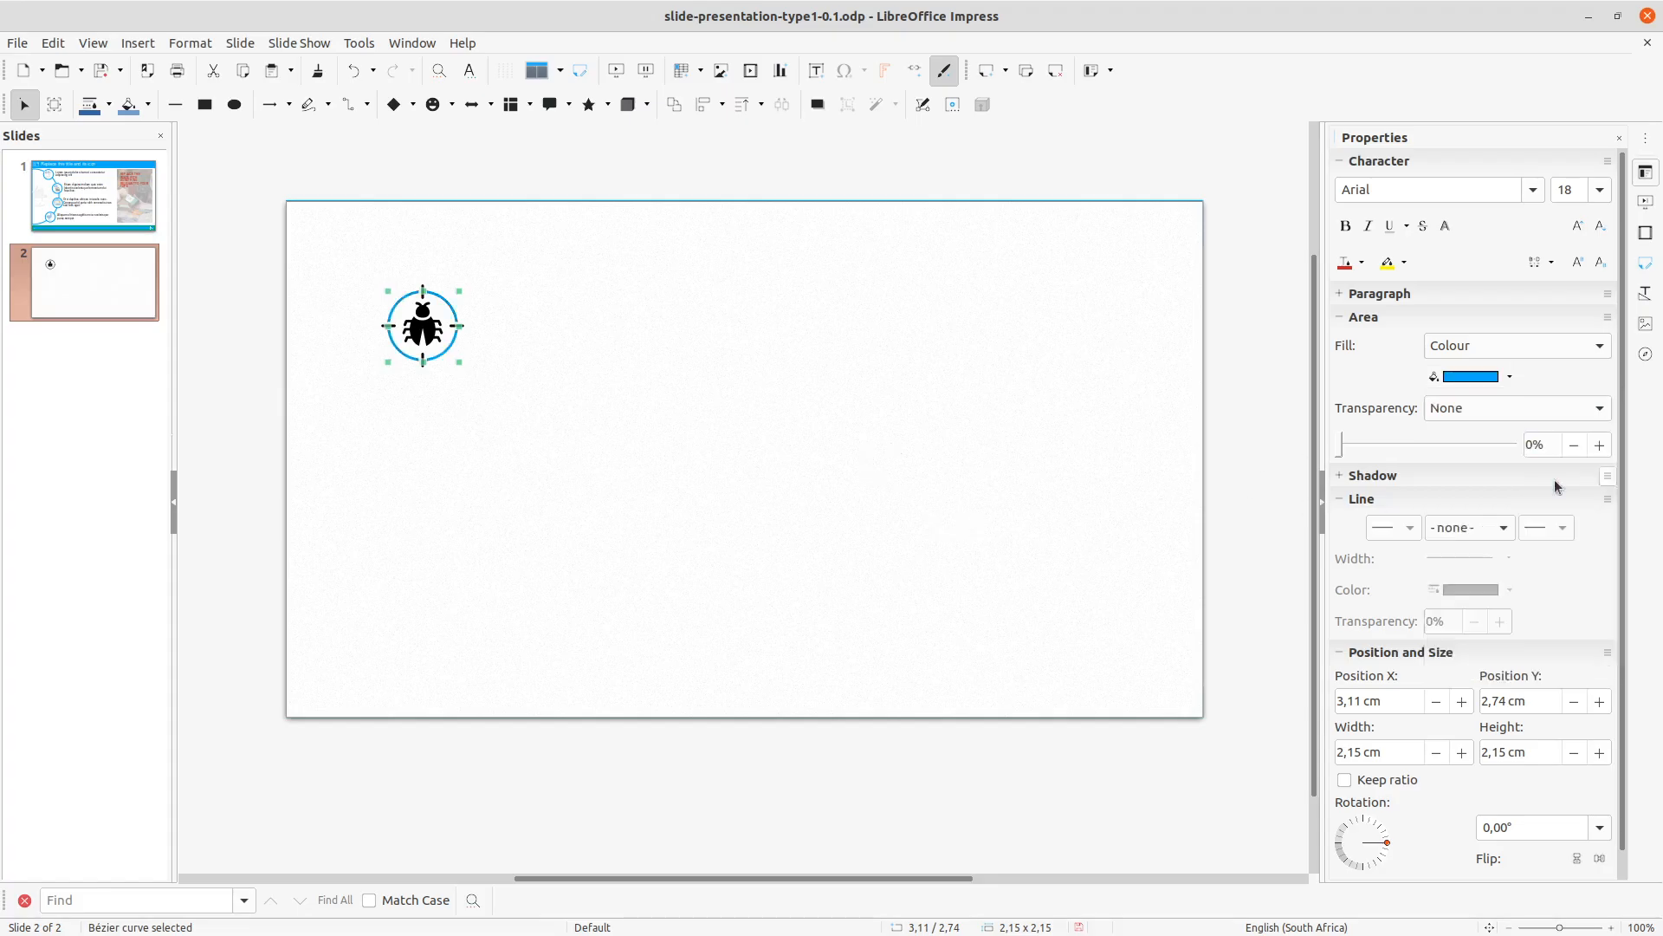
pyautogui.click(783, 461)
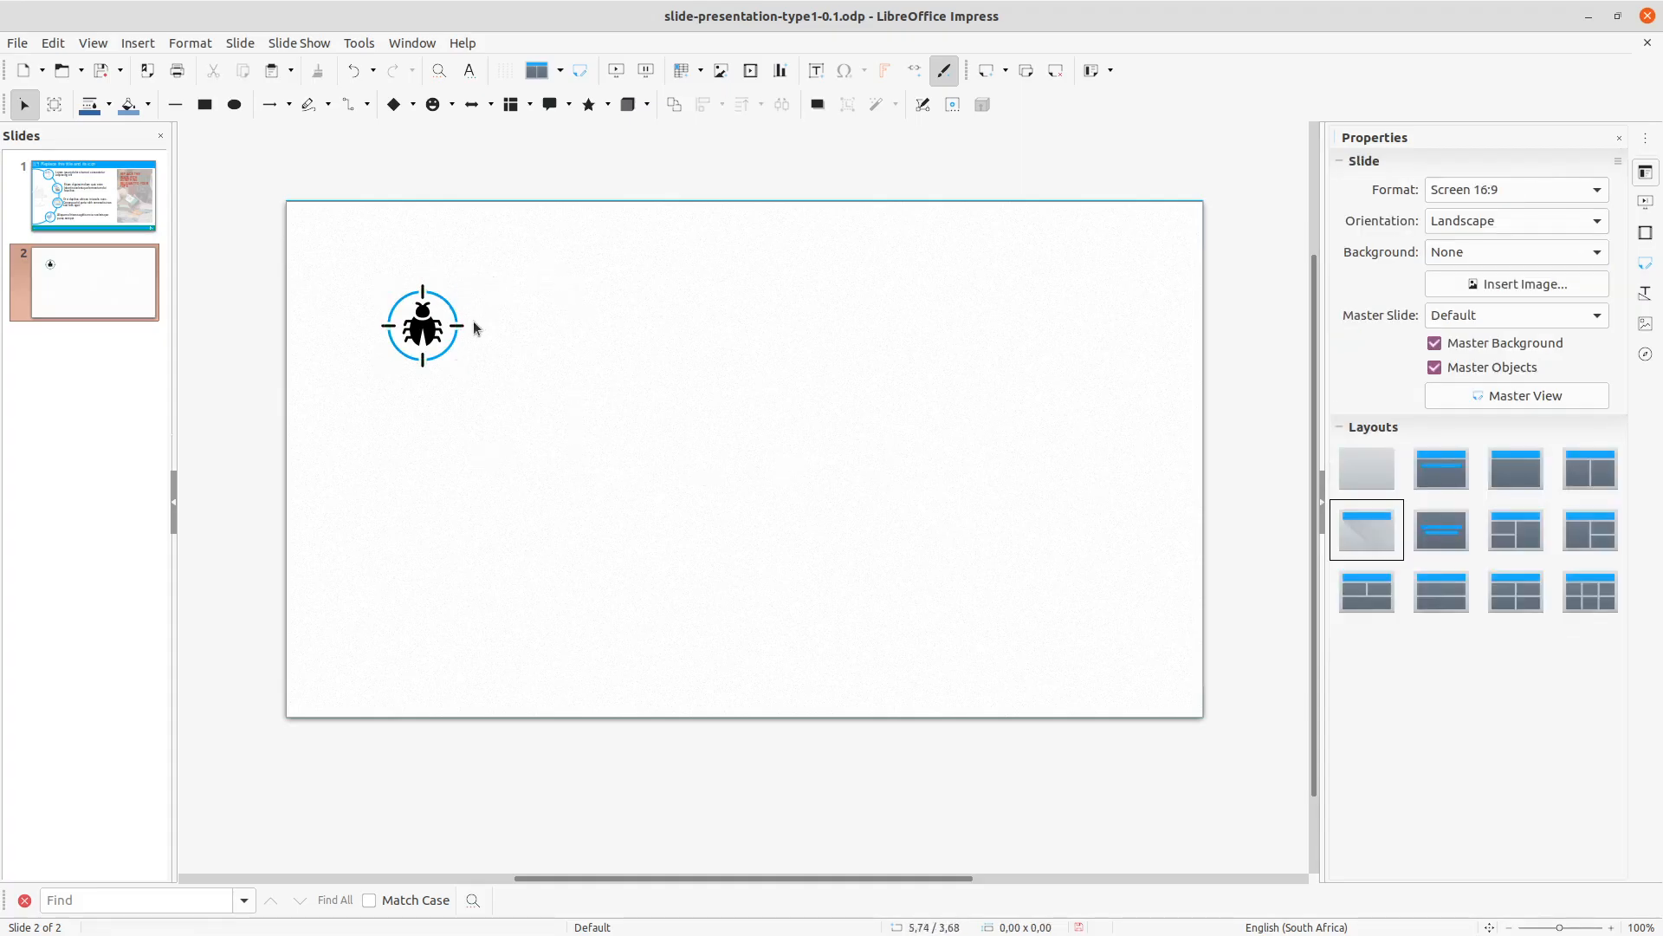
# - Fill the four crosshair ticks around the circle with light blue from the complimentary-fill-lines-2 palette
pyautogui.moveTo(436, 358)
pyautogui.mouseDown()
pyautogui.moveTo(465, 326)
pyautogui.moveTo(444, 339)
pyautogui.mouseUp()
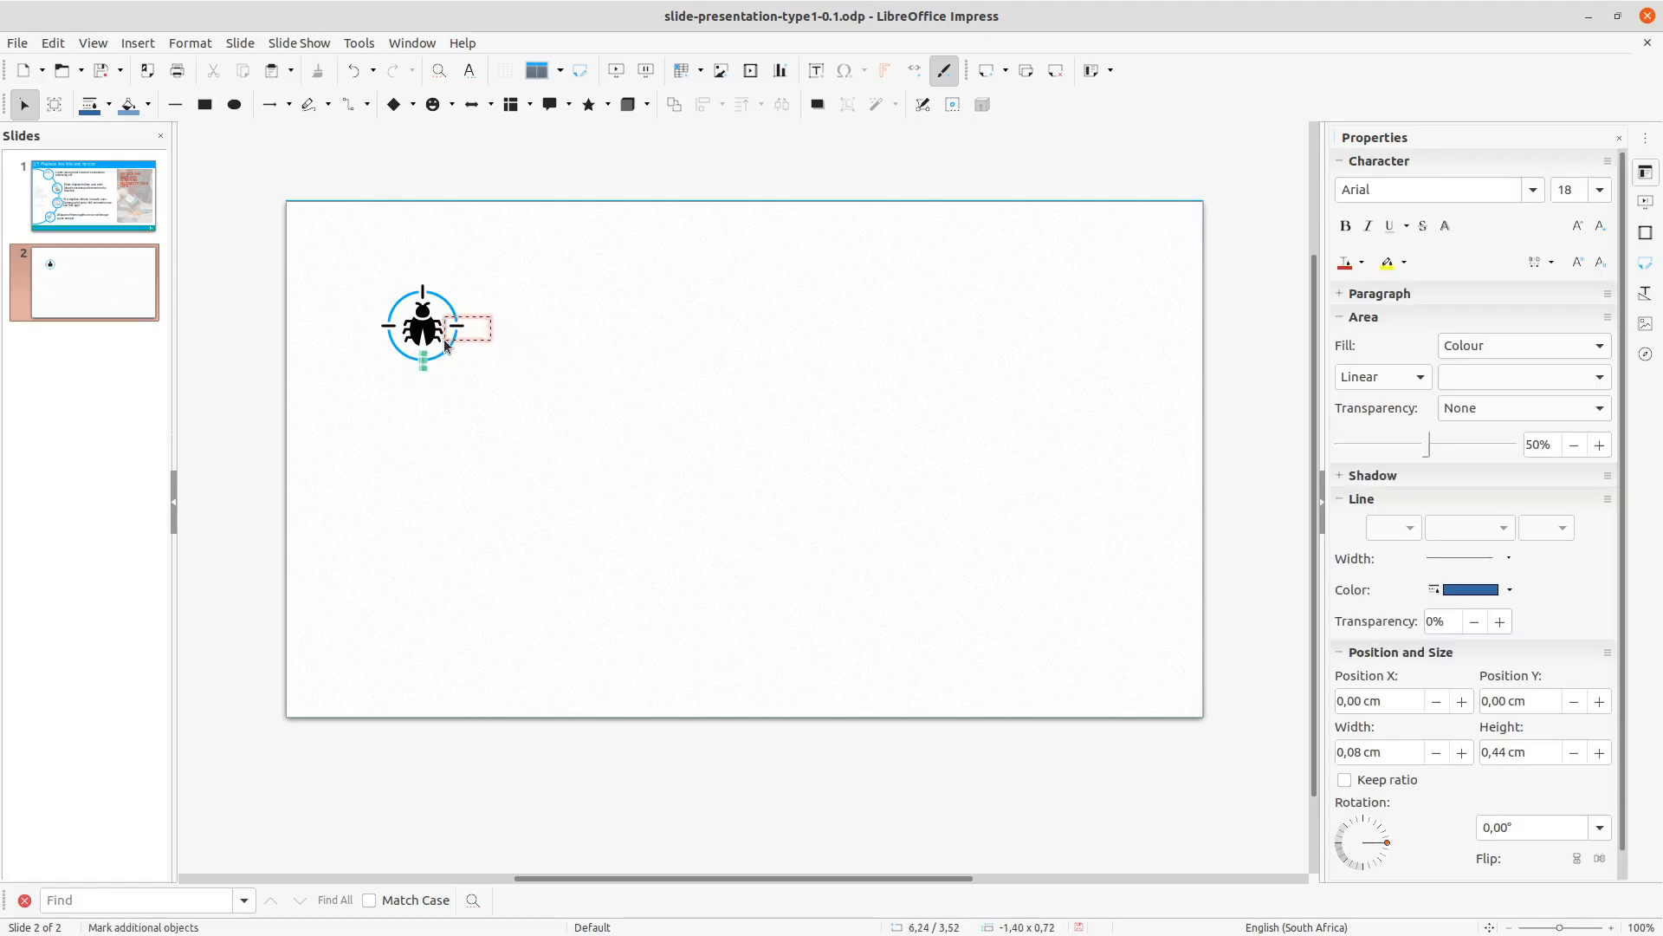
pyautogui.keyDown('shift'); pyautogui.click(421, 286); pyautogui.keyUp('shift')
pyautogui.keyDown('shift'); pyautogui.click(387, 326); pyautogui.keyUp('shift')
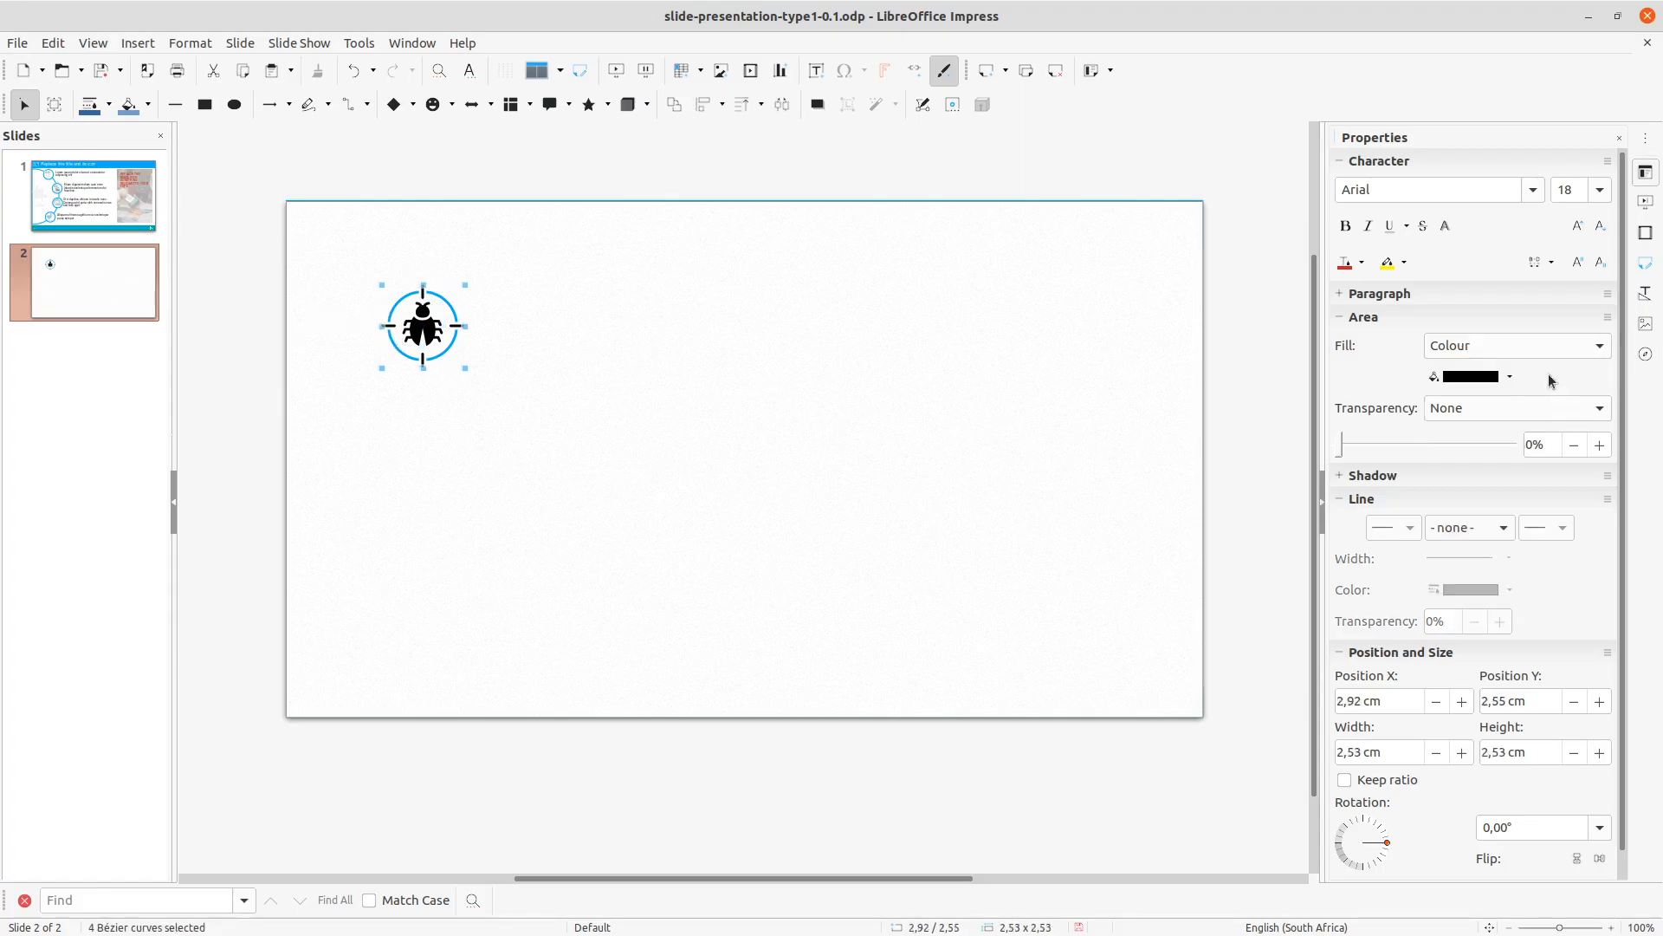
pyautogui.click(1492, 378)
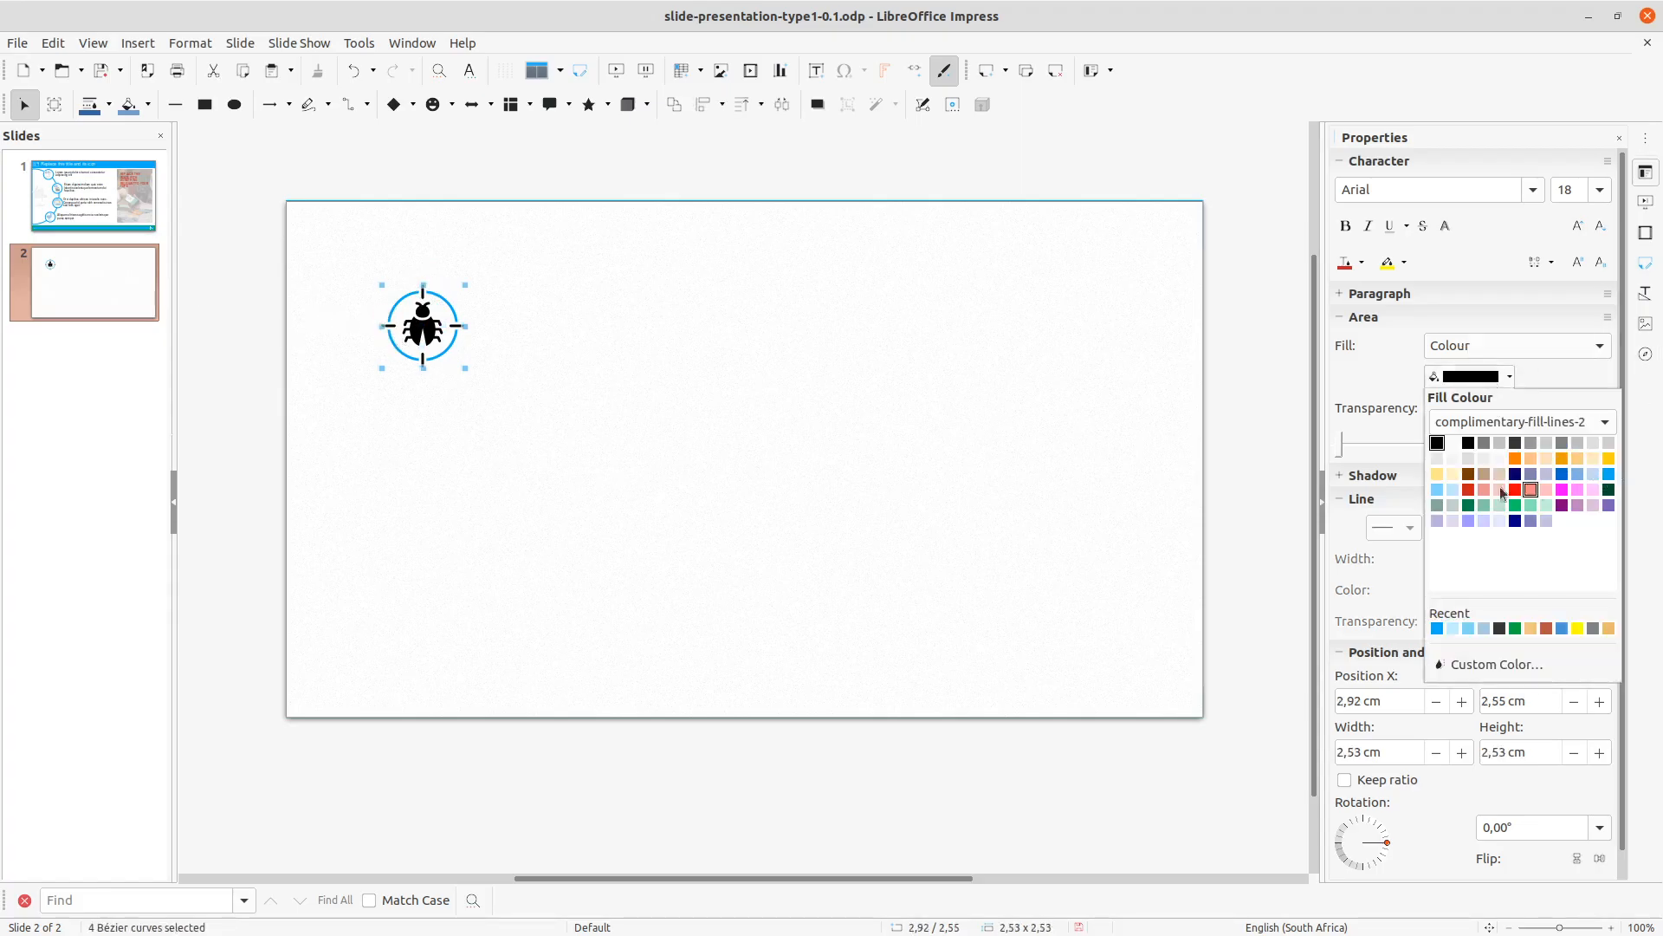
pyautogui.click(1437, 490)
pyautogui.click(818, 506)
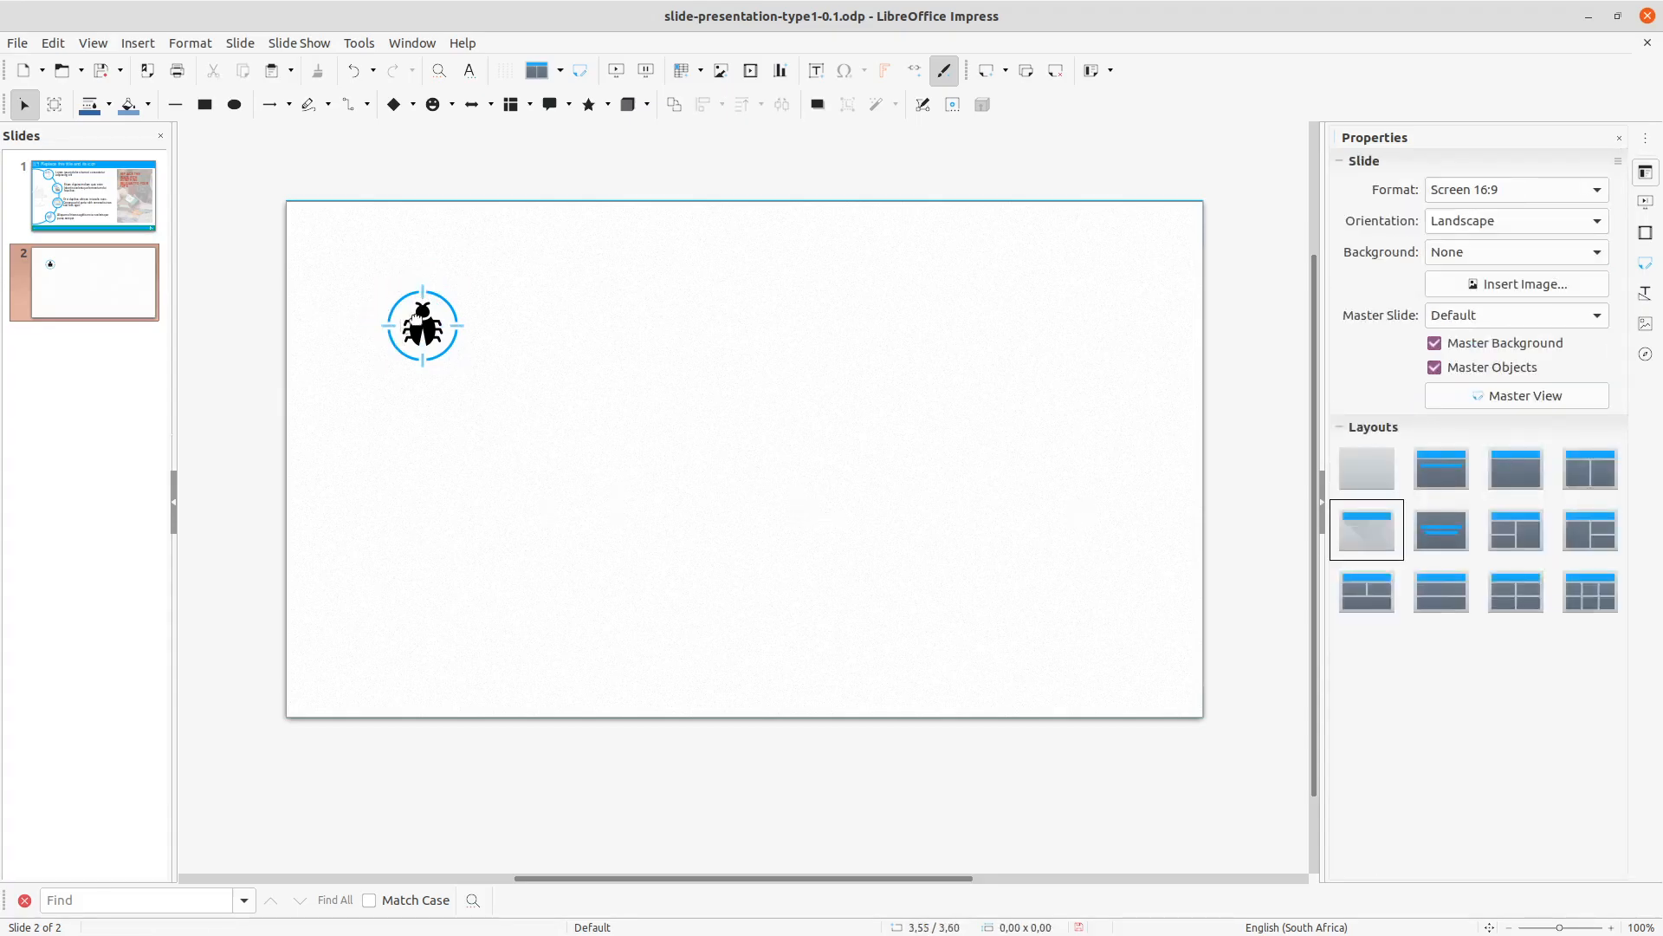
# - Fill the bug's body with red from the complimentary-fill-lines-2 palette
pyautogui.click(423, 327)
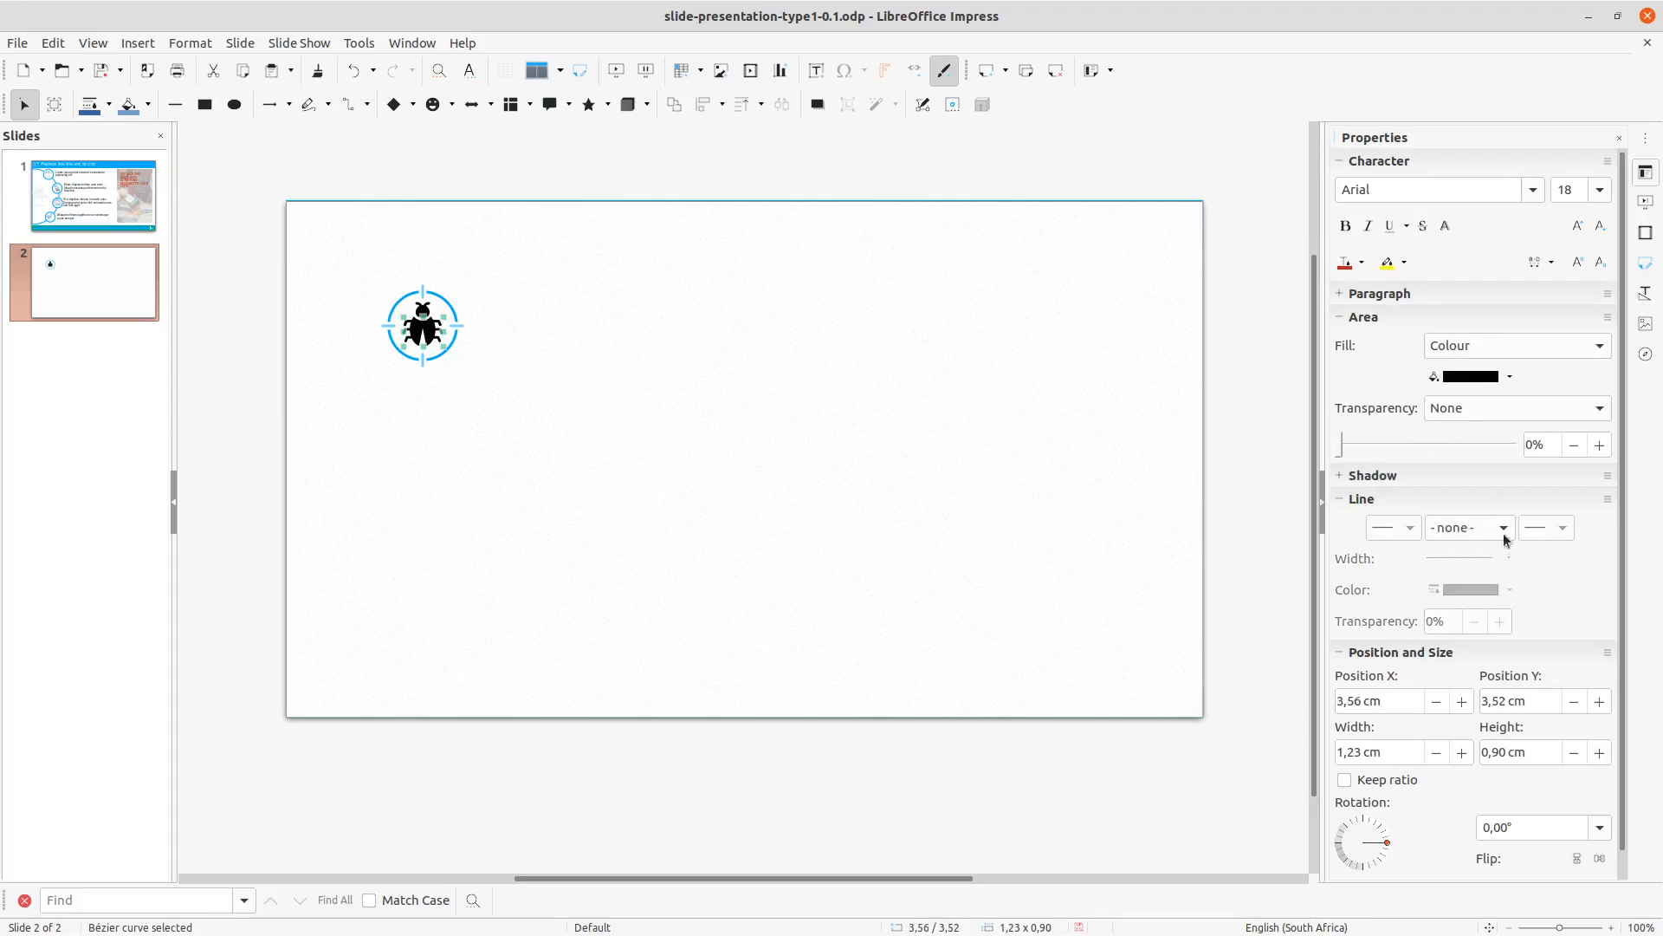
pyautogui.click(1456, 378)
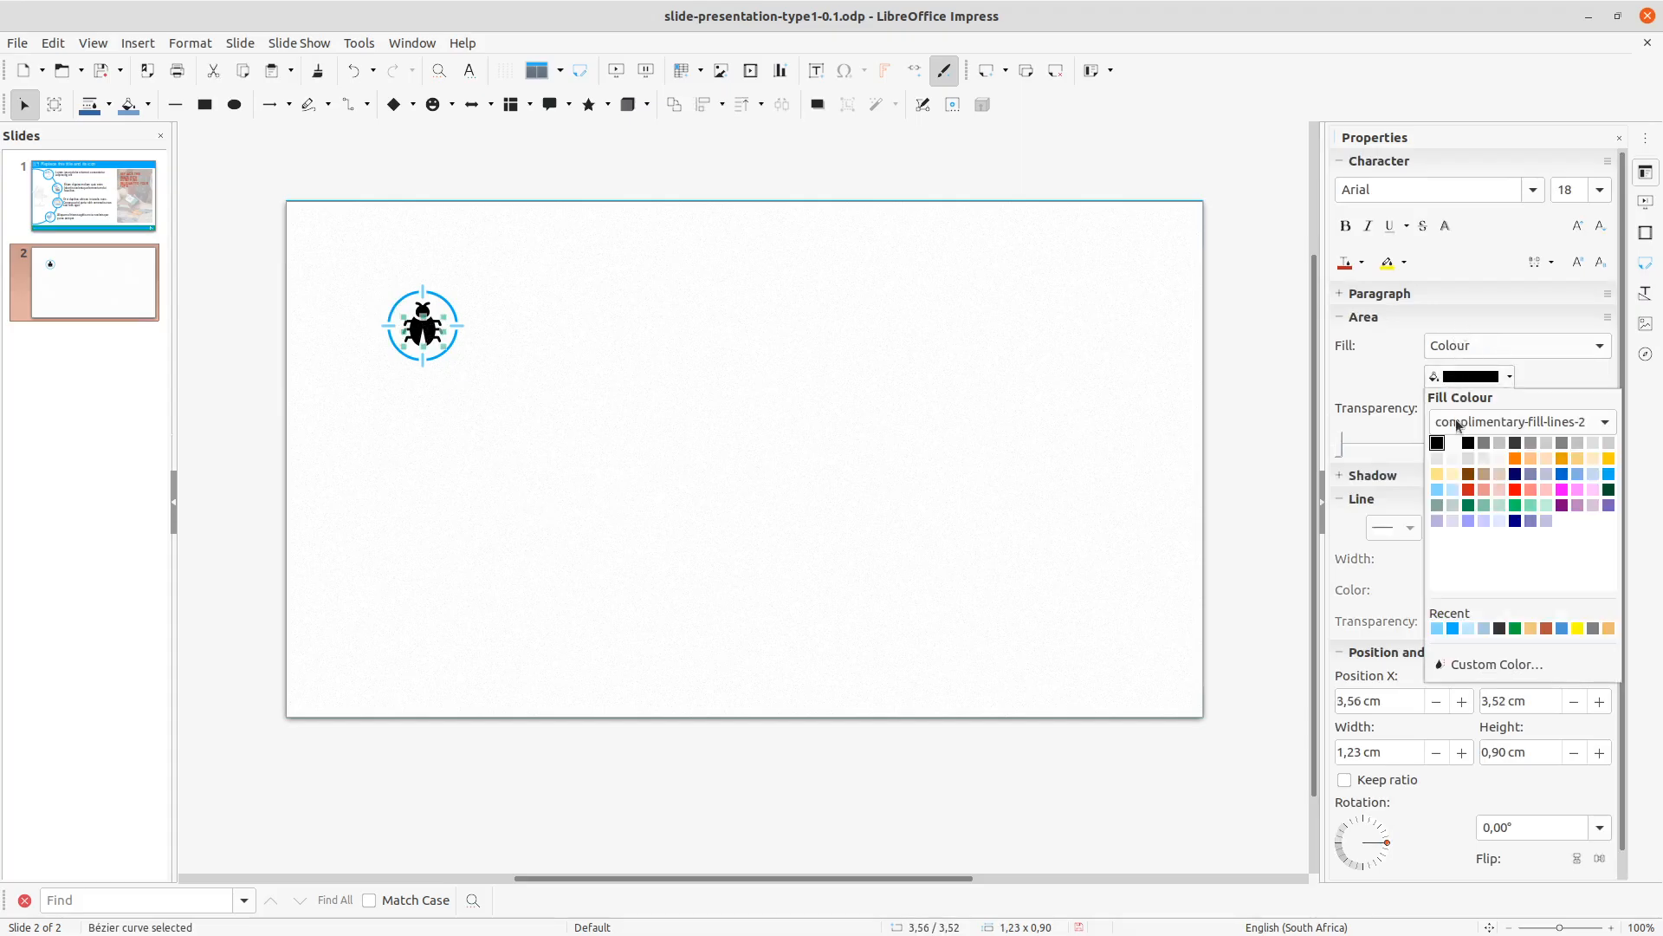
pyautogui.click(1467, 491)
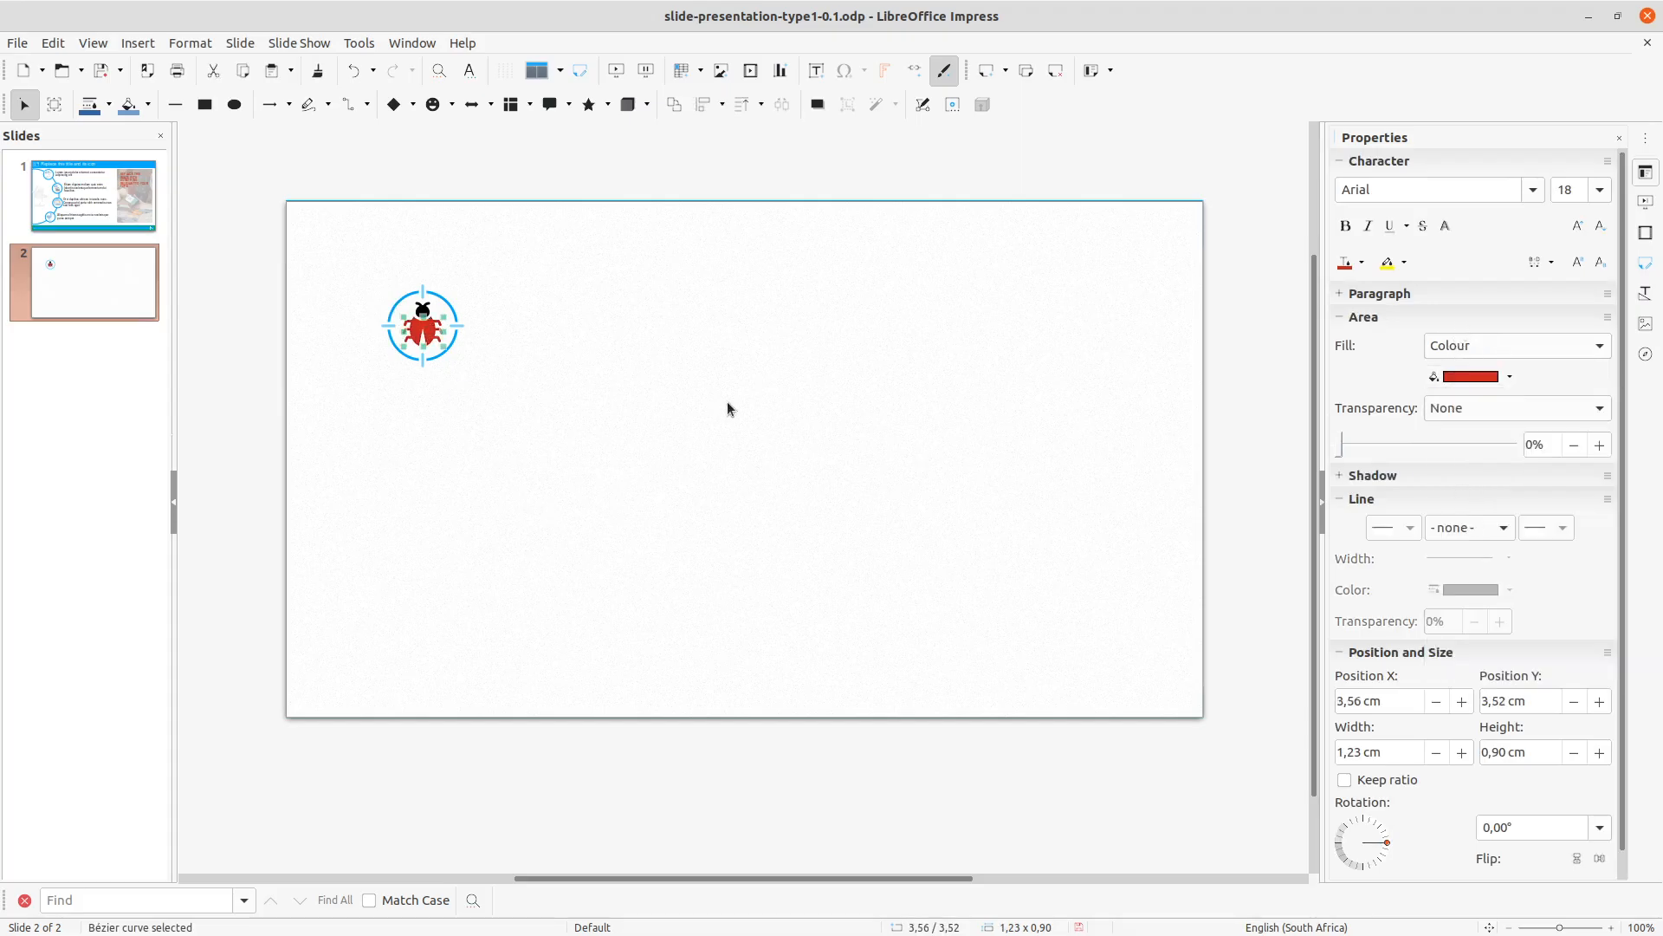
pyautogui.click(726, 402)
# - Fill the bug's head with light red from the complimentary-fill-lines-2 palette
pyautogui.click(422, 310)
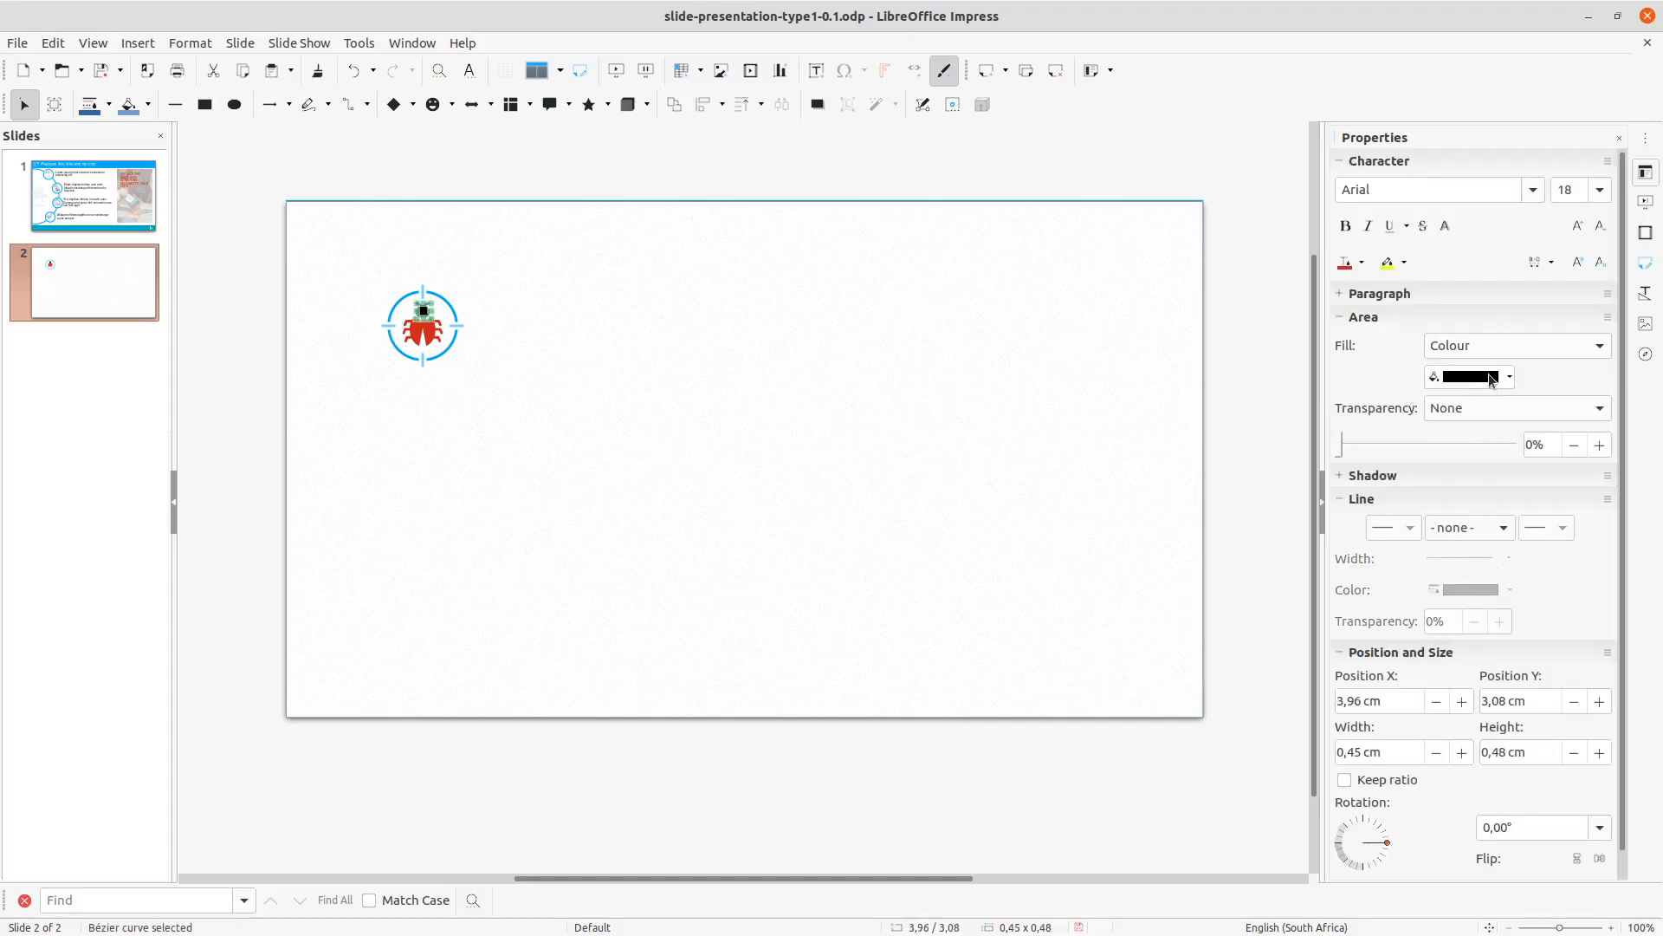
pyautogui.click(1489, 378)
pyautogui.click(1479, 490)
pyautogui.click(767, 423)
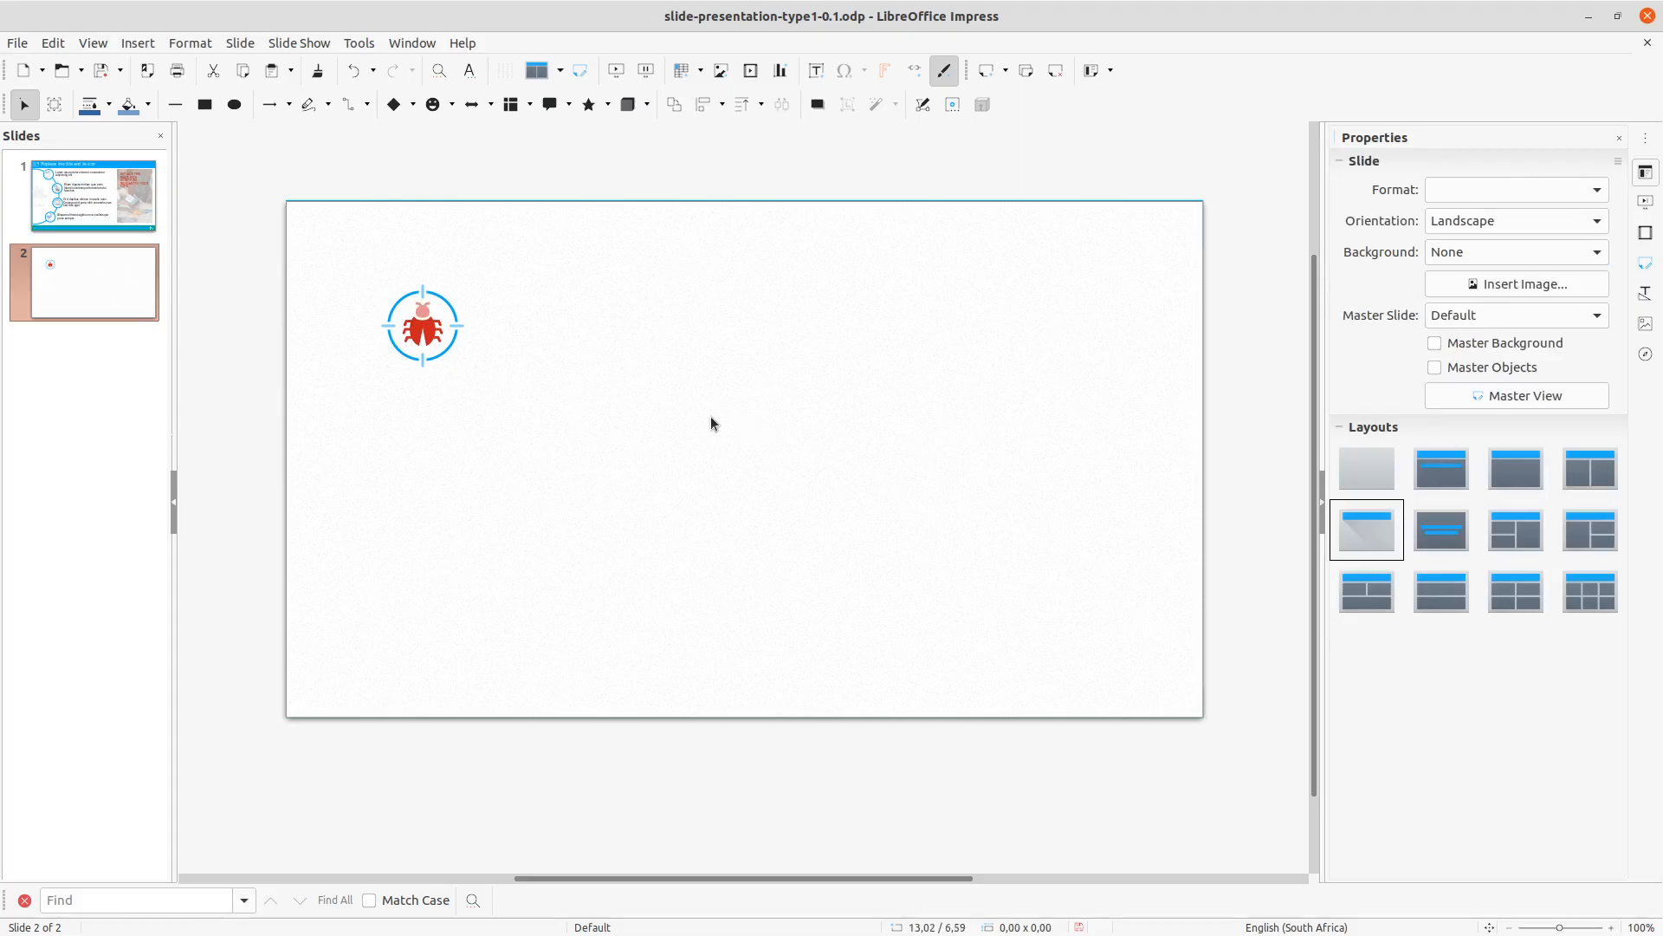
# - Group all the curves of the anti-malware icon and shrink the group to about half its size
pyautogui.click(414, 327)
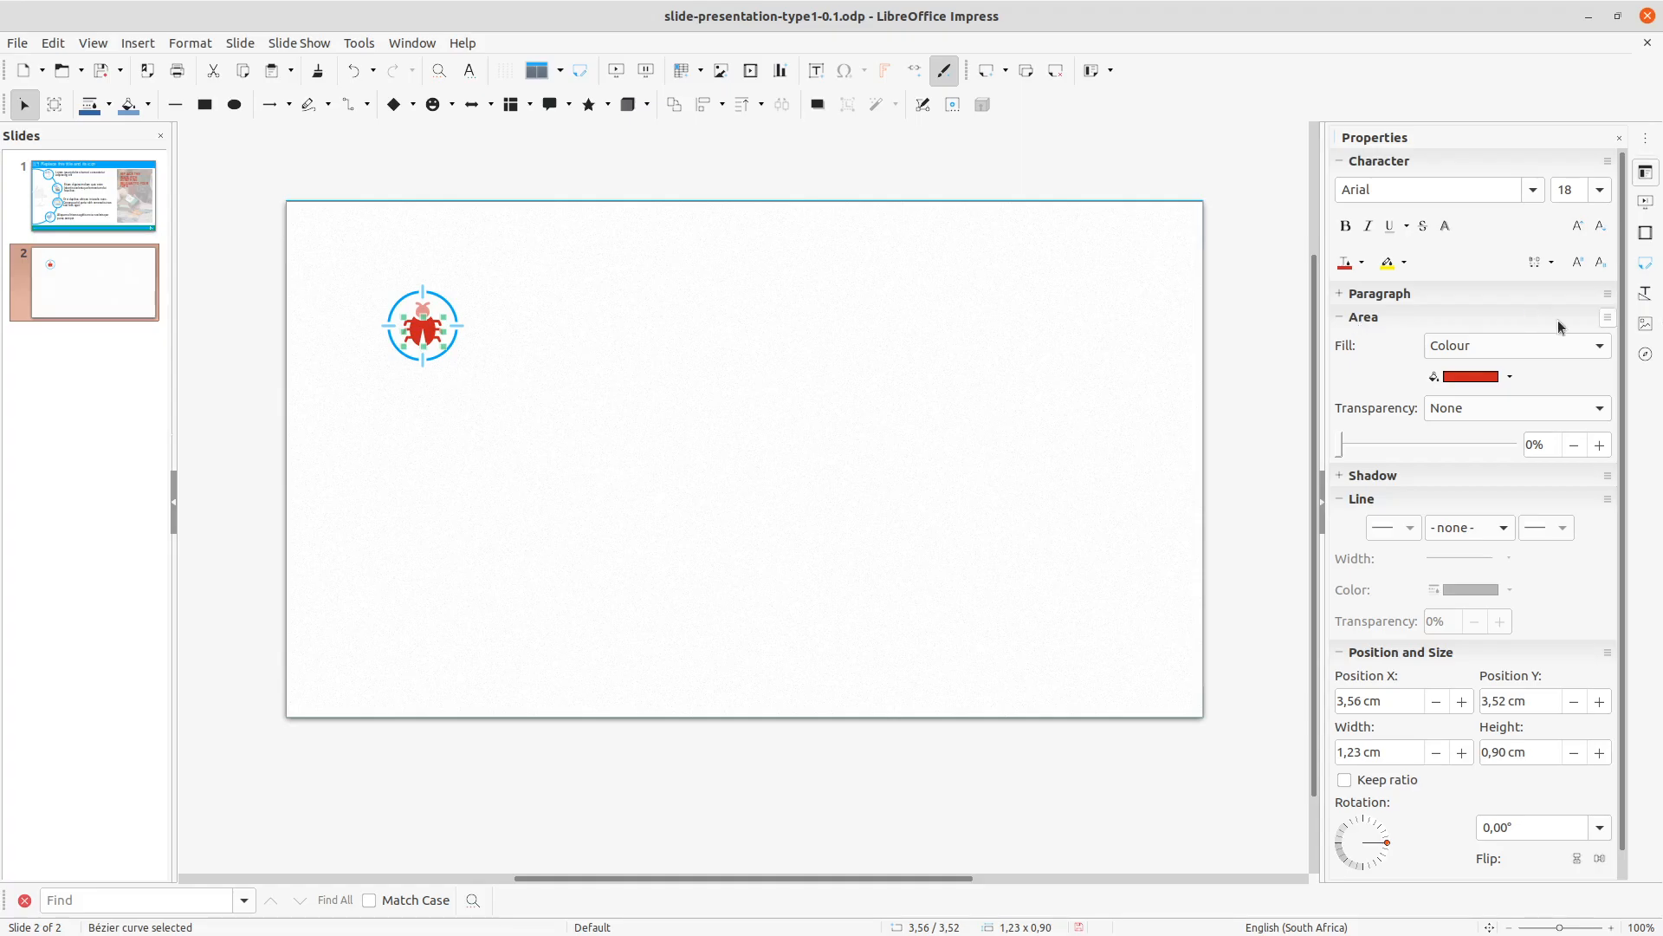
pyautogui.click(551, 356)
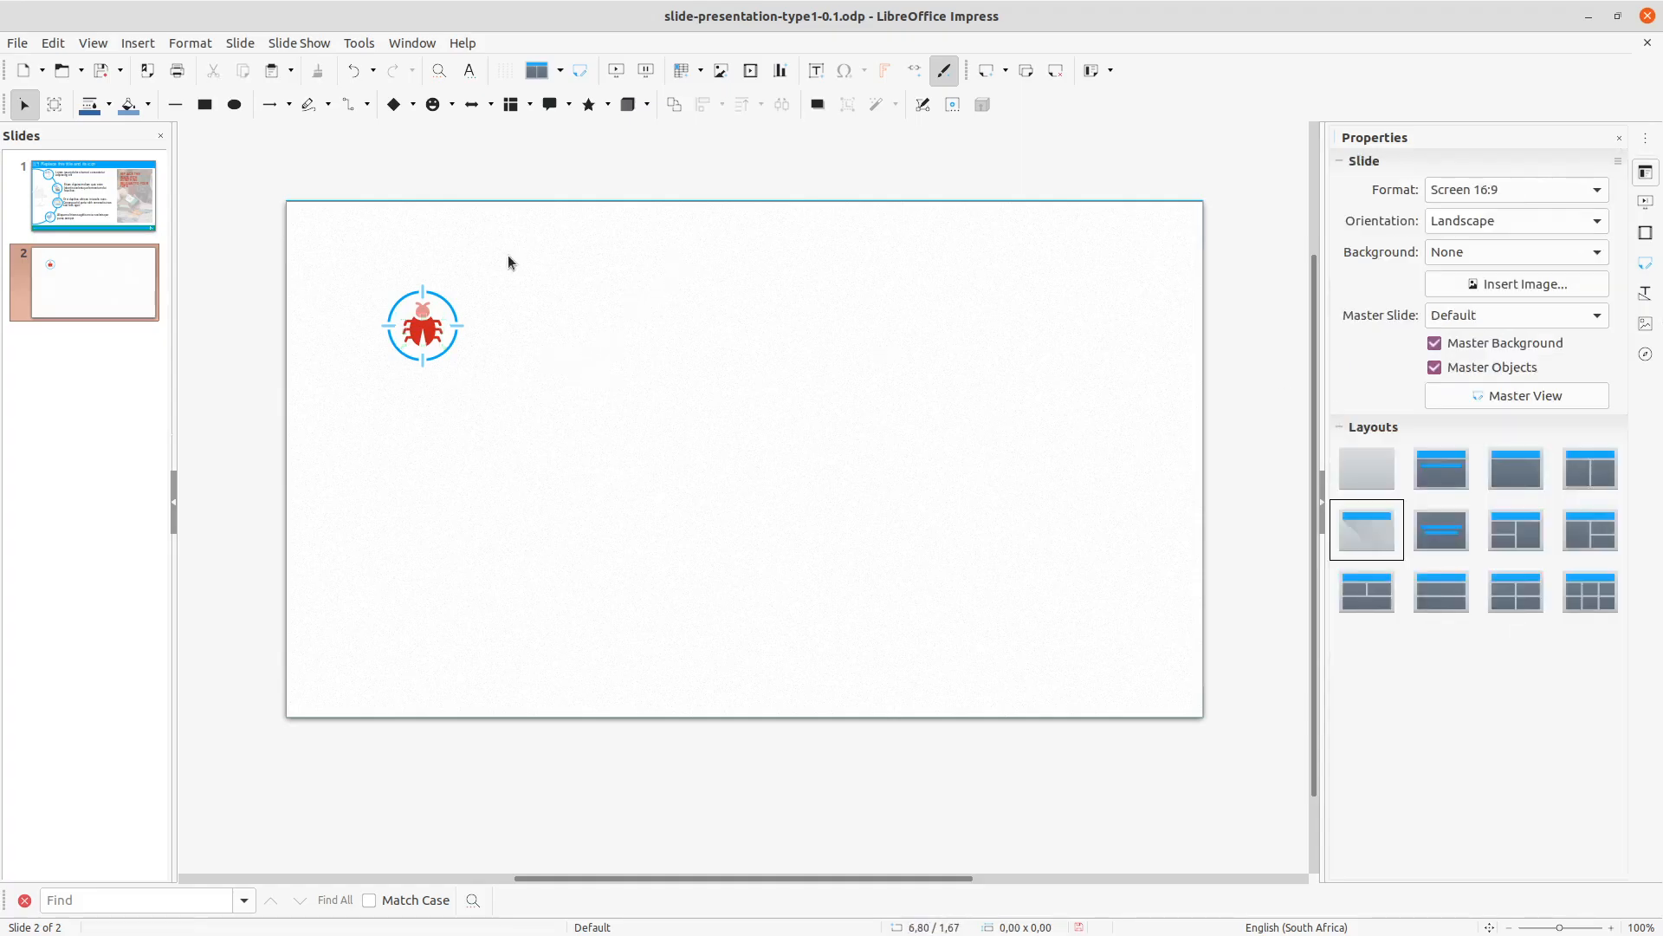
pyautogui.moveTo(514, 246); pyautogui.dragTo(345, 409)
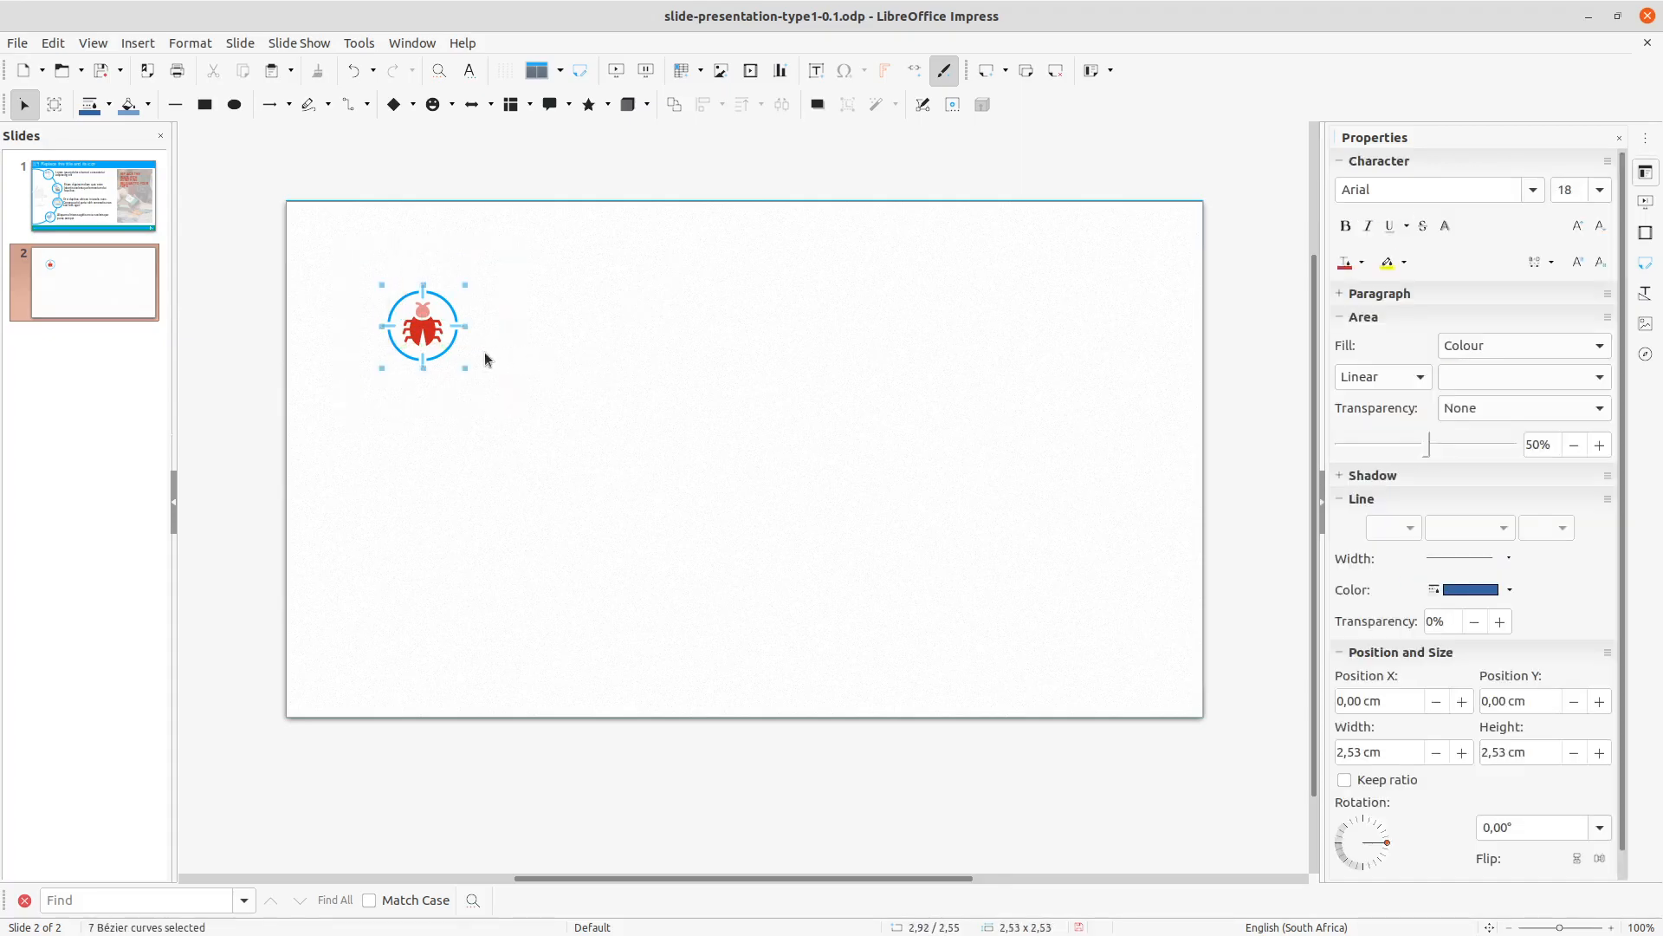
pyautogui.rightClick(421, 362)
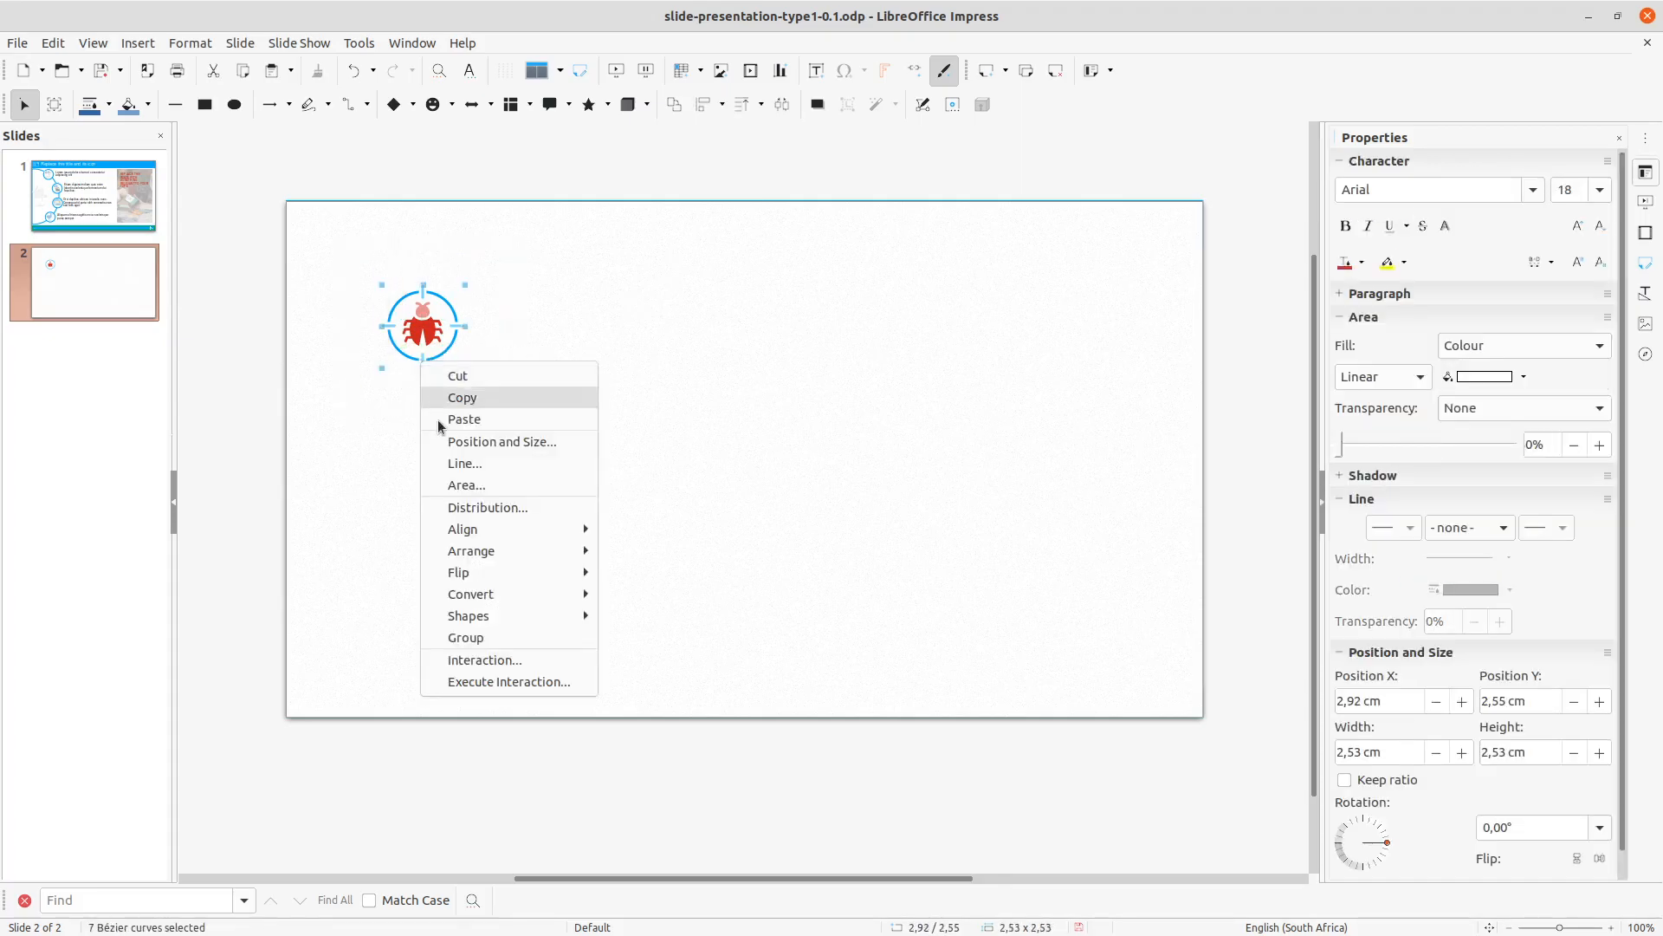
pyautogui.click(487, 637)
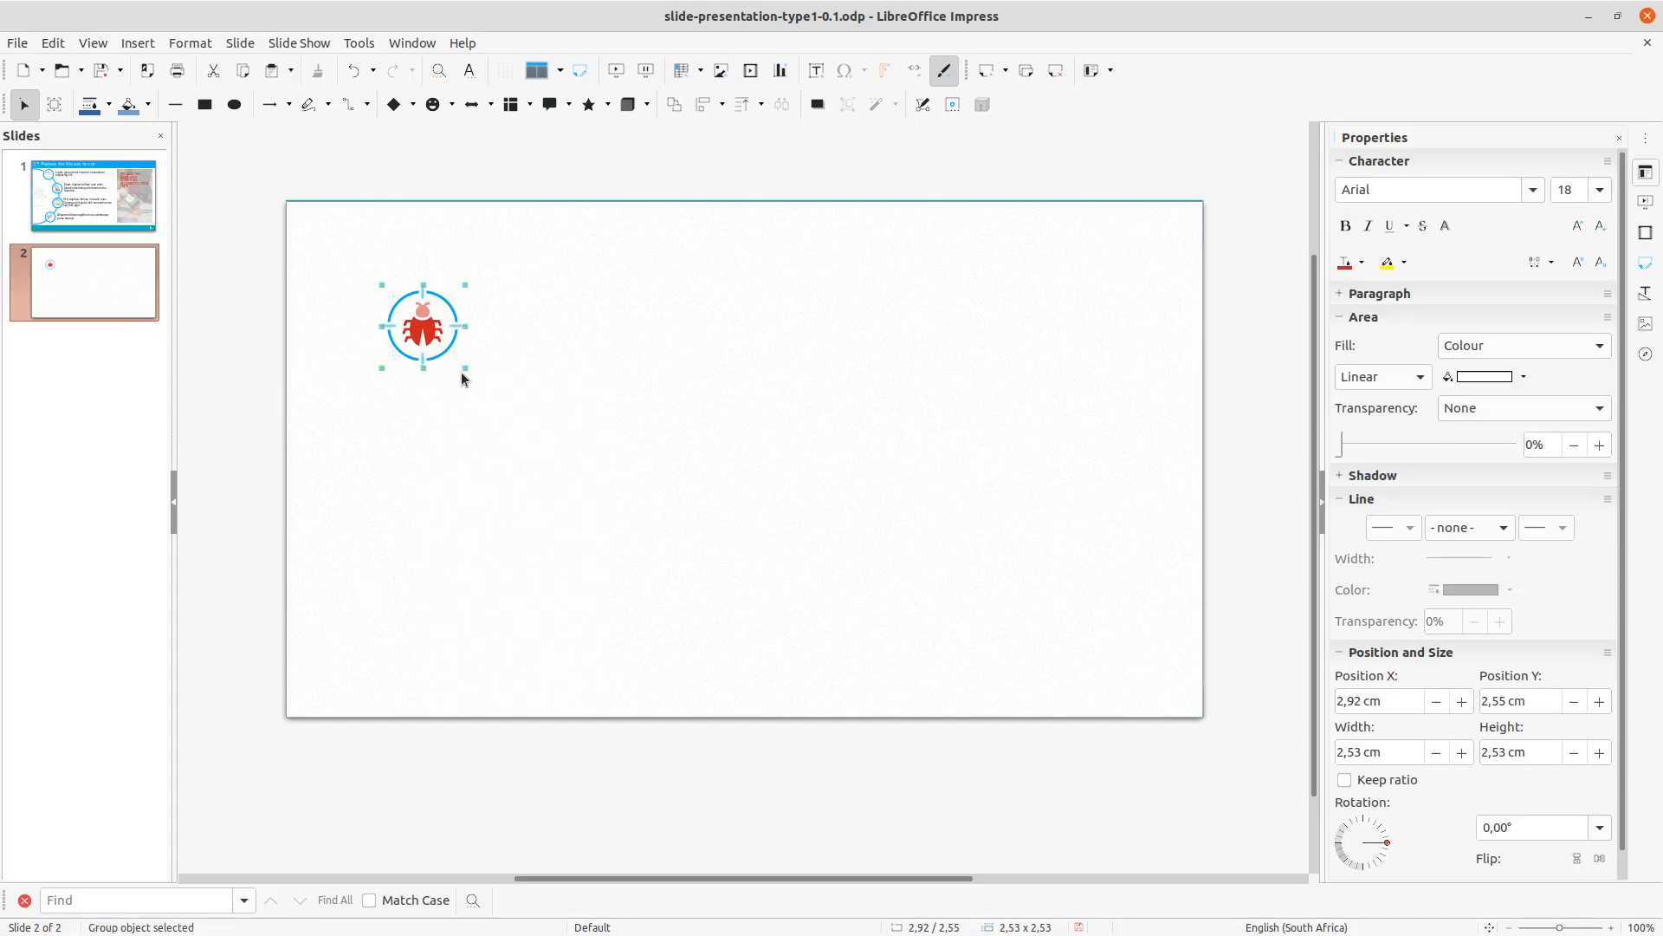
pyautogui.moveTo(465, 368)
pyautogui.mouseDown()
pyautogui.moveTo(423, 325)
pyautogui.moveTo(461, 349)
pyautogui.moveTo(444, 346)
pyautogui.mouseUp()
pyautogui.click(562, 378)
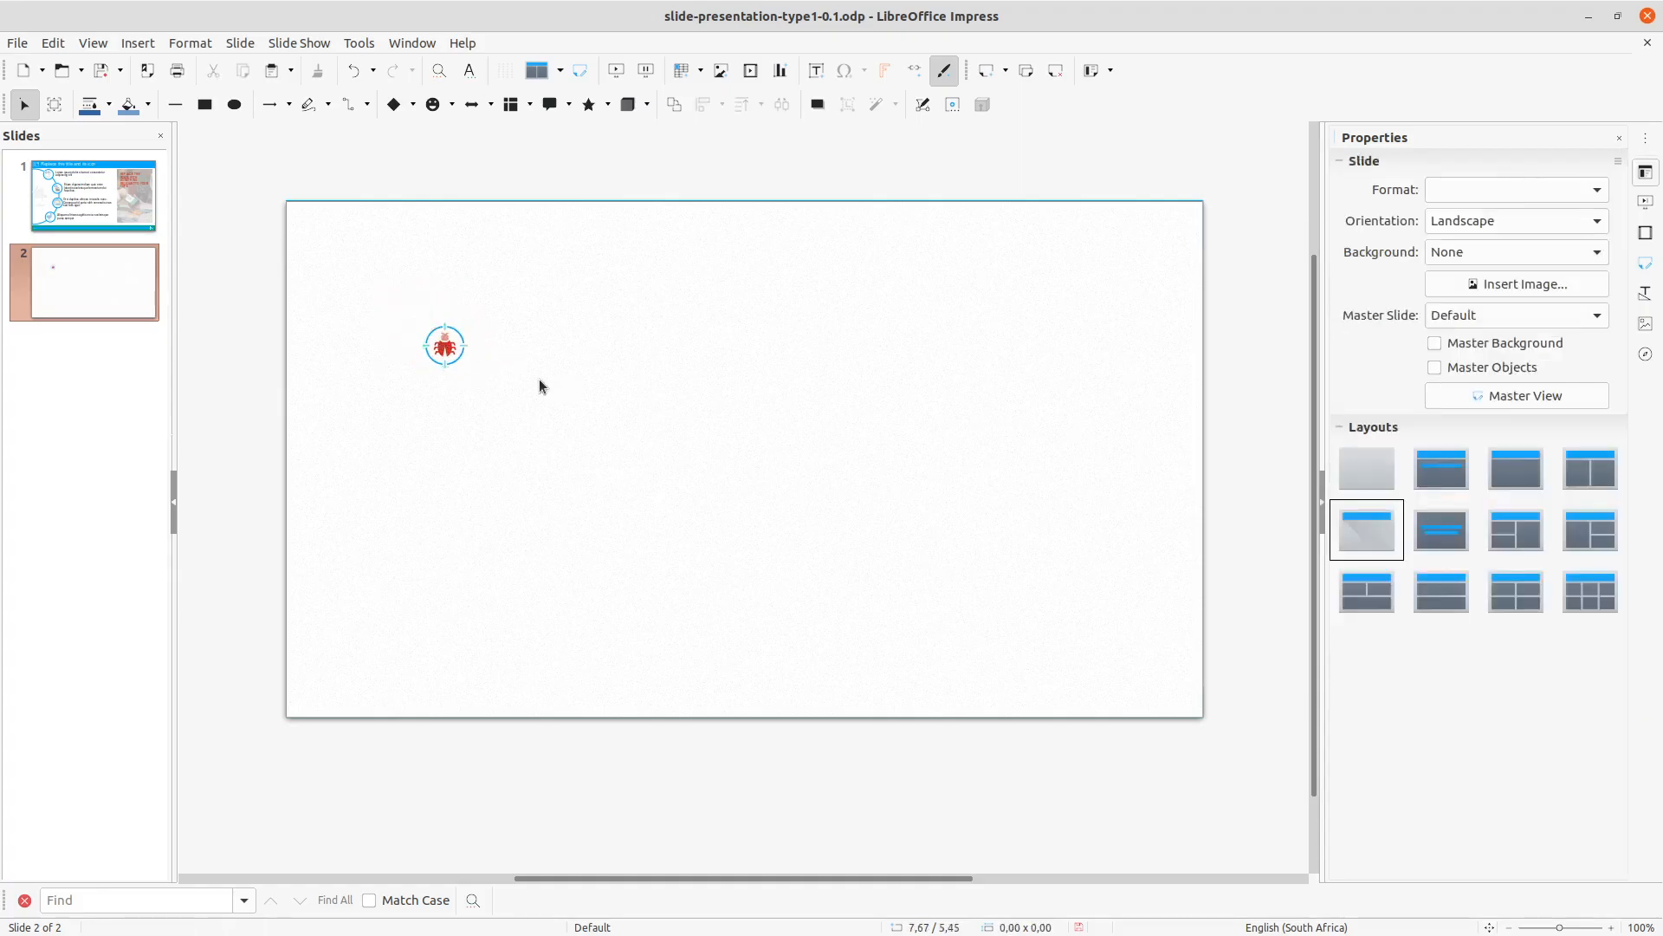
# - Draw a circle about 2.04 cm in diameter above and to the right of the bug icon
pyautogui.click(412, 105)
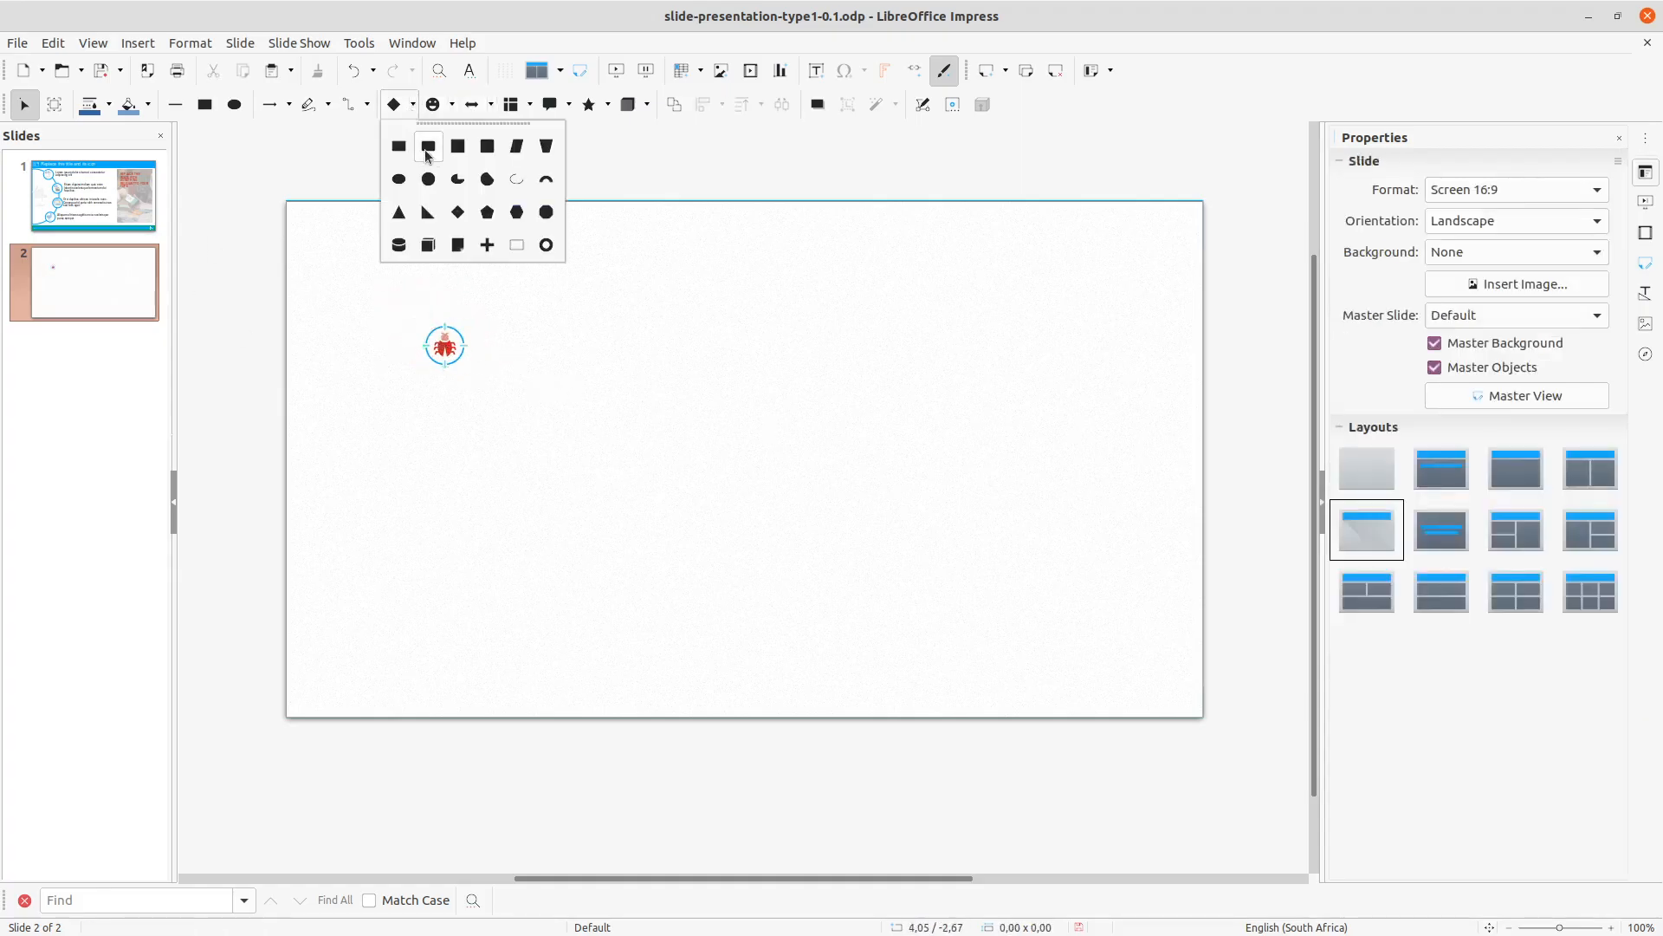
pyautogui.click(431, 178)
pyautogui.moveTo(519, 269)
pyautogui.mouseDown()
pyautogui.moveTo(630, 386)
pyautogui.moveTo(587, 337)
pyautogui.mouseUp()
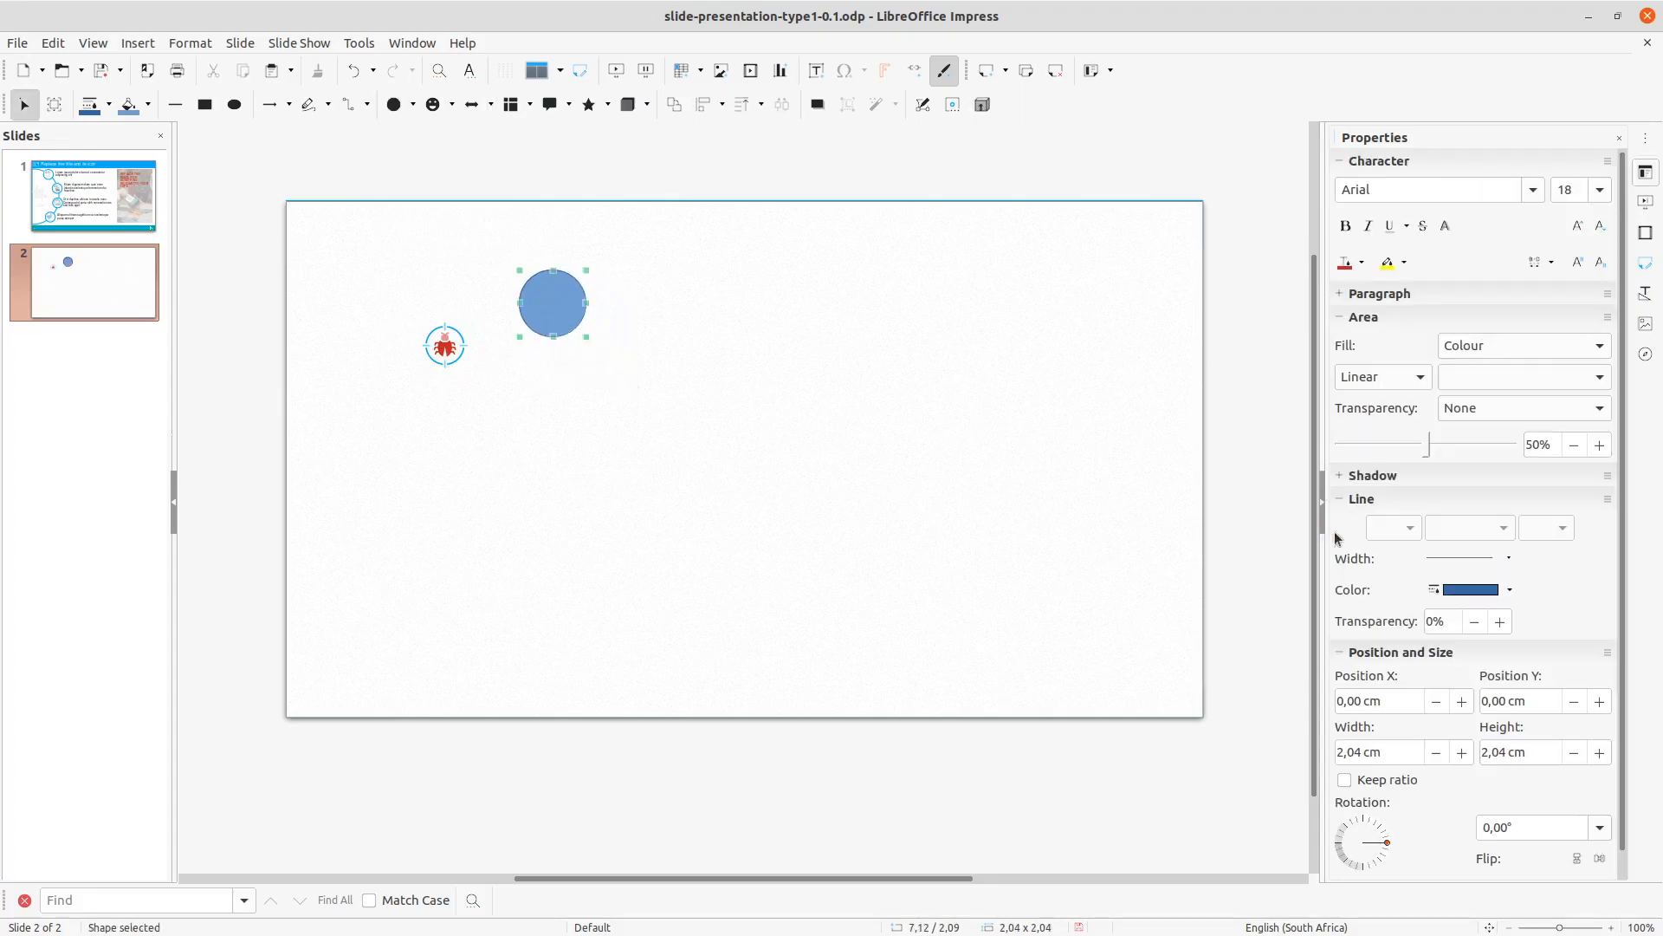
# - Set the circle's fill to None and give it a thicker dark grey outline from the complimentary-fill-lines-2 palette
pyautogui.click(1478, 347)
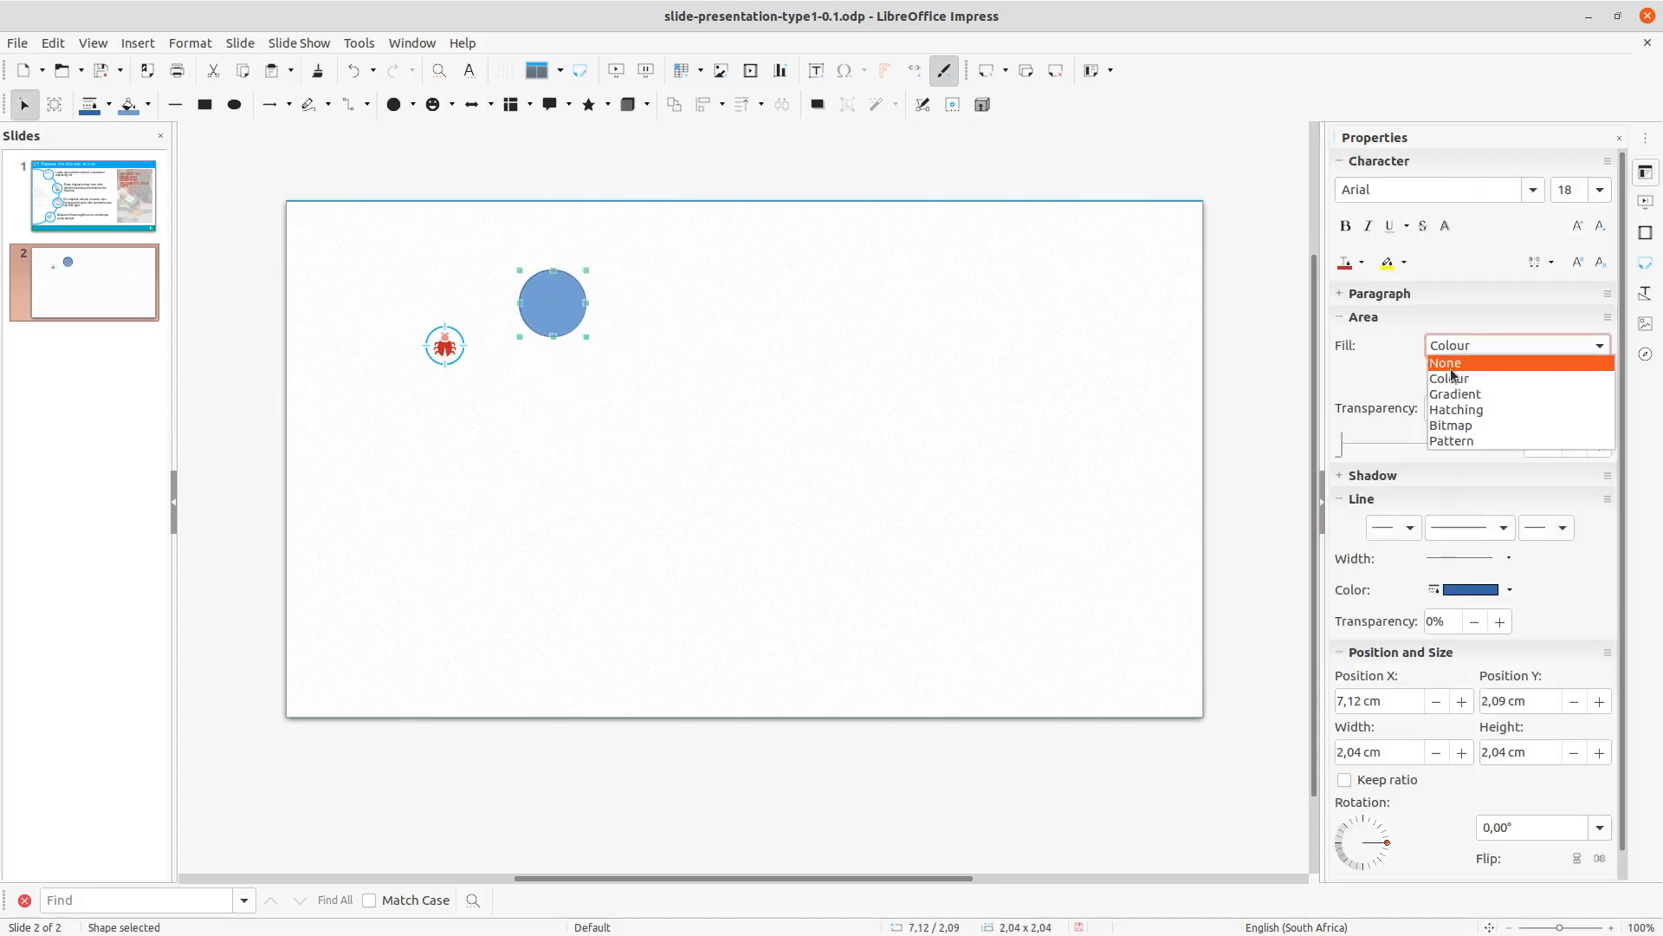
pyautogui.click(1452, 365)
pyautogui.click(1489, 596)
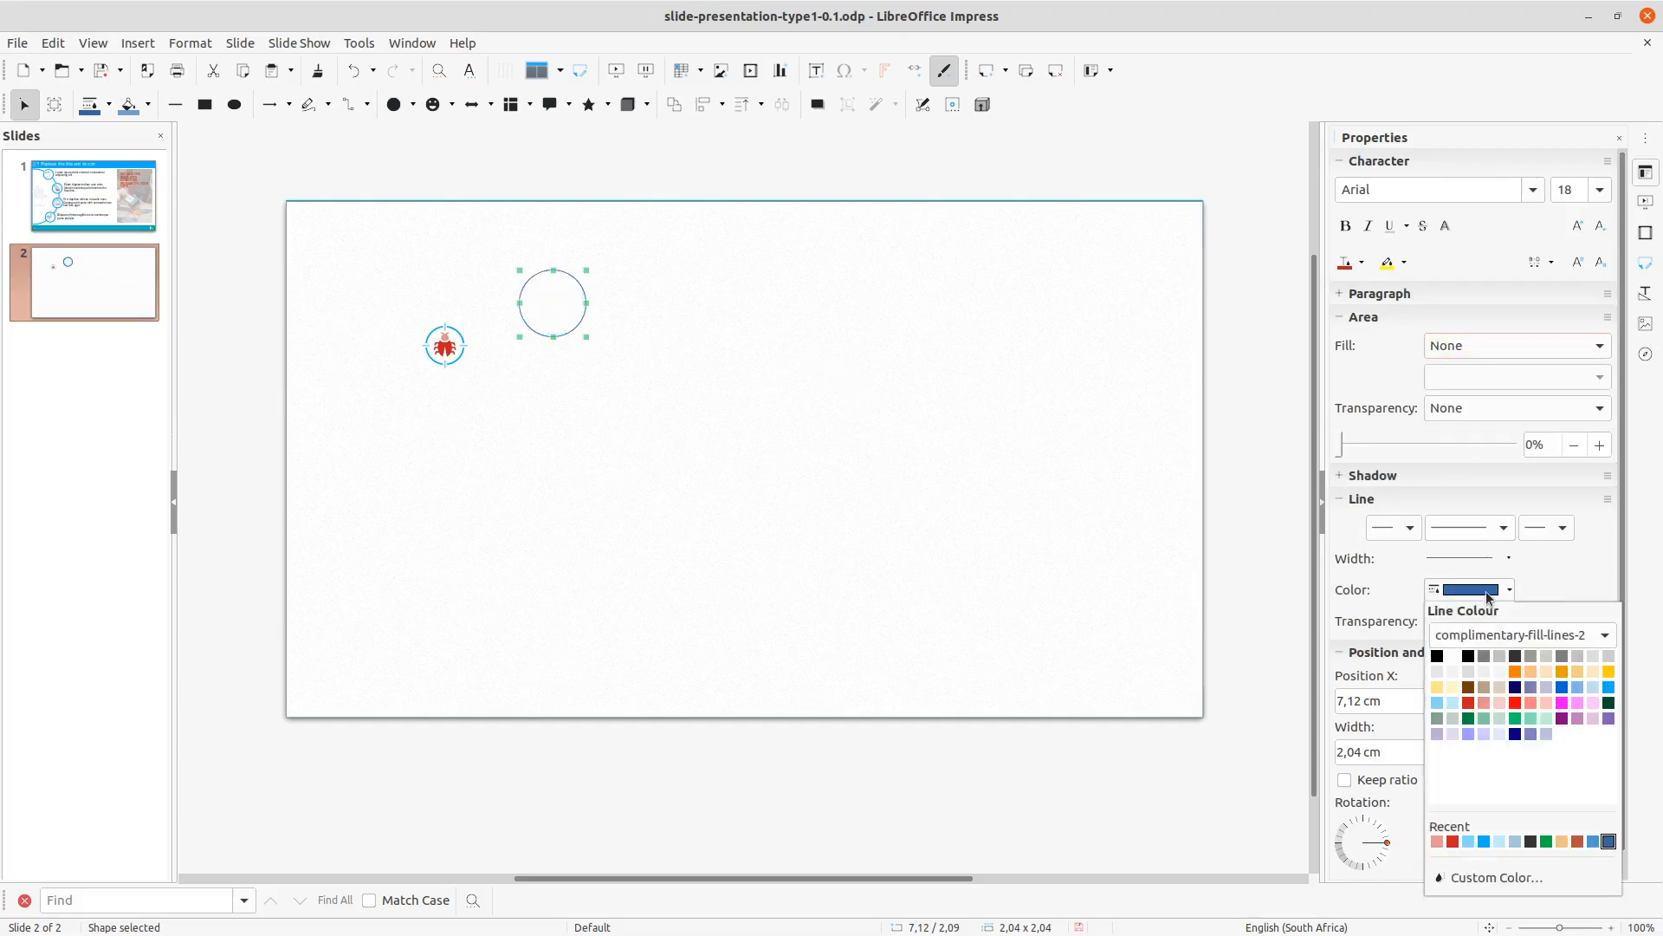
pyautogui.click(1483, 656)
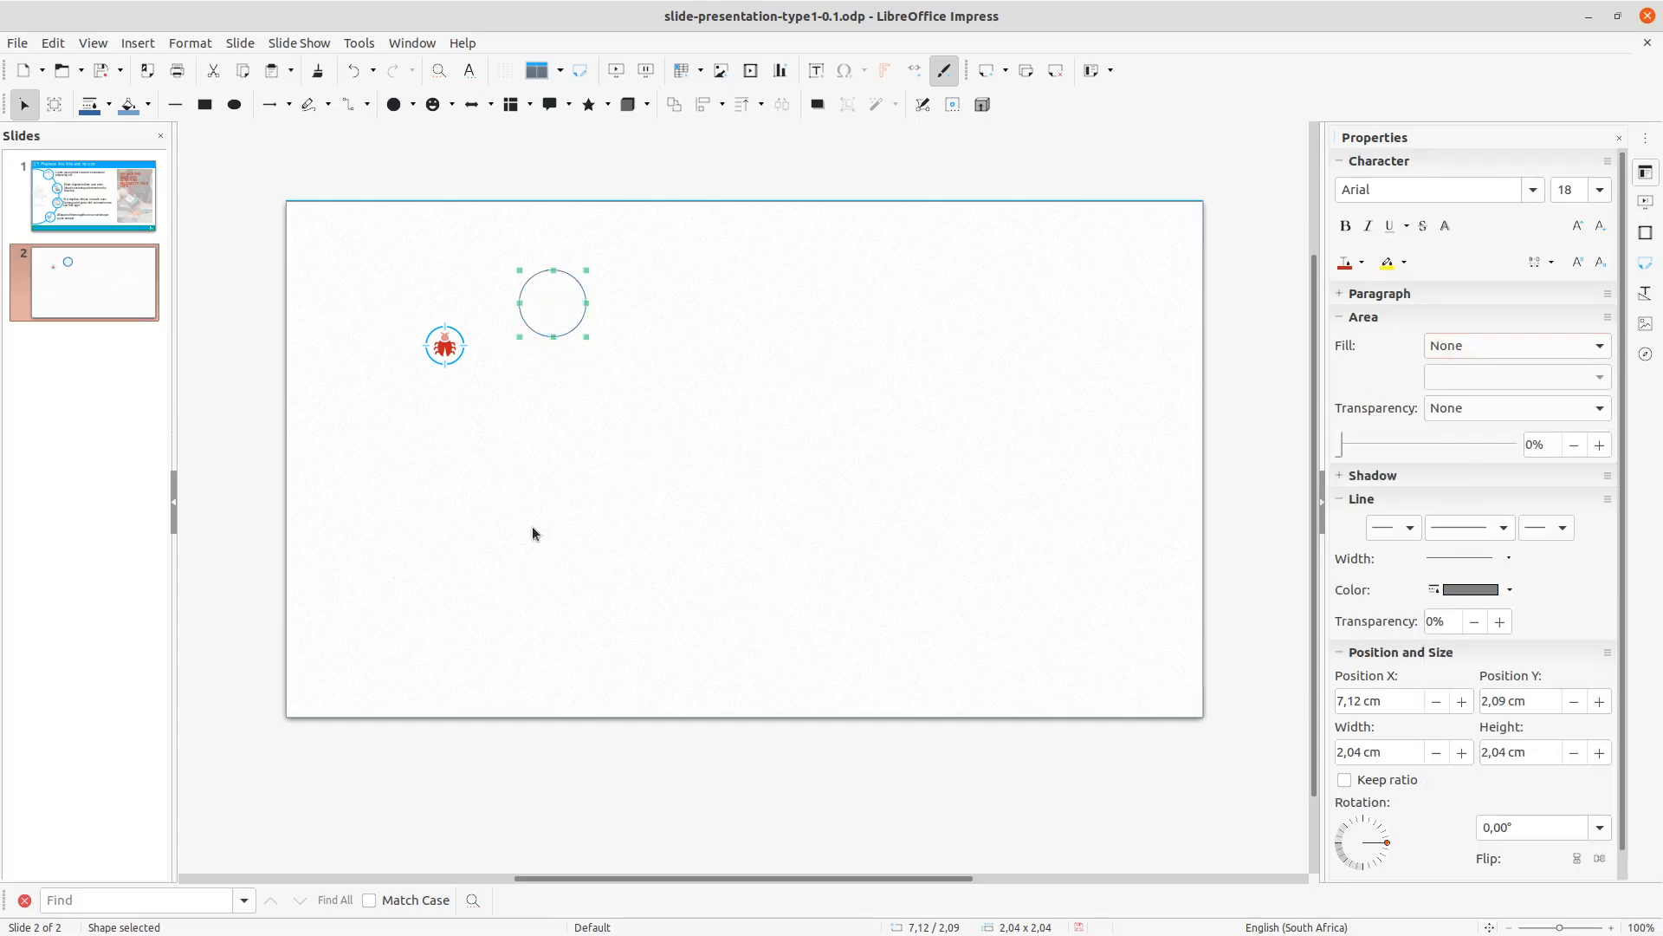
pyautogui.click(1490, 565)
pyautogui.click(1473, 650)
# - Shrink the circle to about 1.54 cm in diameter and move it over the bug icon
pyautogui.moveTo(553, 303); pyautogui.dragTo(456, 336)
pyautogui.moveTo(583, 299); pyautogui.dragTo(462, 360)
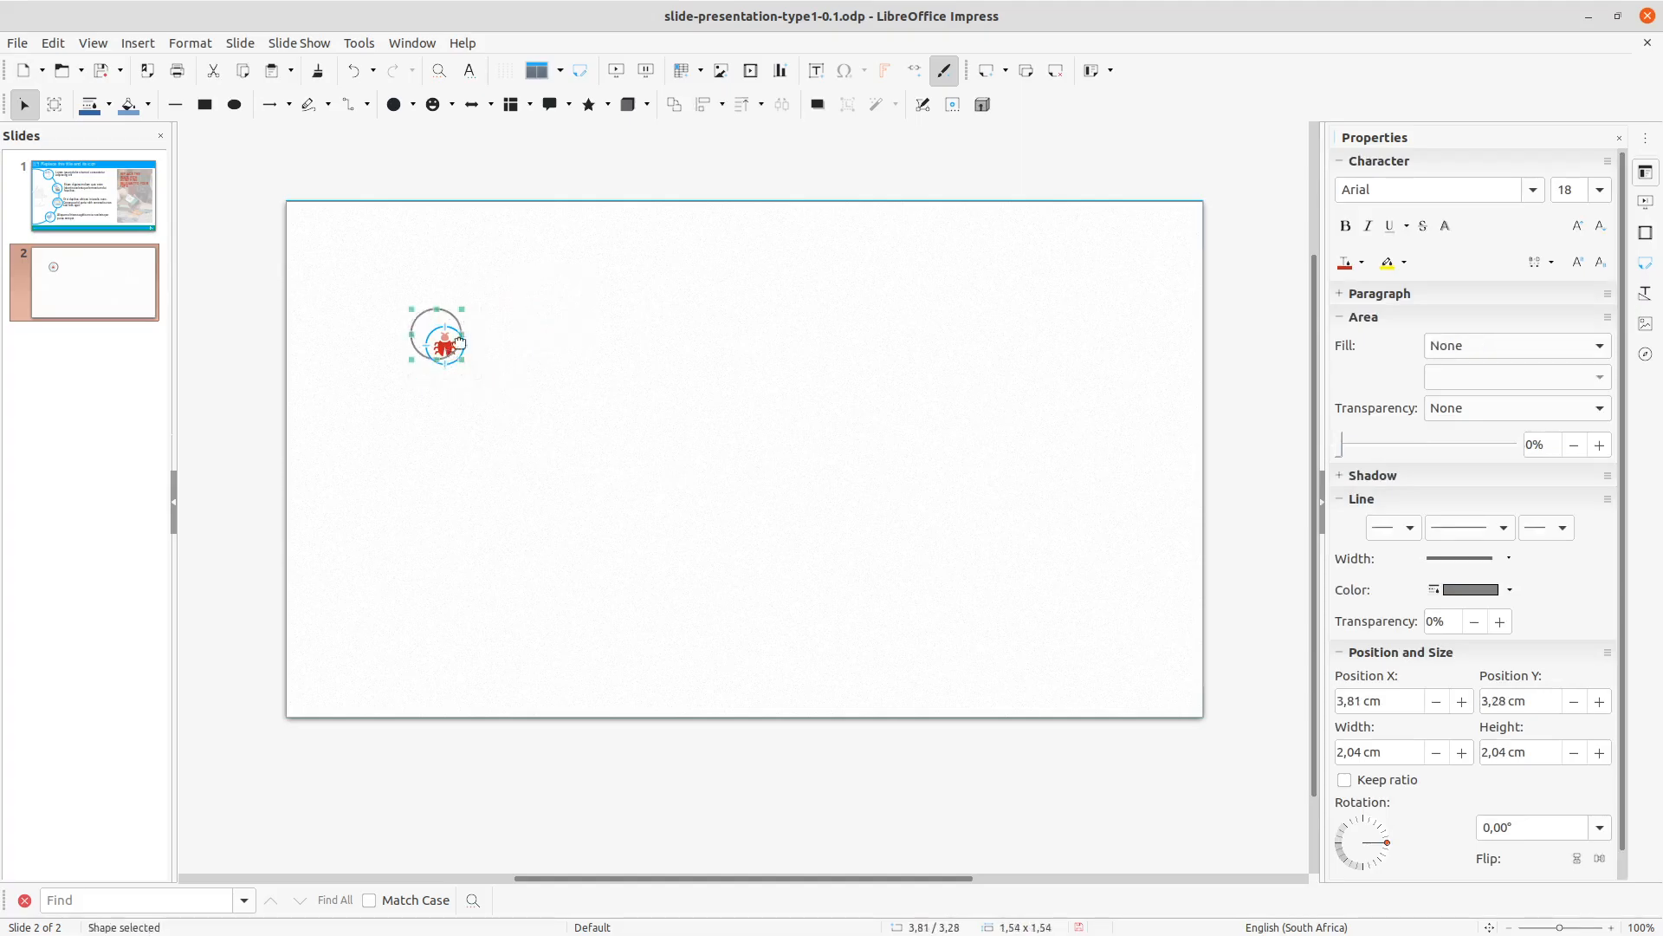
pyautogui.click(426, 320)
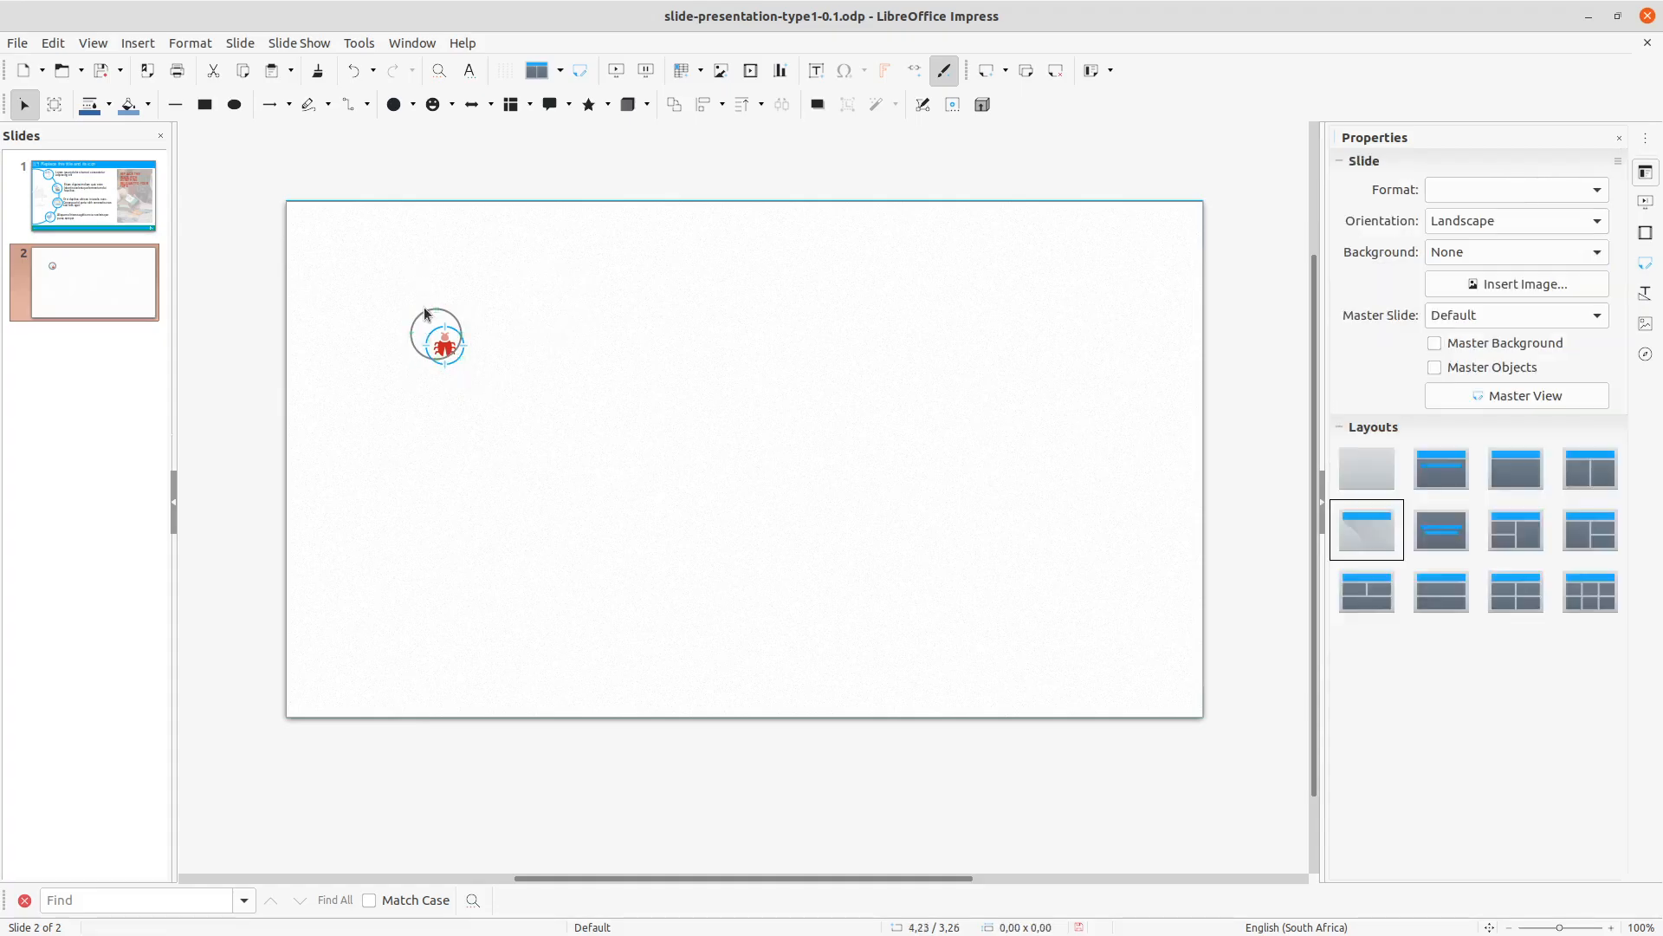
pyautogui.click(434, 311)
pyautogui.moveTo(435, 310); pyautogui.dragTo(438, 318)
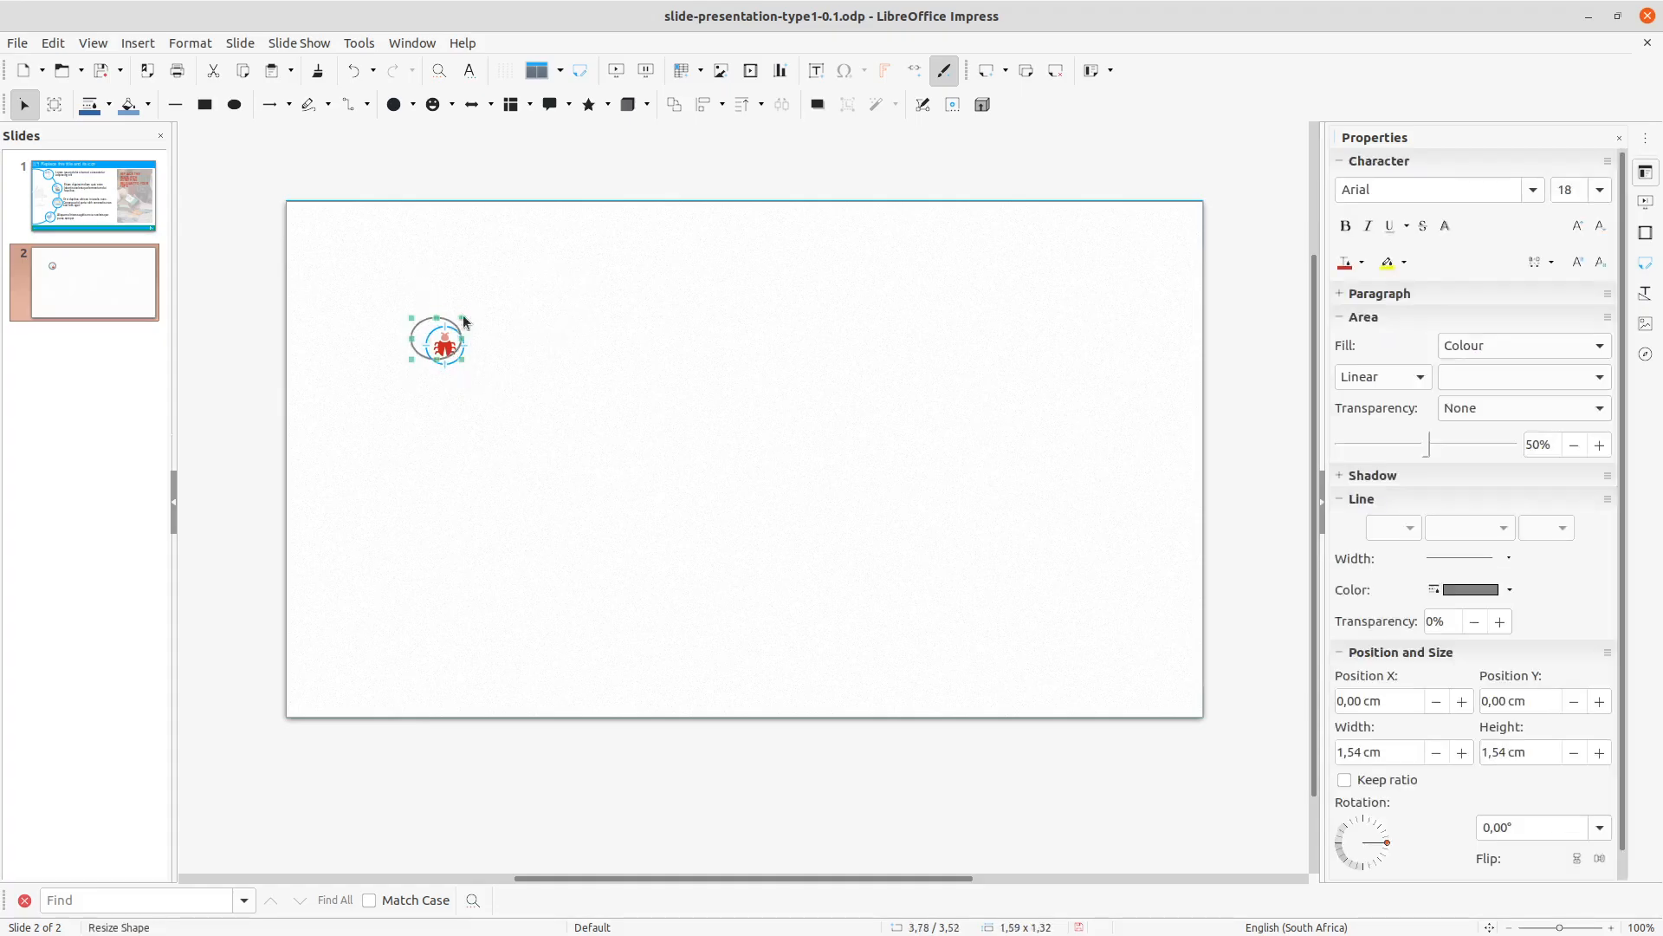
pyautogui.click(555, 333)
pyautogui.hotkey('ctrl', 'z')
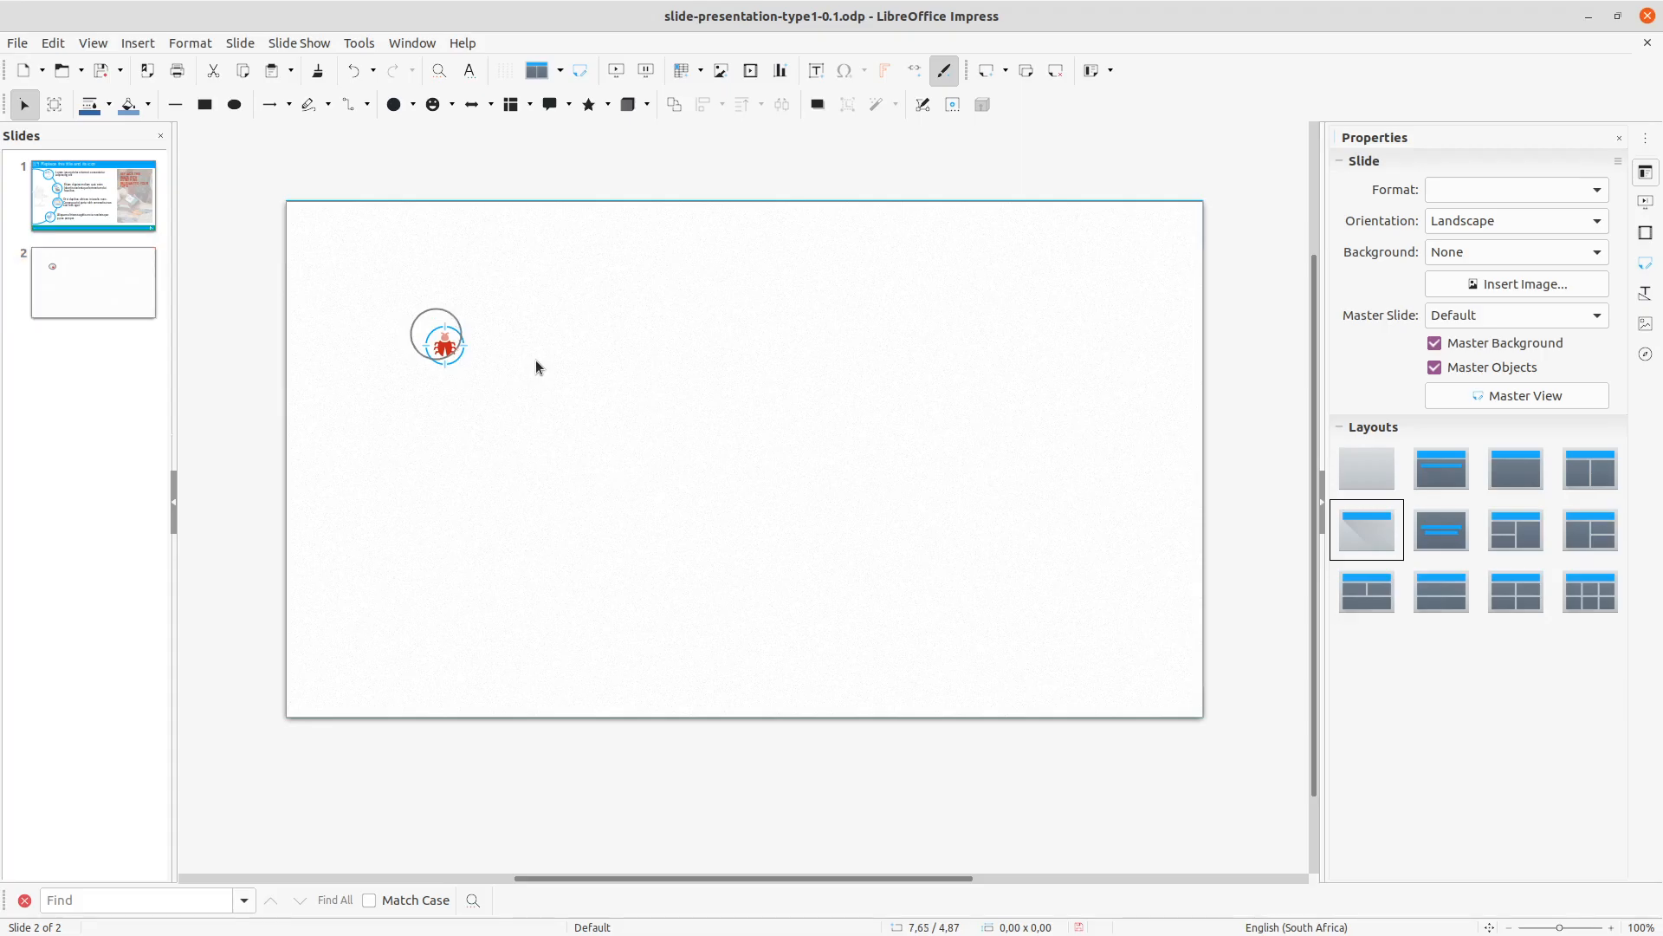
# - Move the grey circle around the bug icon and align the two objects to each other with Centred and Centre
pyautogui.moveTo(425, 309)
pyautogui.mouseDown()
pyautogui.moveTo(453, 316)
pyautogui.moveTo(438, 321)
pyautogui.mouseUp()
pyautogui.click(664, 312)
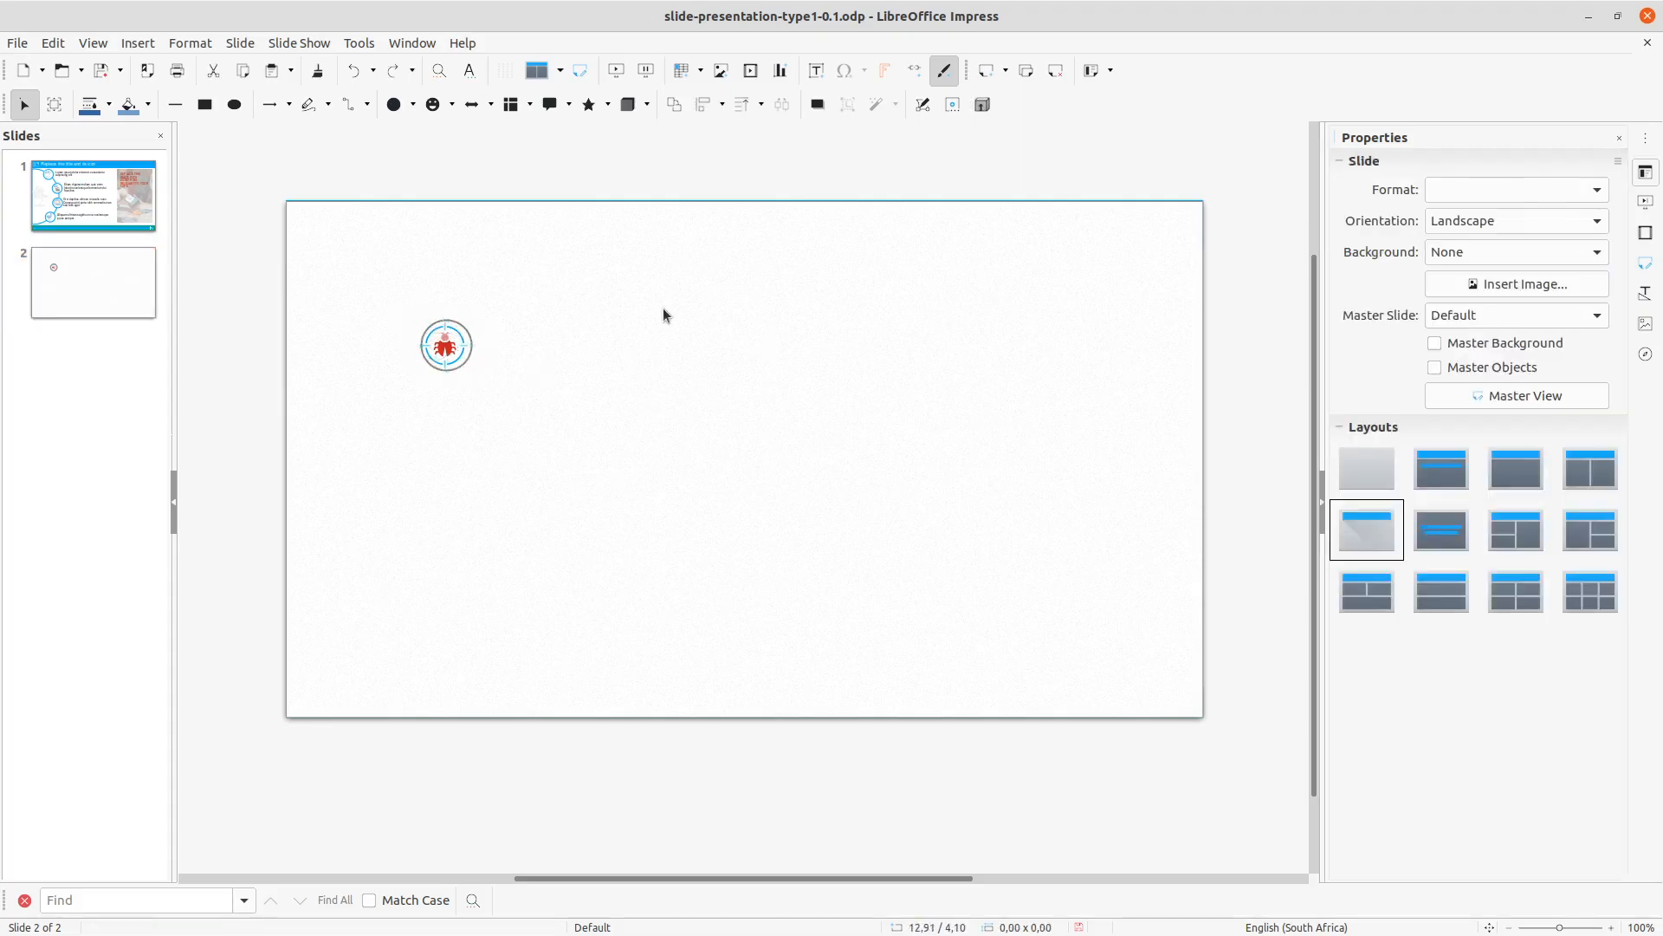
pyautogui.moveTo(658, 274); pyautogui.dragTo(323, 487)
pyautogui.rightClick(444, 349)
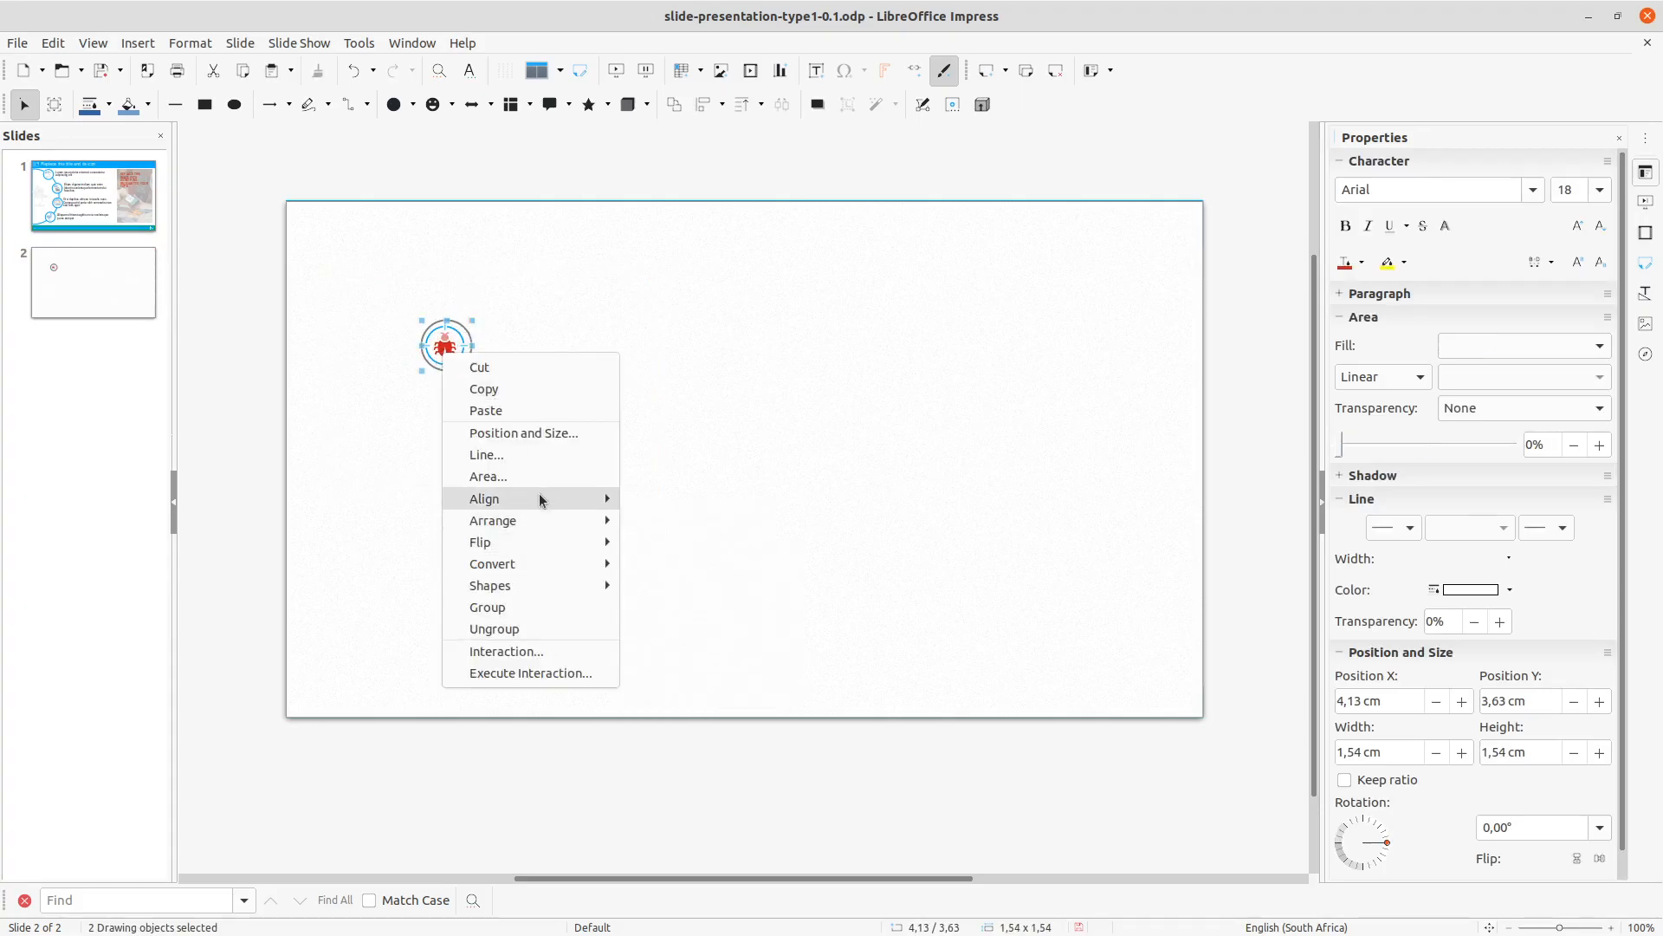
pyautogui.moveTo(548, 498)
pyautogui.click(645, 516)
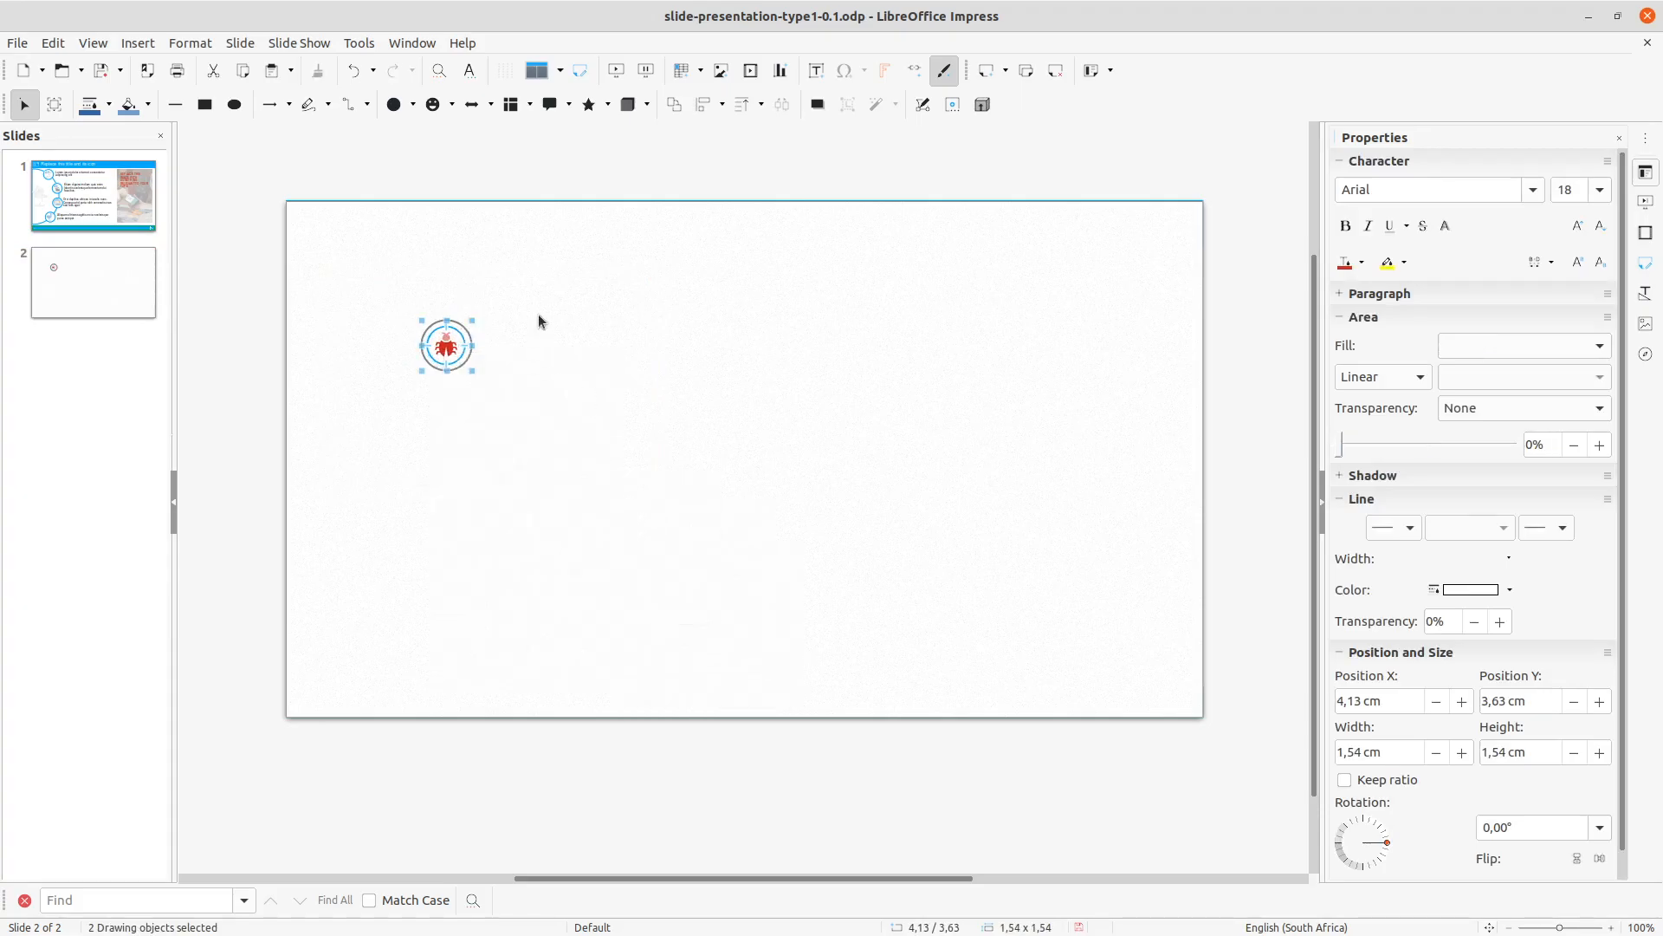
pyautogui.moveTo(544, 291); pyautogui.dragTo(334, 438)
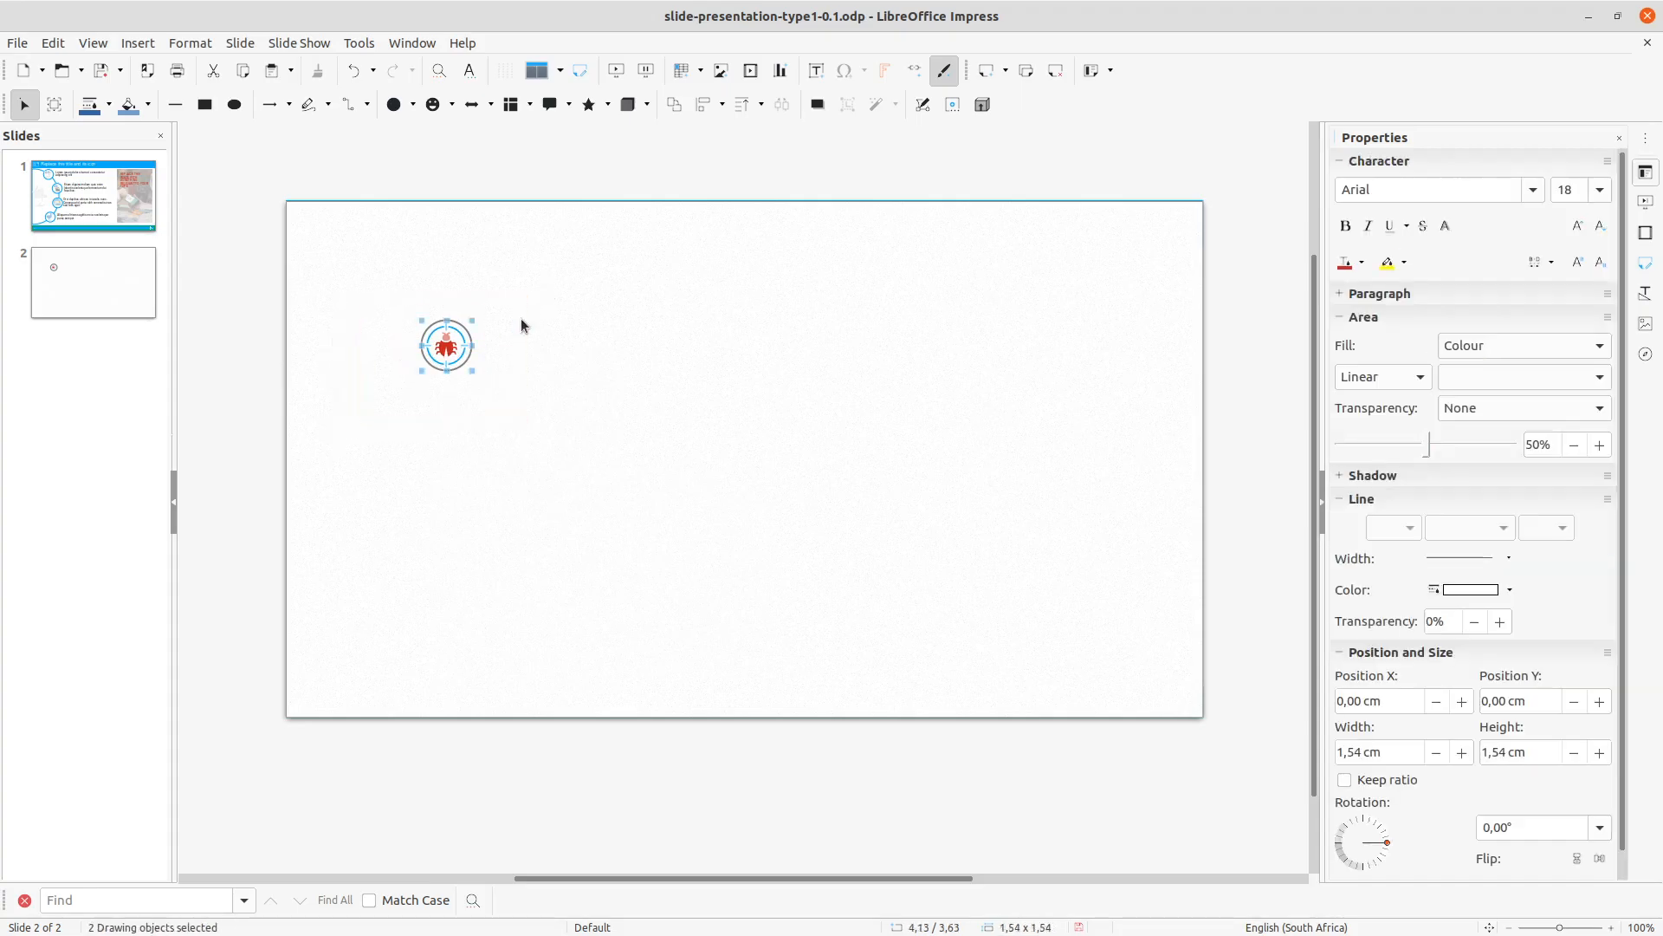
pyautogui.rightClick(441, 344)
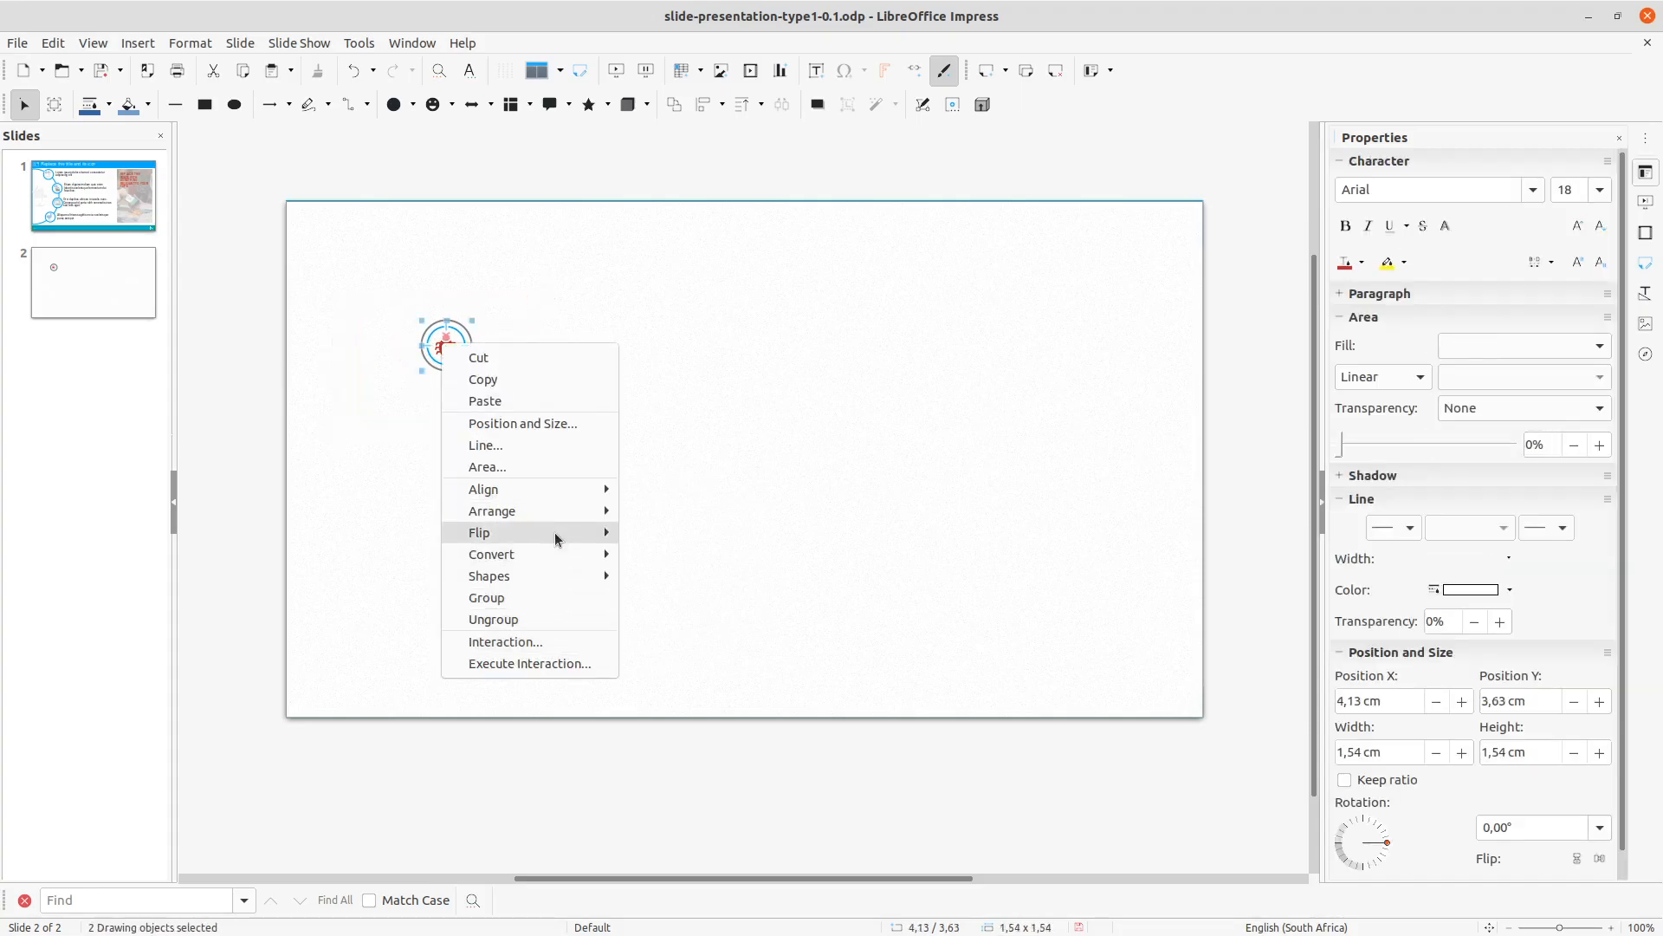
pyautogui.moveTo(560, 490)
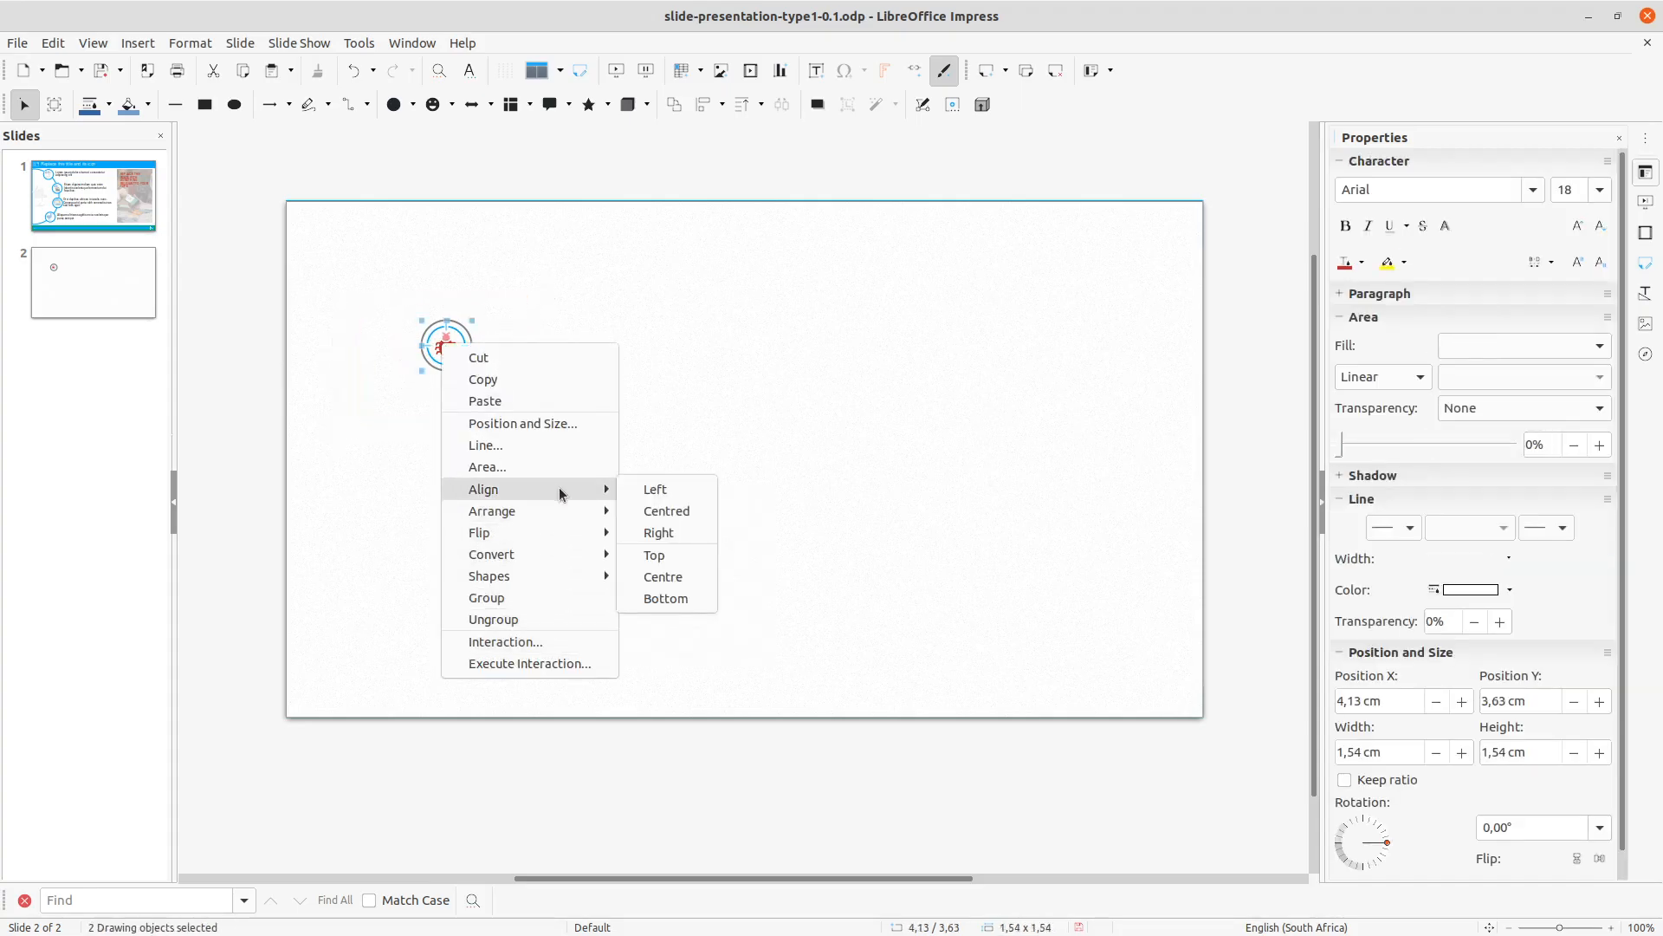
pyautogui.click(663, 576)
pyautogui.click(622, 357)
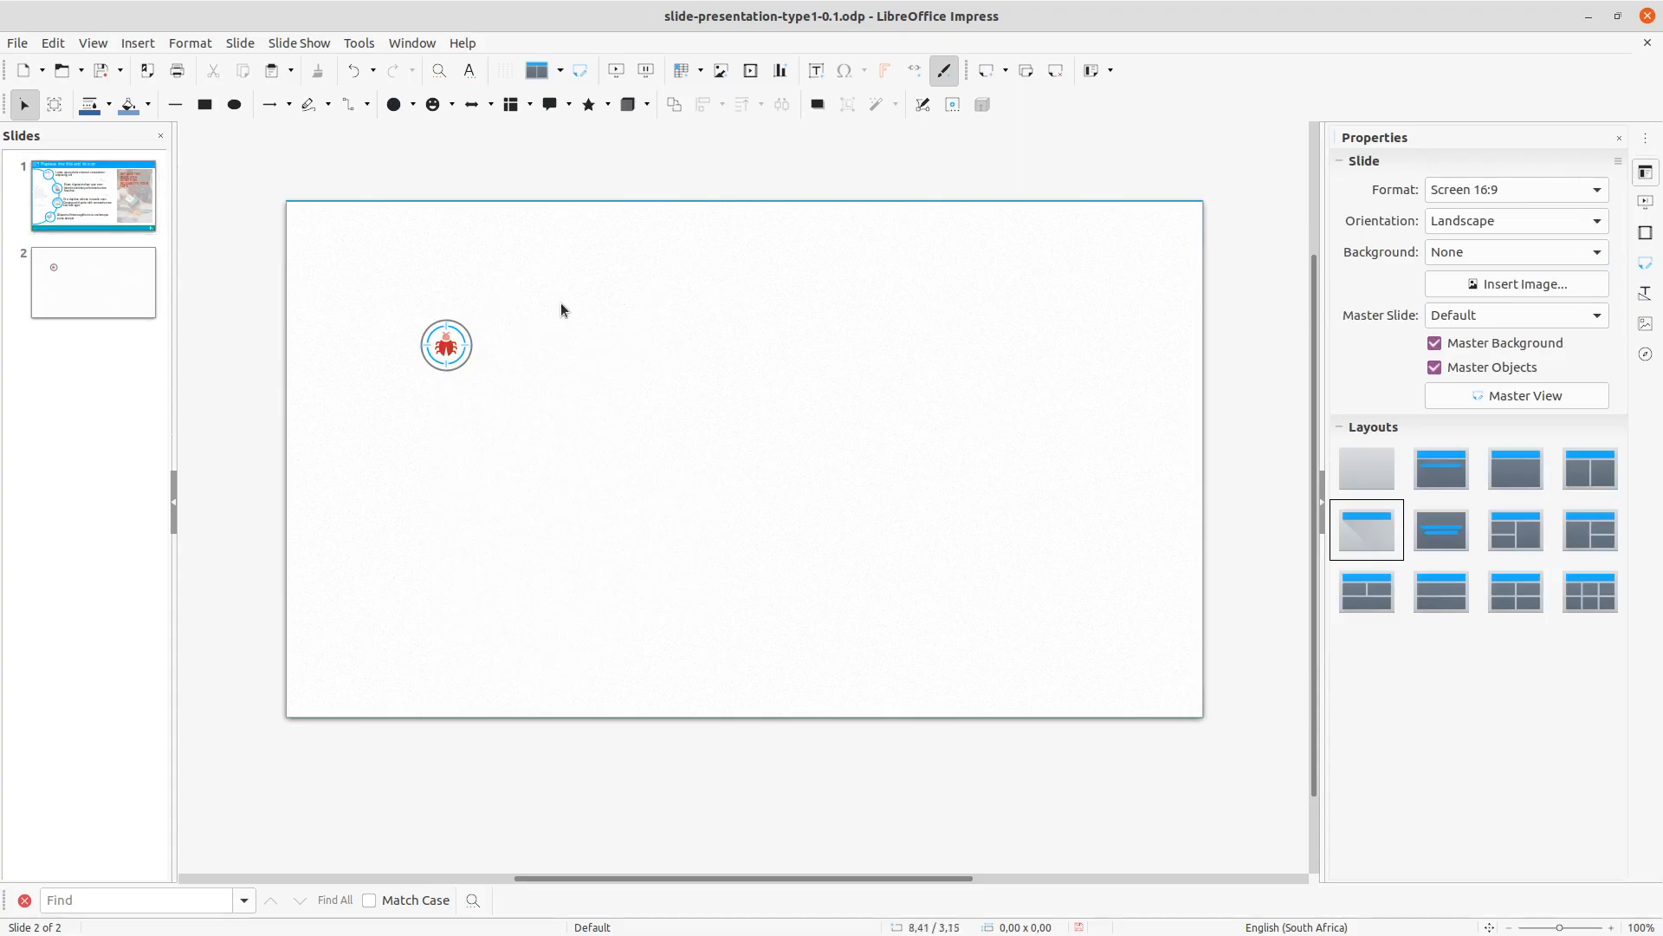
# - Move the circle and bug icon together slightly upwards on slide 2 and compare them with the circled icons on slide 1
pyautogui.moveTo(534, 290); pyautogui.dragTo(352, 442)
pyautogui.moveTo(446, 346)
pyautogui.mouseDown()
pyautogui.moveTo(375, 328)
pyautogui.moveTo(441, 323)
pyautogui.mouseUp()
pyautogui.click(622, 369)
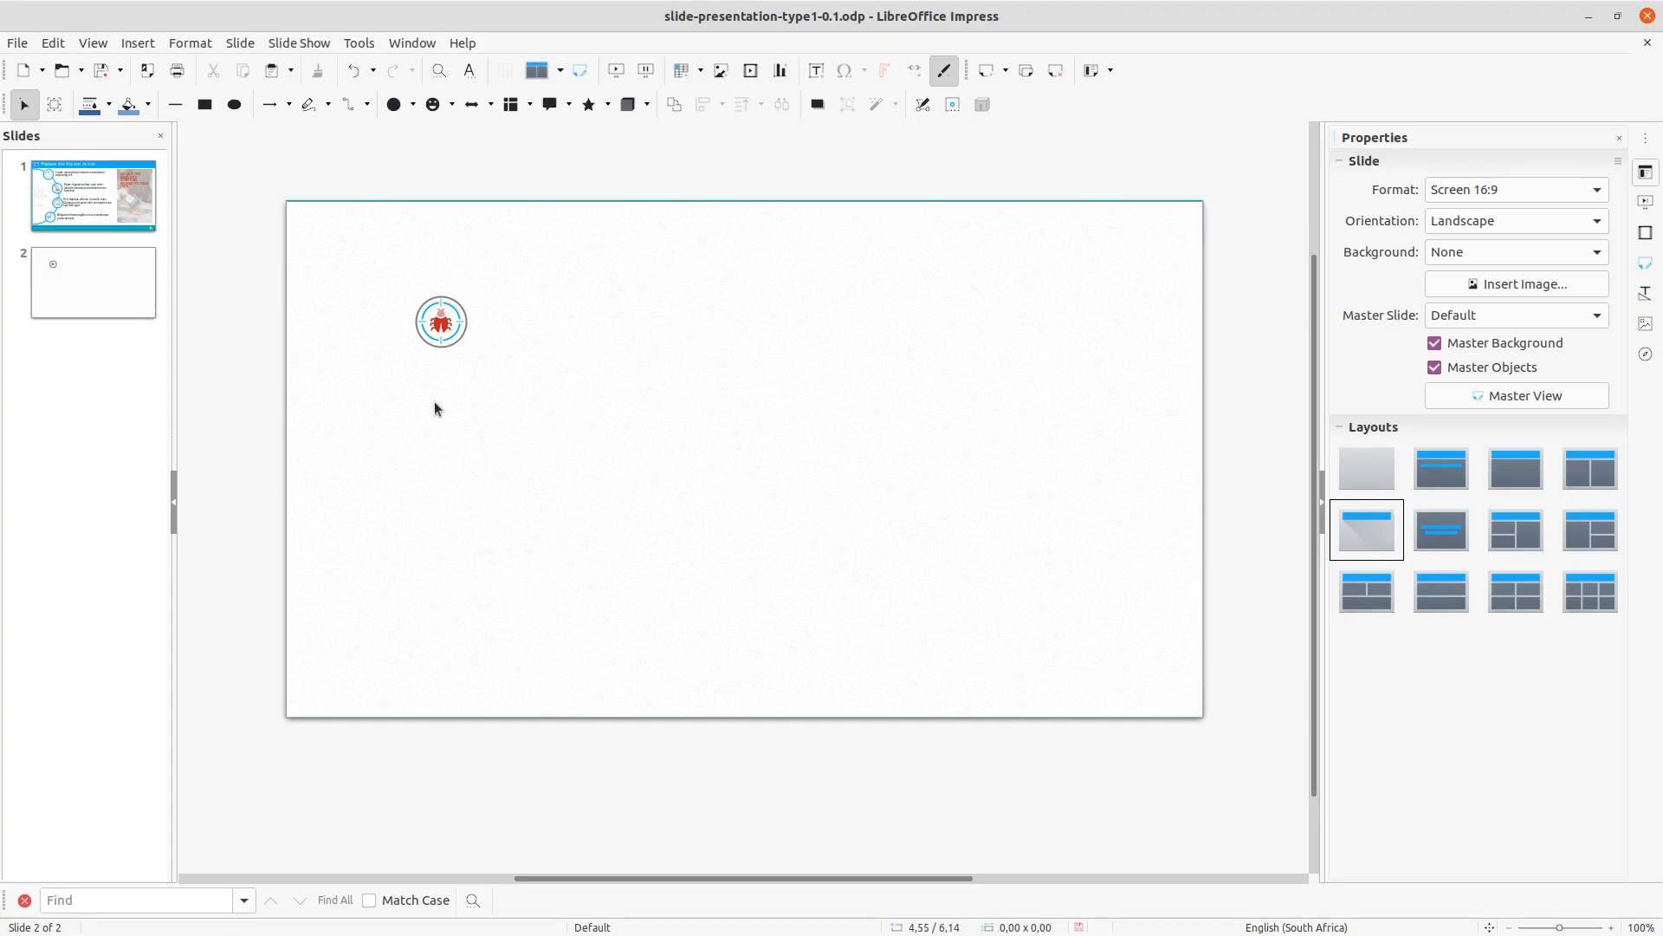
pyautogui.click(100, 173)
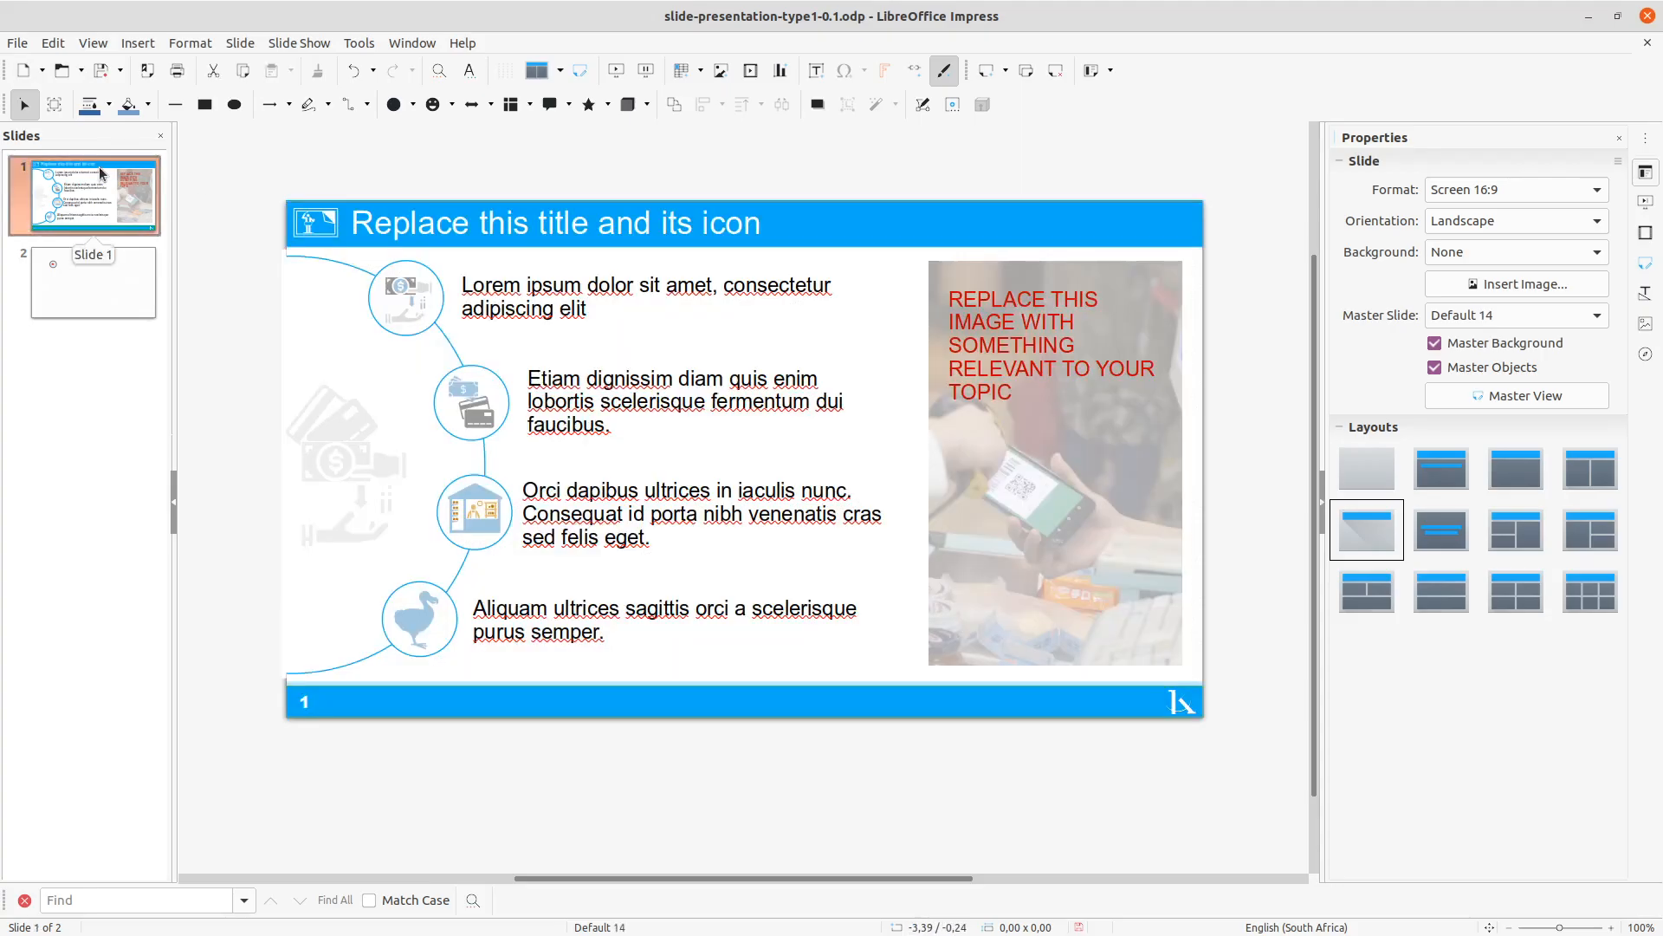
pyautogui.click(93, 294)
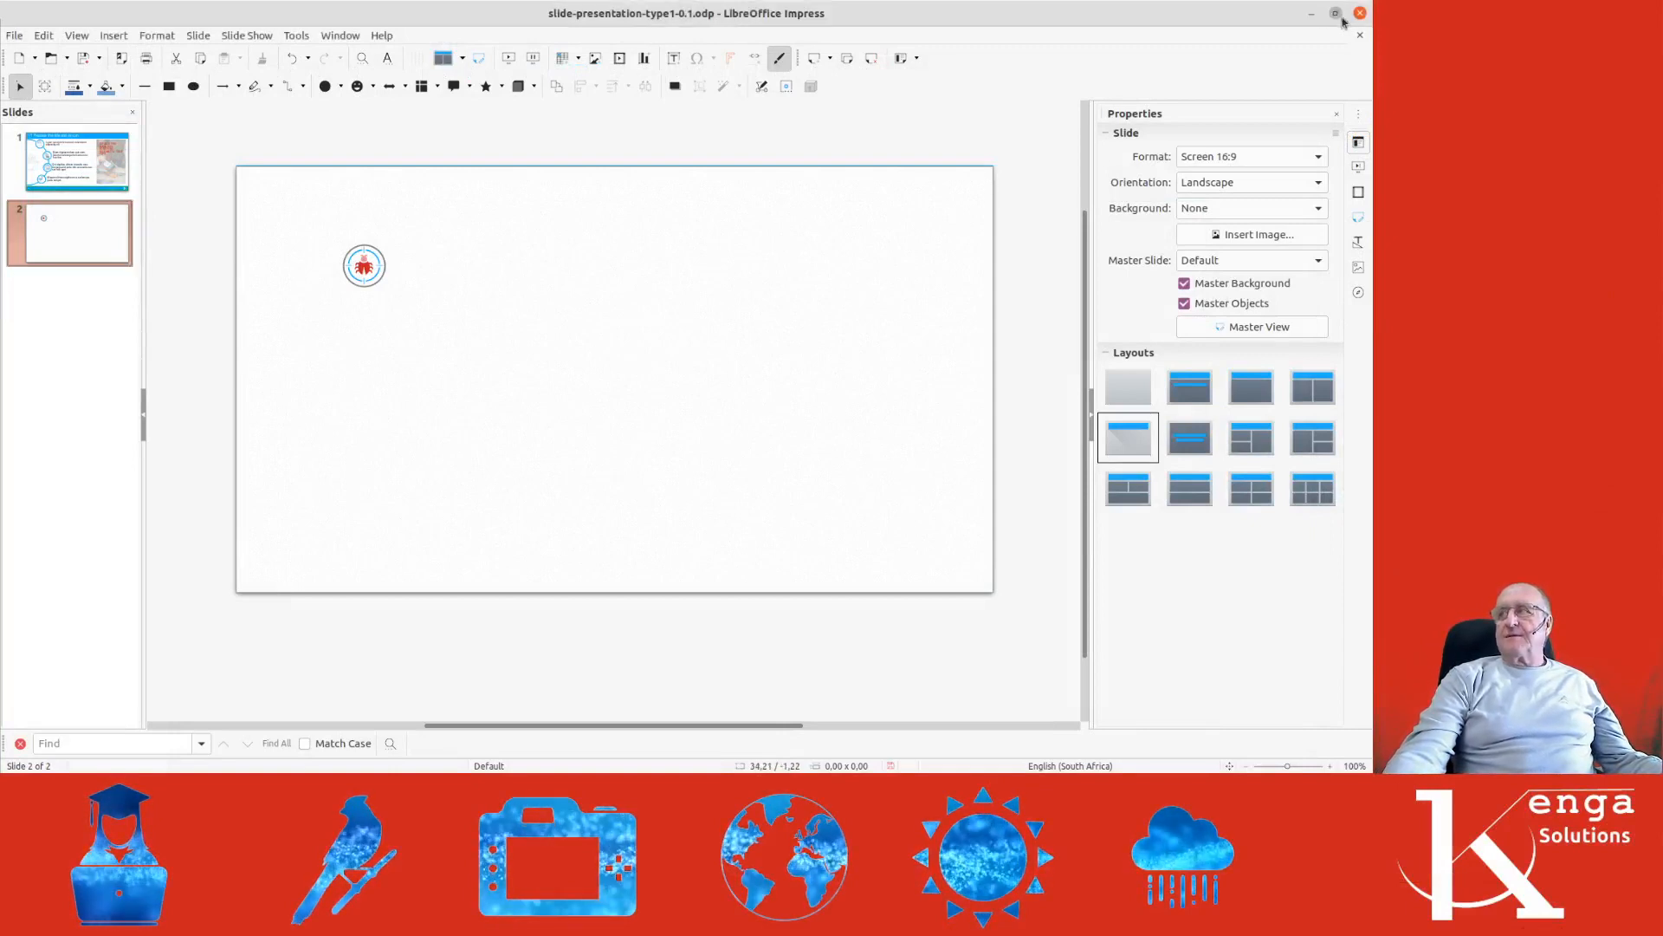
# - Close the presentation slide-presentation-type1-0.1.odp and save its changes
pyautogui.click(1360, 13)
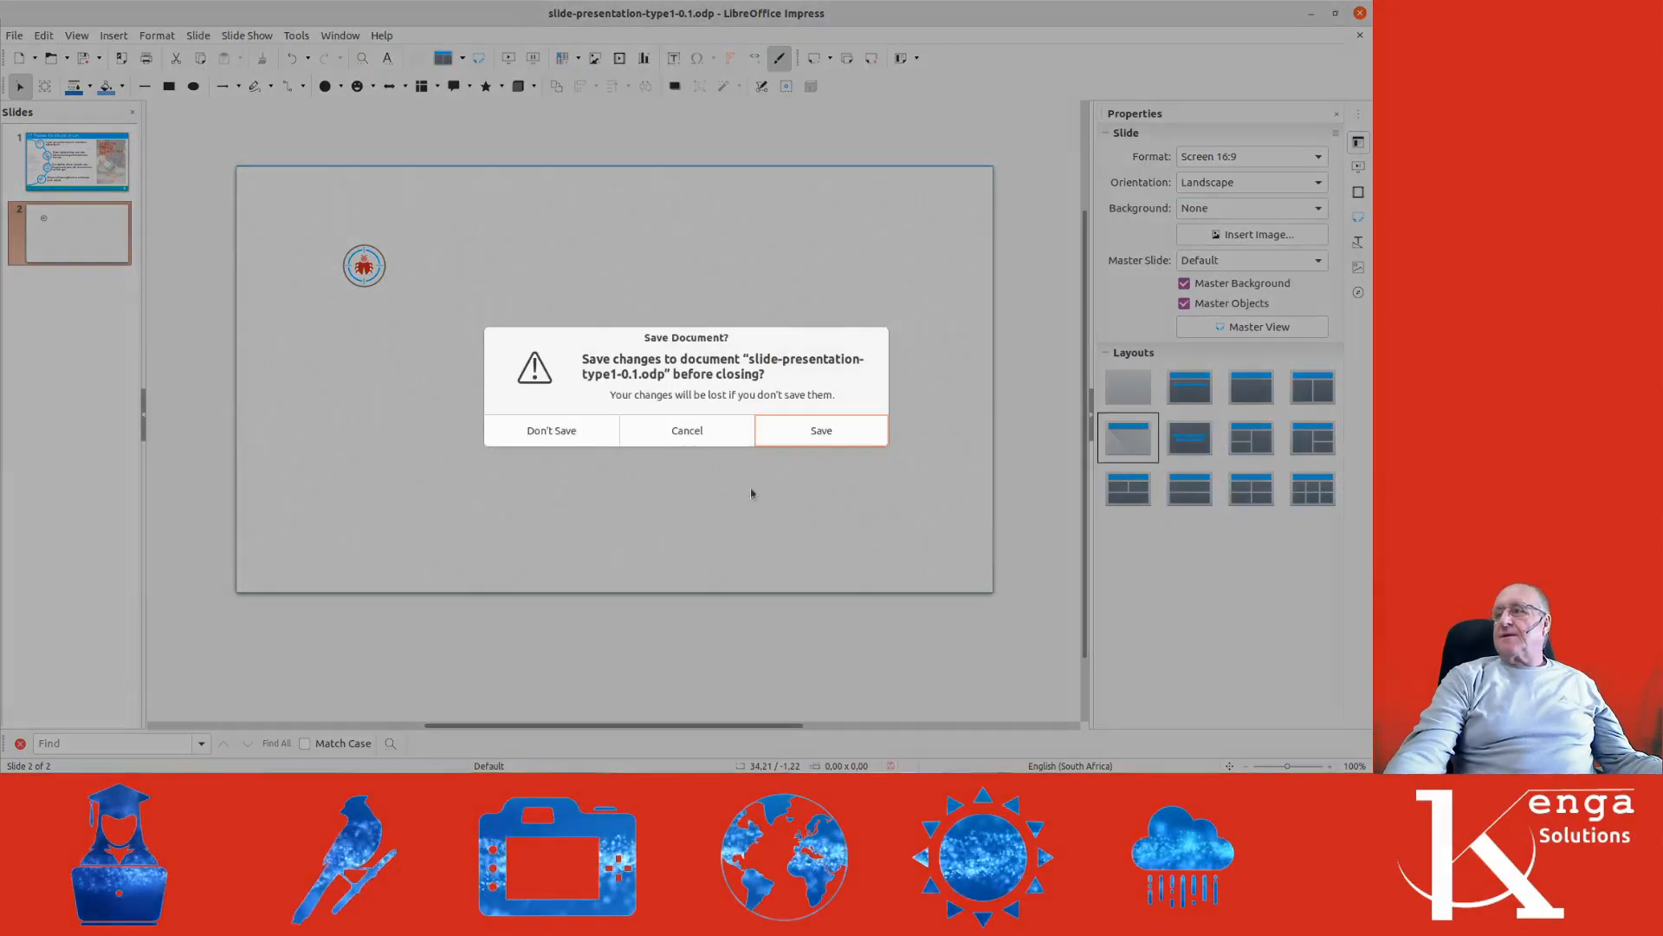
pyautogui.click(794, 436)
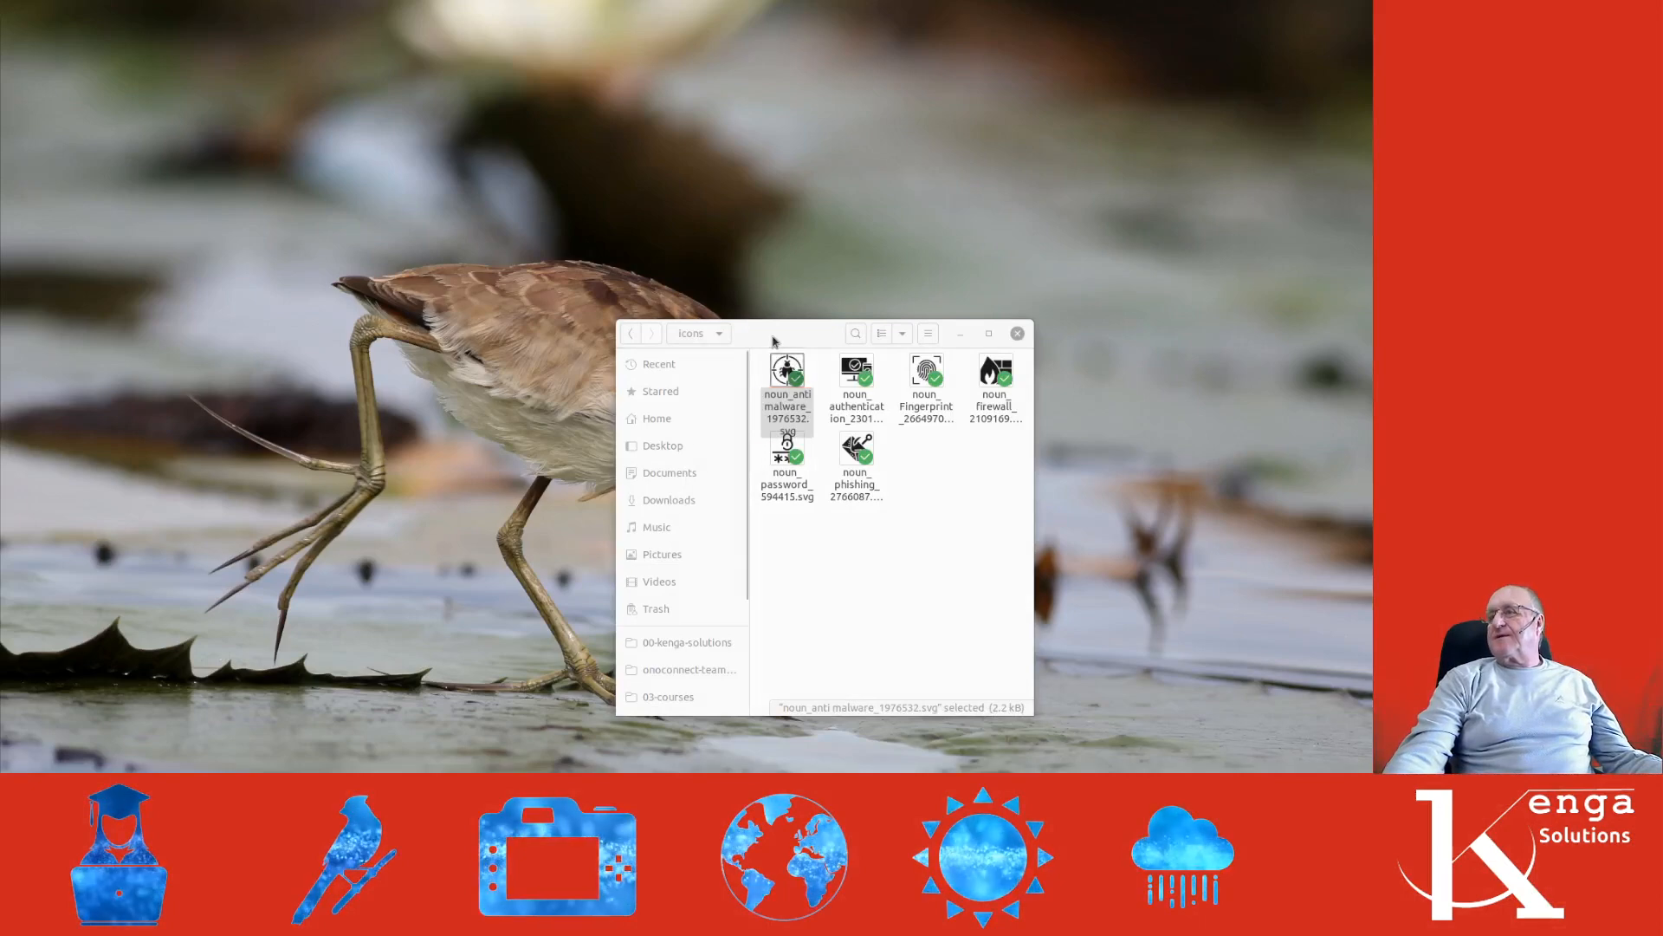
pyautogui.moveTo(747, 321); pyautogui.dragTo(591, 190)
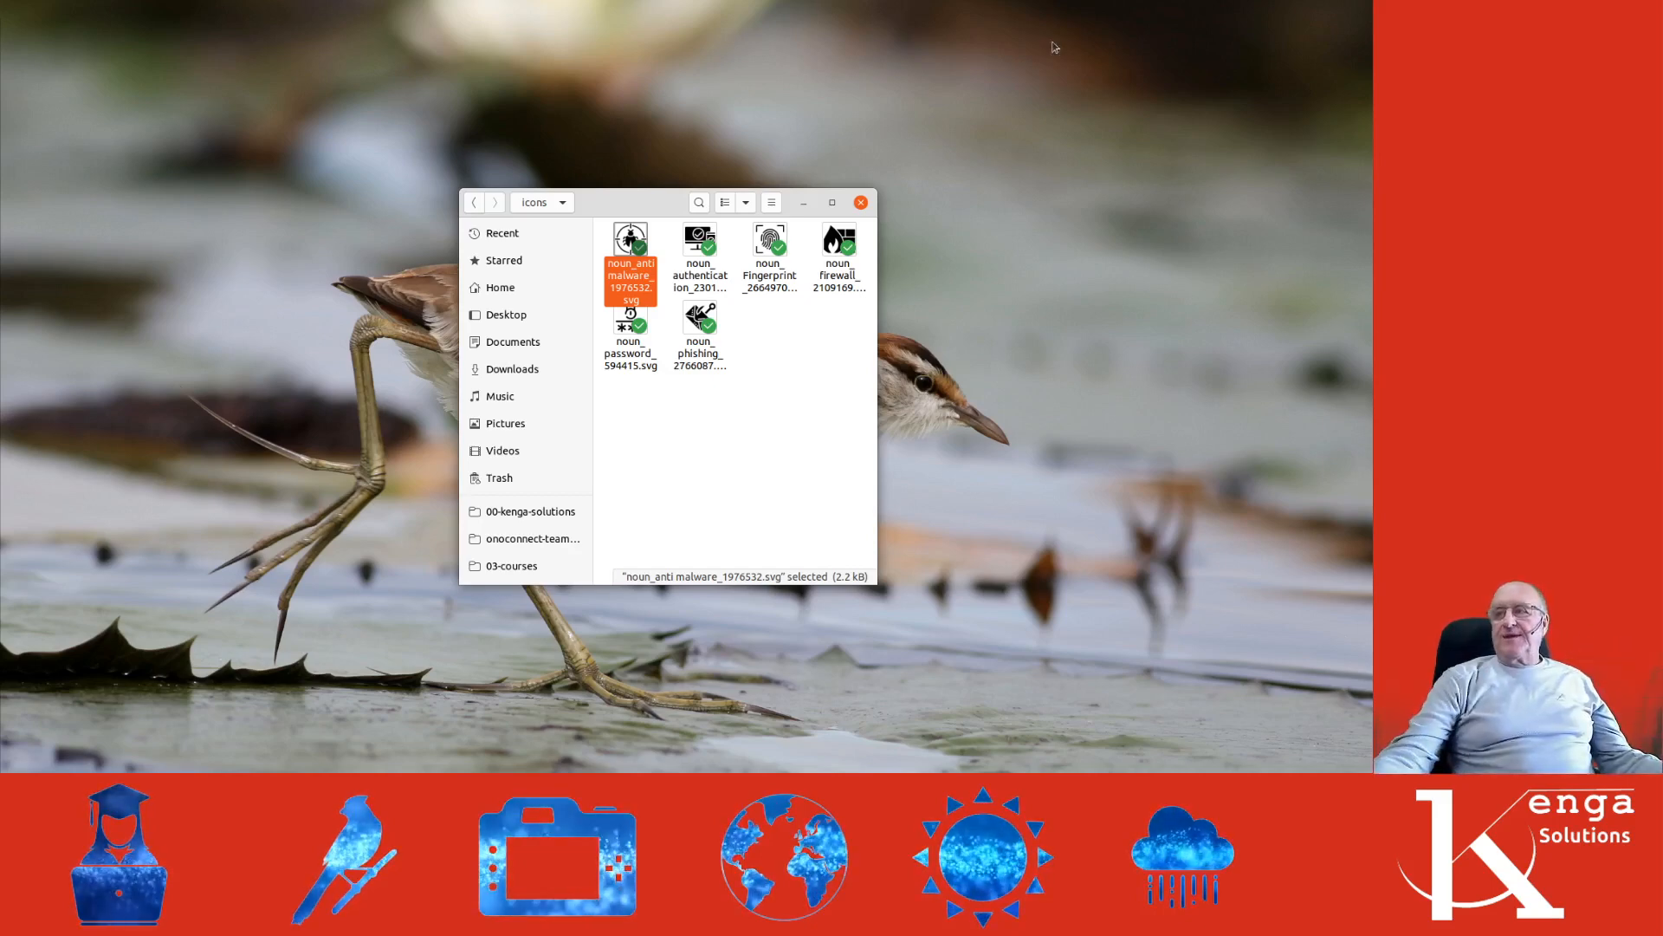
pyautogui.click(747, 485)
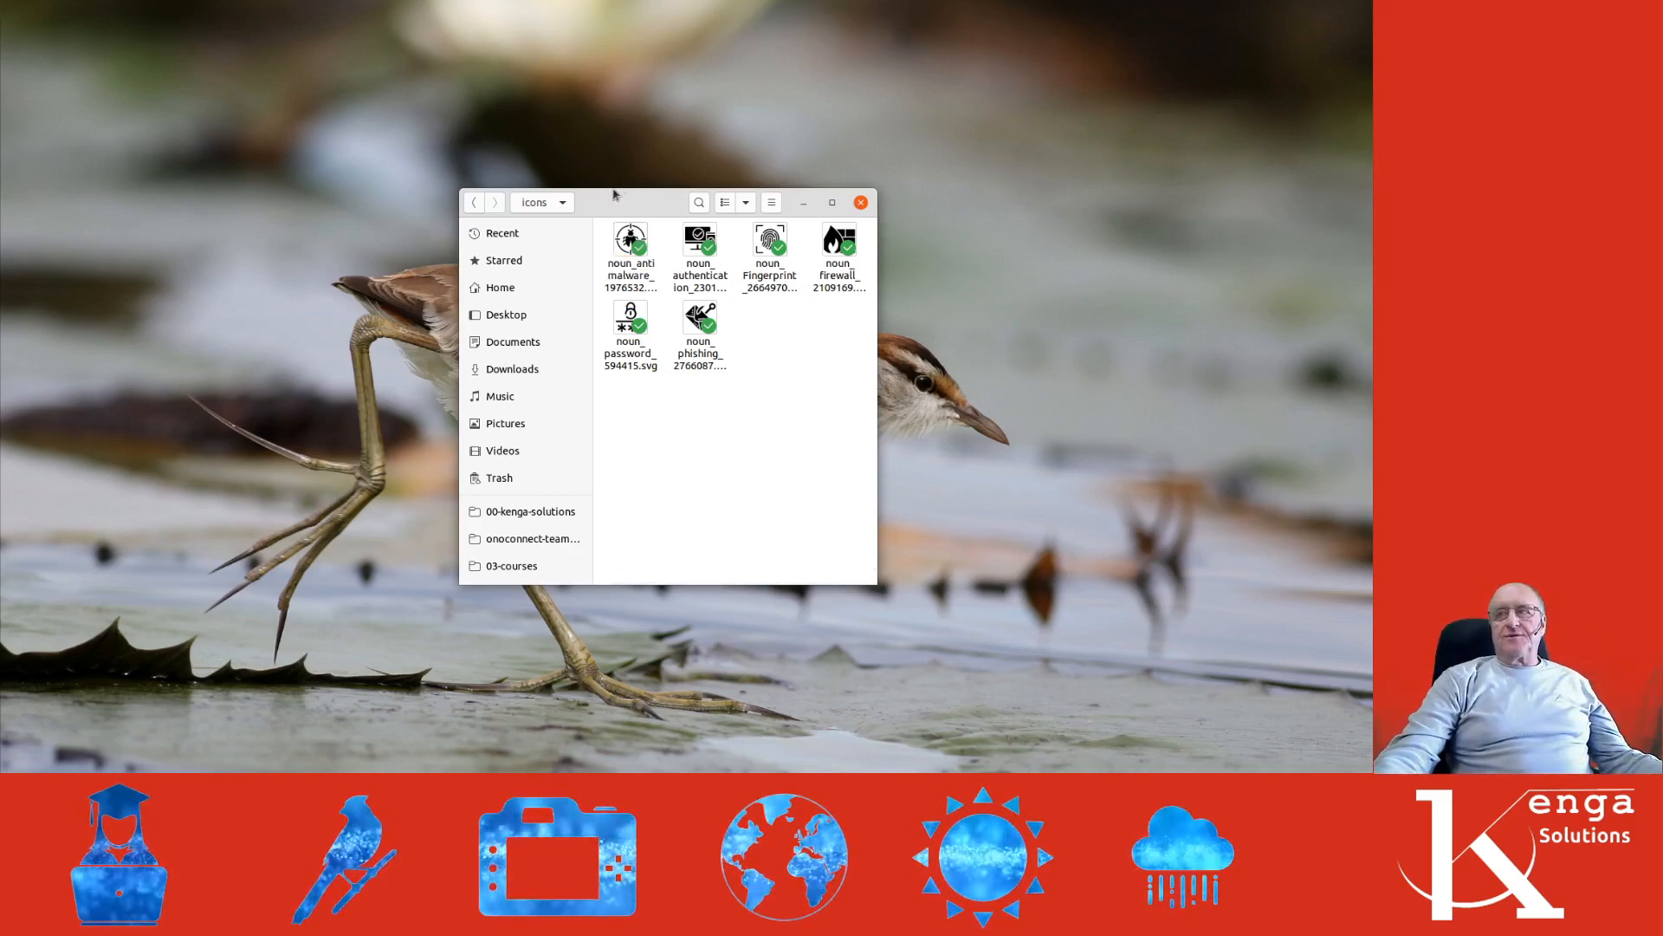
pyautogui.moveTo(614, 194); pyautogui.dragTo(493, 159)
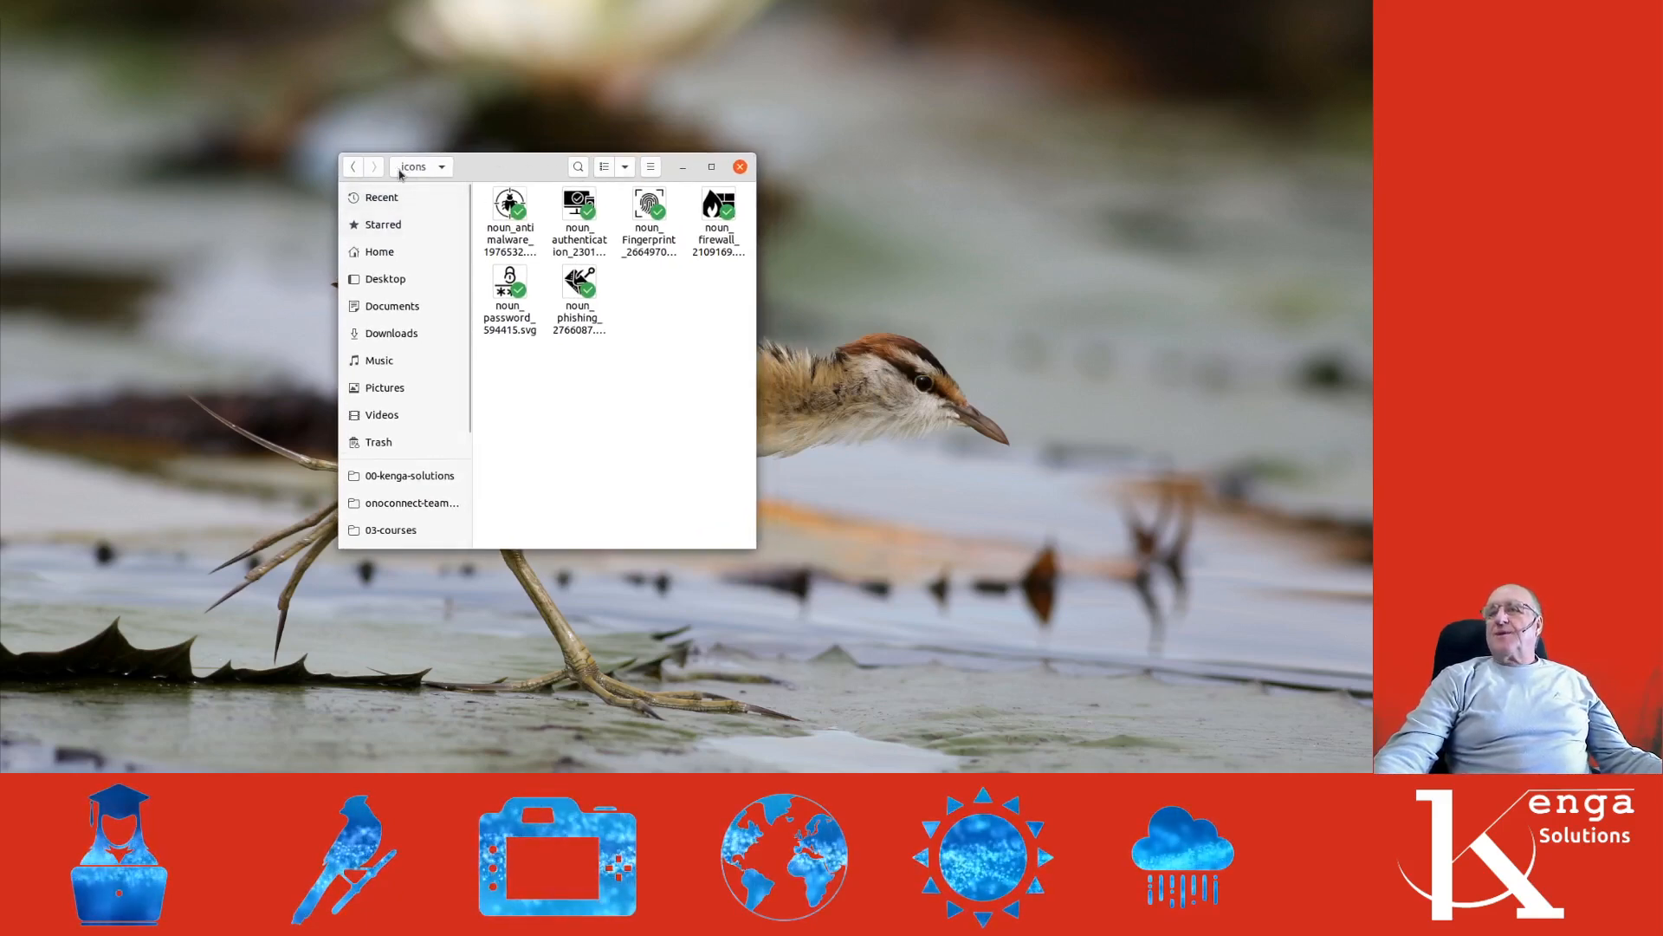
# - Create a Draw document from the lo-draw-square-icons template in the 50-lo-draw-with-icons folder and select the new file
pyautogui.click(353, 166)
pyautogui.click(465, 169)
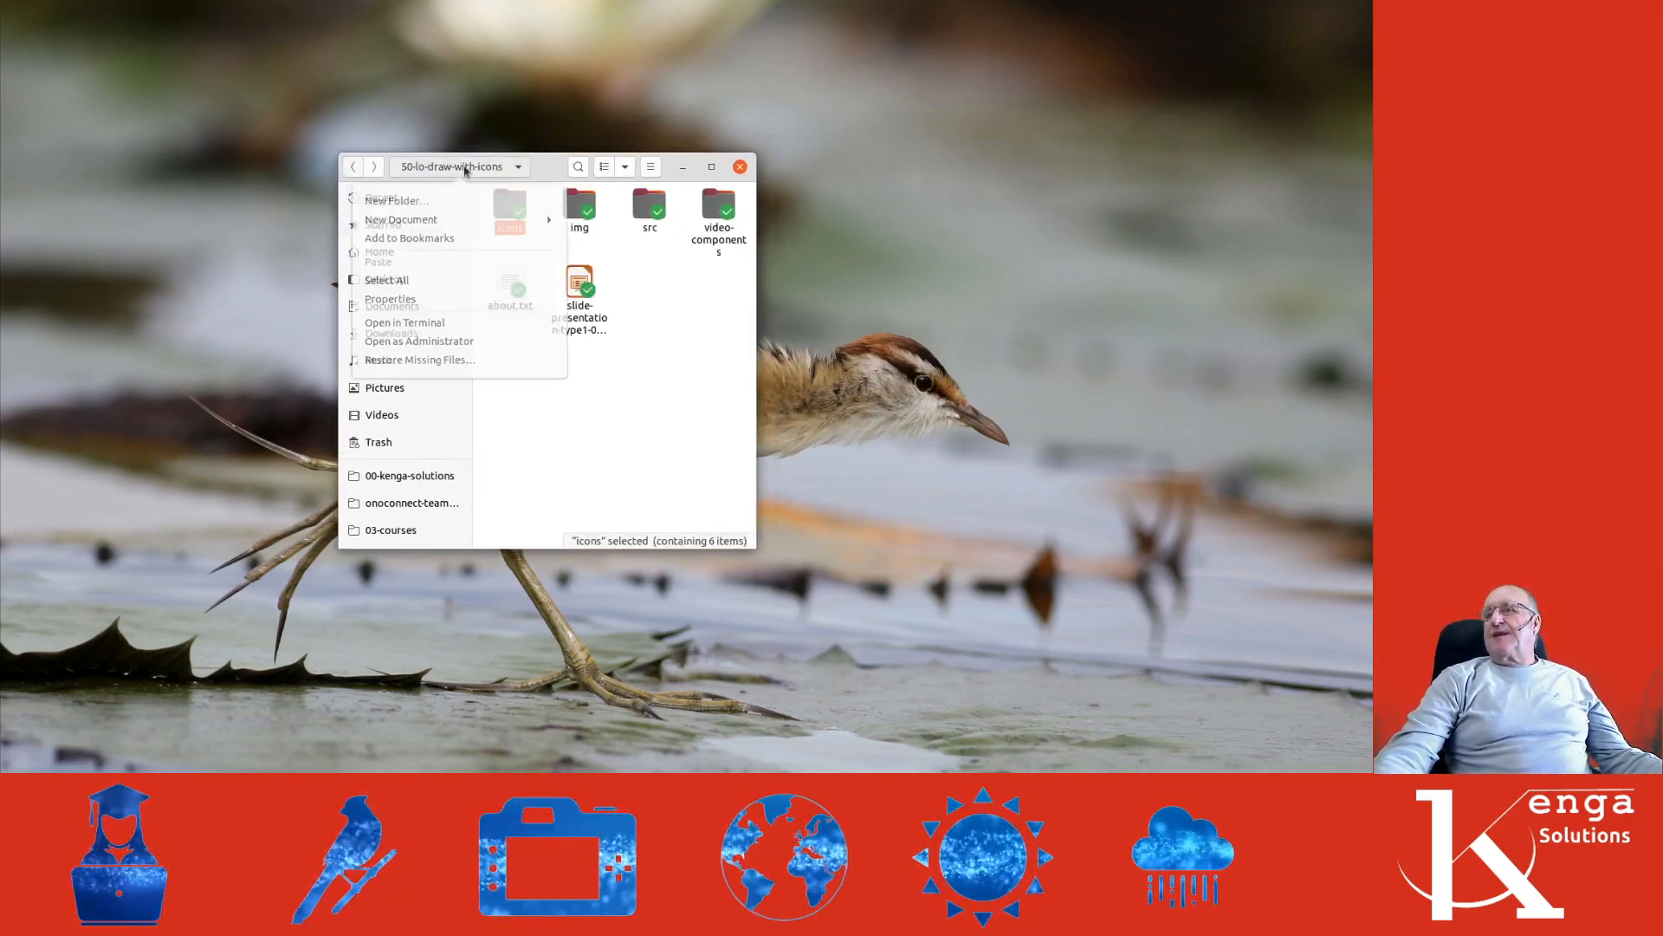
pyautogui.click(652, 310)
pyautogui.rightClick(583, 430)
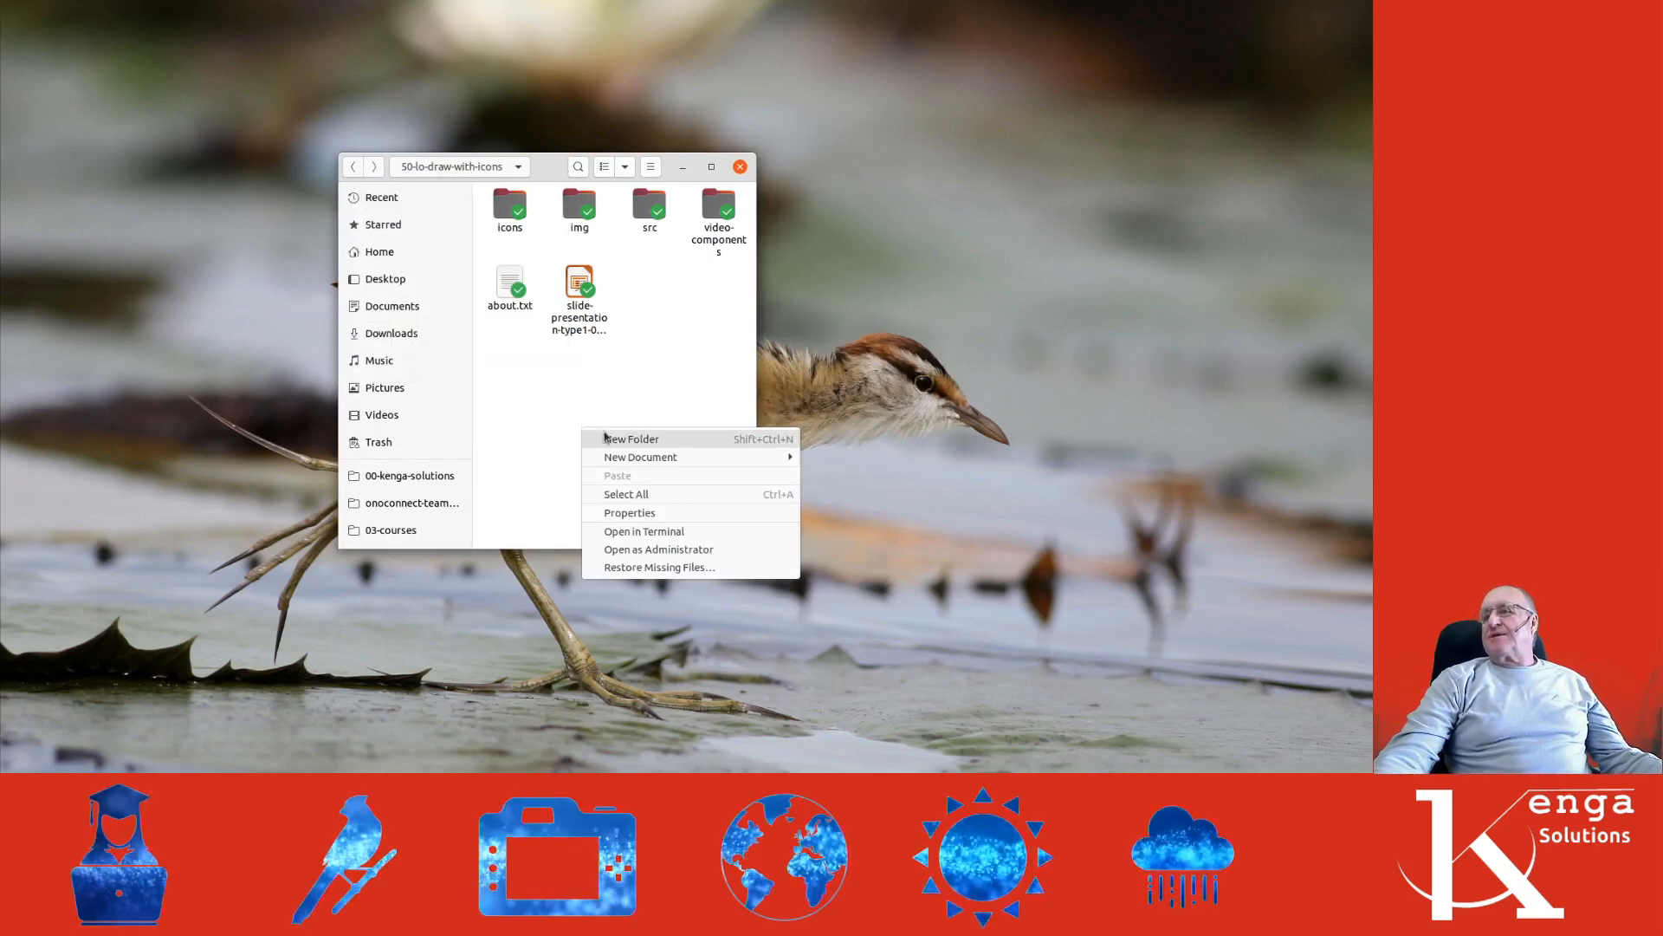
pyautogui.moveTo(641, 459)
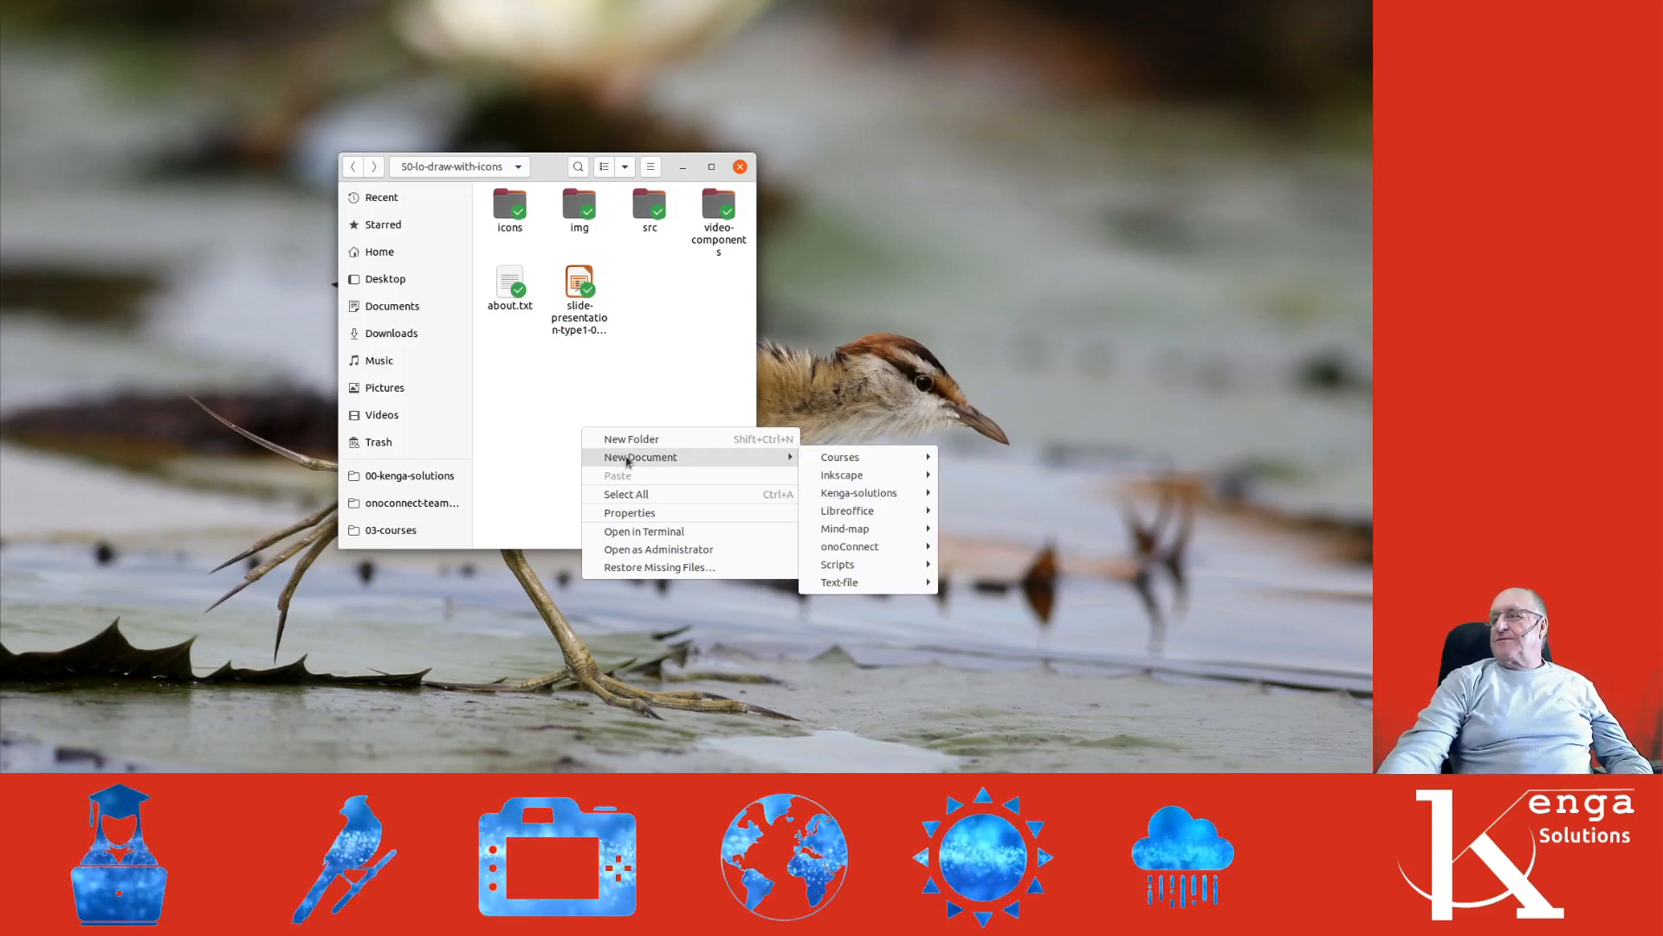
pyautogui.moveTo(875, 510)
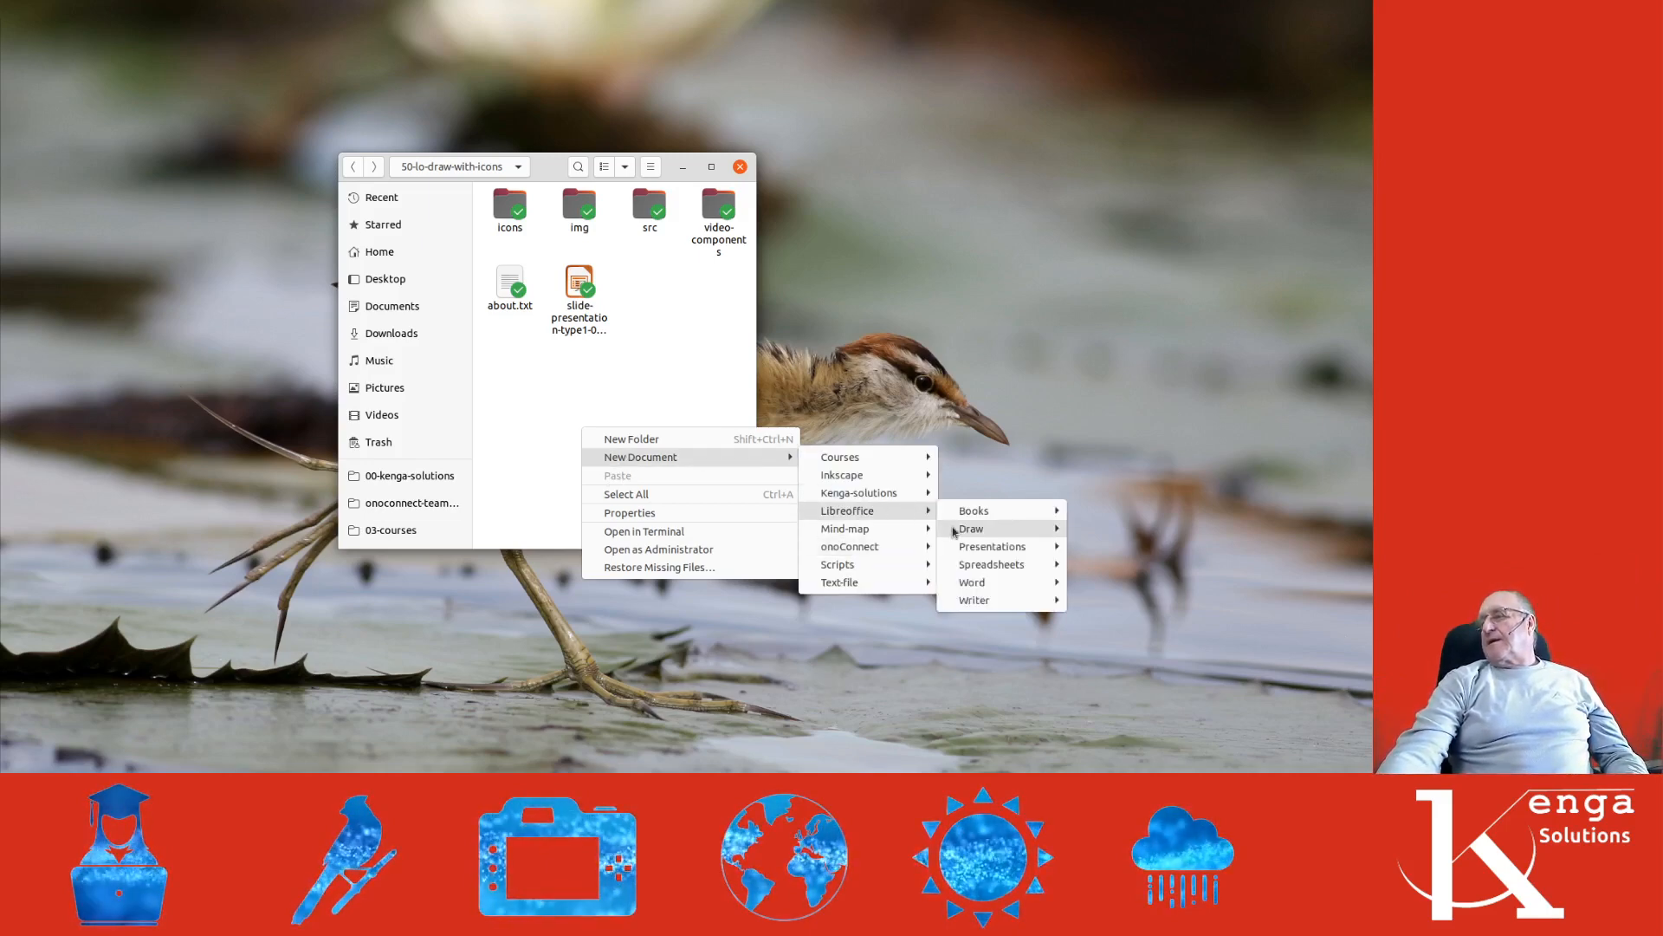
pyautogui.moveTo(955, 531)
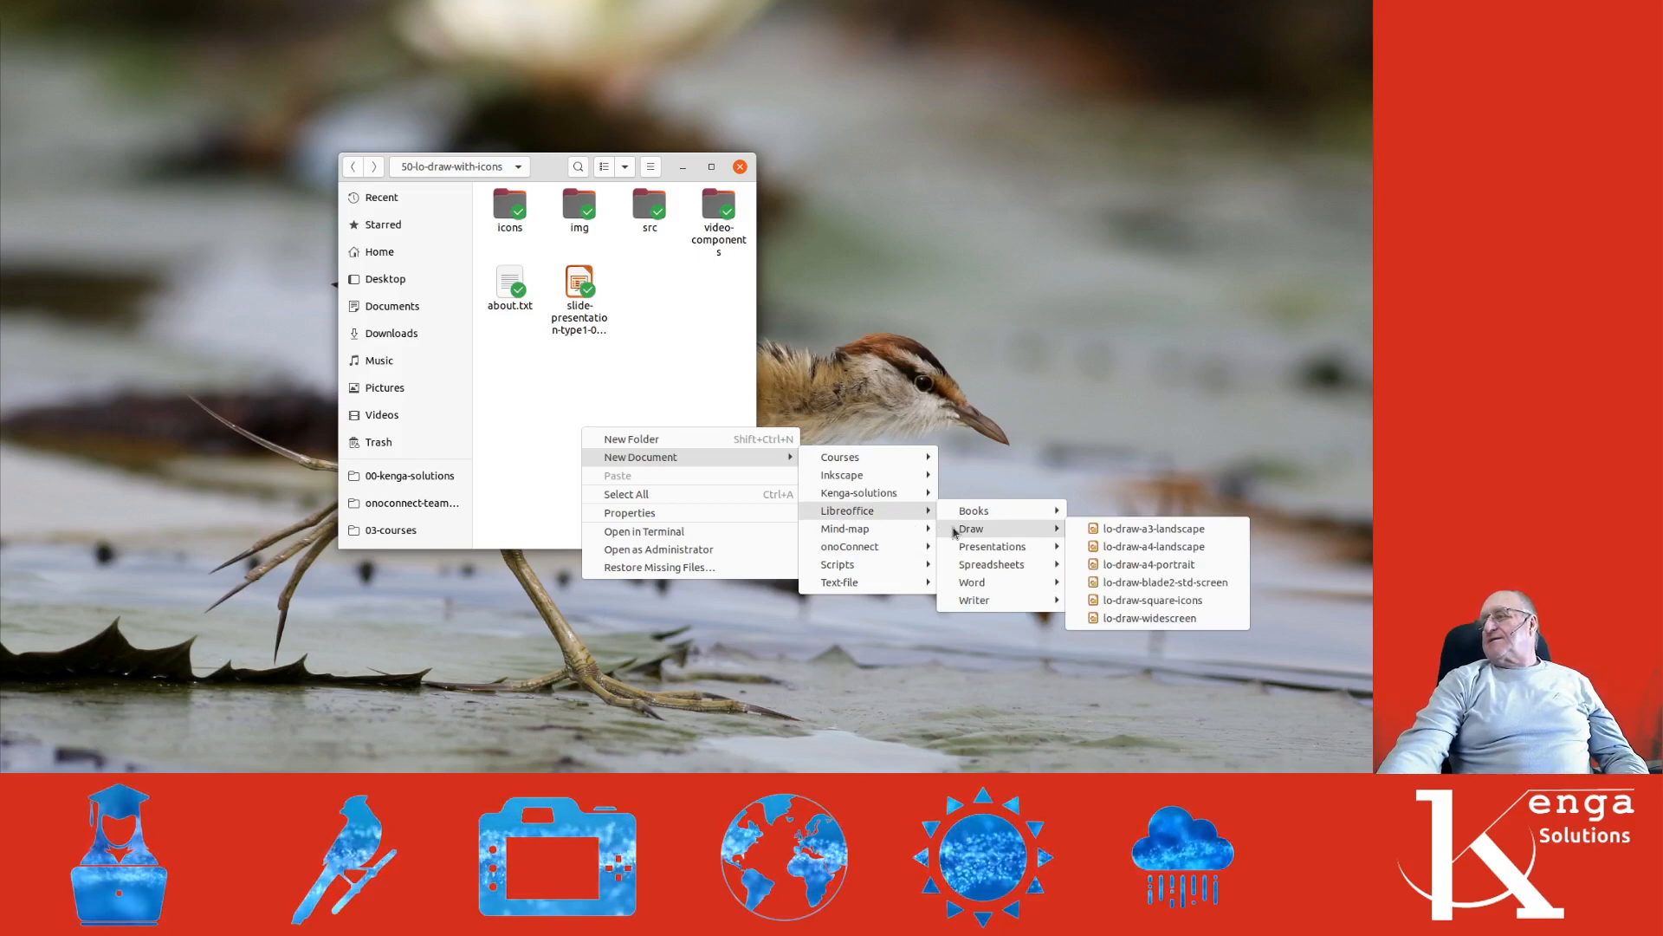
pyautogui.click(1126, 601)
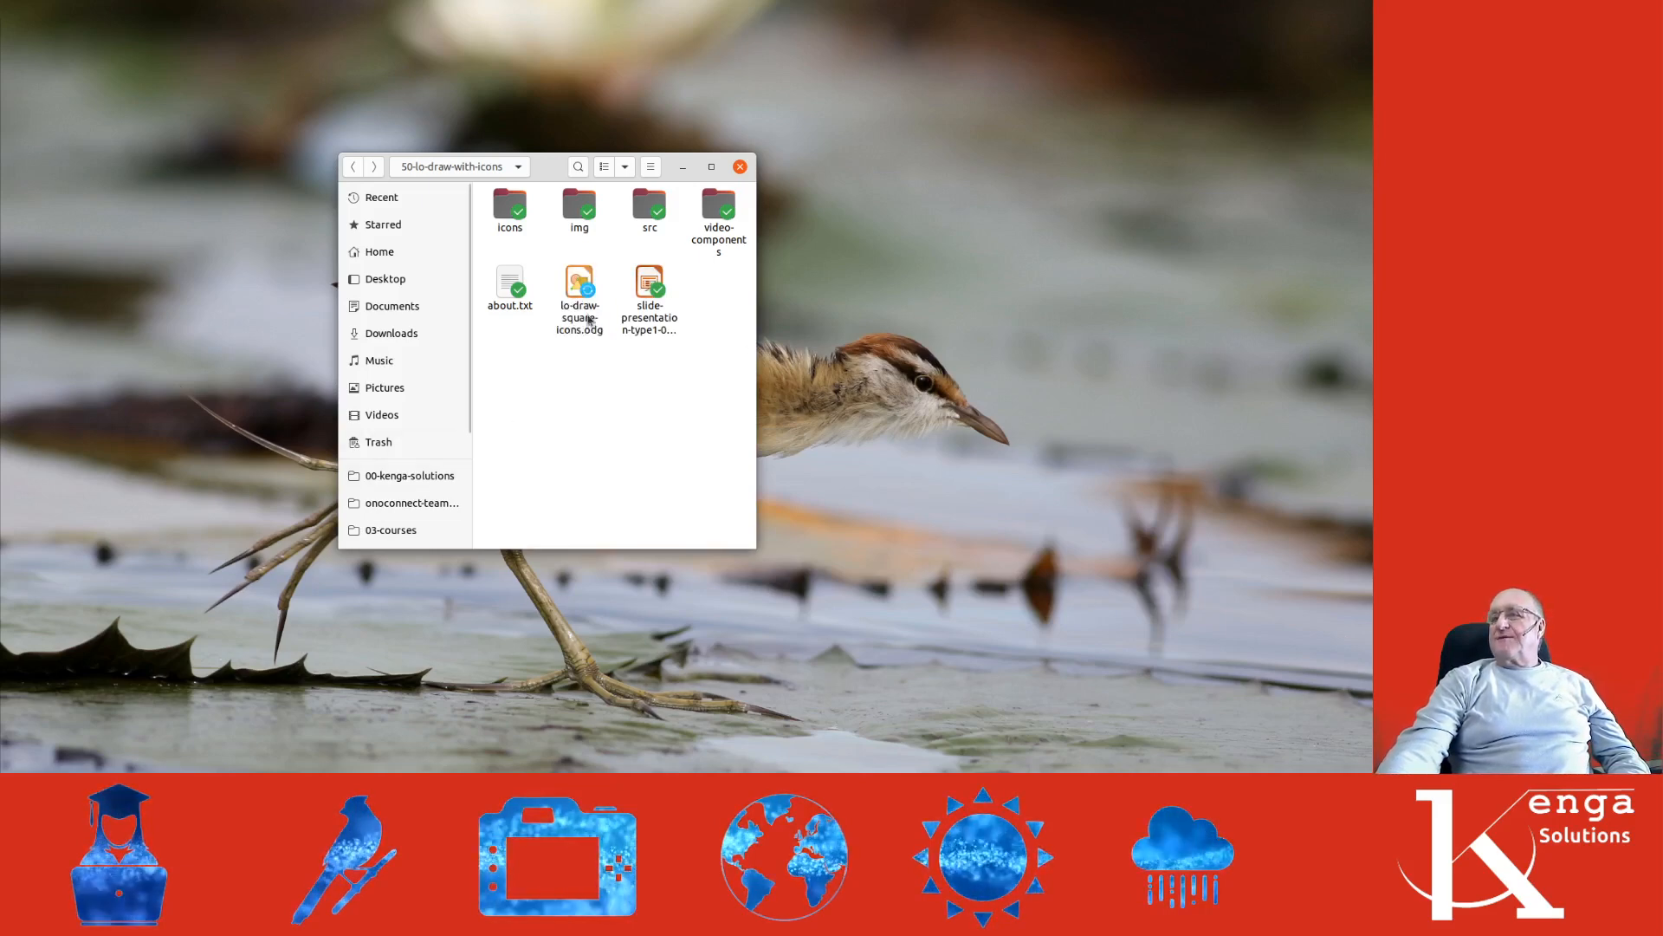
pyautogui.click(592, 322)
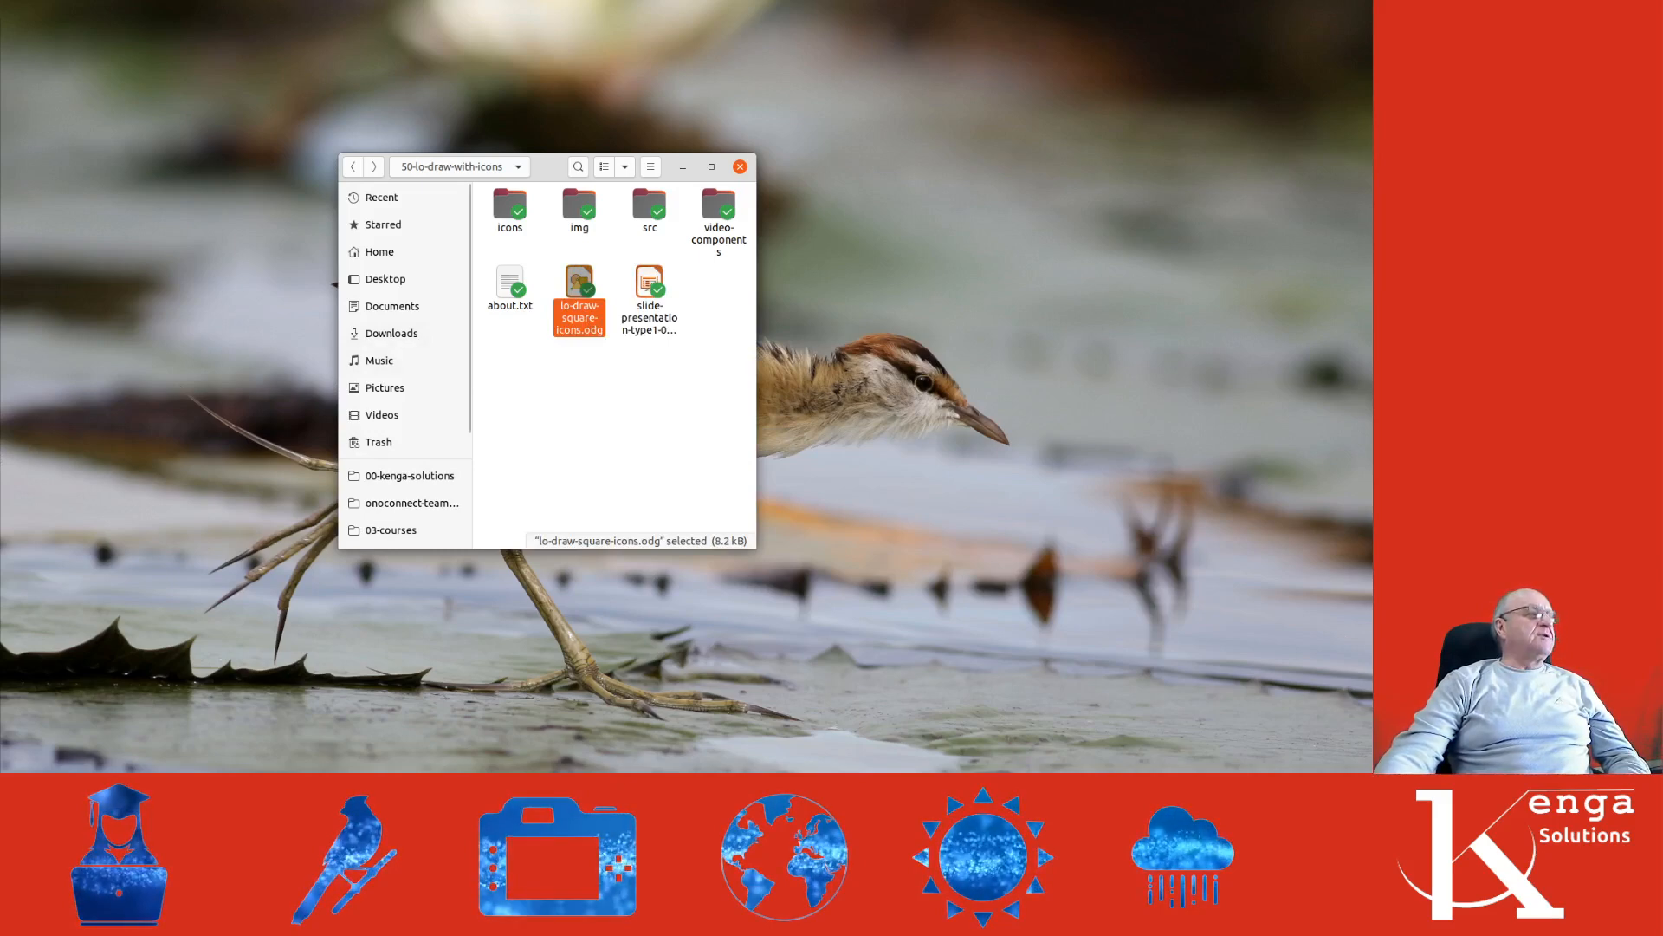
# - Switch to the Noun Project page in Firefox
pyautogui.hotkey('alt', 'Tab')
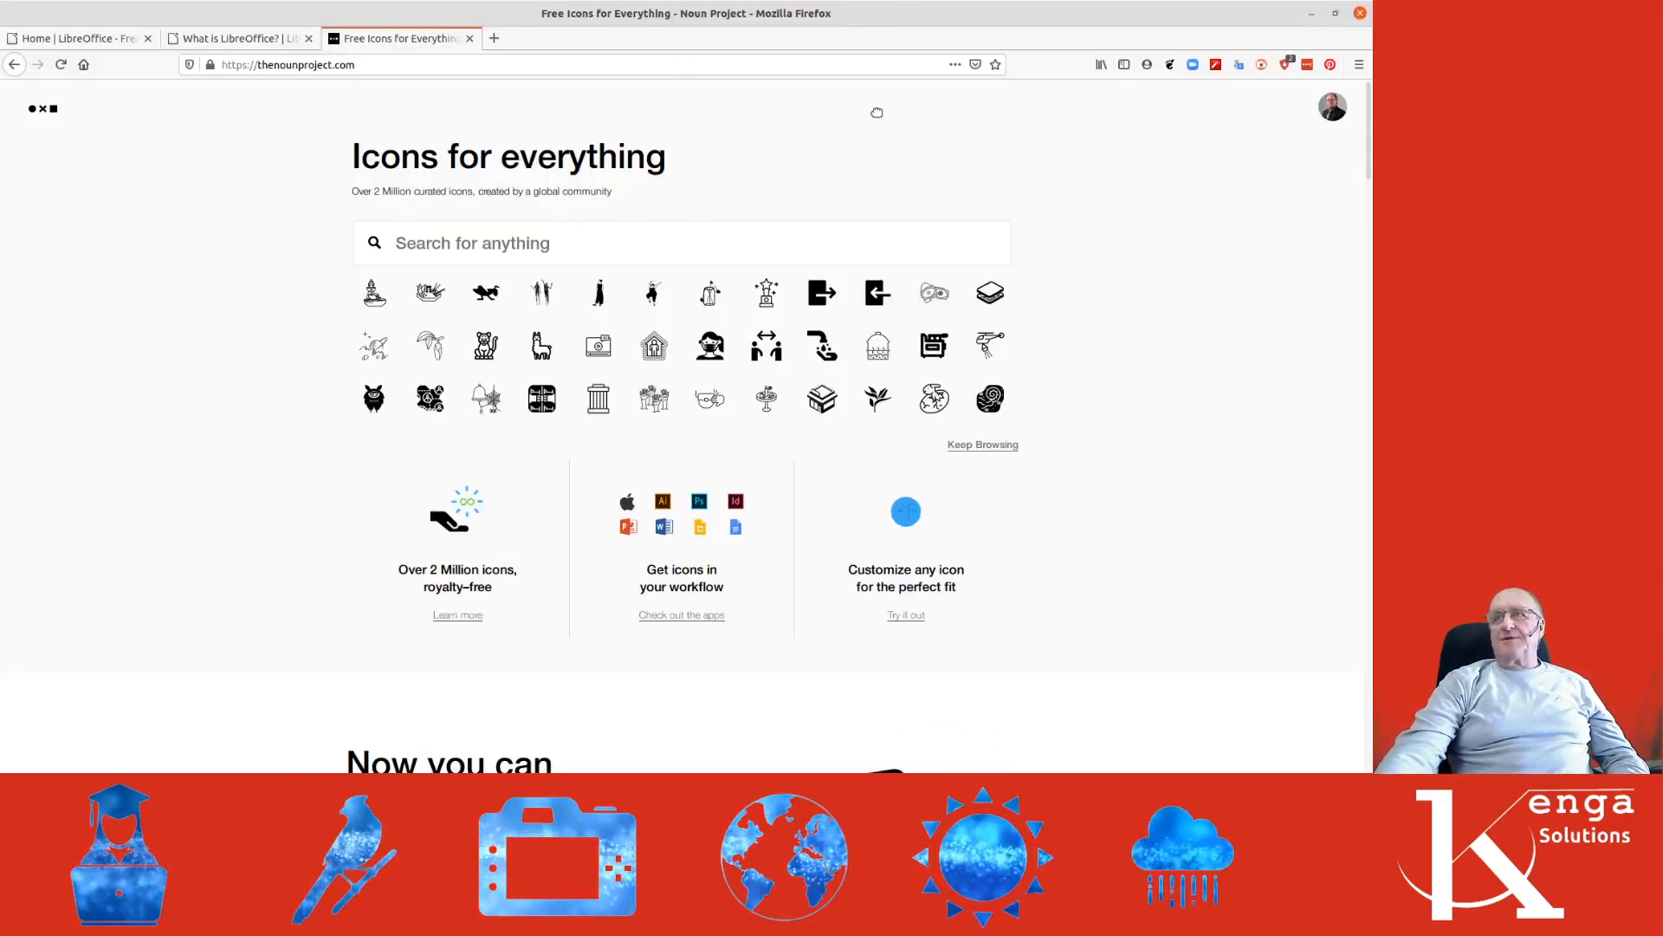
pyautogui.doubleClick(845, 5)
pyautogui.doubleClick(845, 5)
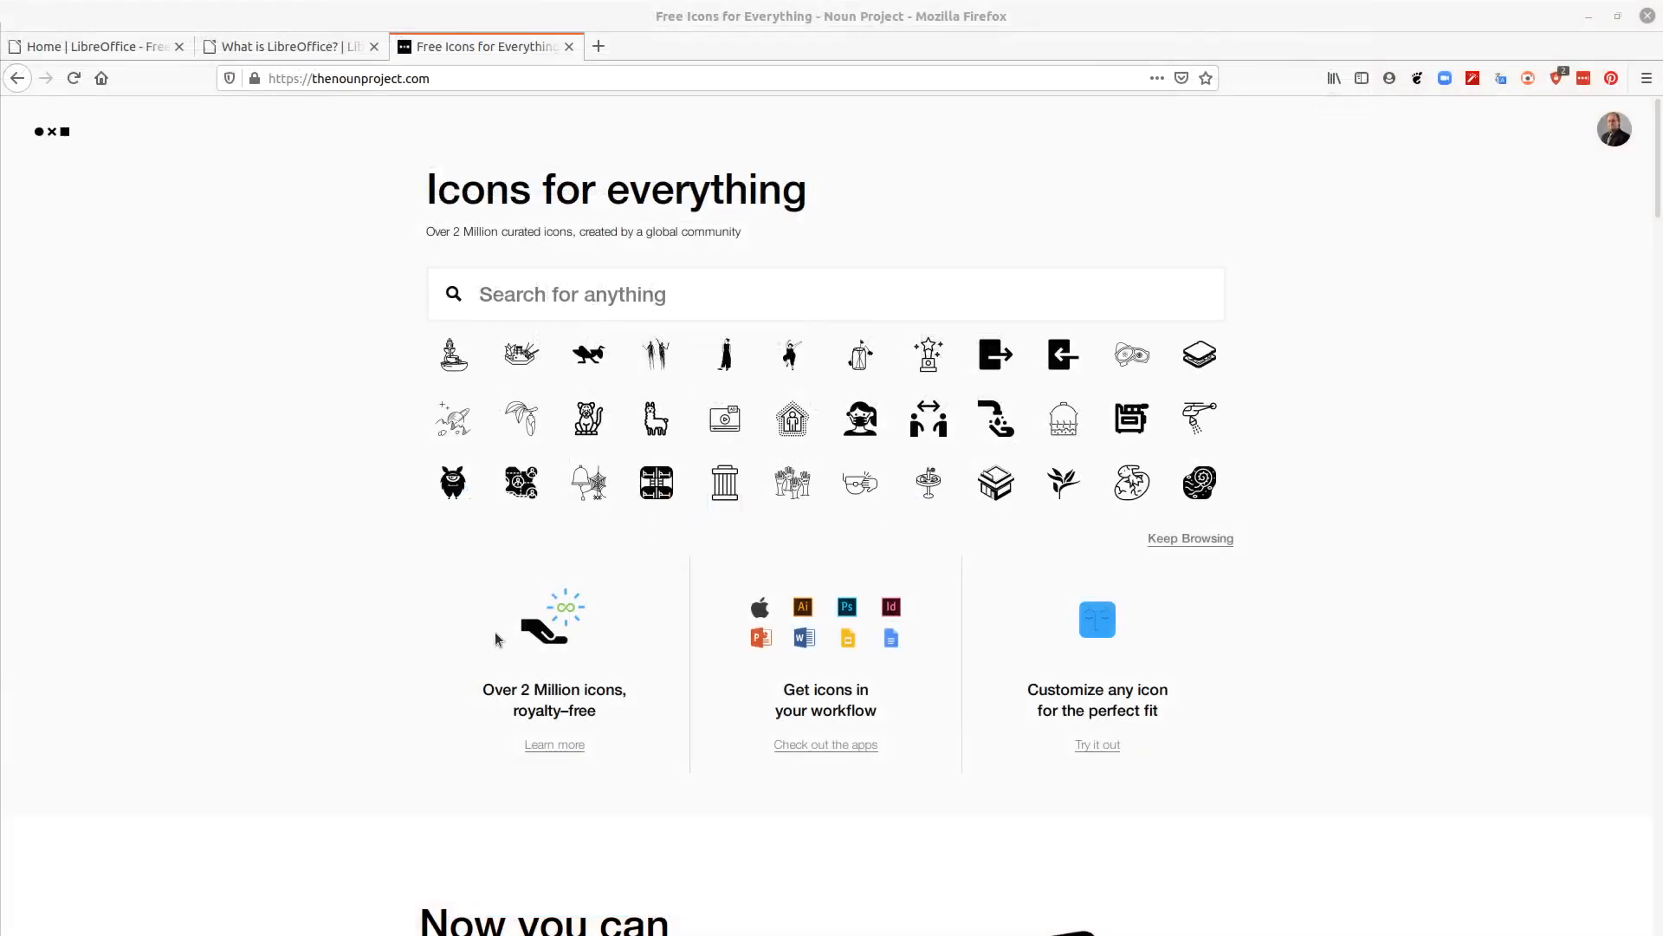
# - Search the Noun Project for "pay" and save the icon of two overlapping bank cards as an SVG file
pyautogui.click(613, 296)
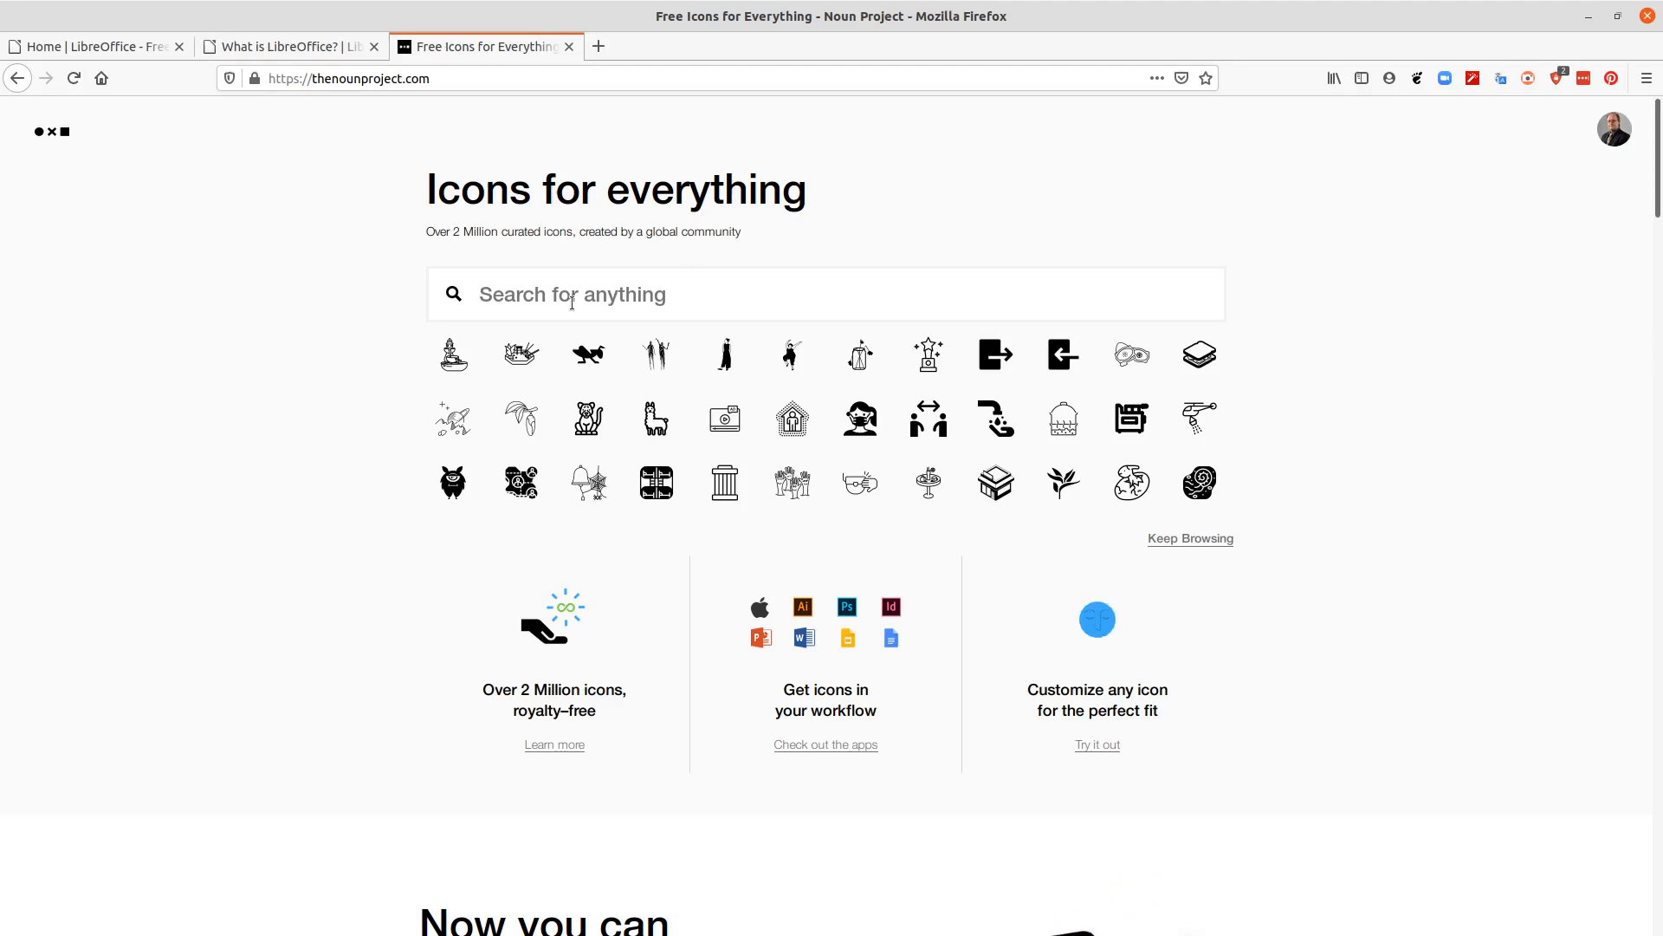
pyautogui.write('pay')
pyautogui.press('Return')
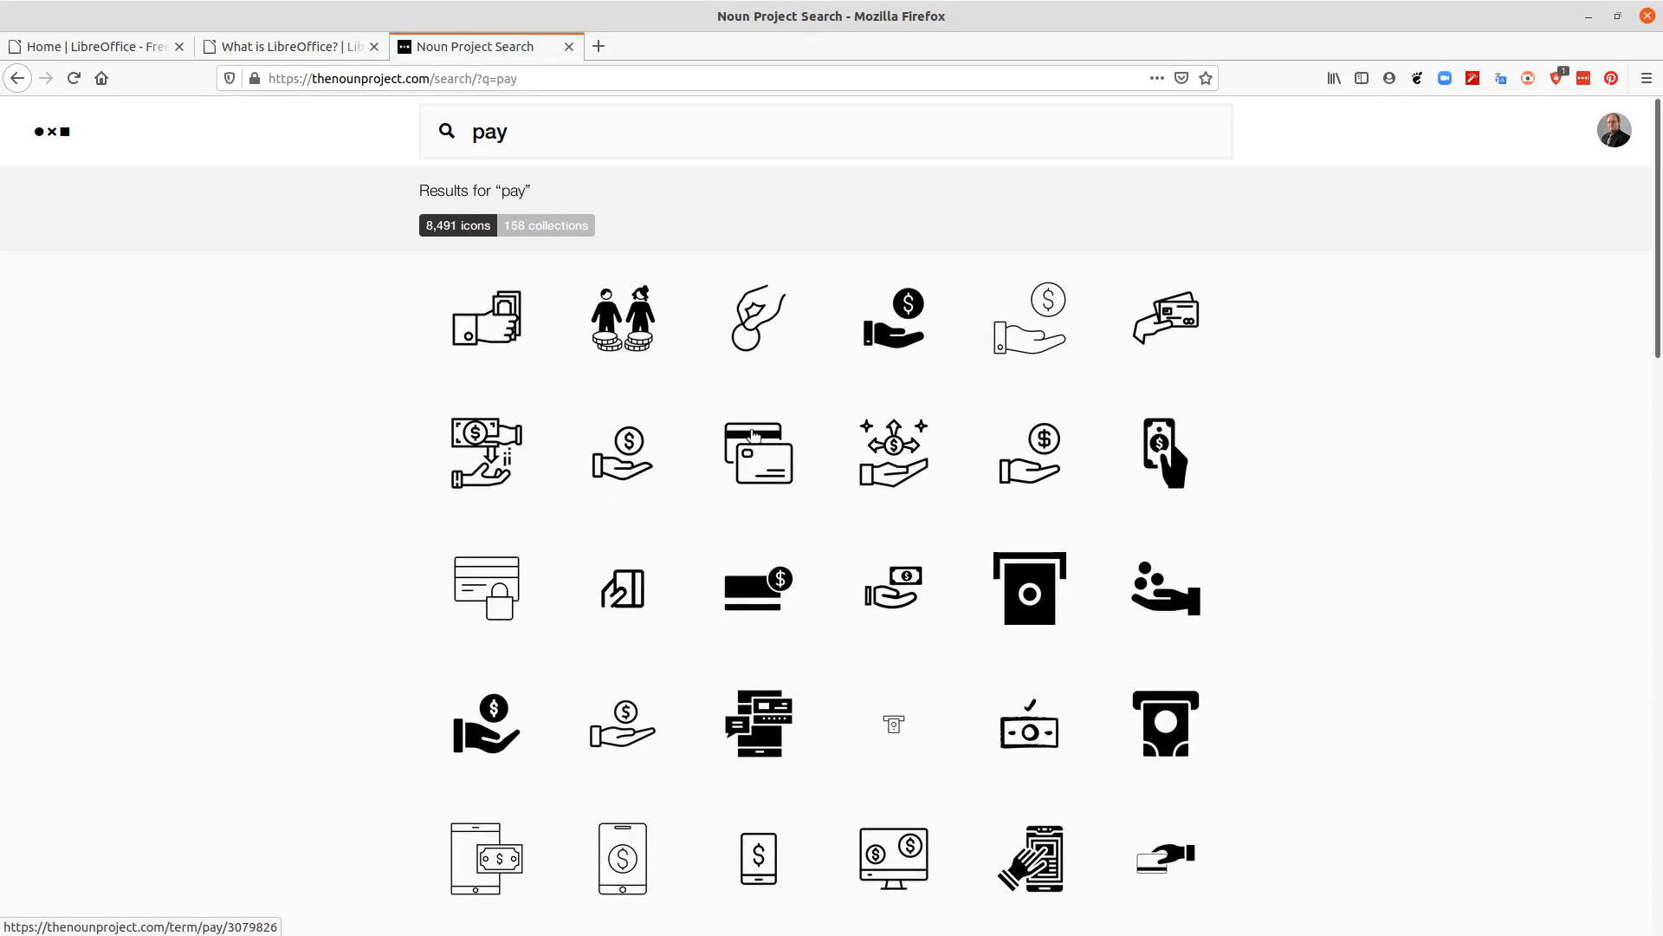
pyautogui.click(751, 435)
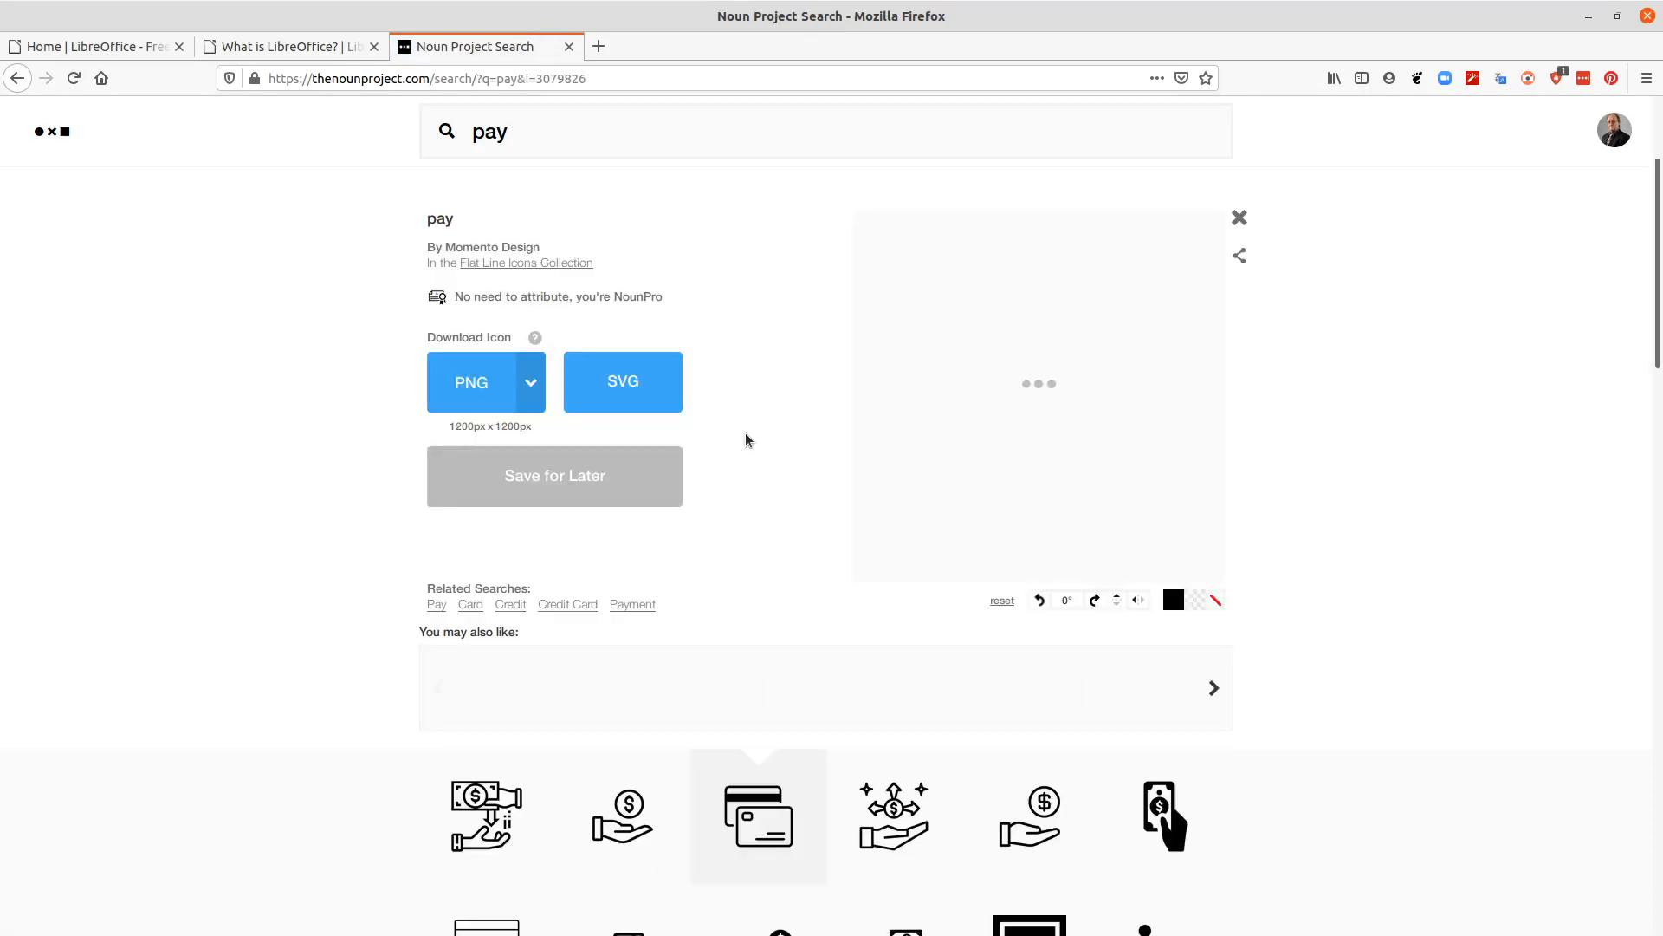
pyautogui.click(601, 387)
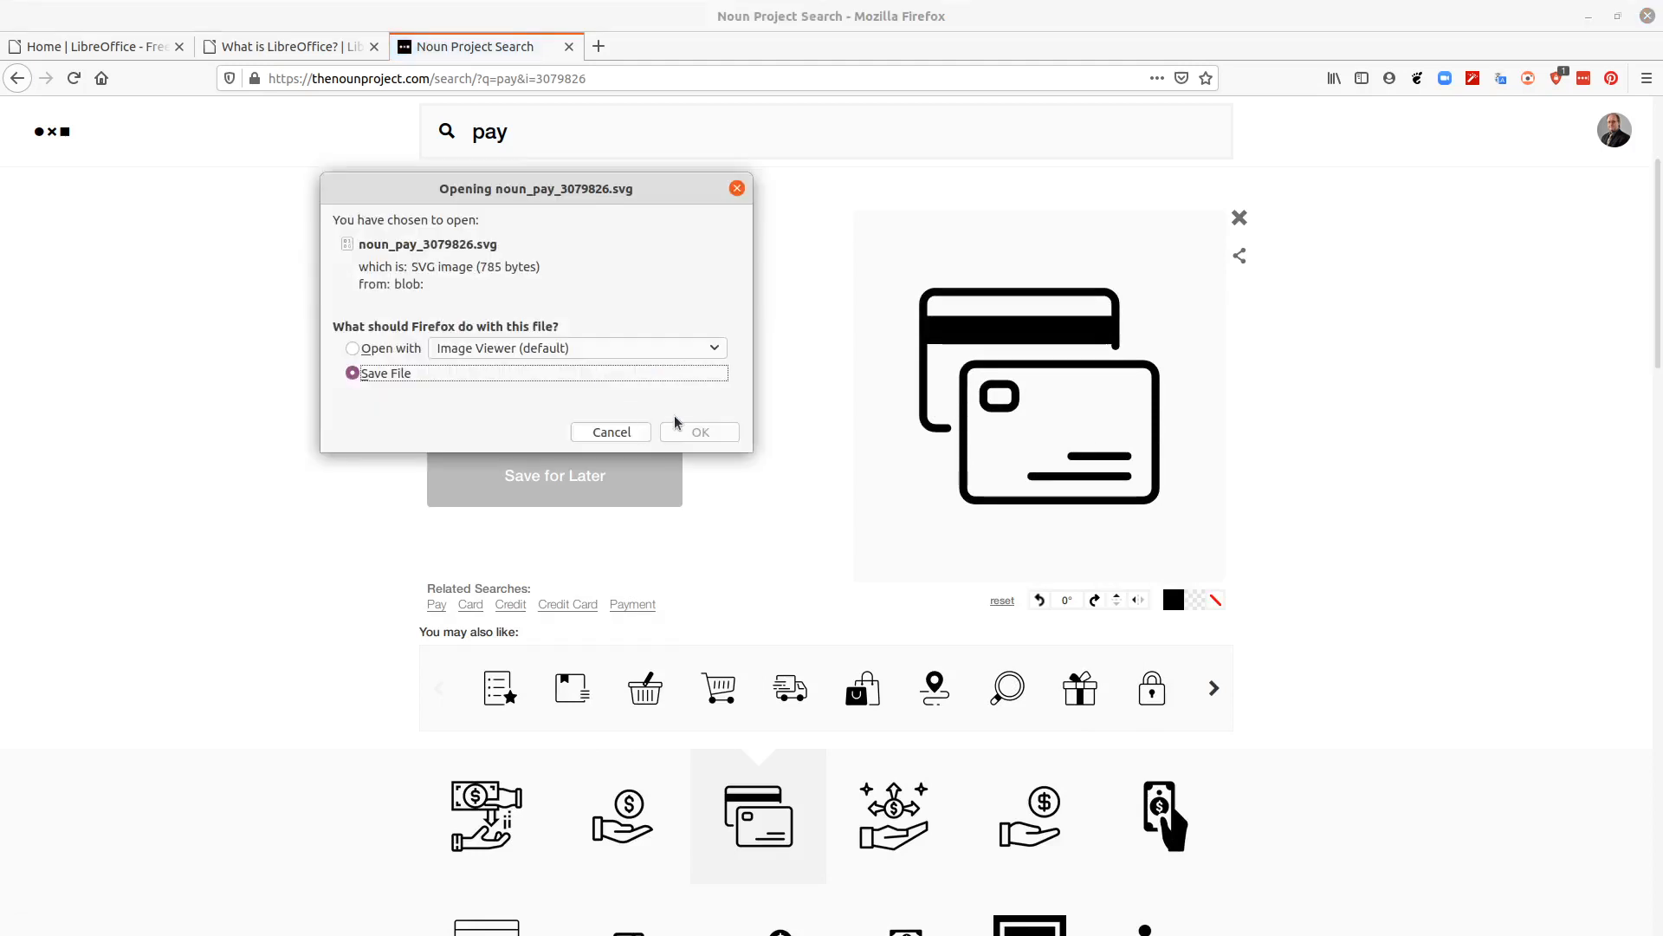
pyautogui.click(701, 432)
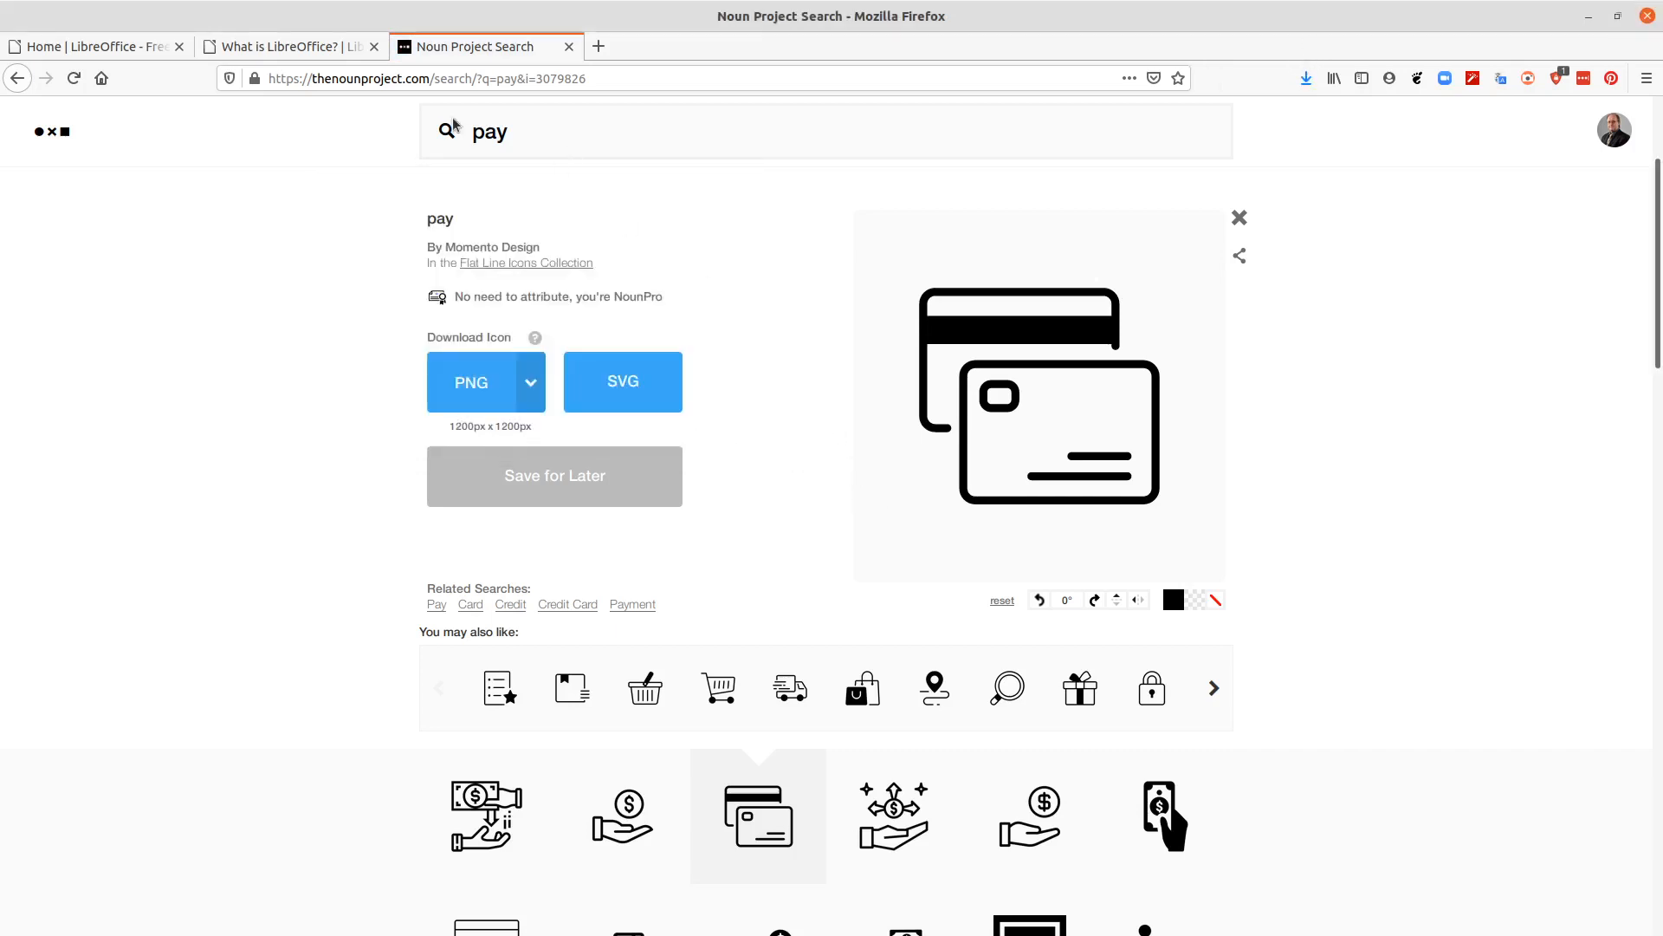
# - Search for "web link" and save the outlined chain icon with short rays at both sides as an SVG file
pyautogui.doubleClick(487, 141)
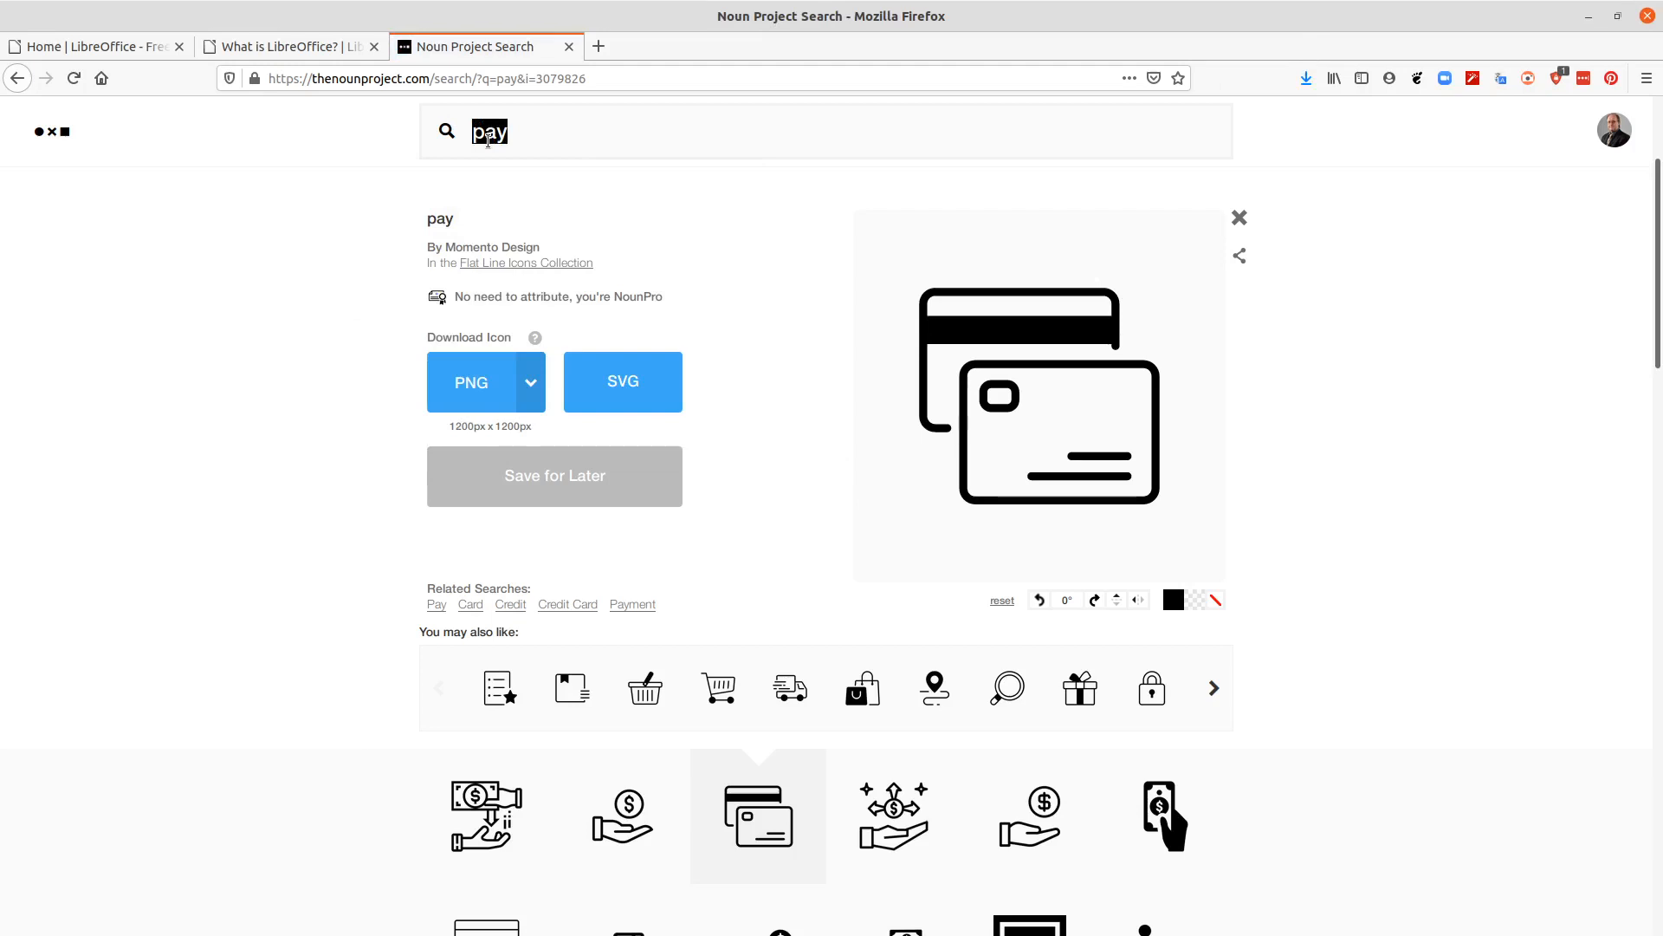
pyautogui.write('web link')
pyautogui.press('Return')
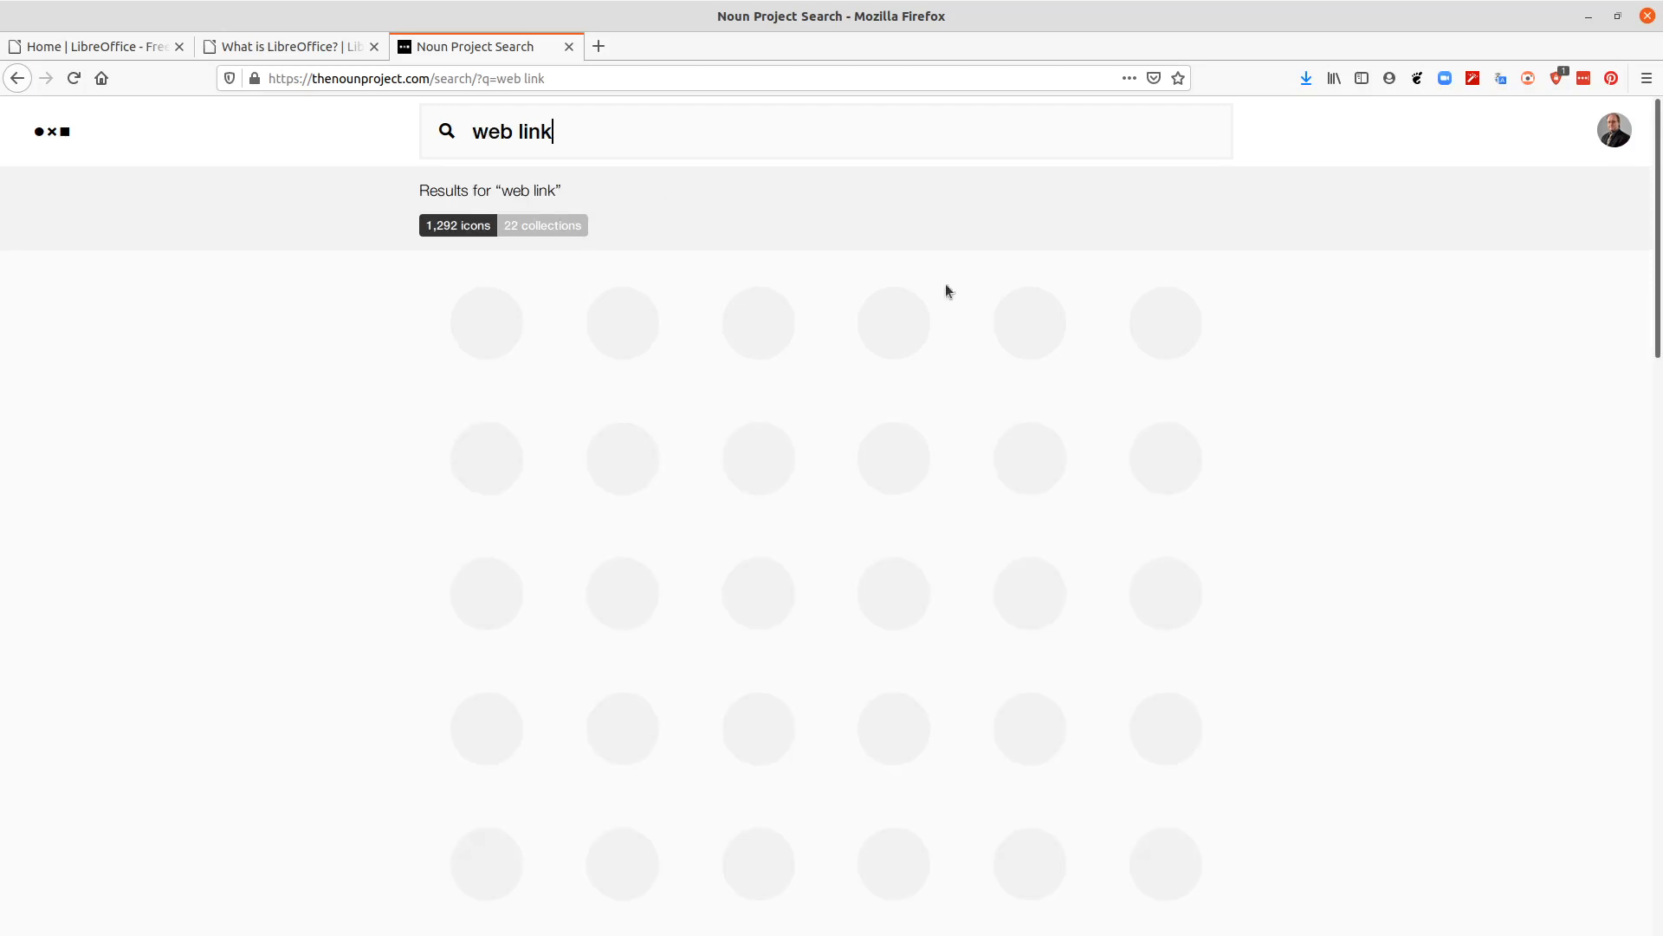
pyautogui.scroll(-1, 1244, 531)
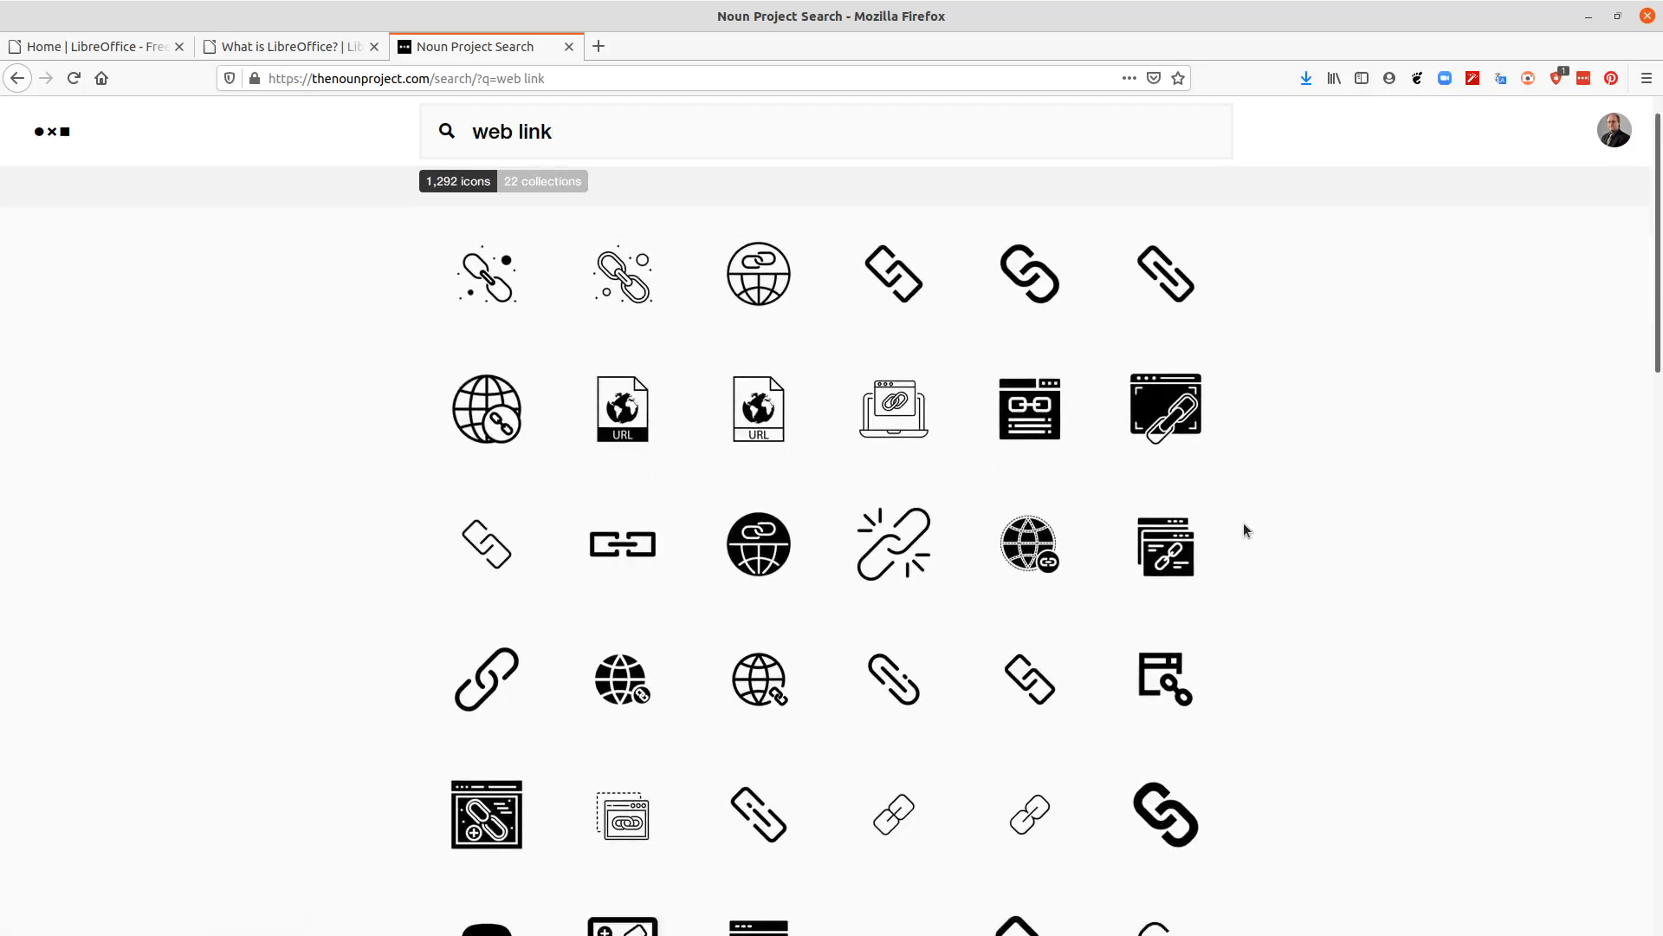
pyautogui.scroll(-4, 1244, 530)
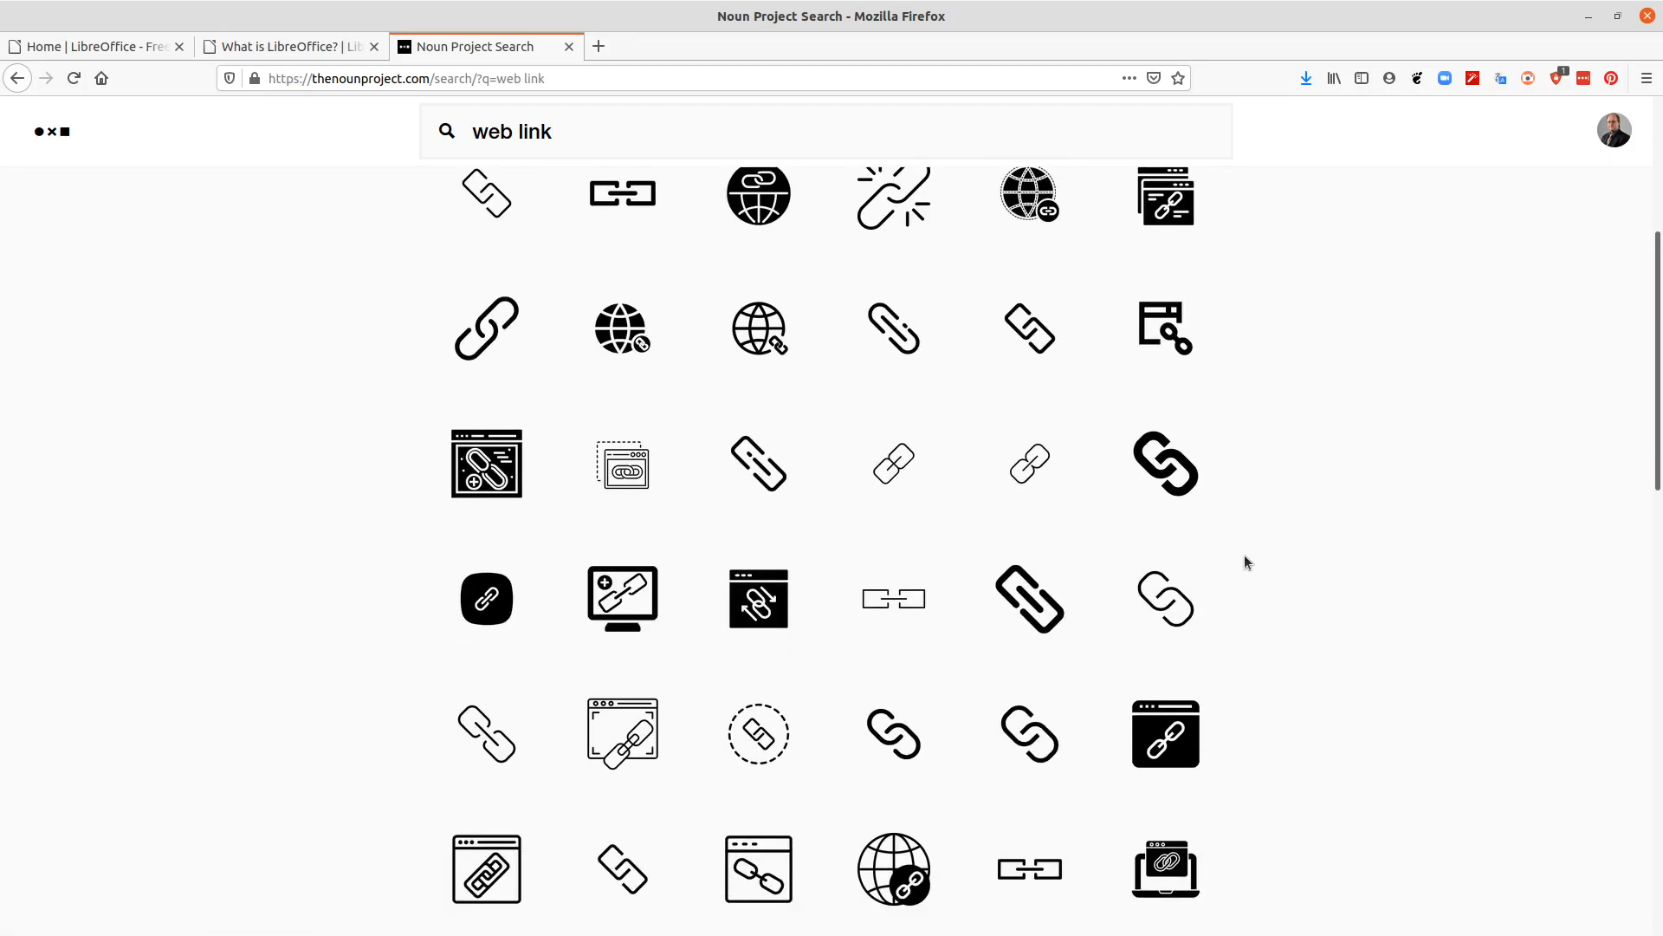
pyautogui.scroll(-2, 1245, 556)
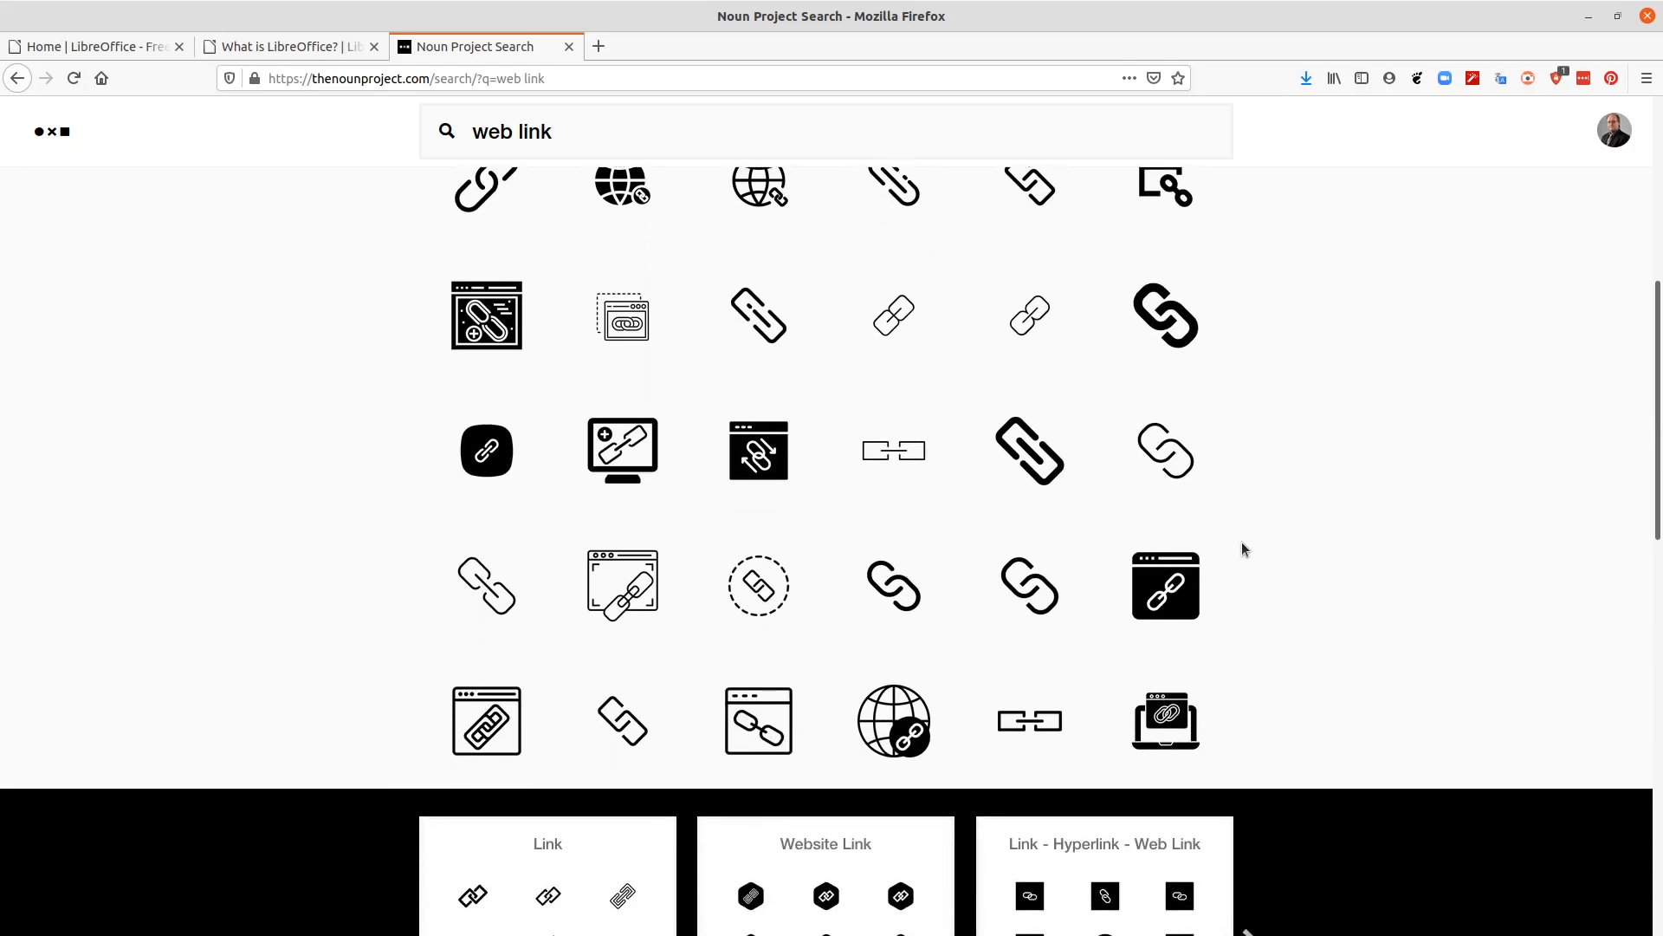
pyautogui.scroll(5, 1241, 543)
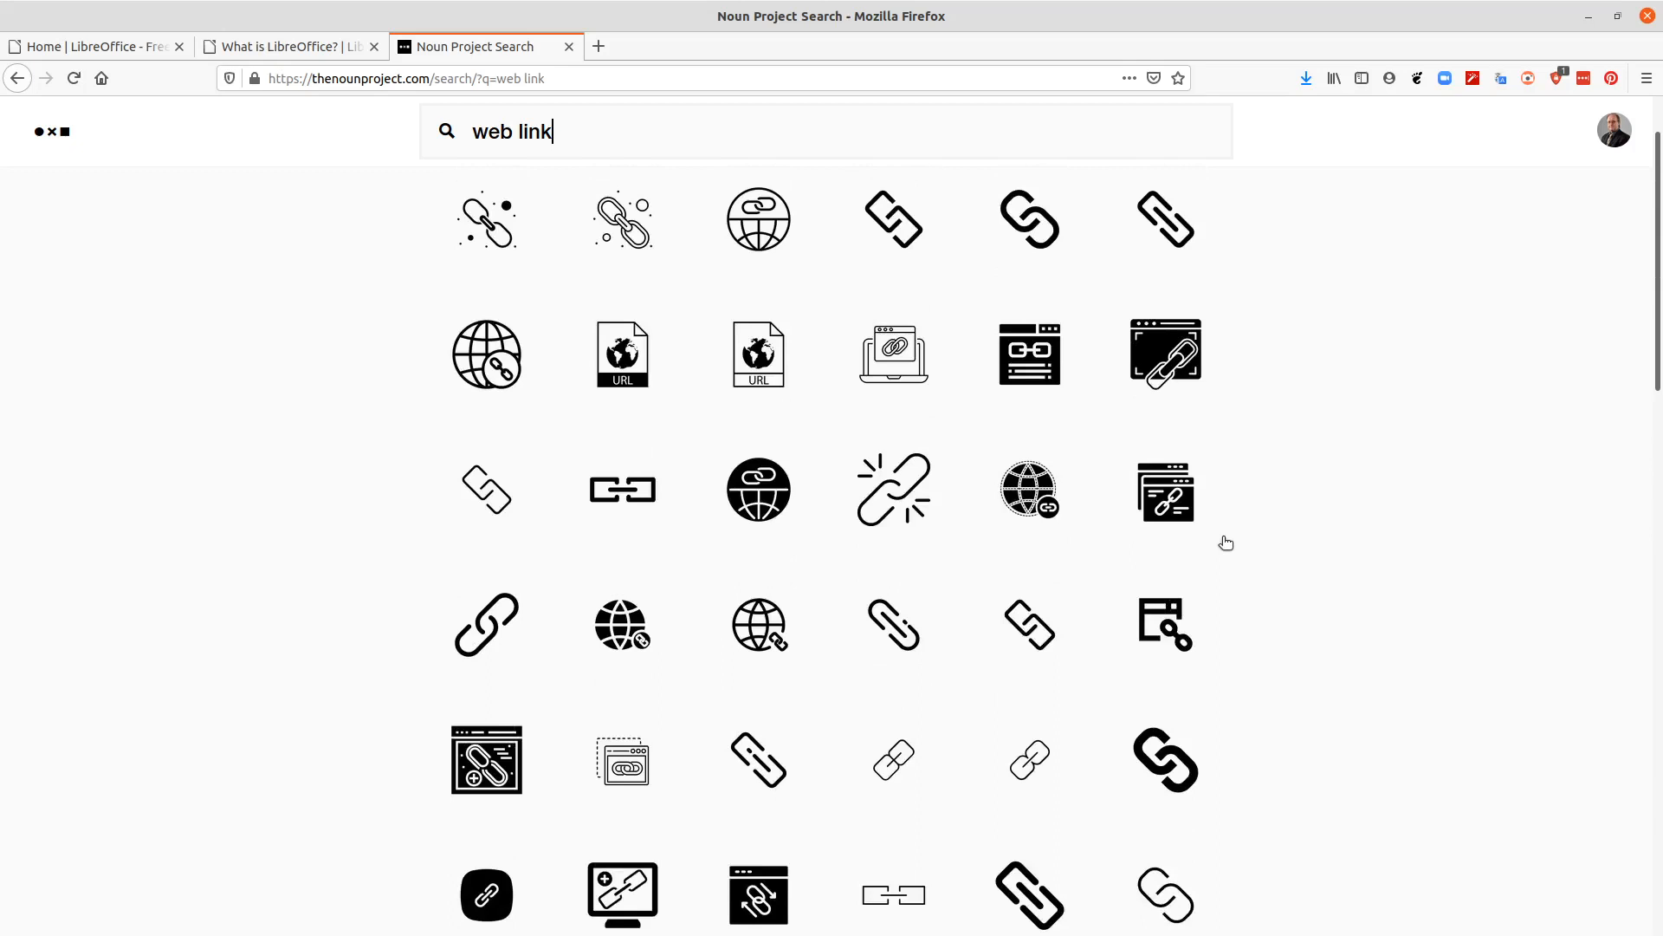
pyautogui.scroll(-3, 1226, 543)
pyautogui.scroll(1, 1225, 542)
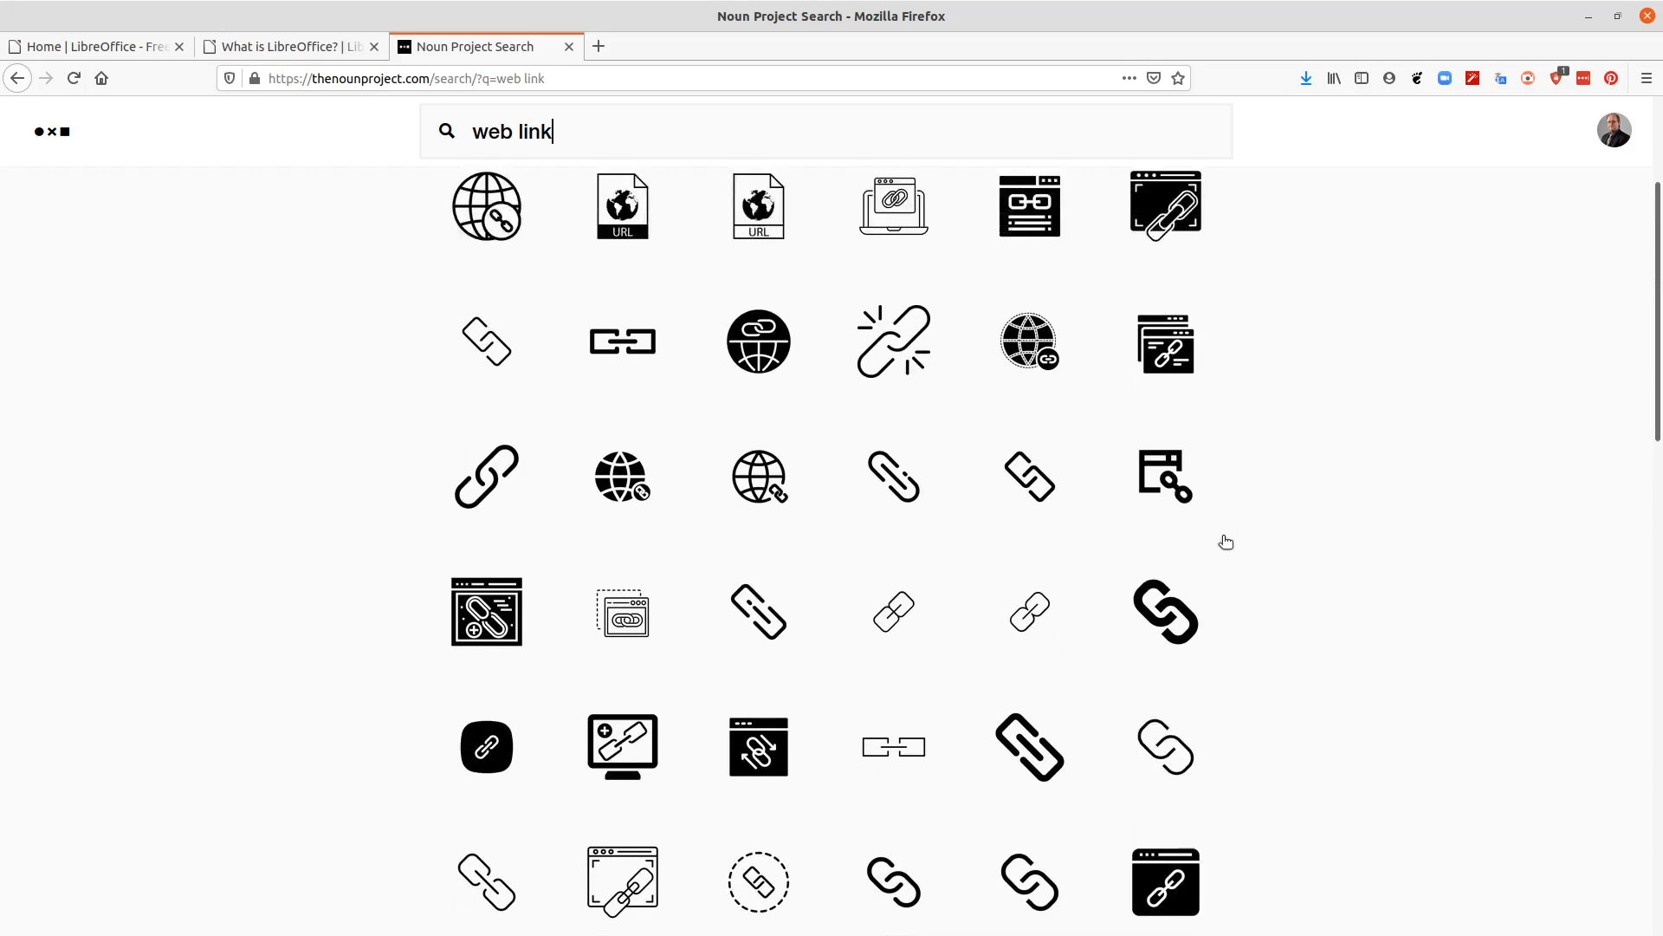
pyautogui.click(900, 347)
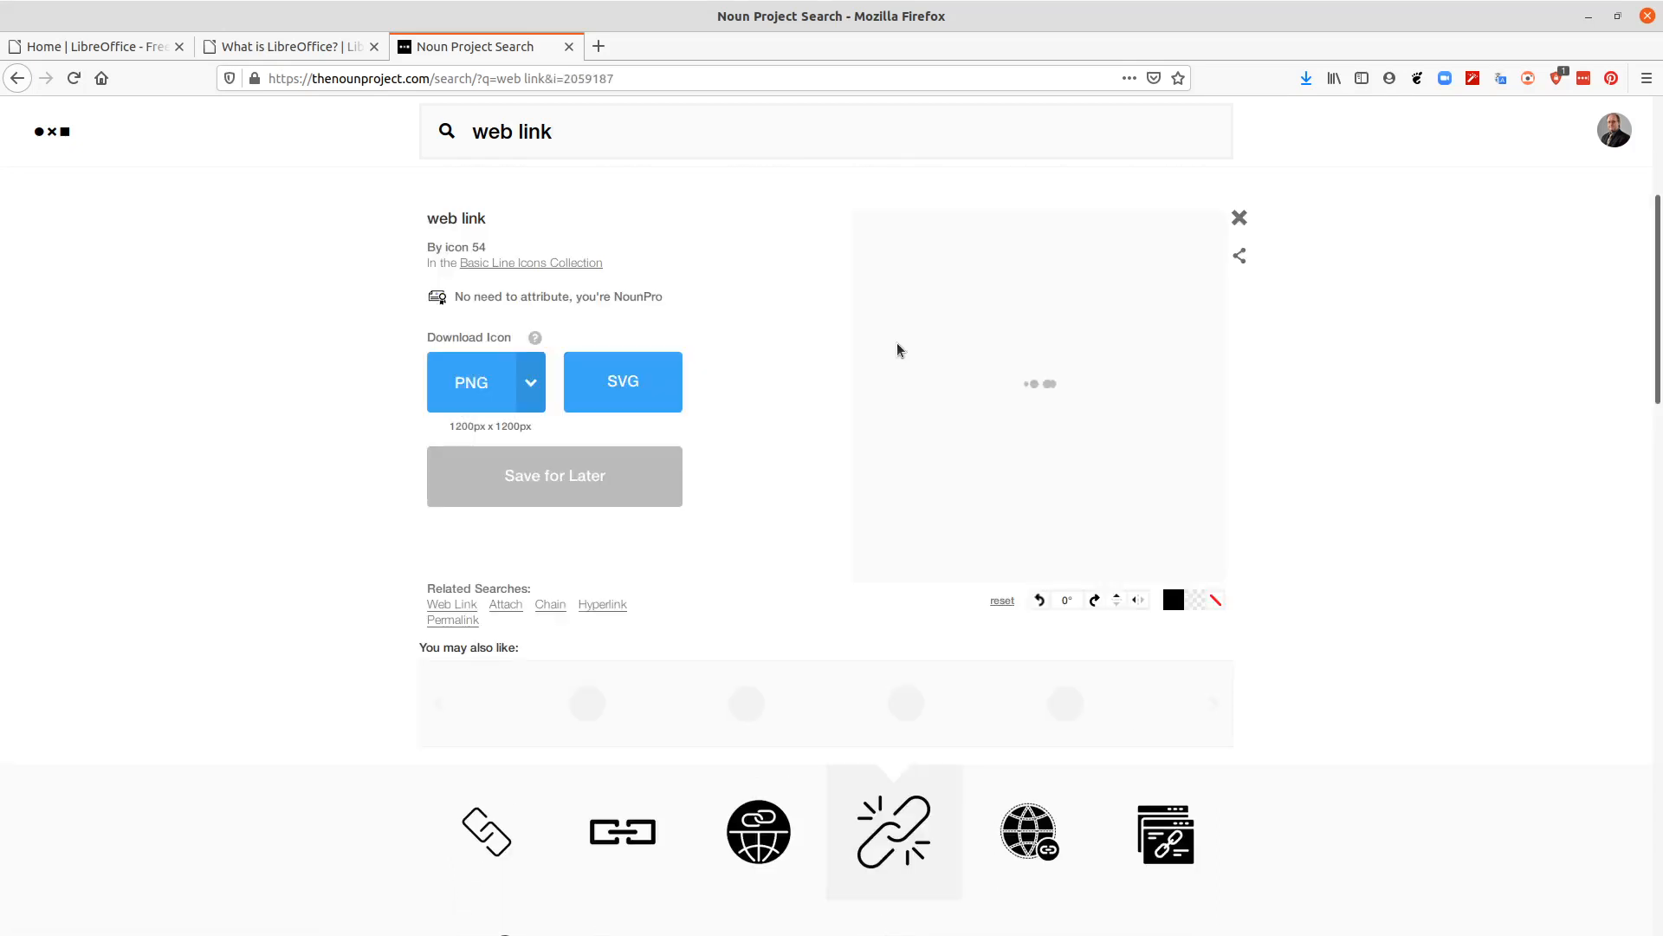
pyautogui.click(618, 380)
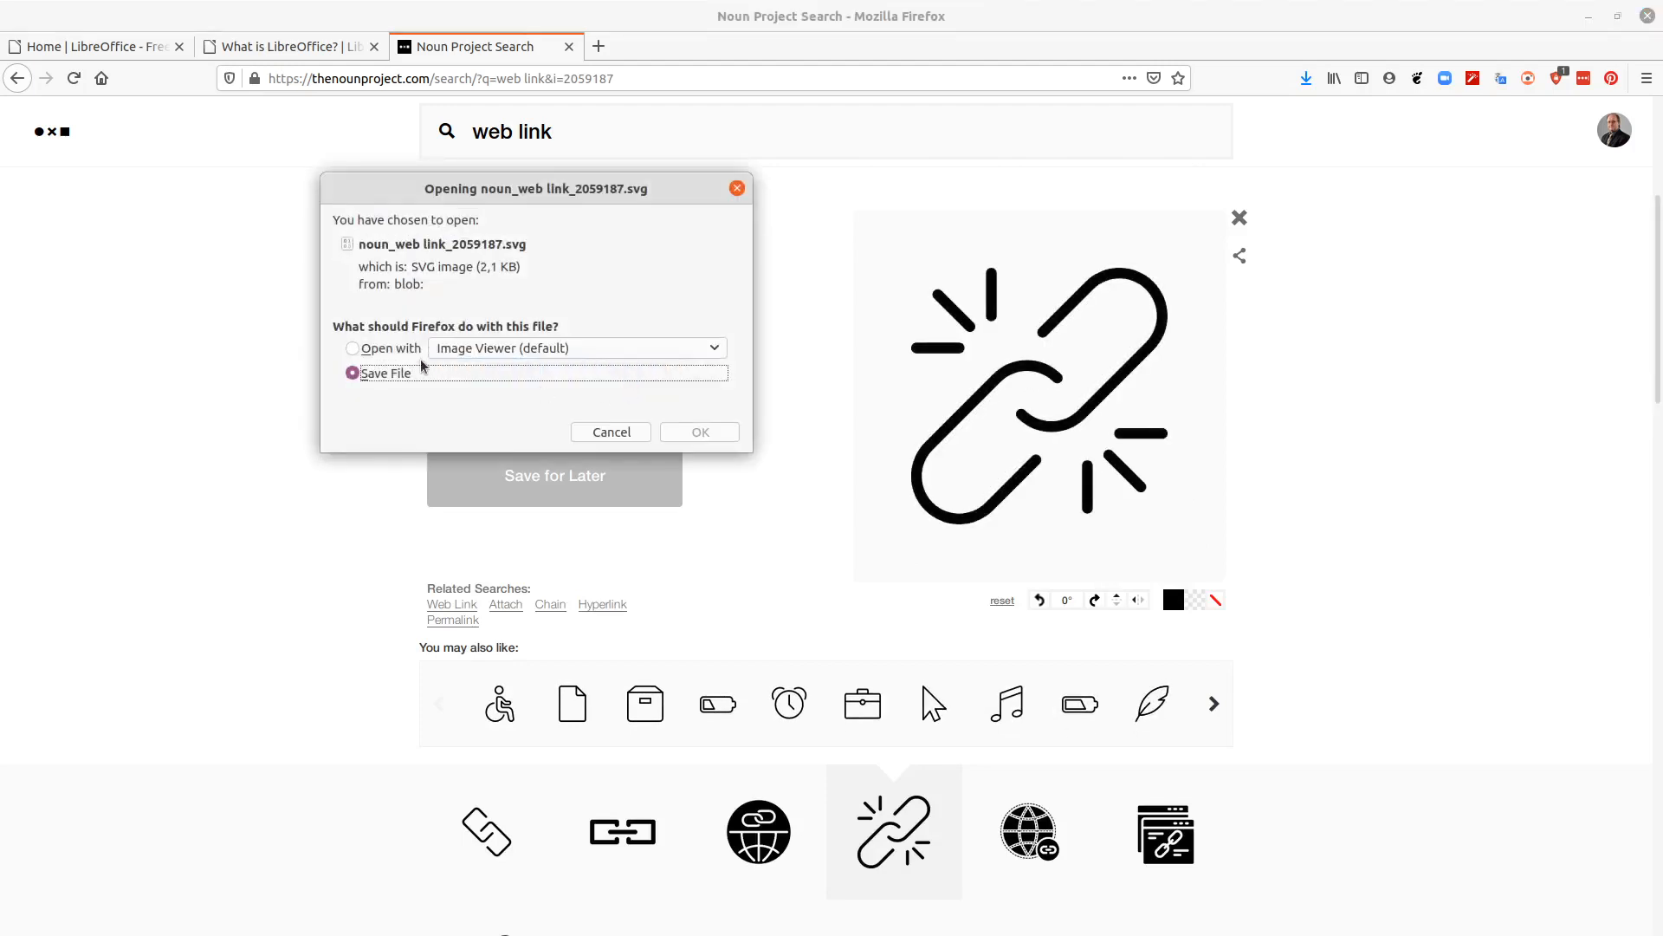
pyautogui.click(697, 433)
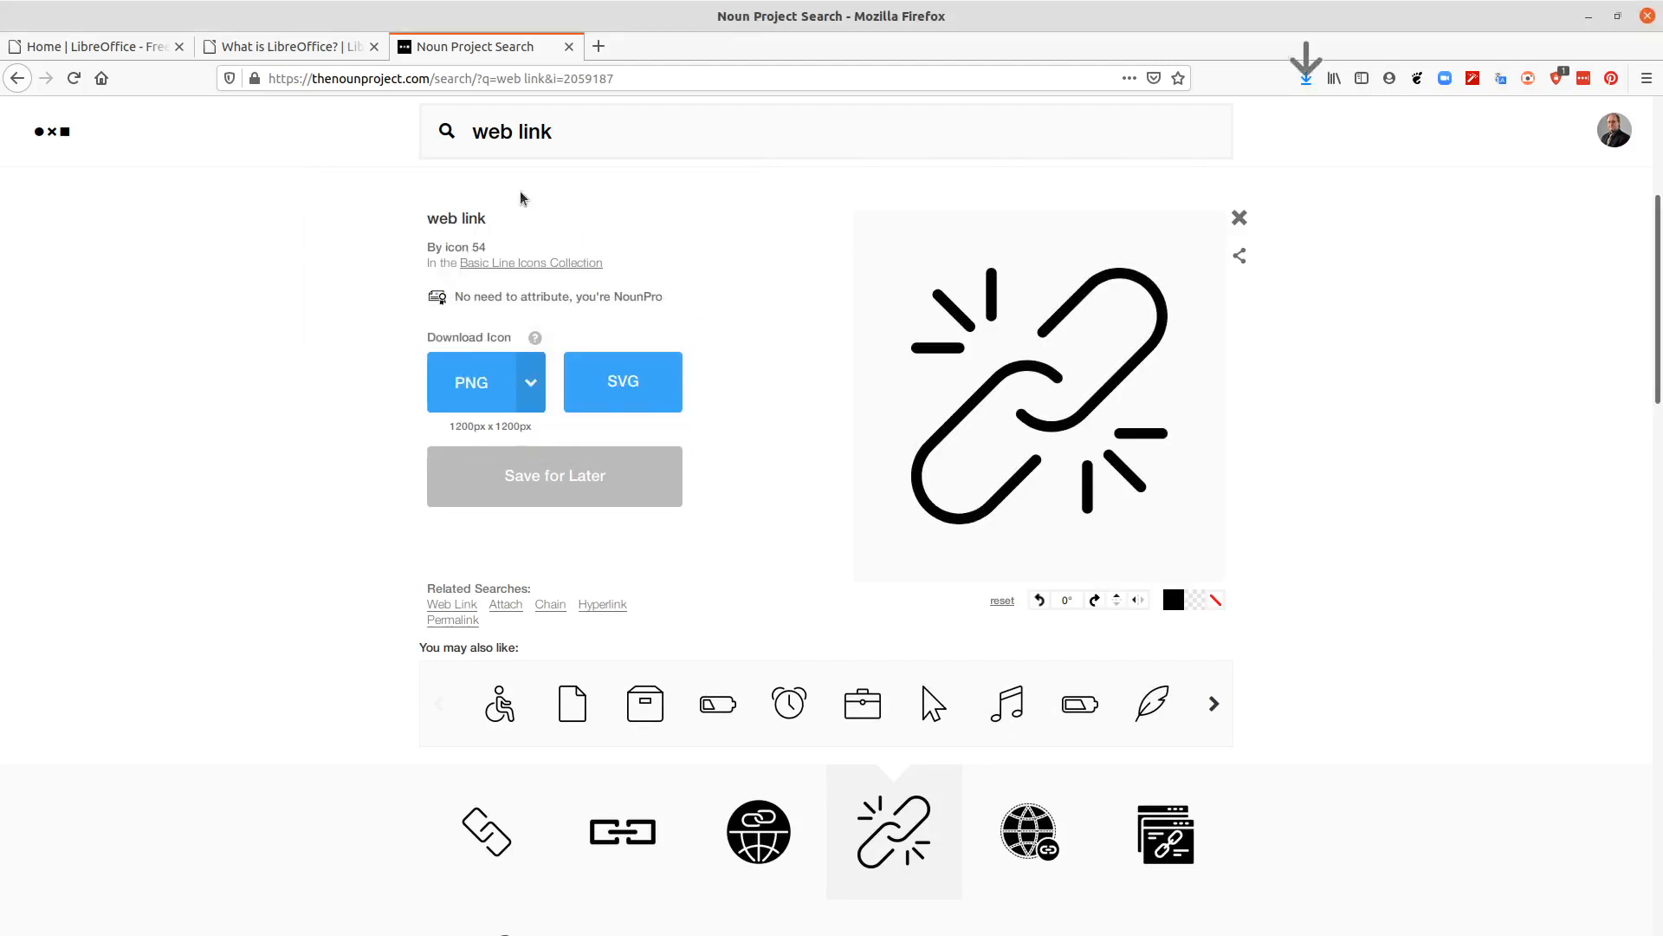
# - Search for "click" and save the solid black arrow cursor icon with thick rounded rays as an SVG file
pyautogui.moveTo(574, 130); pyautogui.dragTo(35, 116)
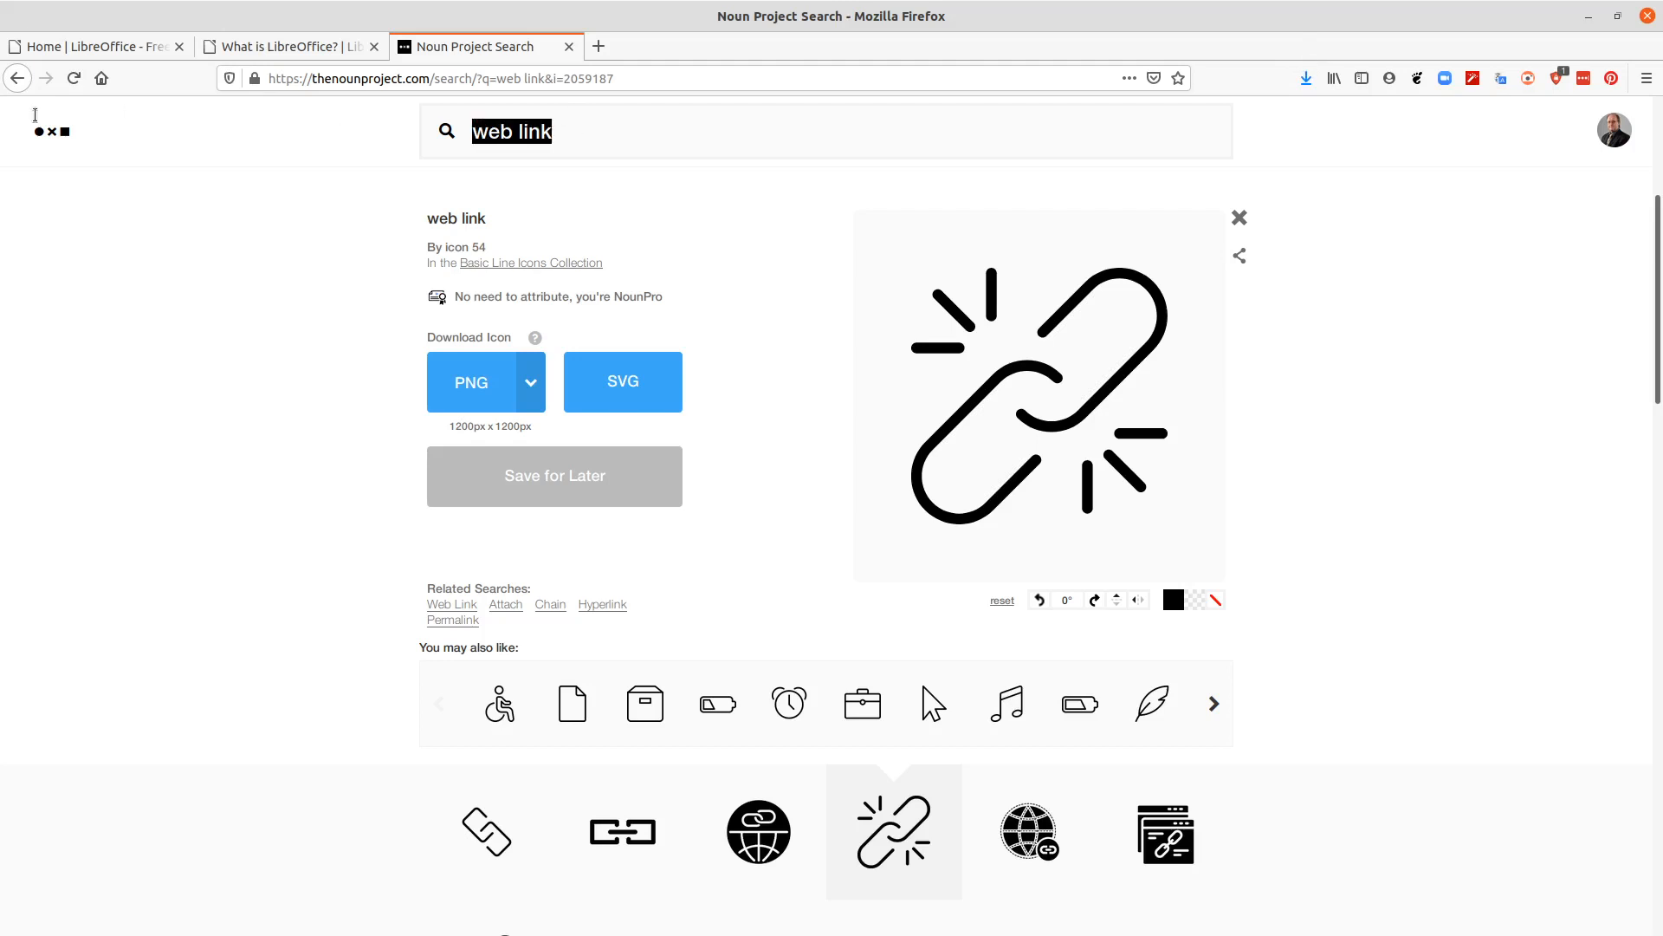
pyautogui.moveTo(36, 116)
pyautogui.write('click')
pyautogui.press('Return')
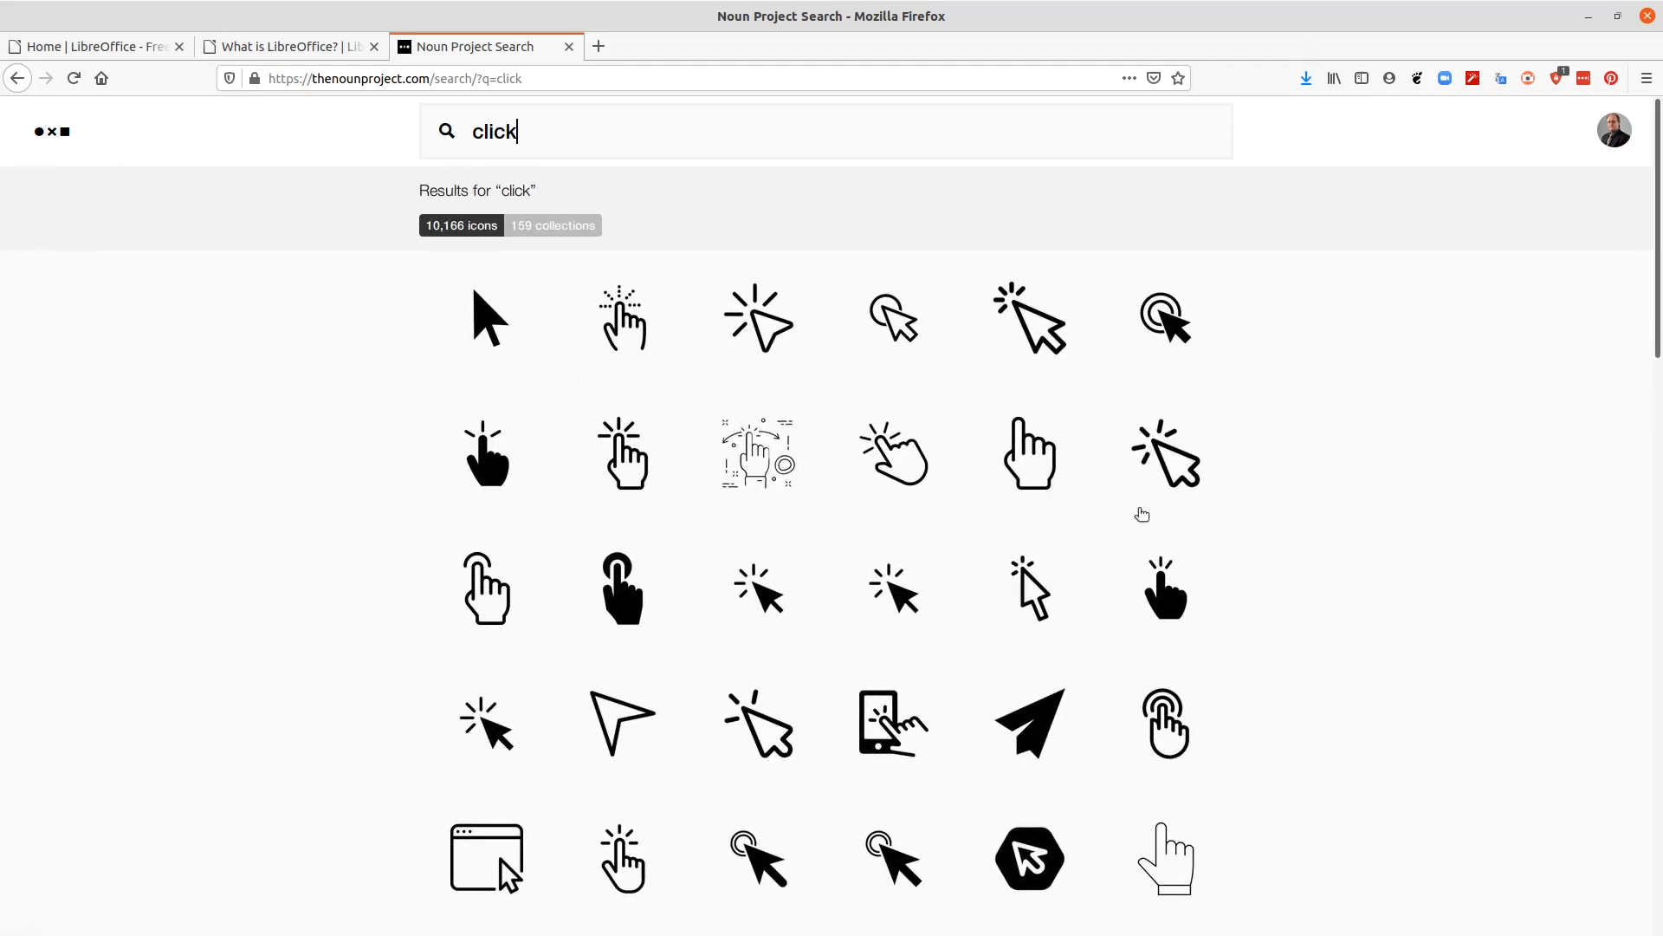
pyautogui.scroll(-8, 958, 352)
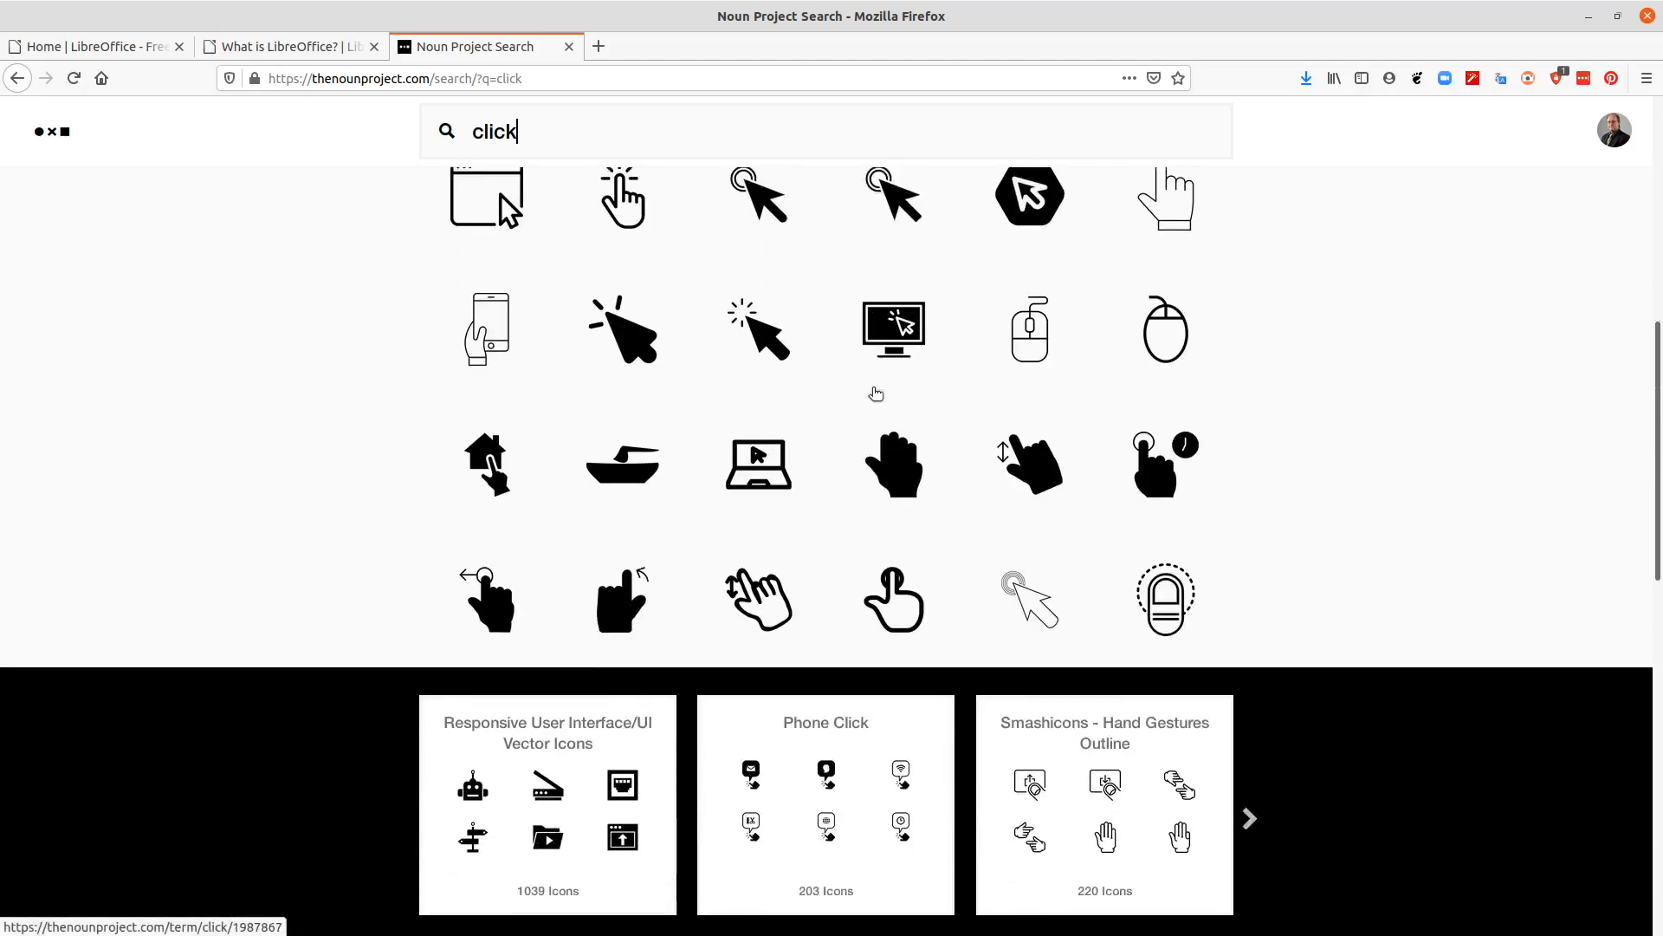
pyautogui.scroll(-10, 875, 394)
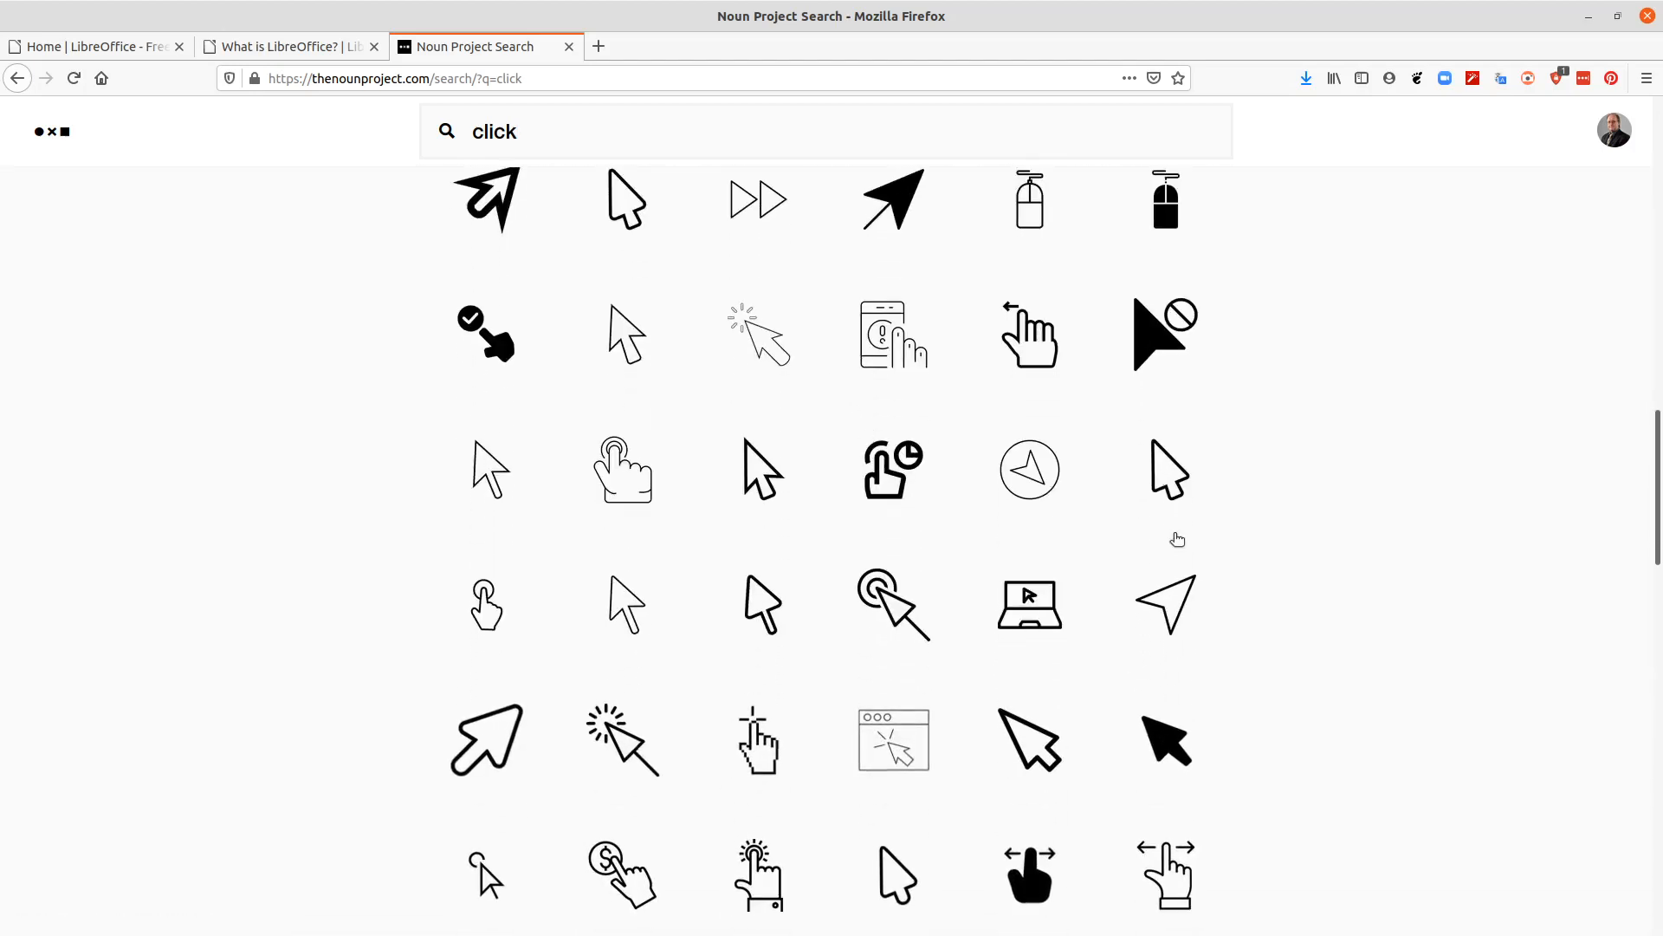
pyautogui.scroll(-4, 1177, 539)
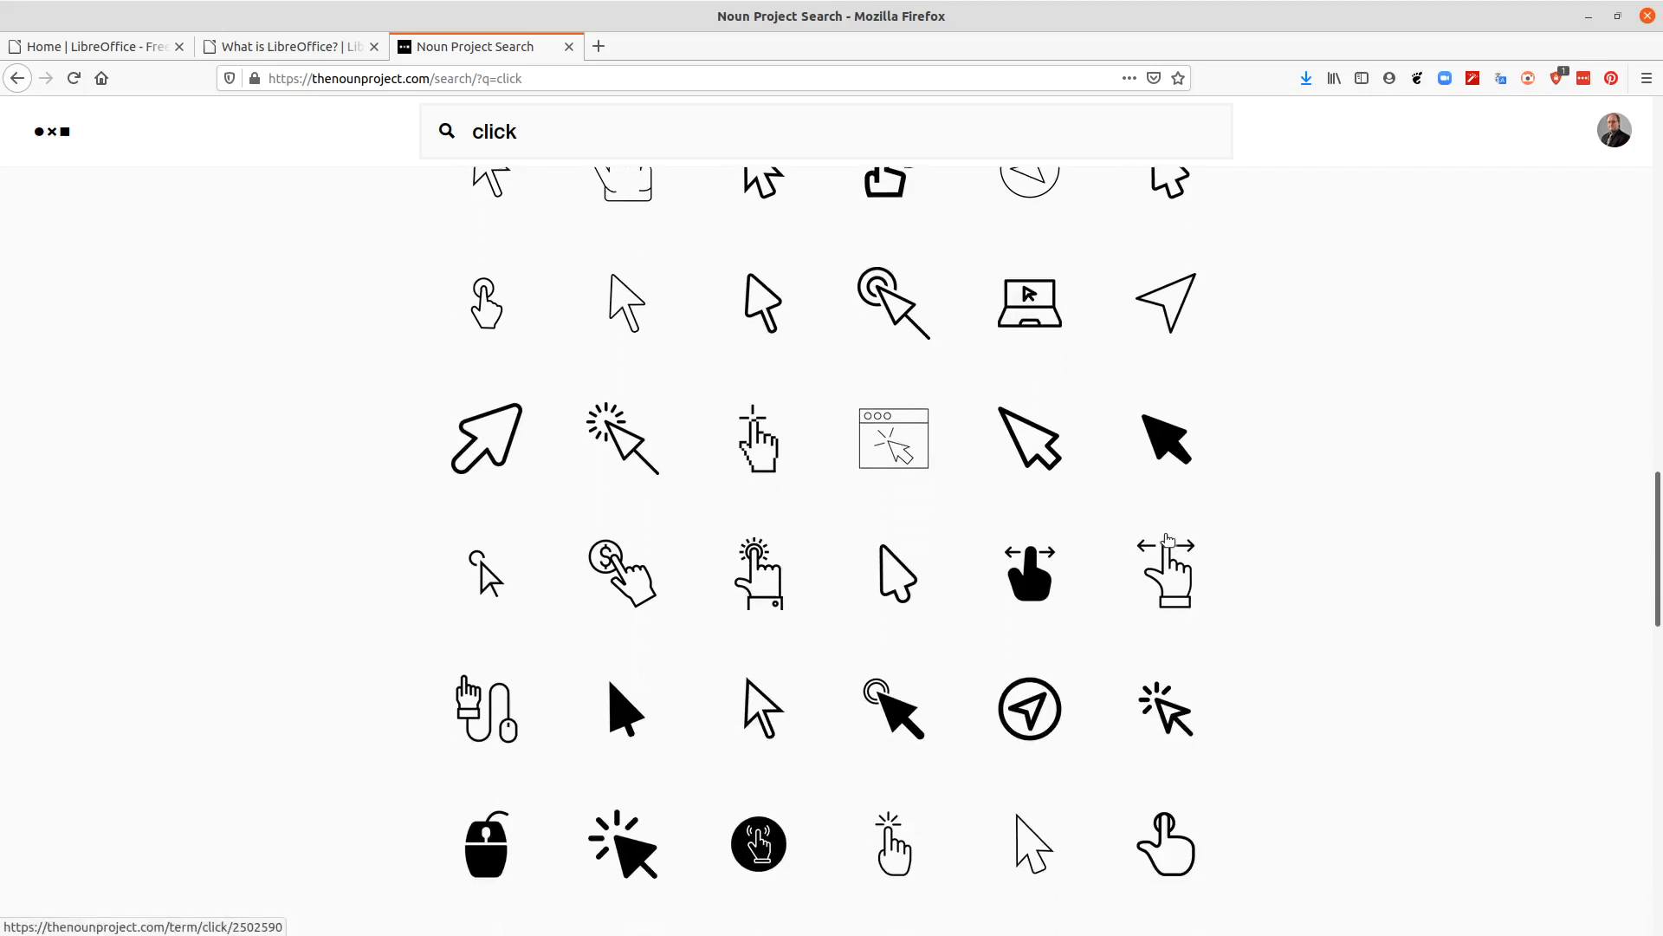
pyautogui.scroll(-4, 1167, 539)
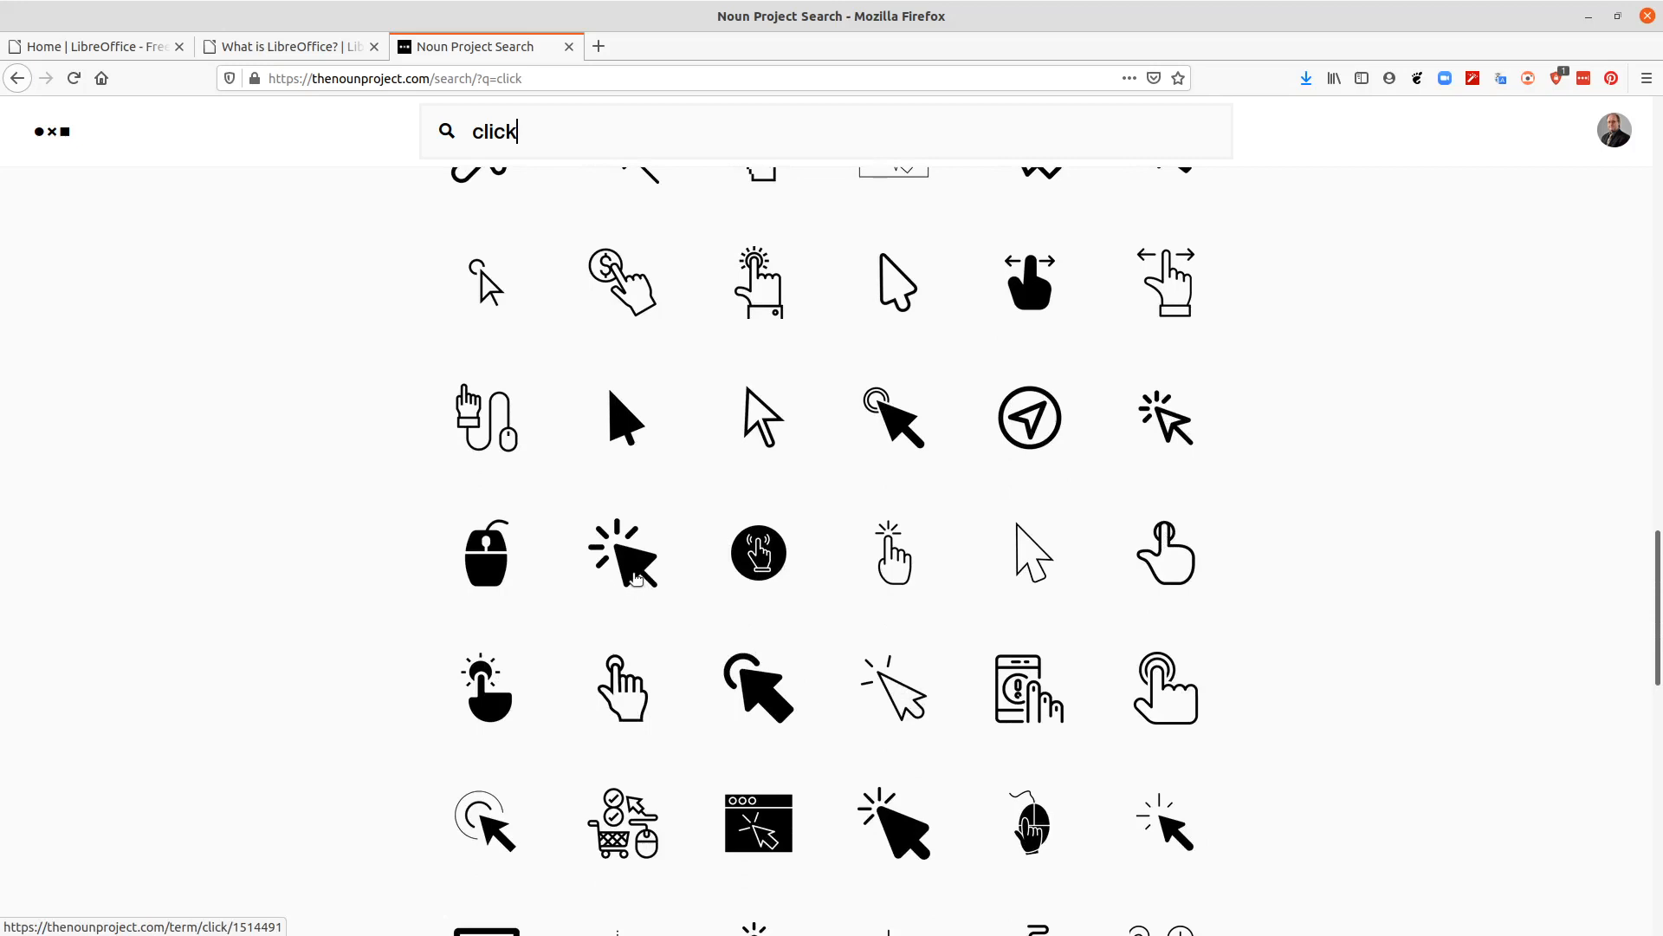
pyautogui.click(637, 578)
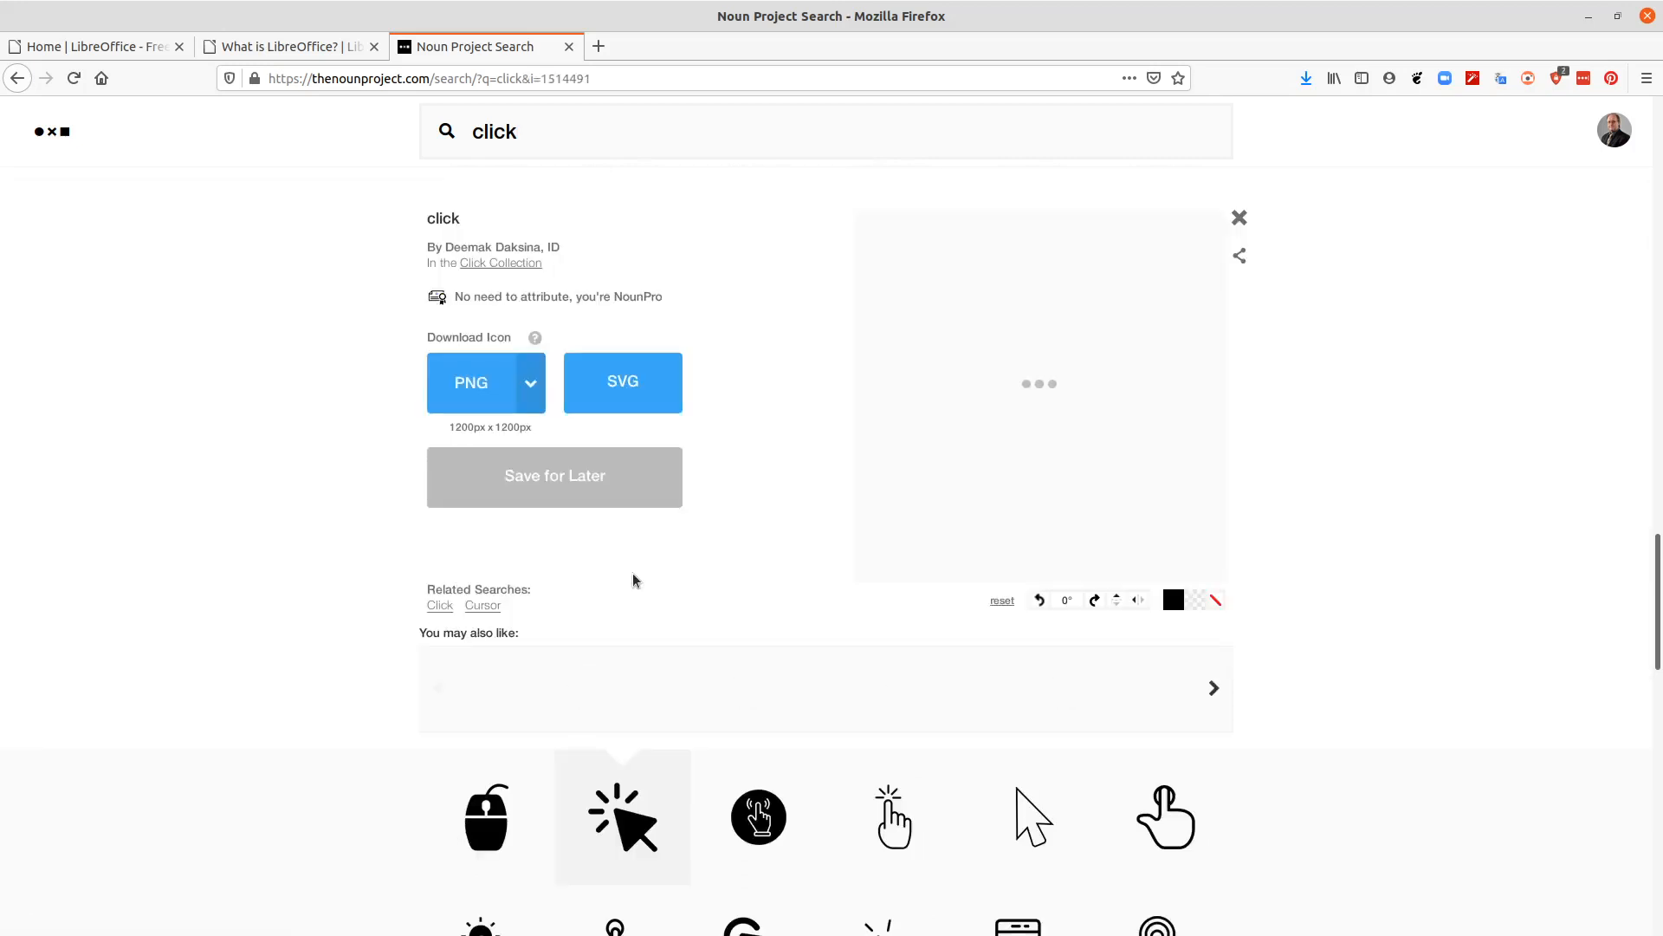
pyautogui.click(623, 388)
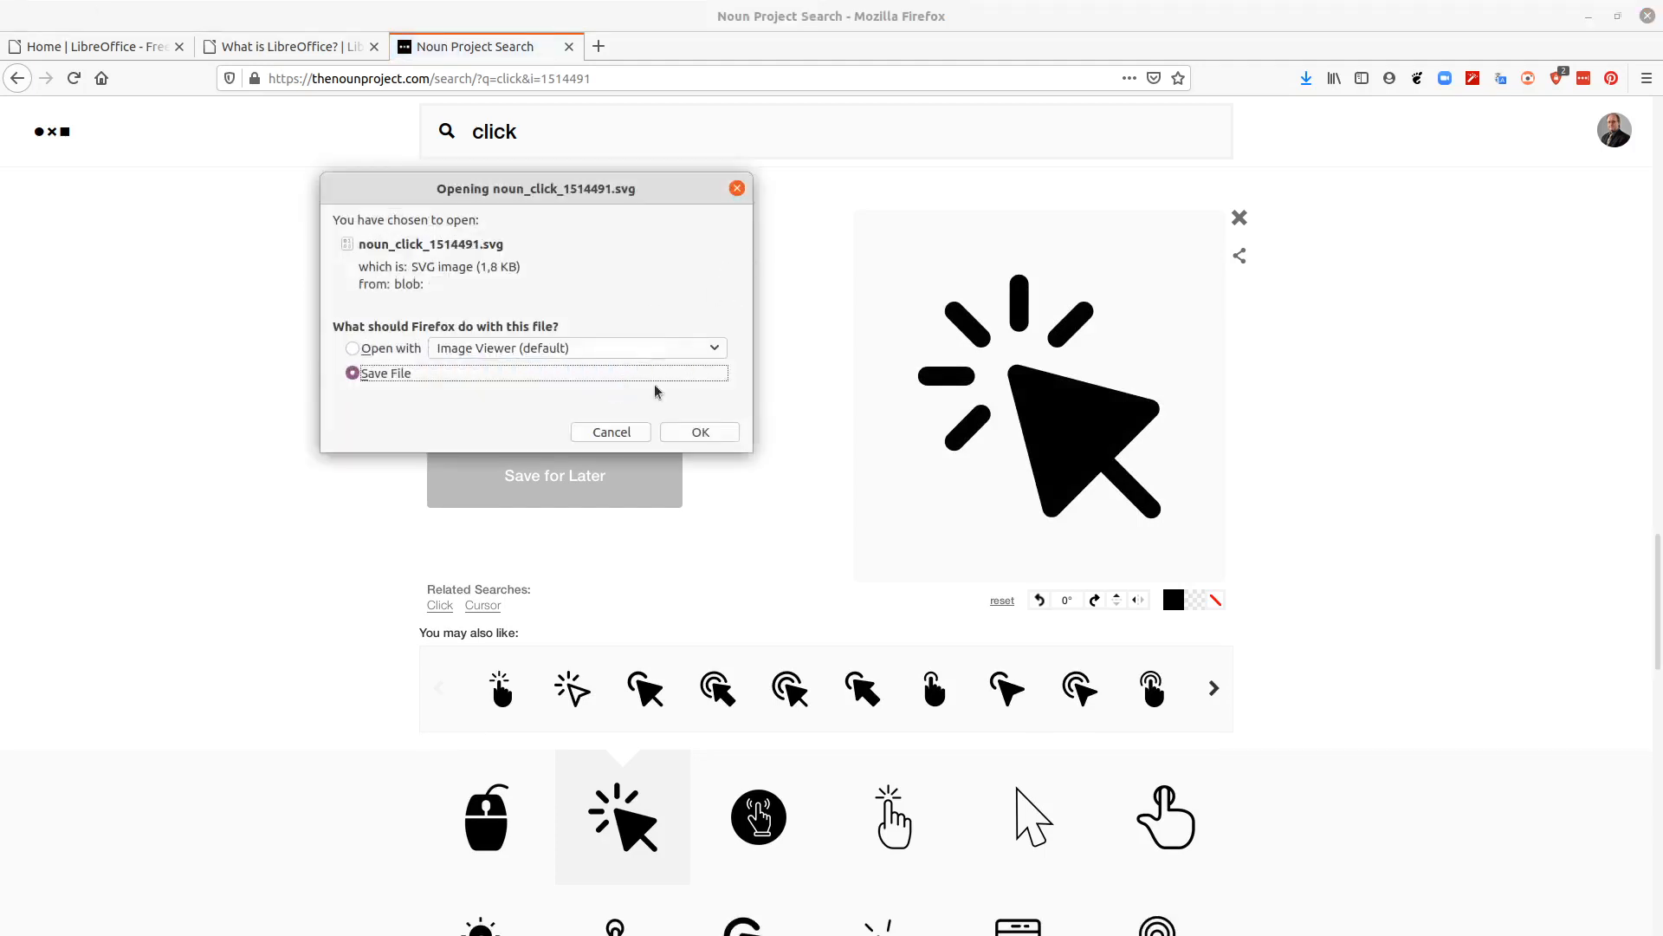
pyautogui.click(692, 431)
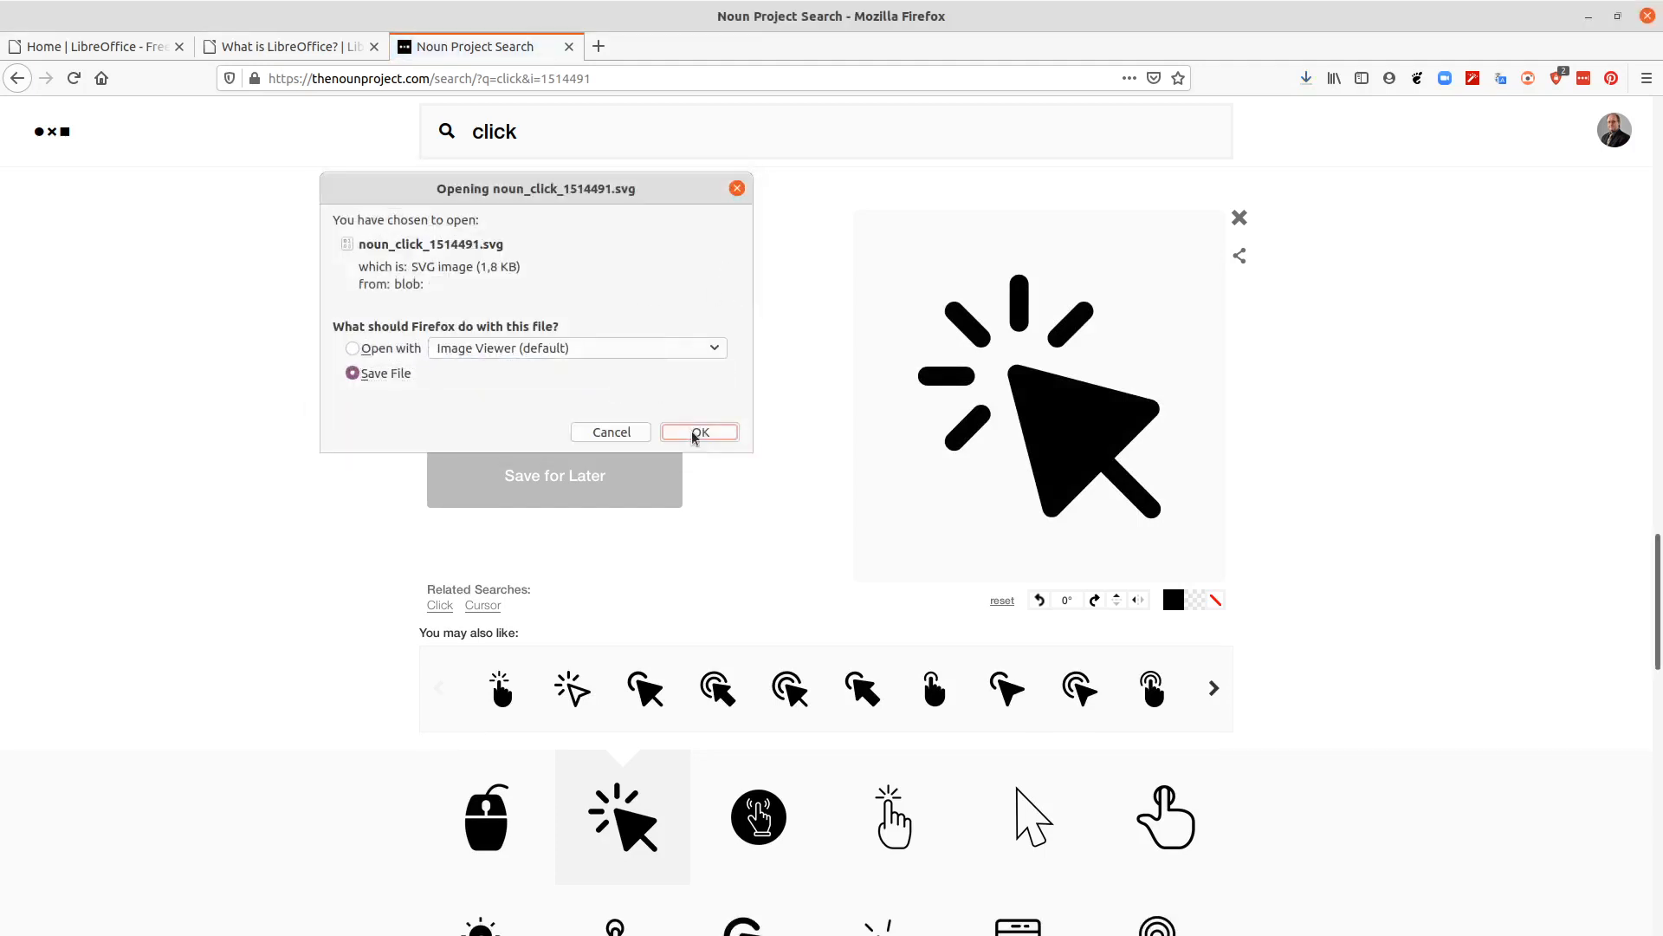
# - Minimise the browser and place the Downloads folder window partly over the 50-lo-draw-with-icons folder window, keeping both accessible
pyautogui.click(1587, 18)
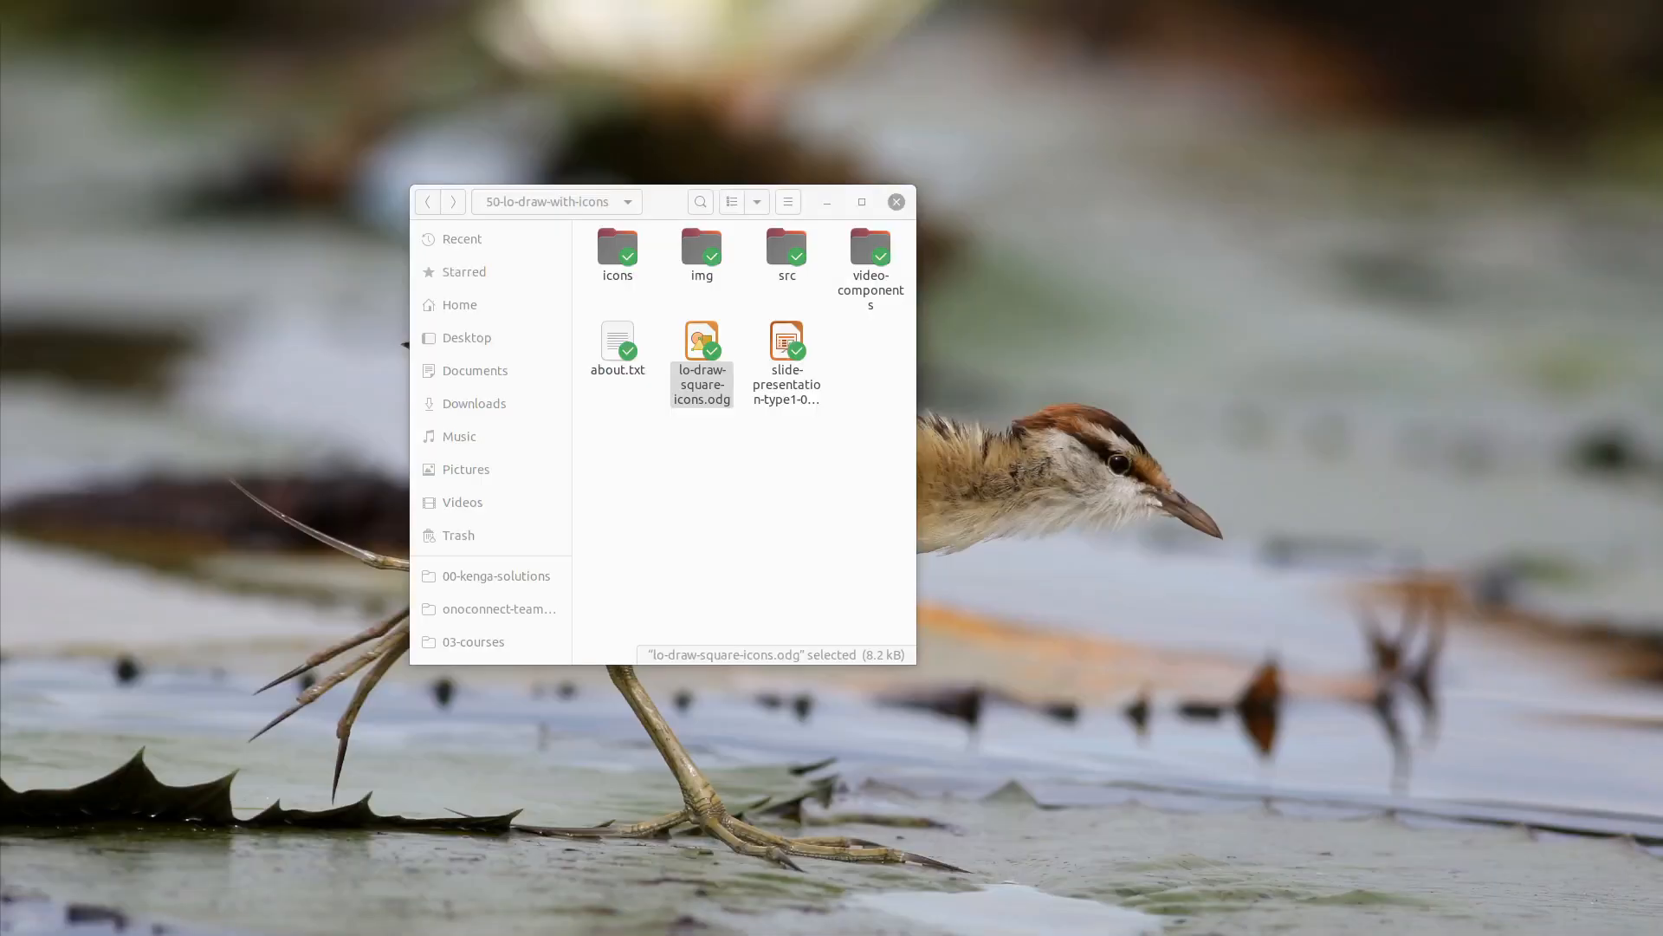
pyautogui.moveTo(917, 240); pyautogui.dragTo(547, 385)
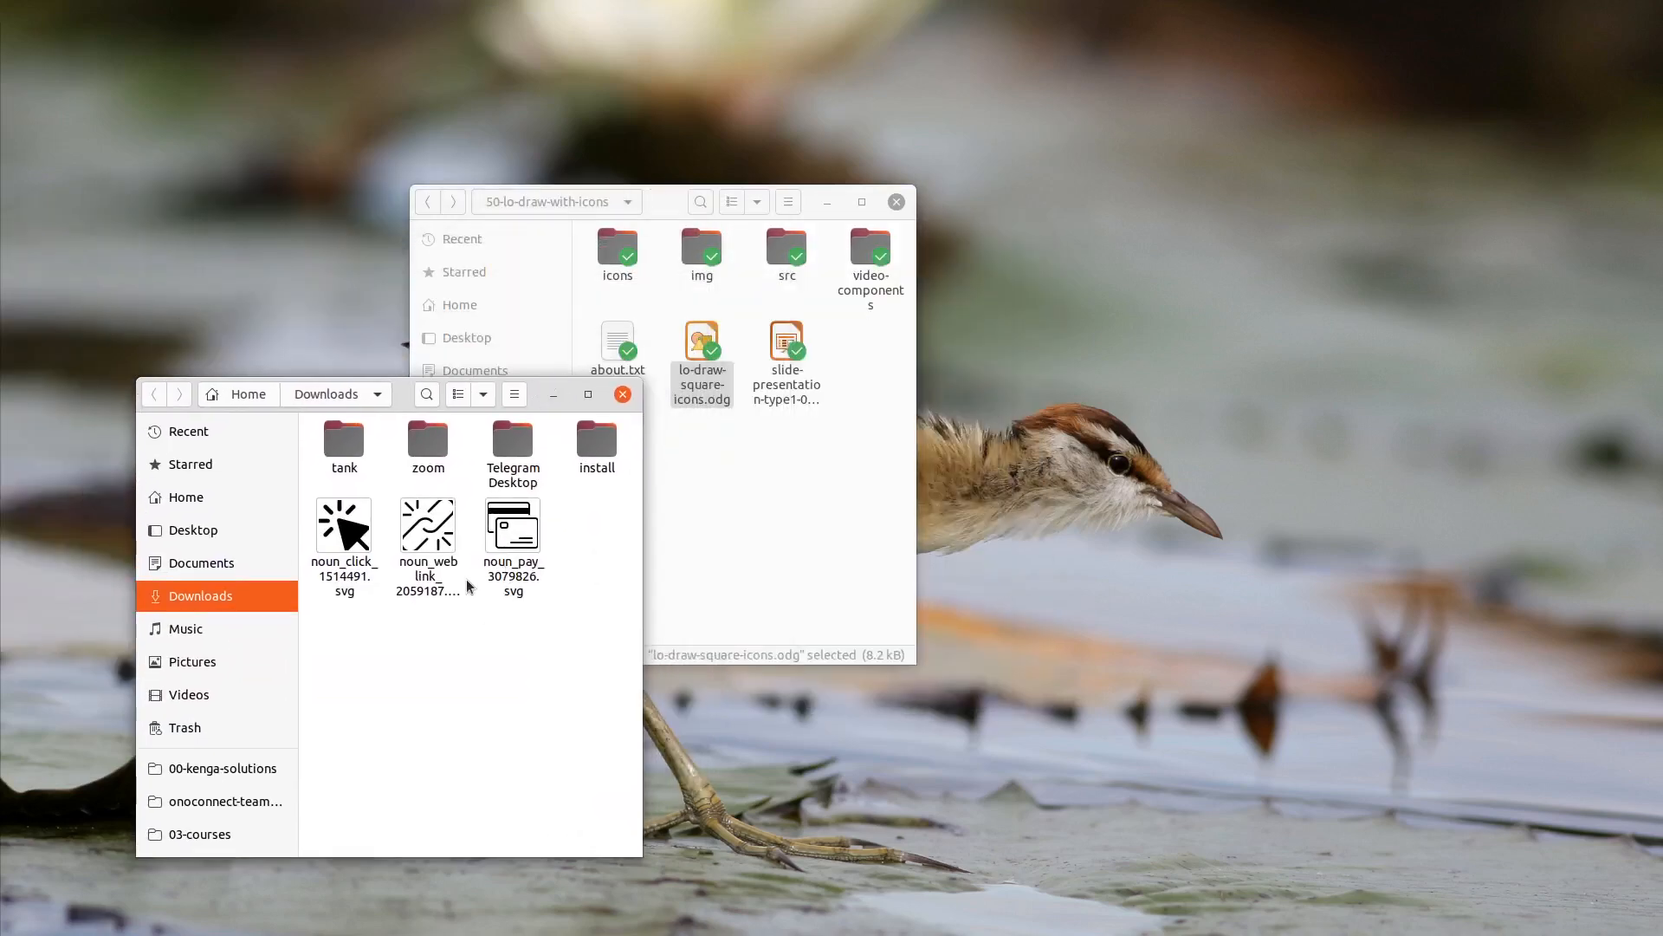
# - Open lo-draw-square-icons.odg from the 50-lo-draw-with-icons folder and review the paper size and margins in its page properties
pyautogui.click(817, 542)
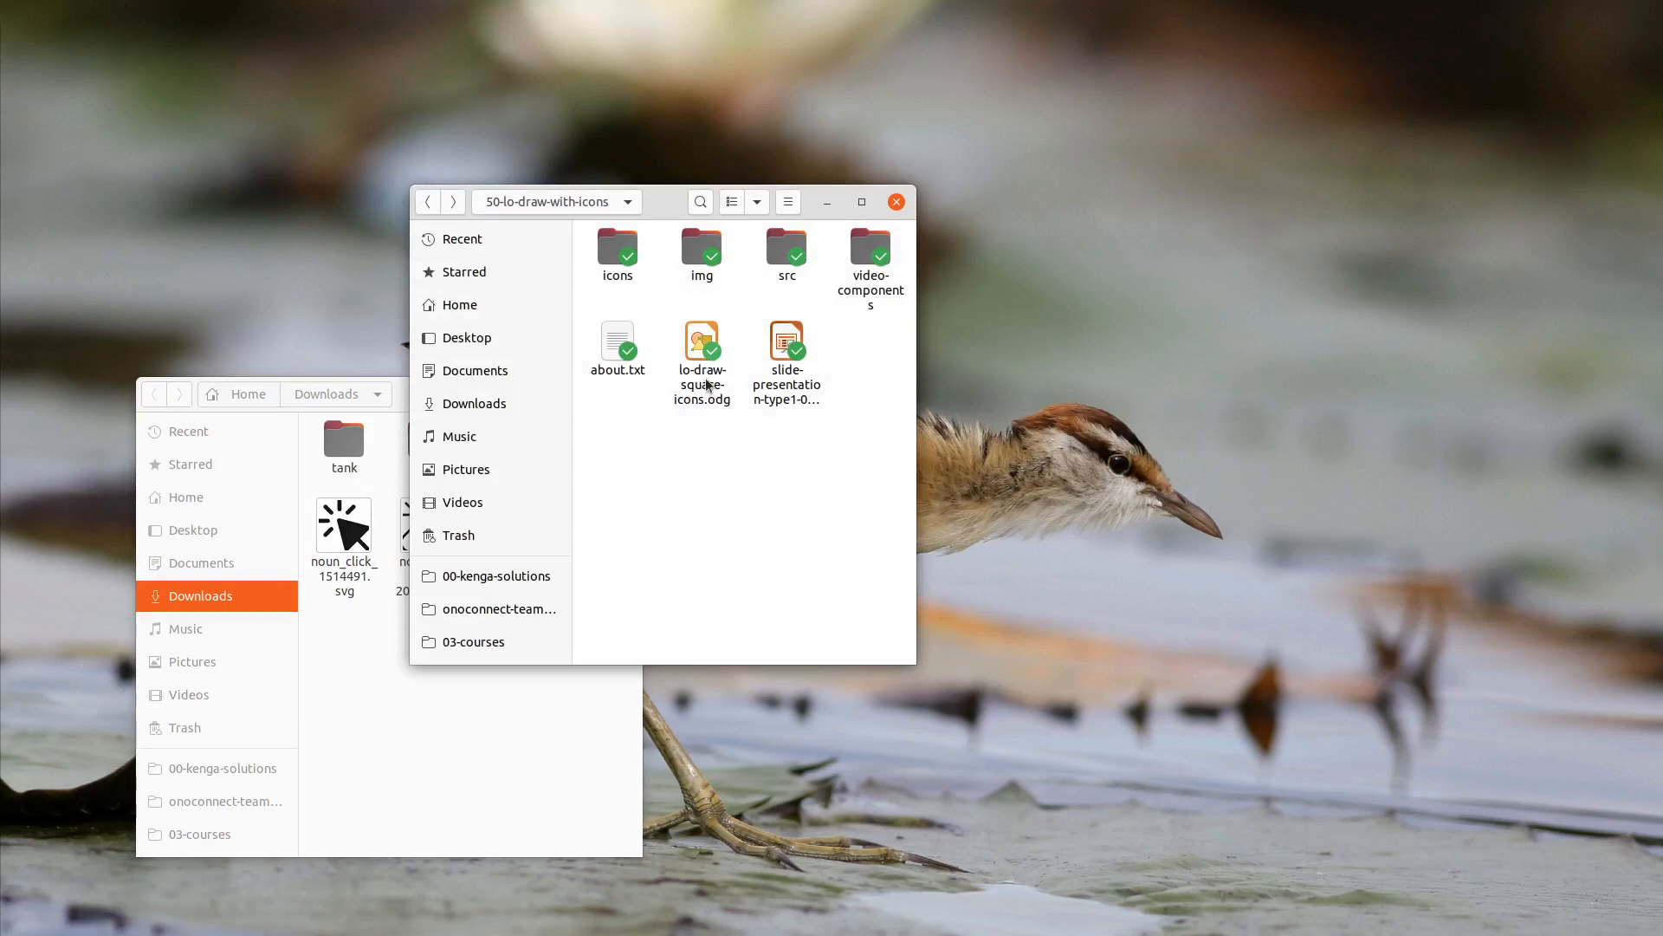
pyautogui.doubleClick(706, 385)
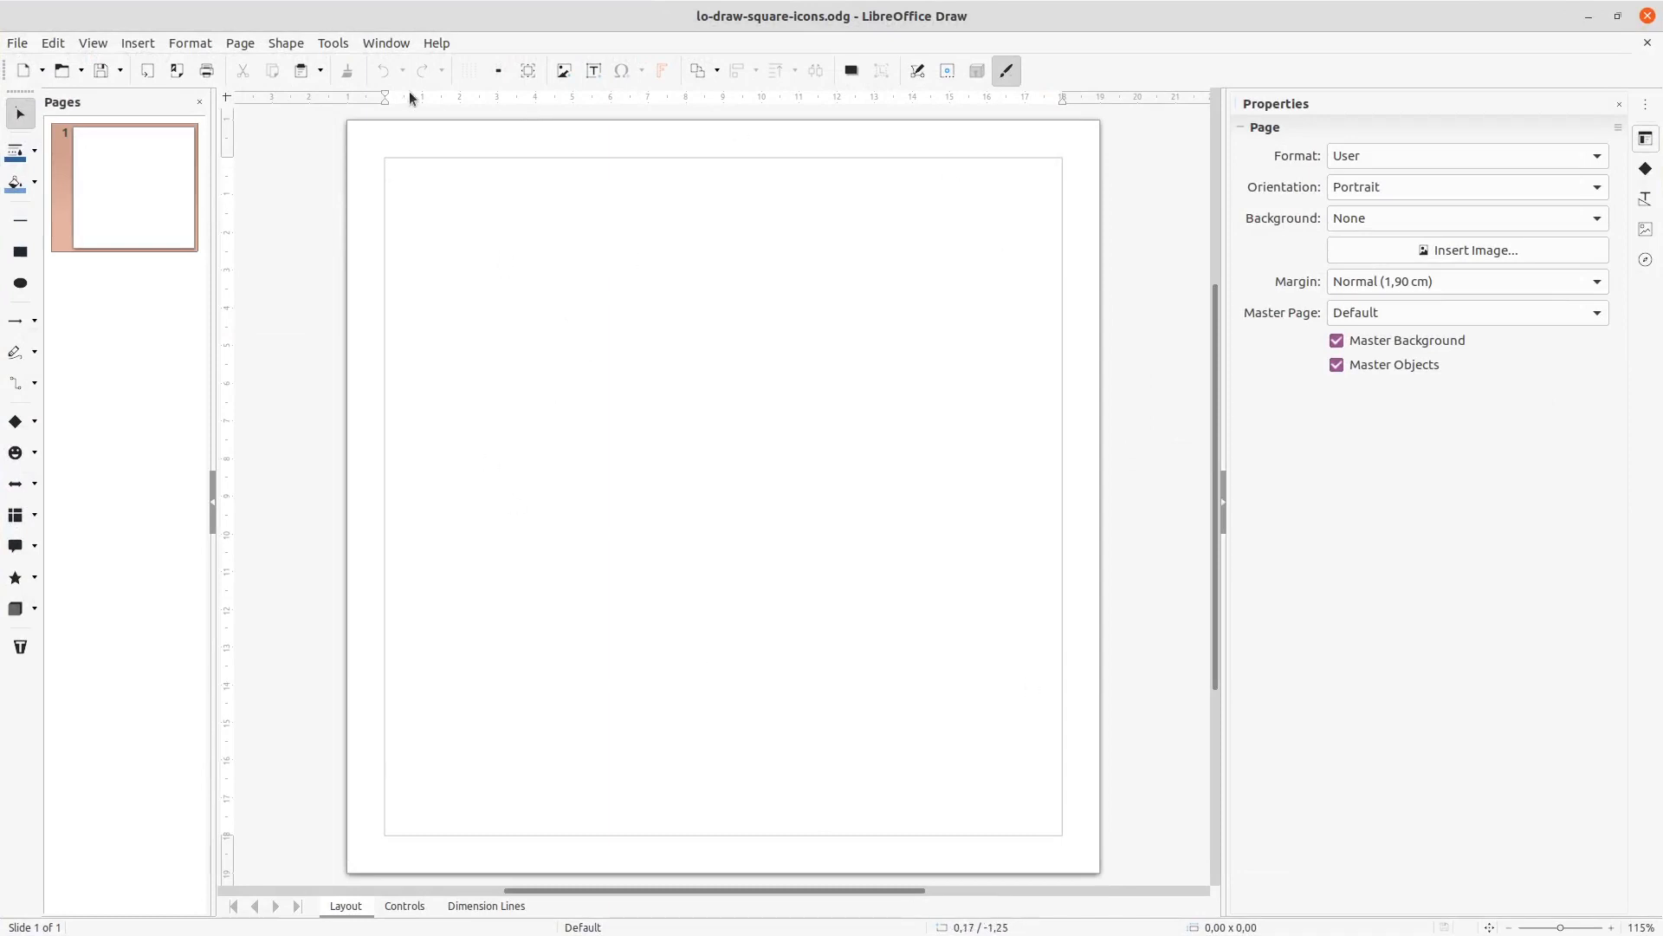
pyautogui.click(246, 43)
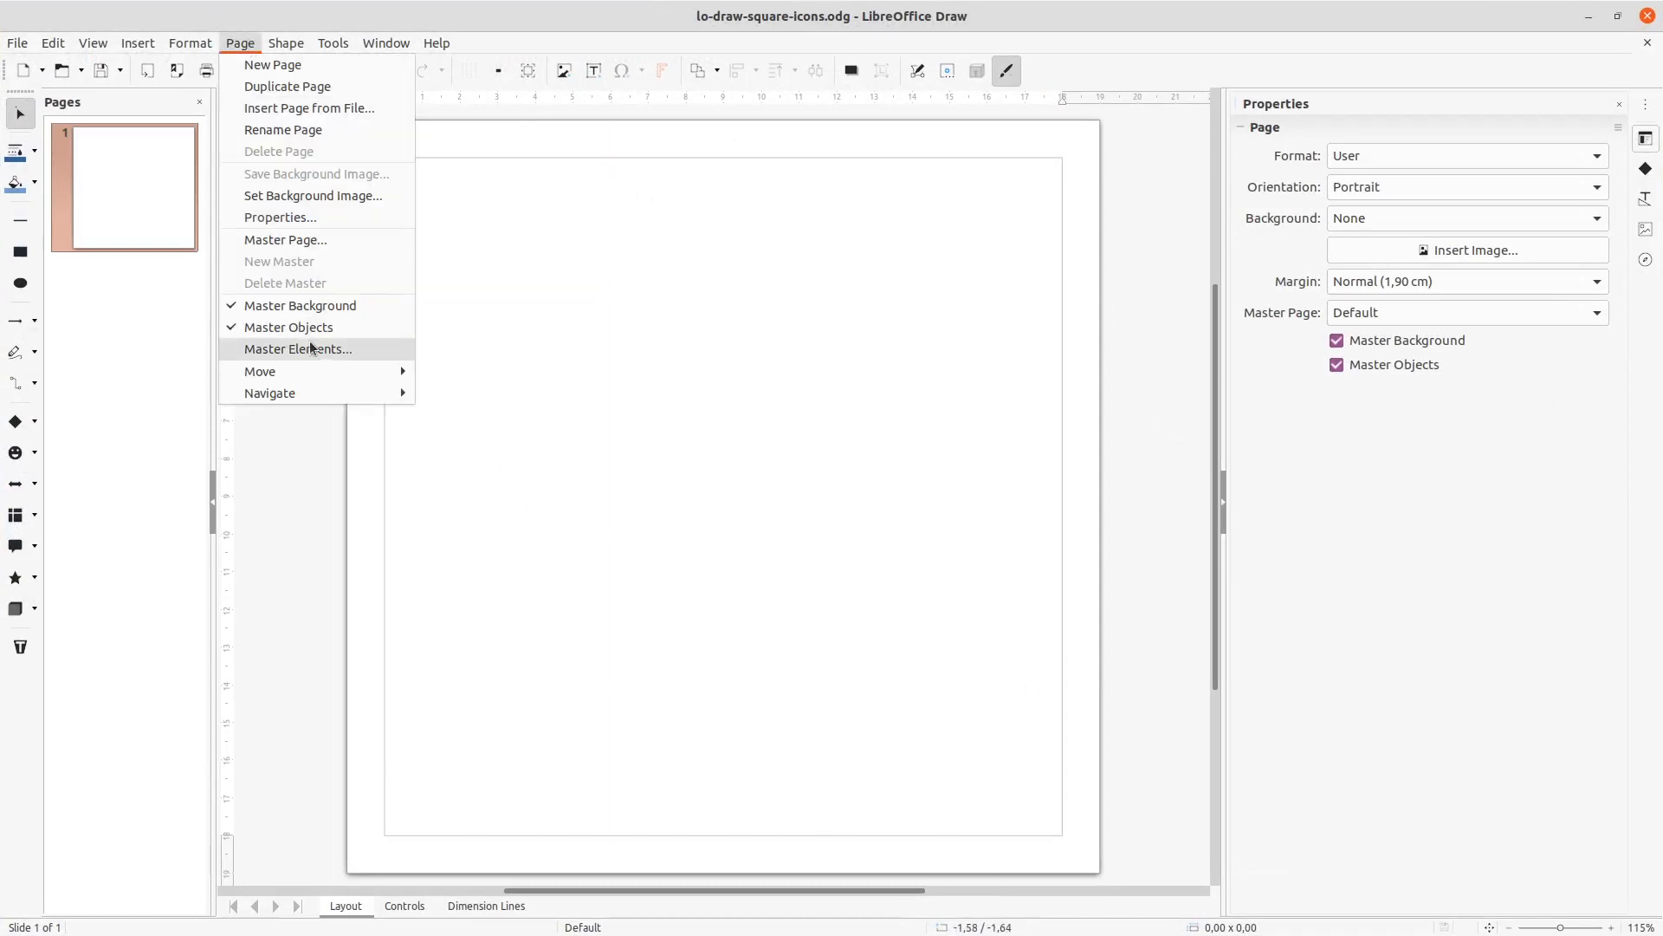
pyautogui.click(321, 219)
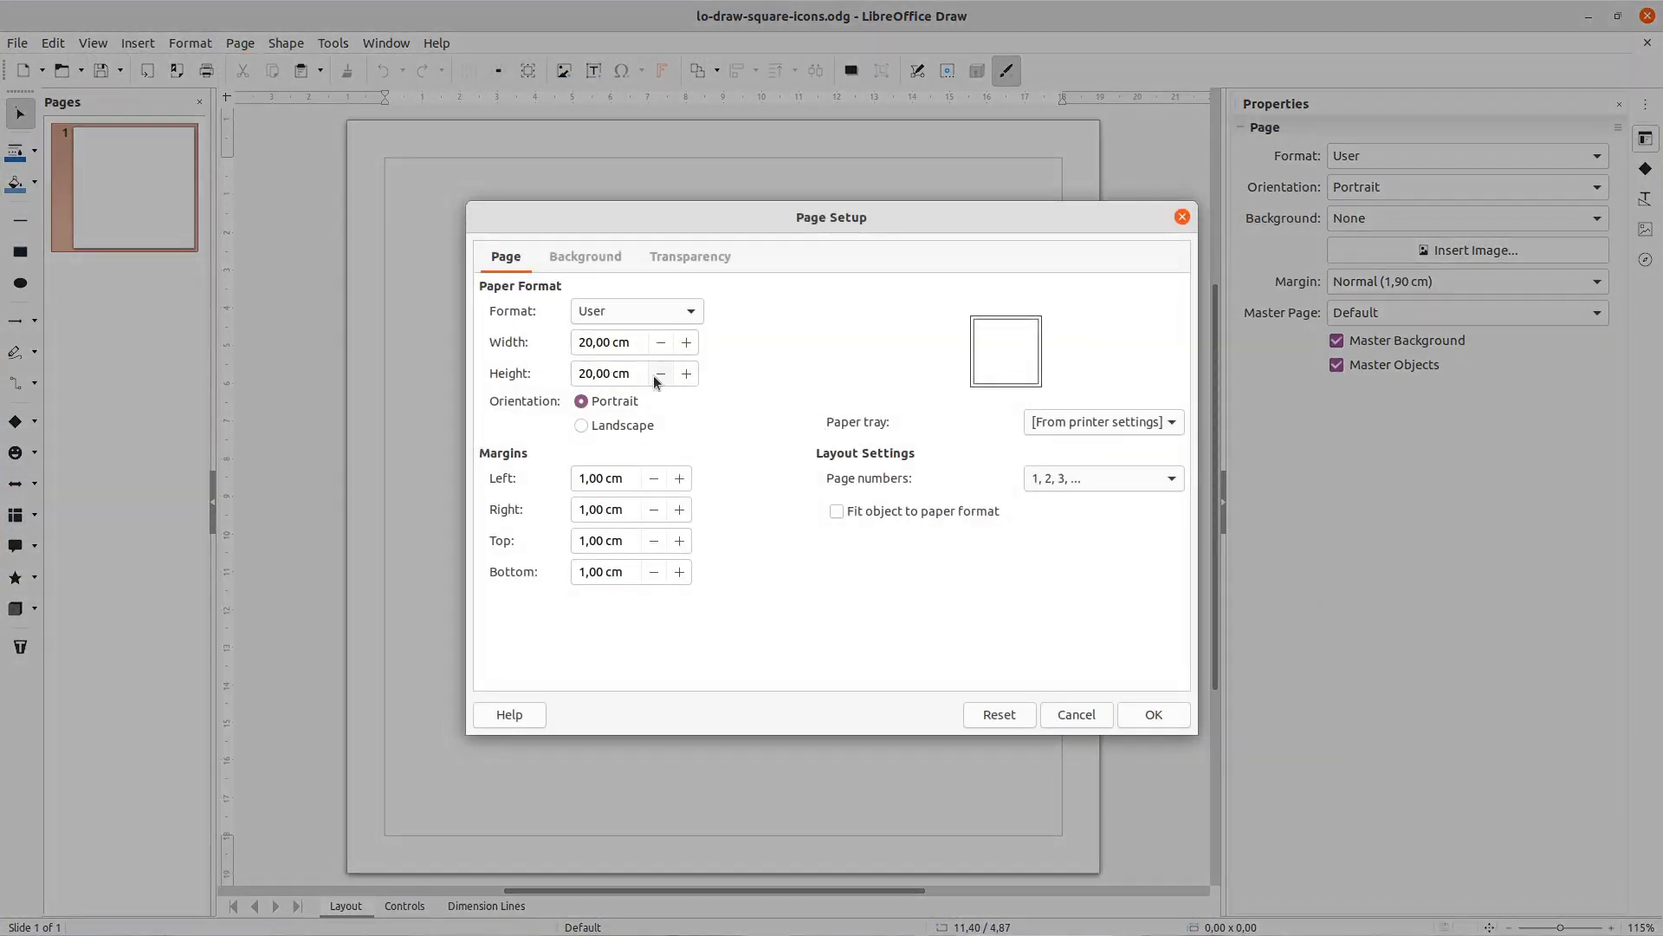
pyautogui.click(1153, 717)
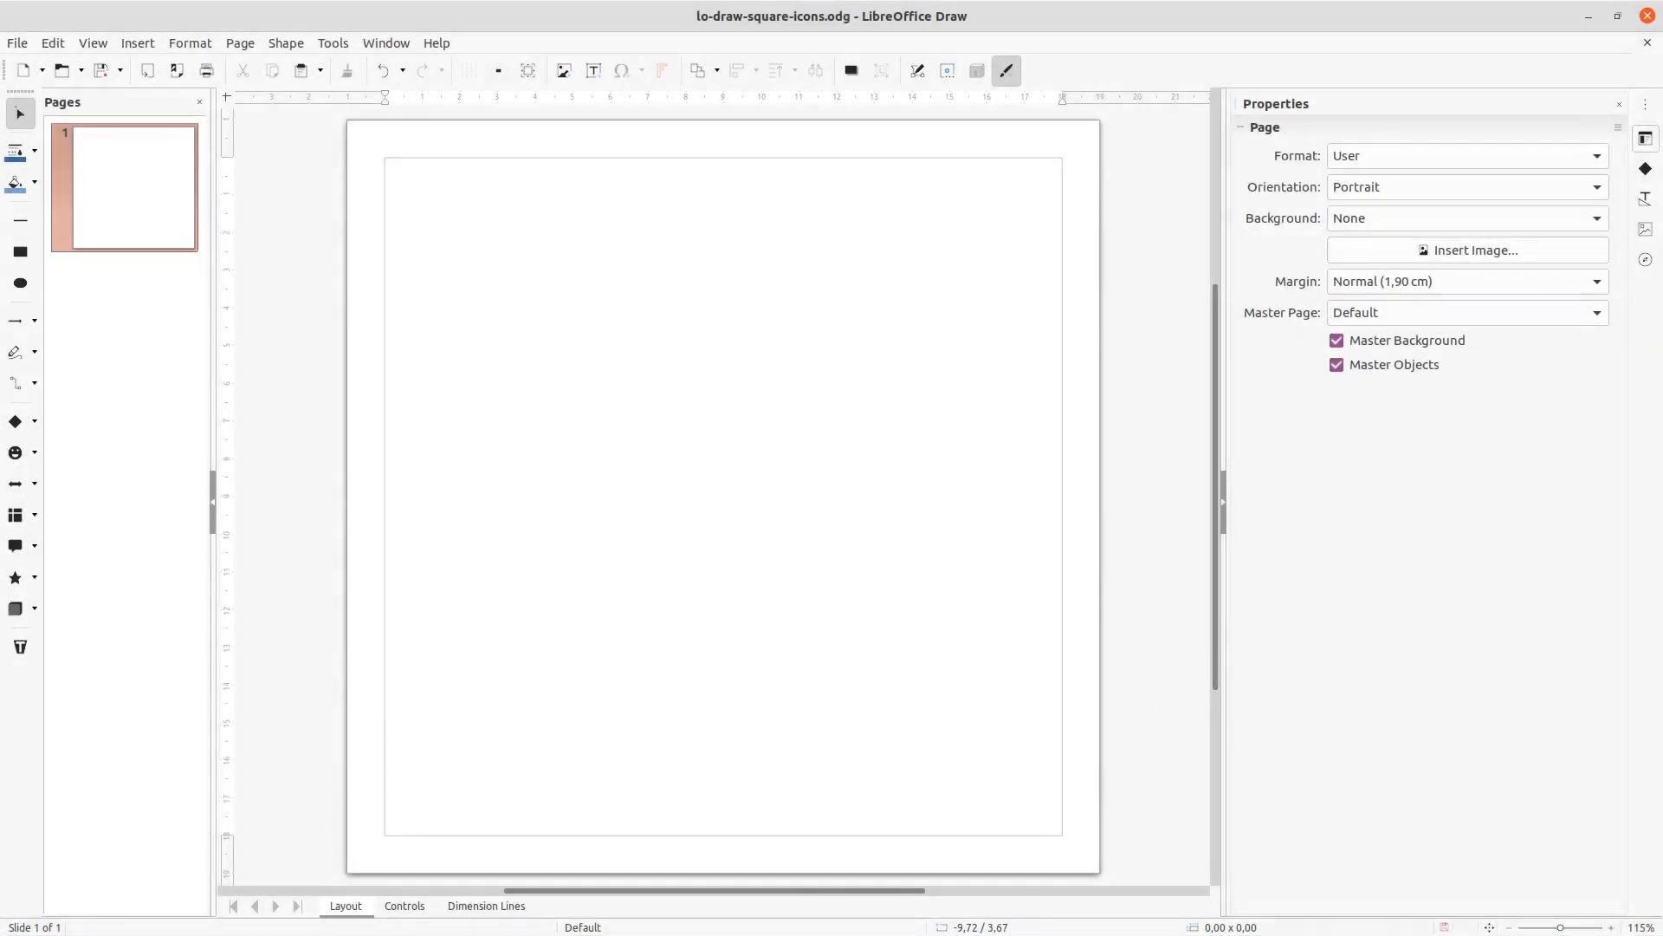
# - Place the click, web link and pay SVG files from the Downloads folder at separate spots on the drawing page and minimise both folder windows
pyautogui.hotkey('alt', 'Tab')
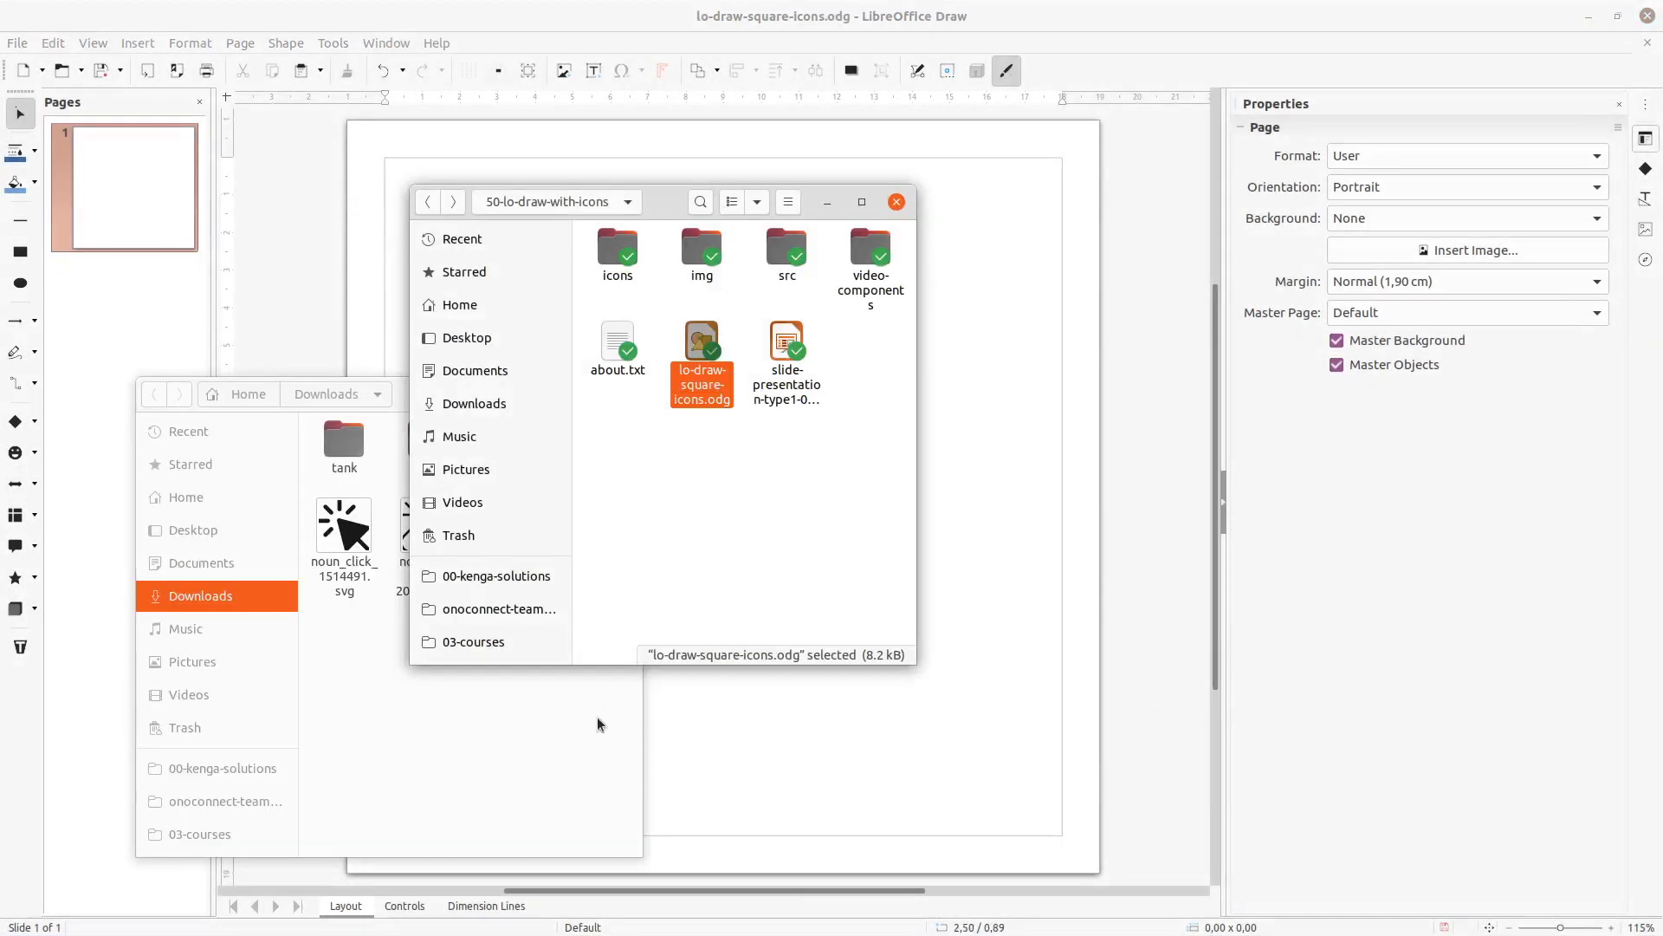
pyautogui.click(827, 202)
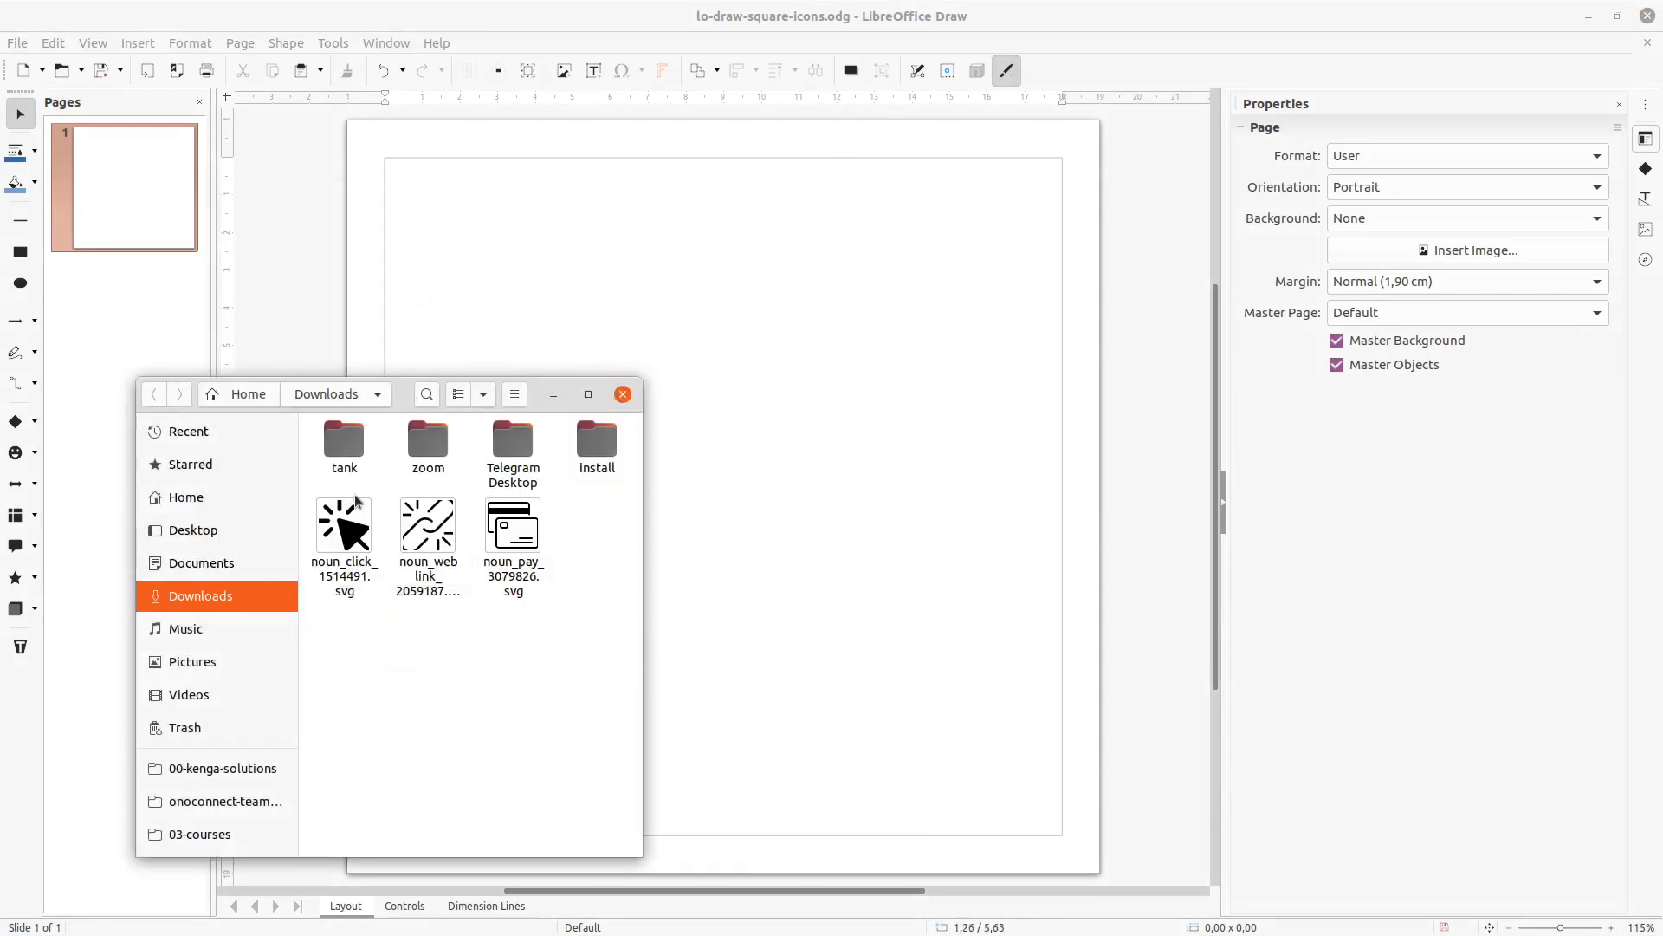
pyautogui.moveTo(346, 523); pyautogui.dragTo(707, 232)
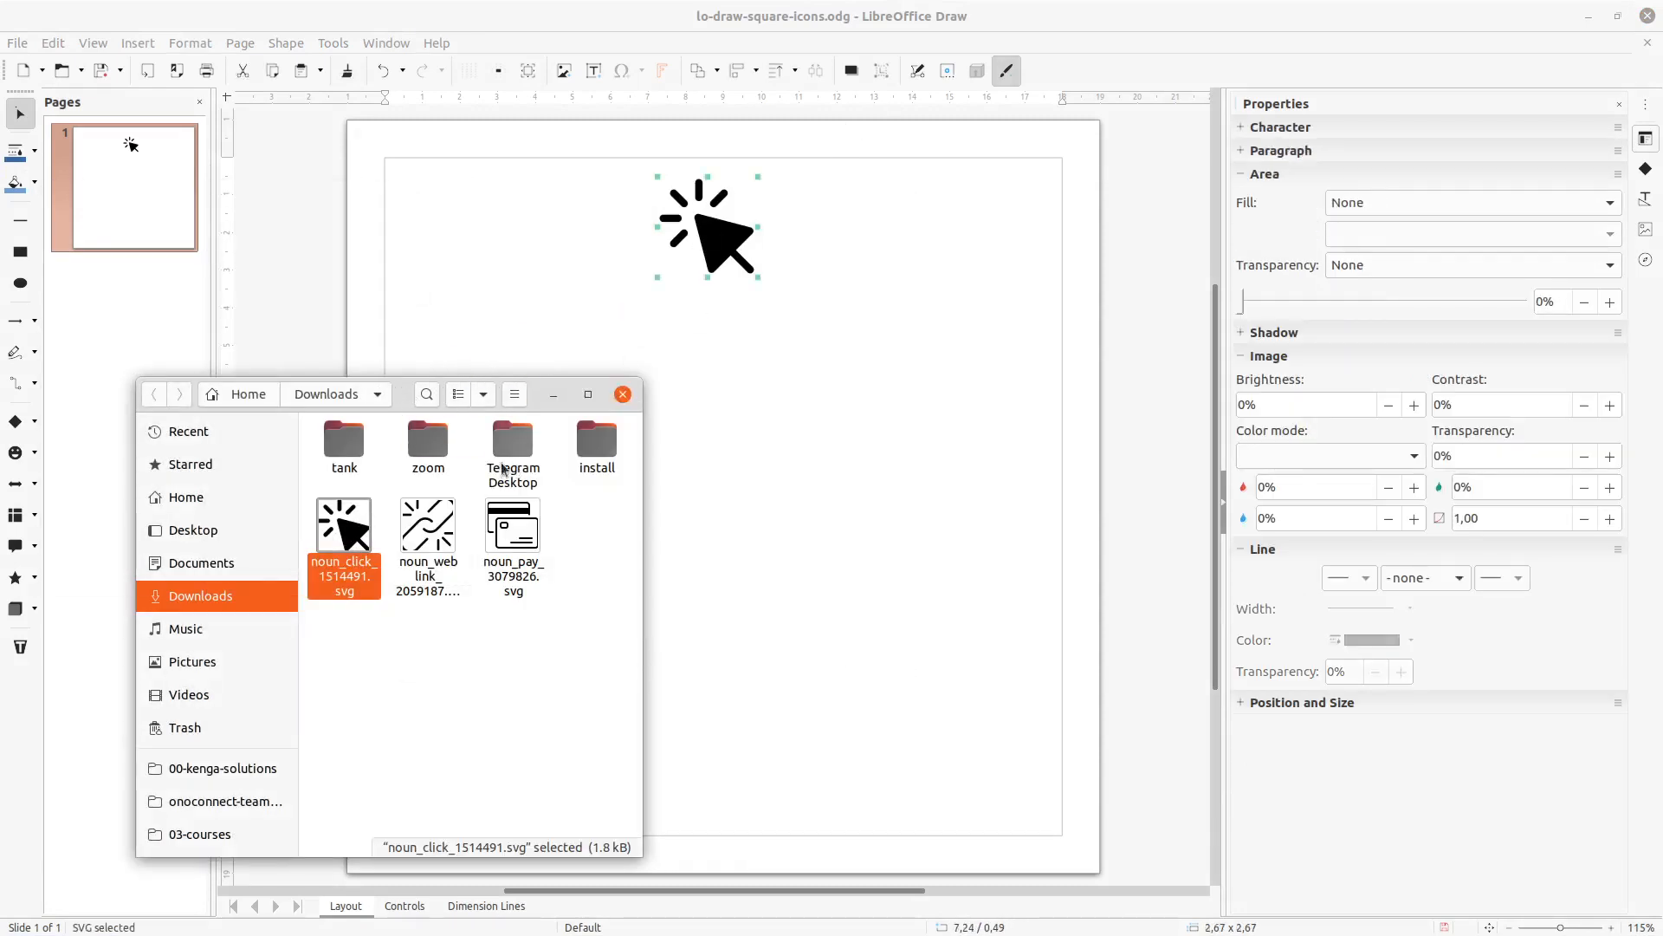
pyautogui.moveTo(428, 524); pyautogui.dragTo(844, 494)
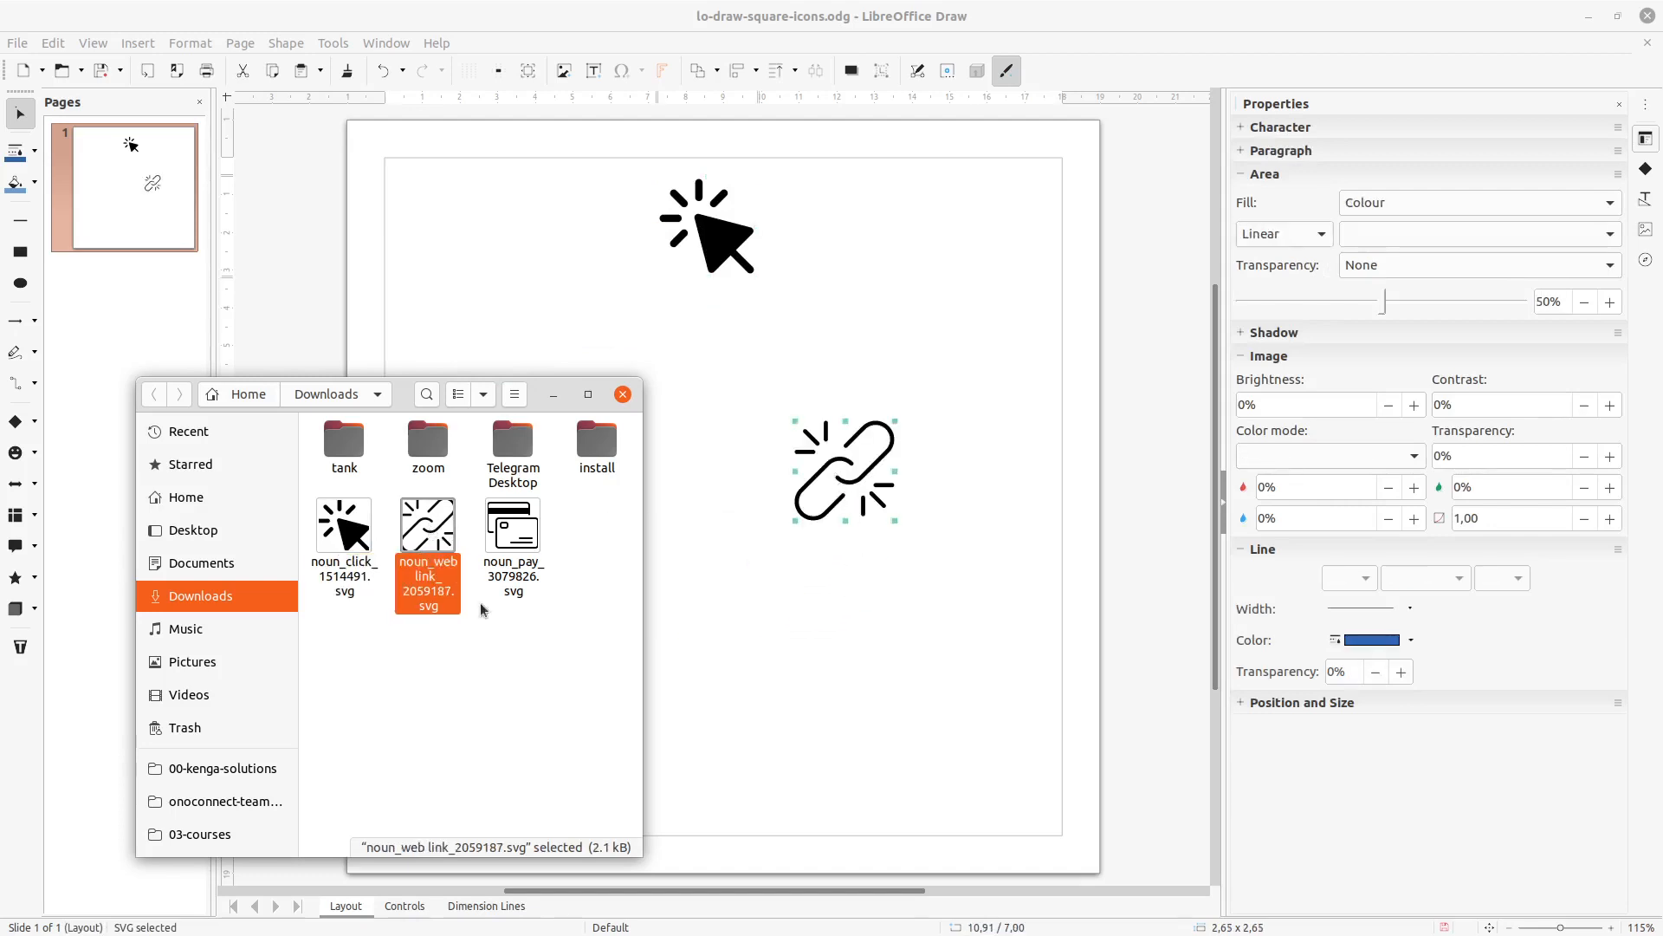
pyautogui.moveTo(513, 524); pyautogui.dragTo(828, 694)
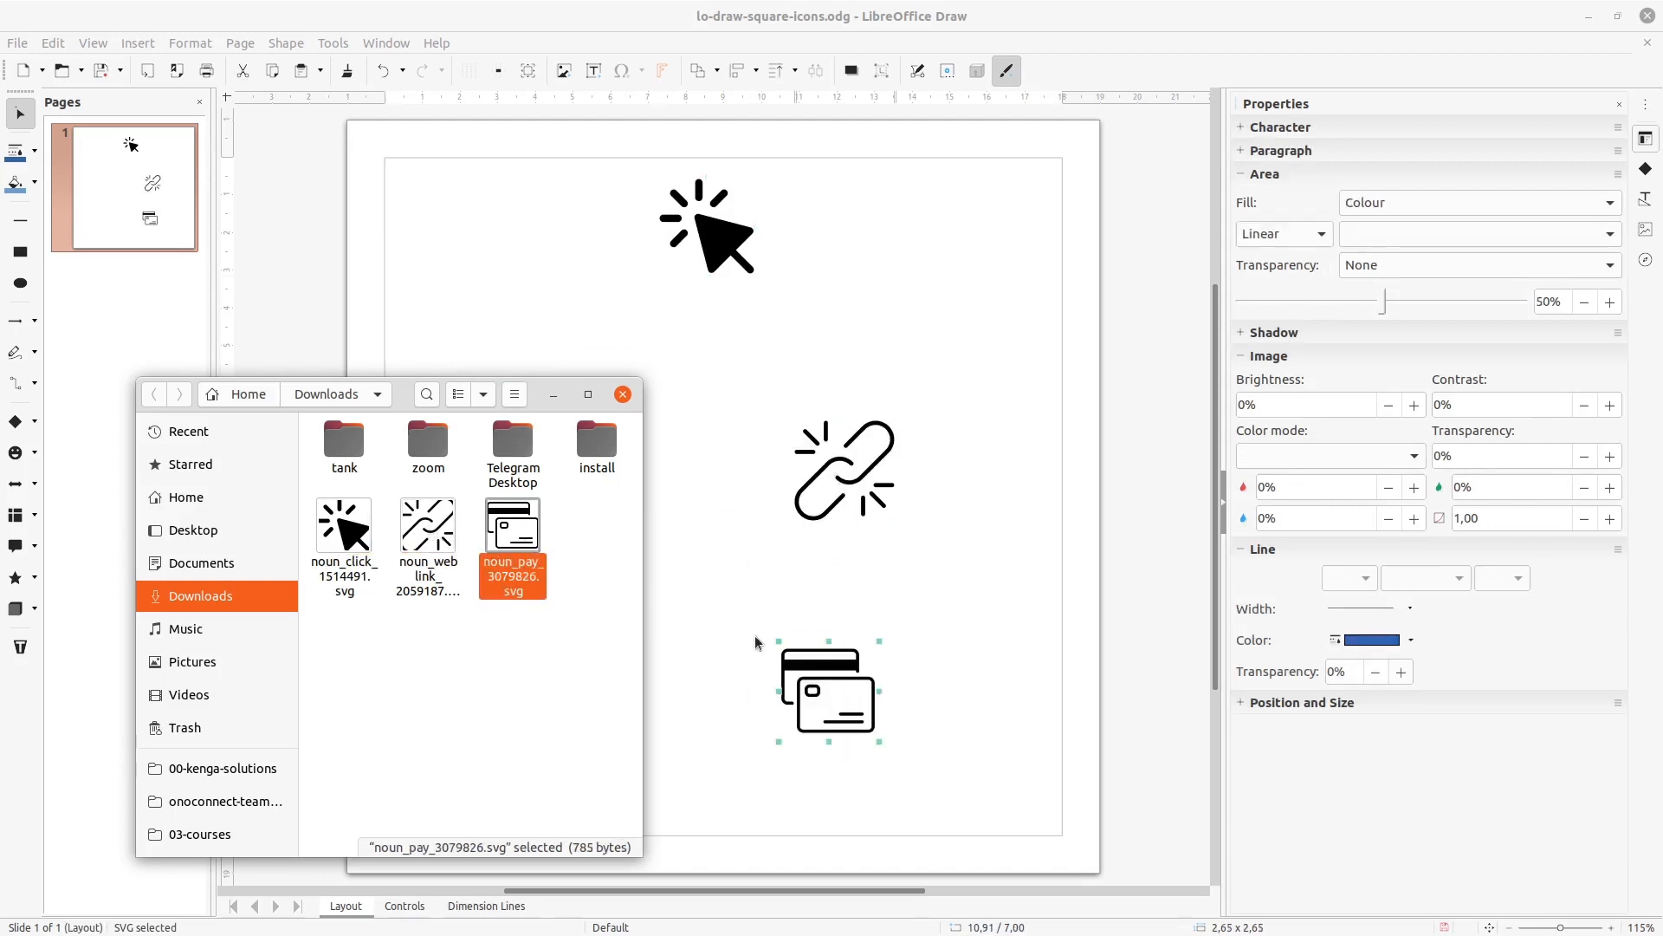
pyautogui.click(554, 396)
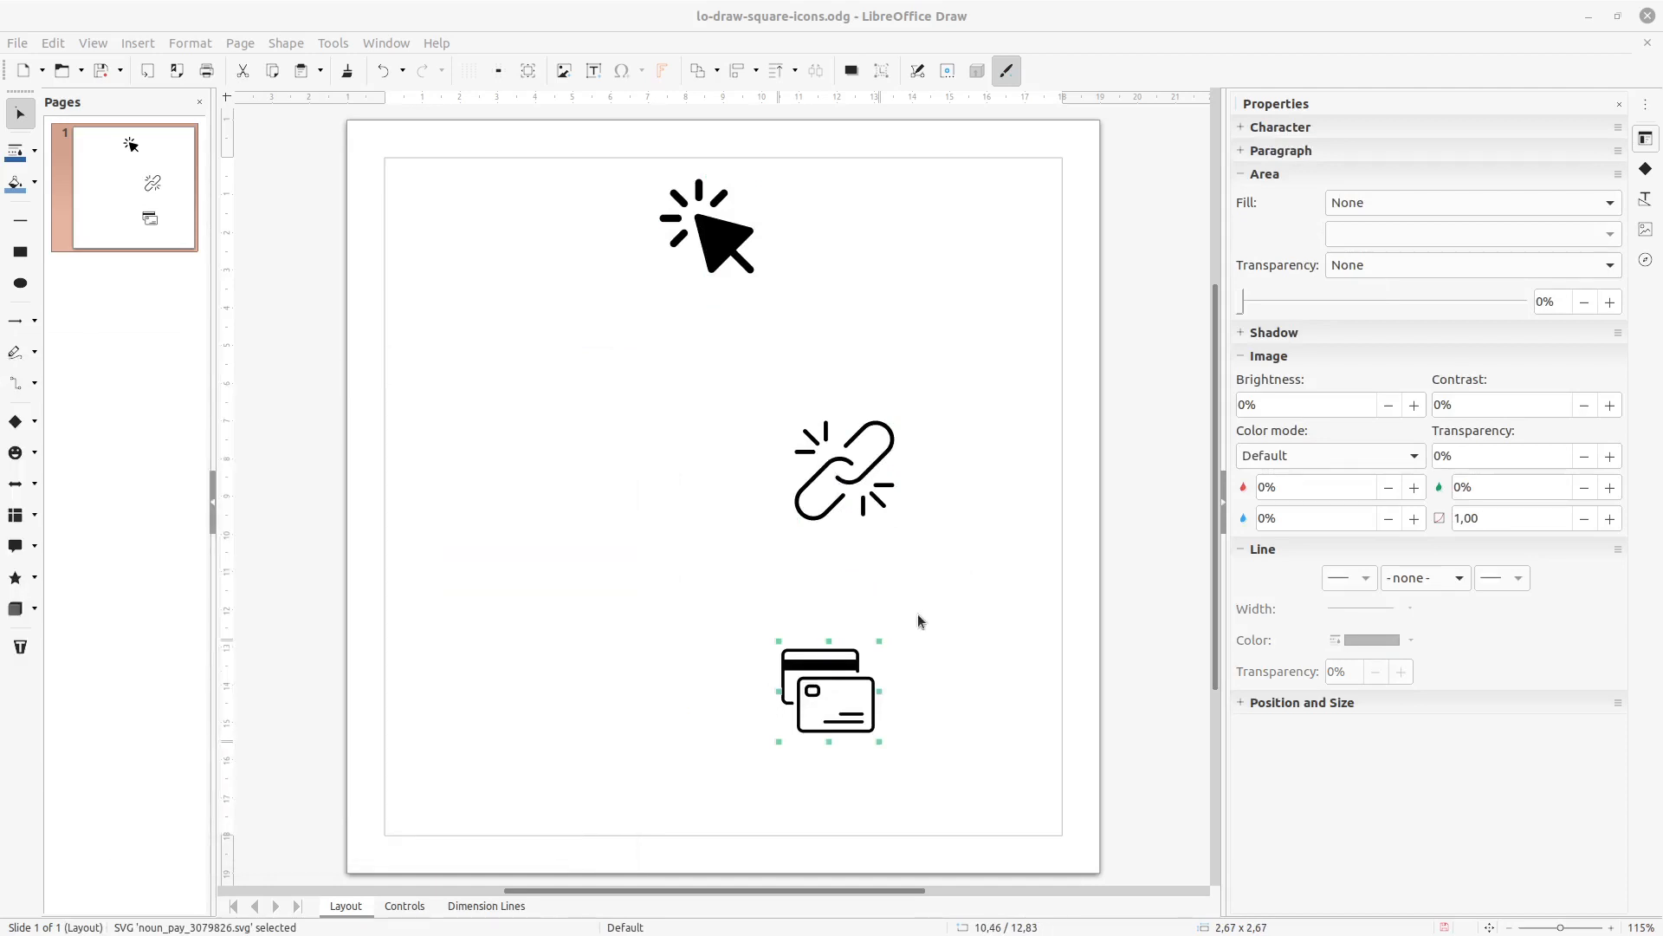
# - Enlarge the bank cards icon proportionally to about 11.7 cm square and position it at the page's left side, above the lower margin area
pyautogui.click(797, 652)
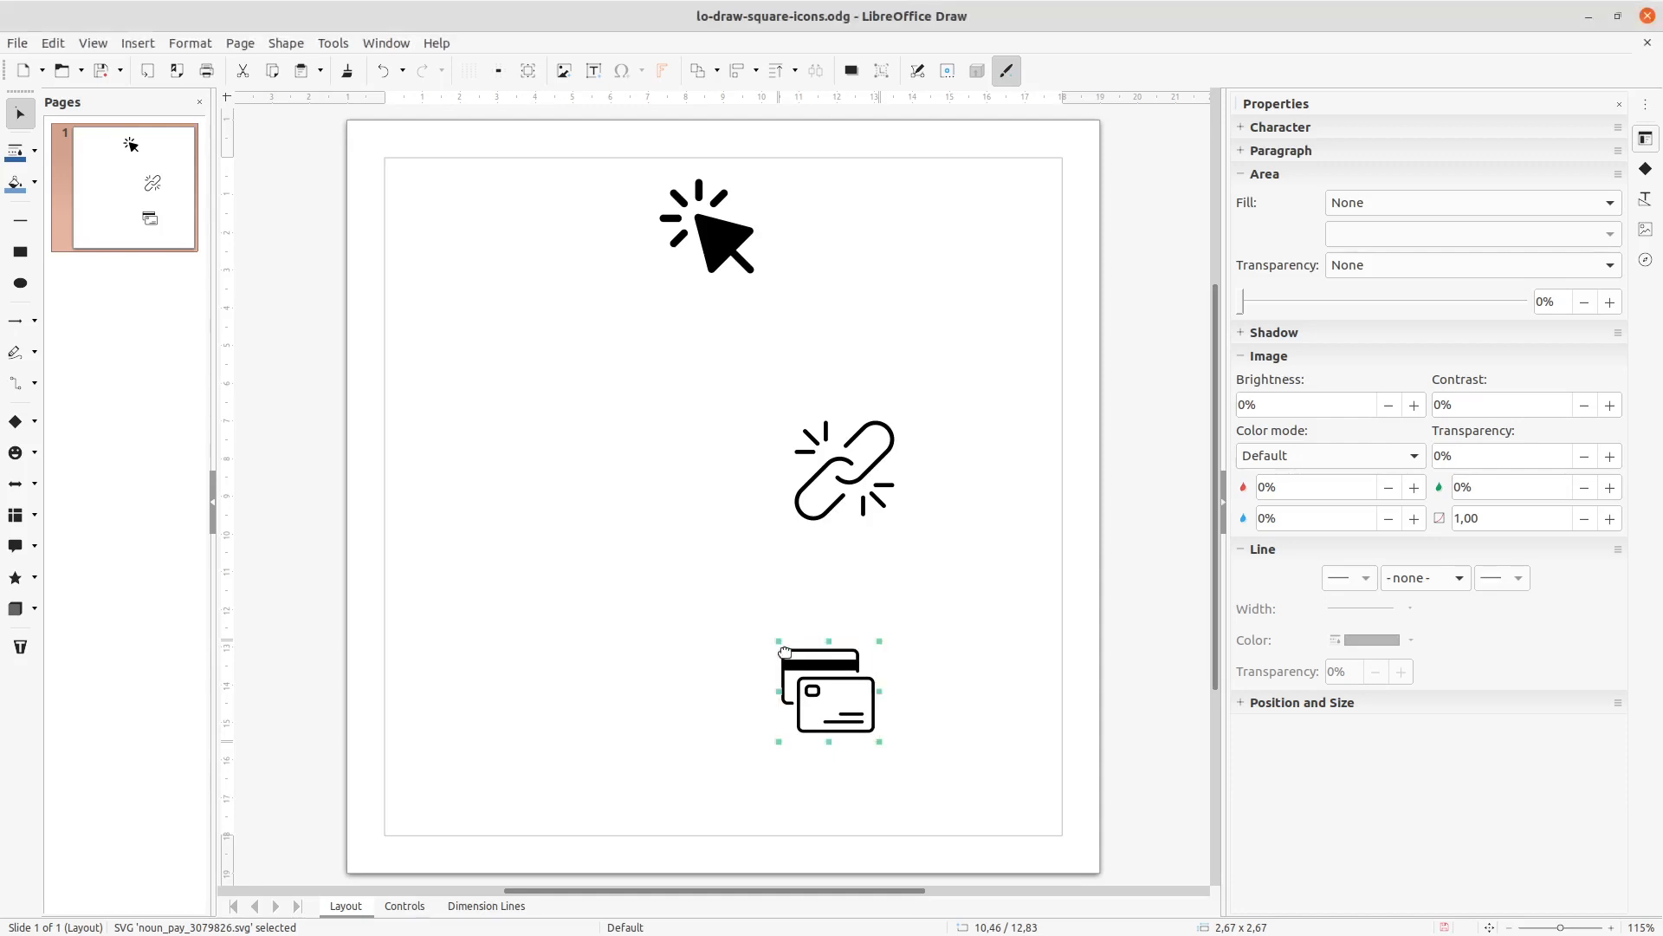
pyautogui.moveTo(780, 643); pyautogui.dragTo(503, 262)
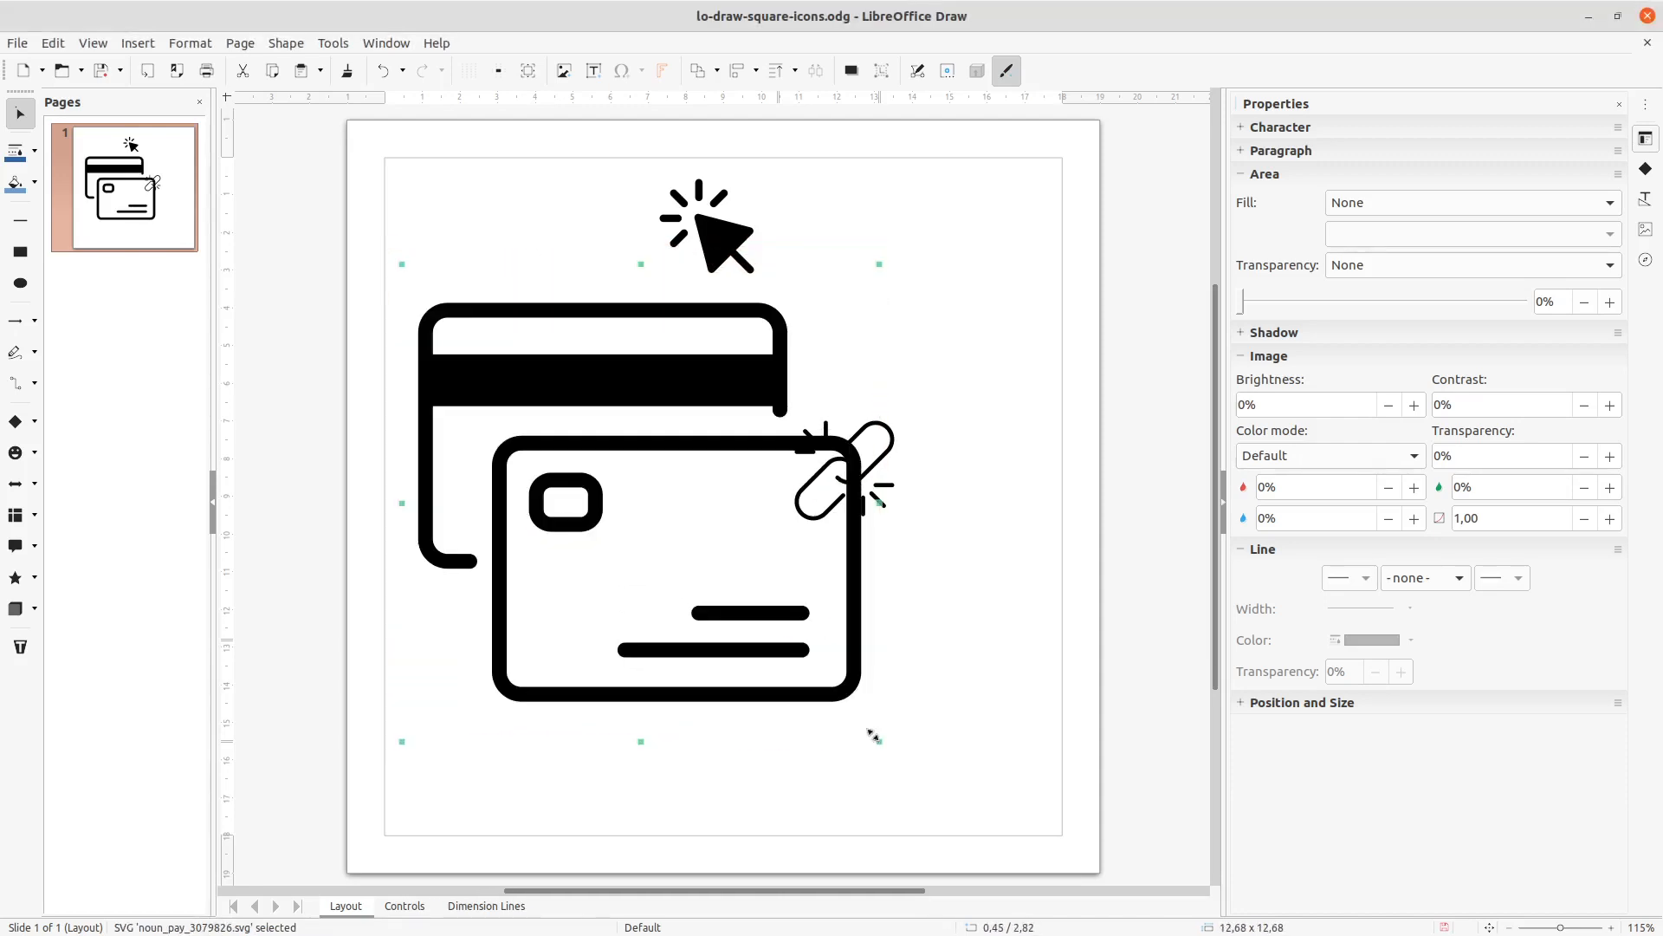
pyautogui.moveTo(879, 741); pyautogui.dragTo(846, 690)
pyautogui.moveTo(691, 398); pyautogui.dragTo(624, 353)
pyautogui.click(1003, 398)
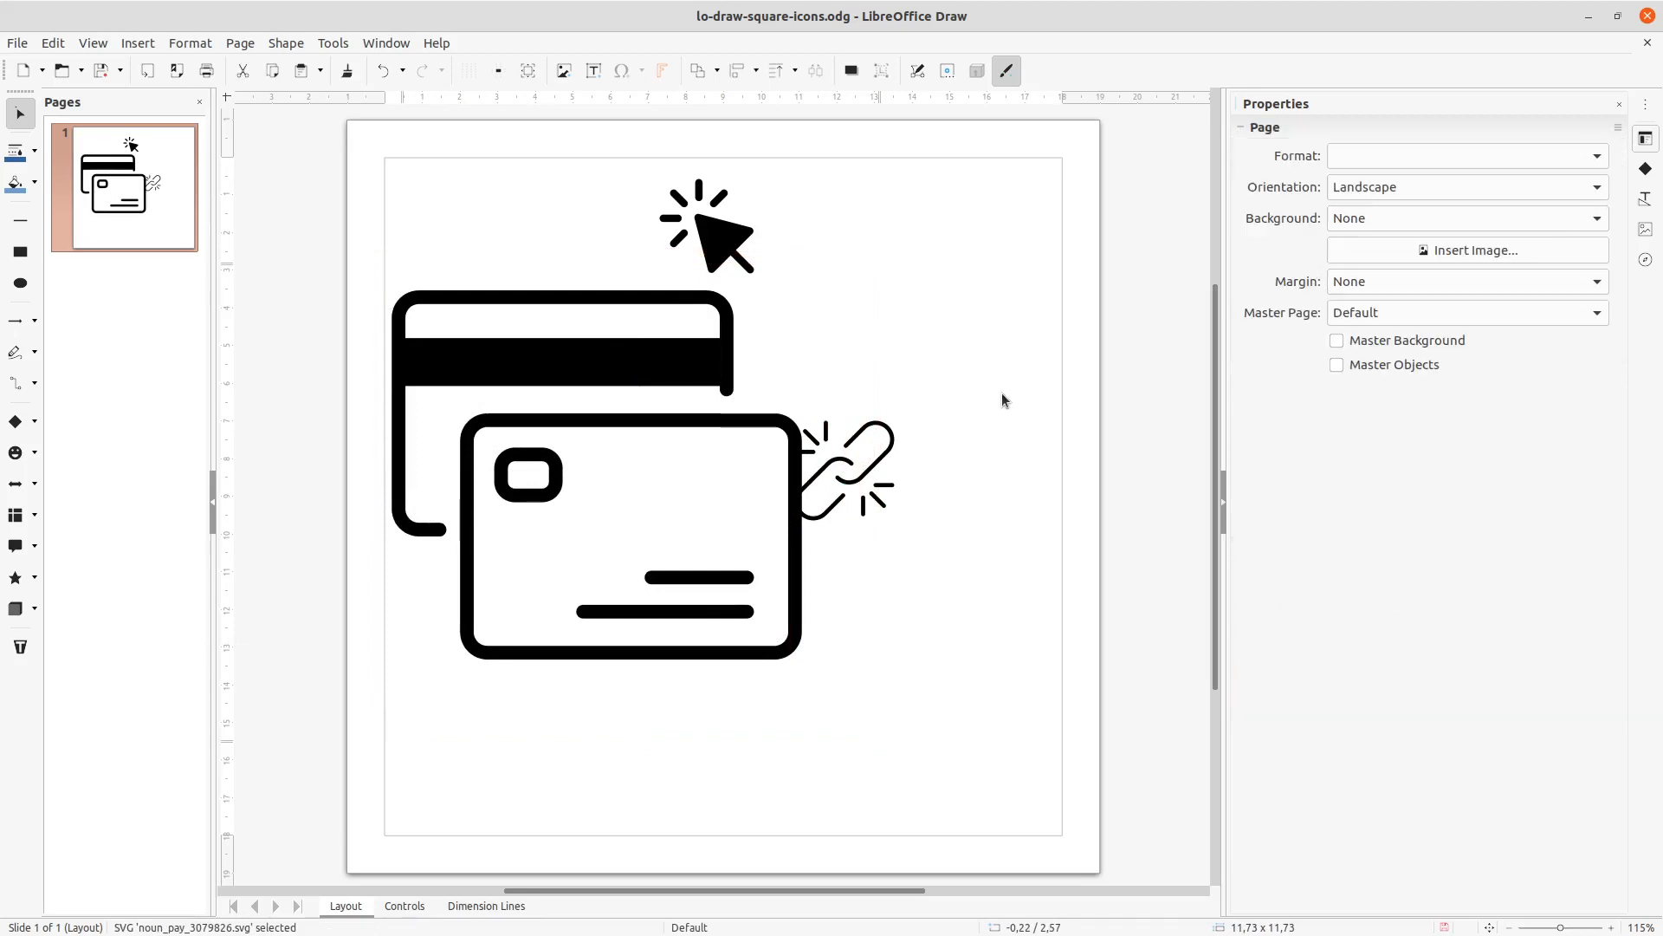
# - Enlarge the chain icon to about 8 cm square overlapping the front card's upper right corner, and move the cursor icon to the page's lower right
pyautogui.click(862, 474)
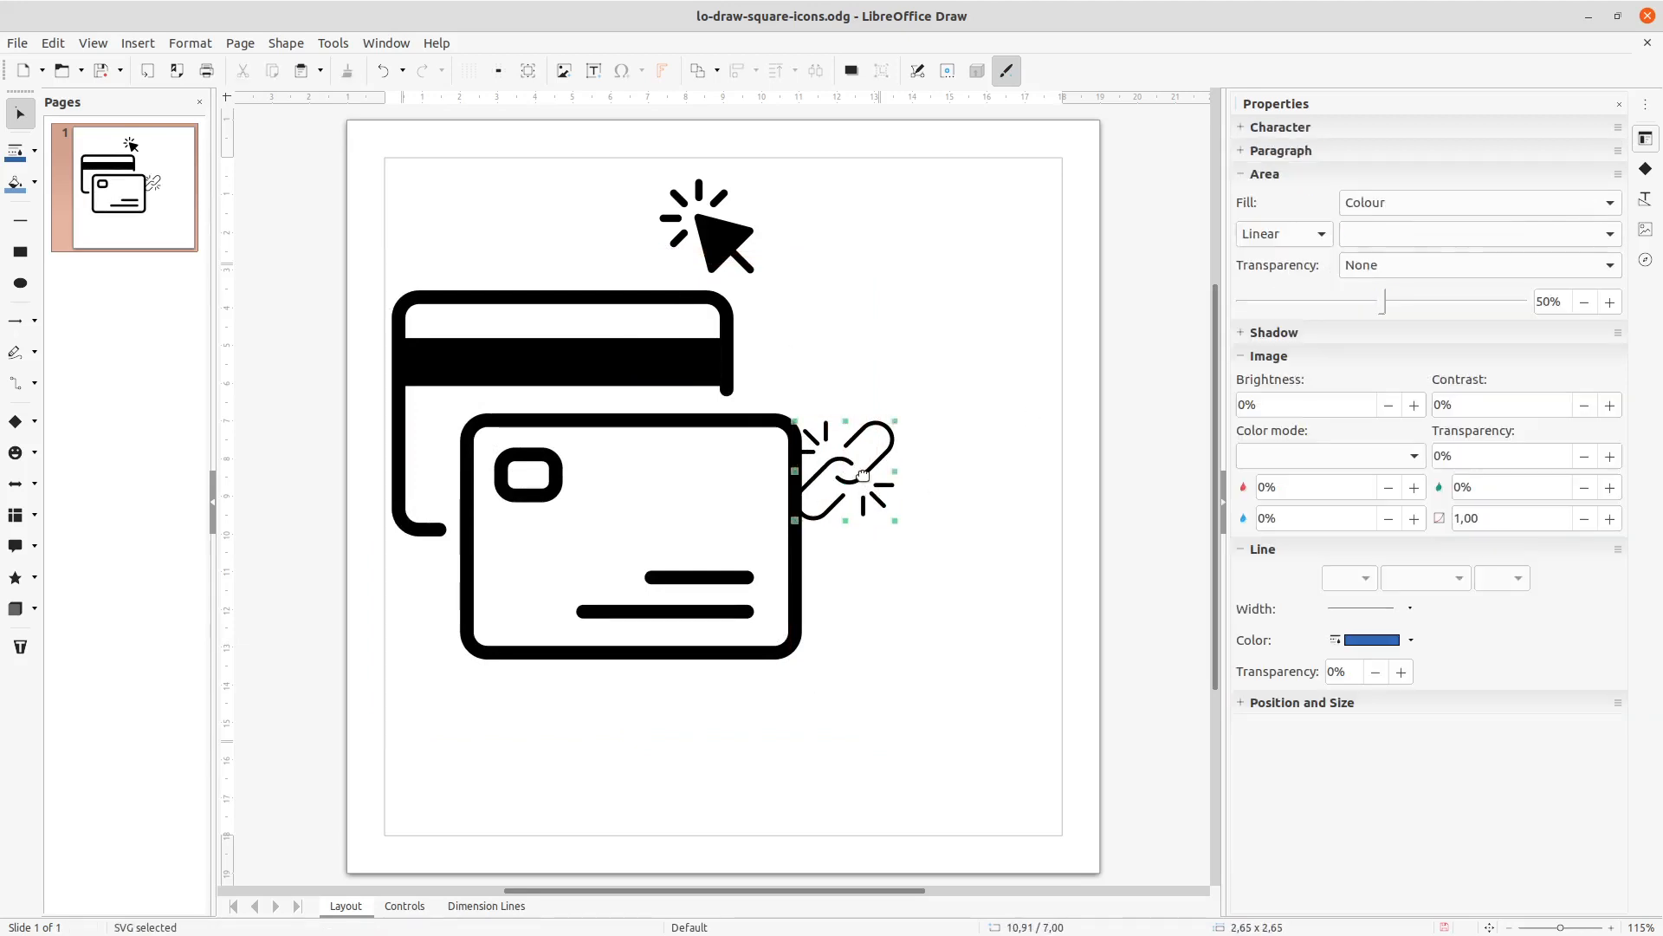
pyautogui.moveTo(895, 421); pyautogui.dragTo(1098, 219)
pyautogui.moveTo(1037, 358); pyautogui.dragTo(983, 364)
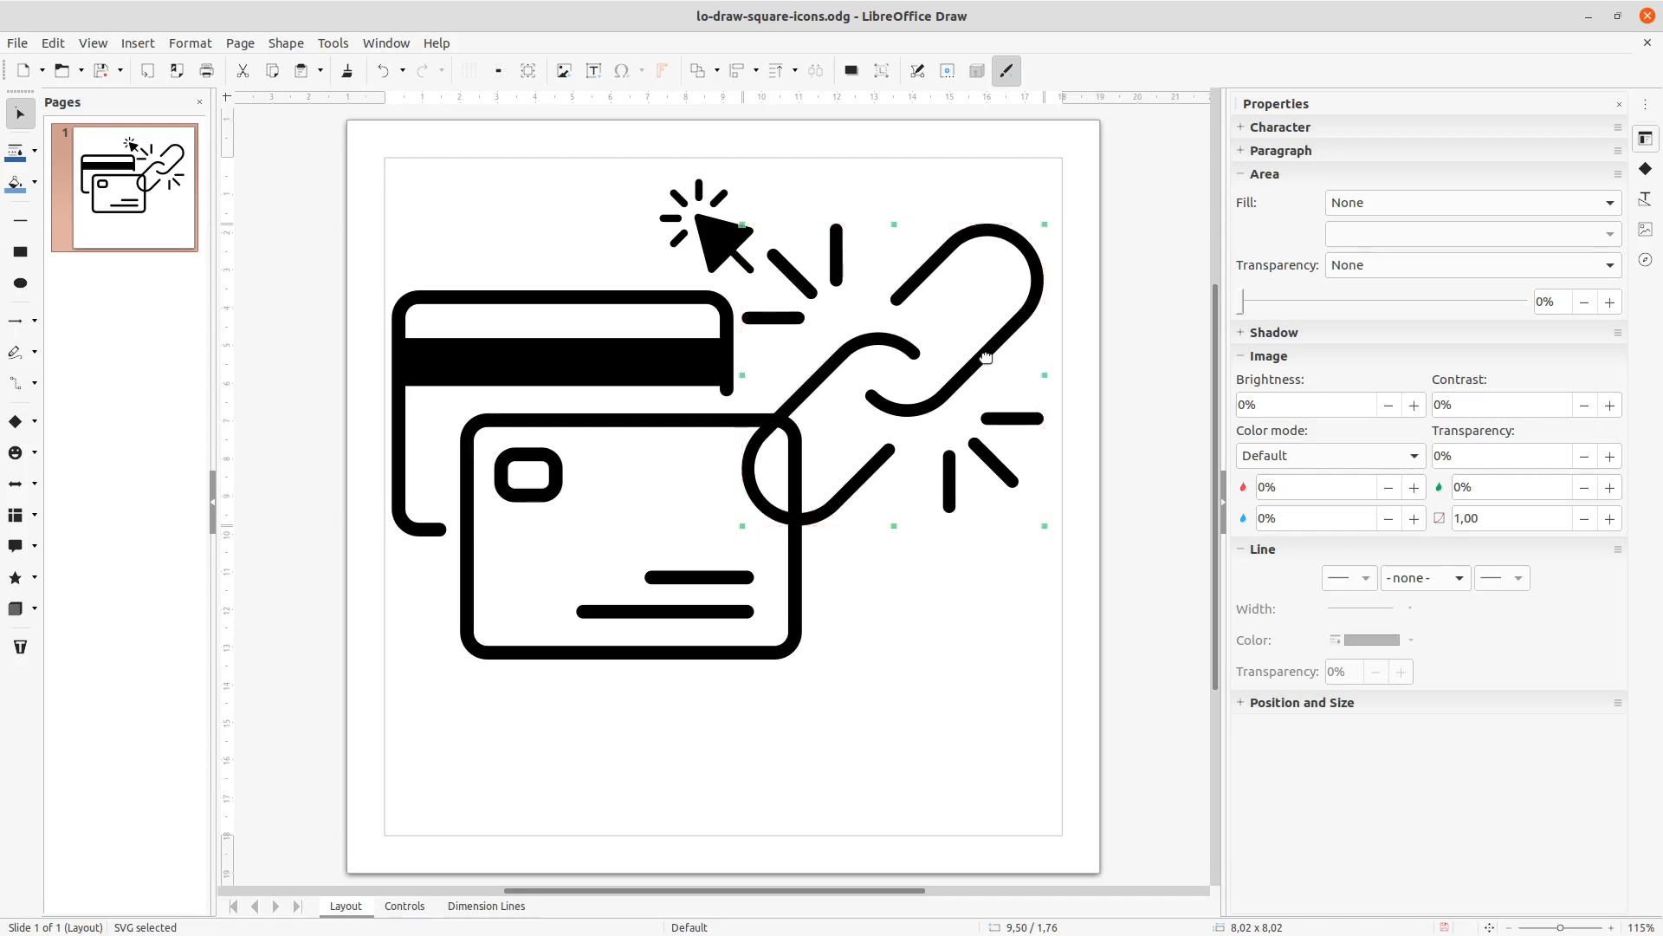
pyautogui.moveTo(709, 229); pyautogui.dragTo(935, 777)
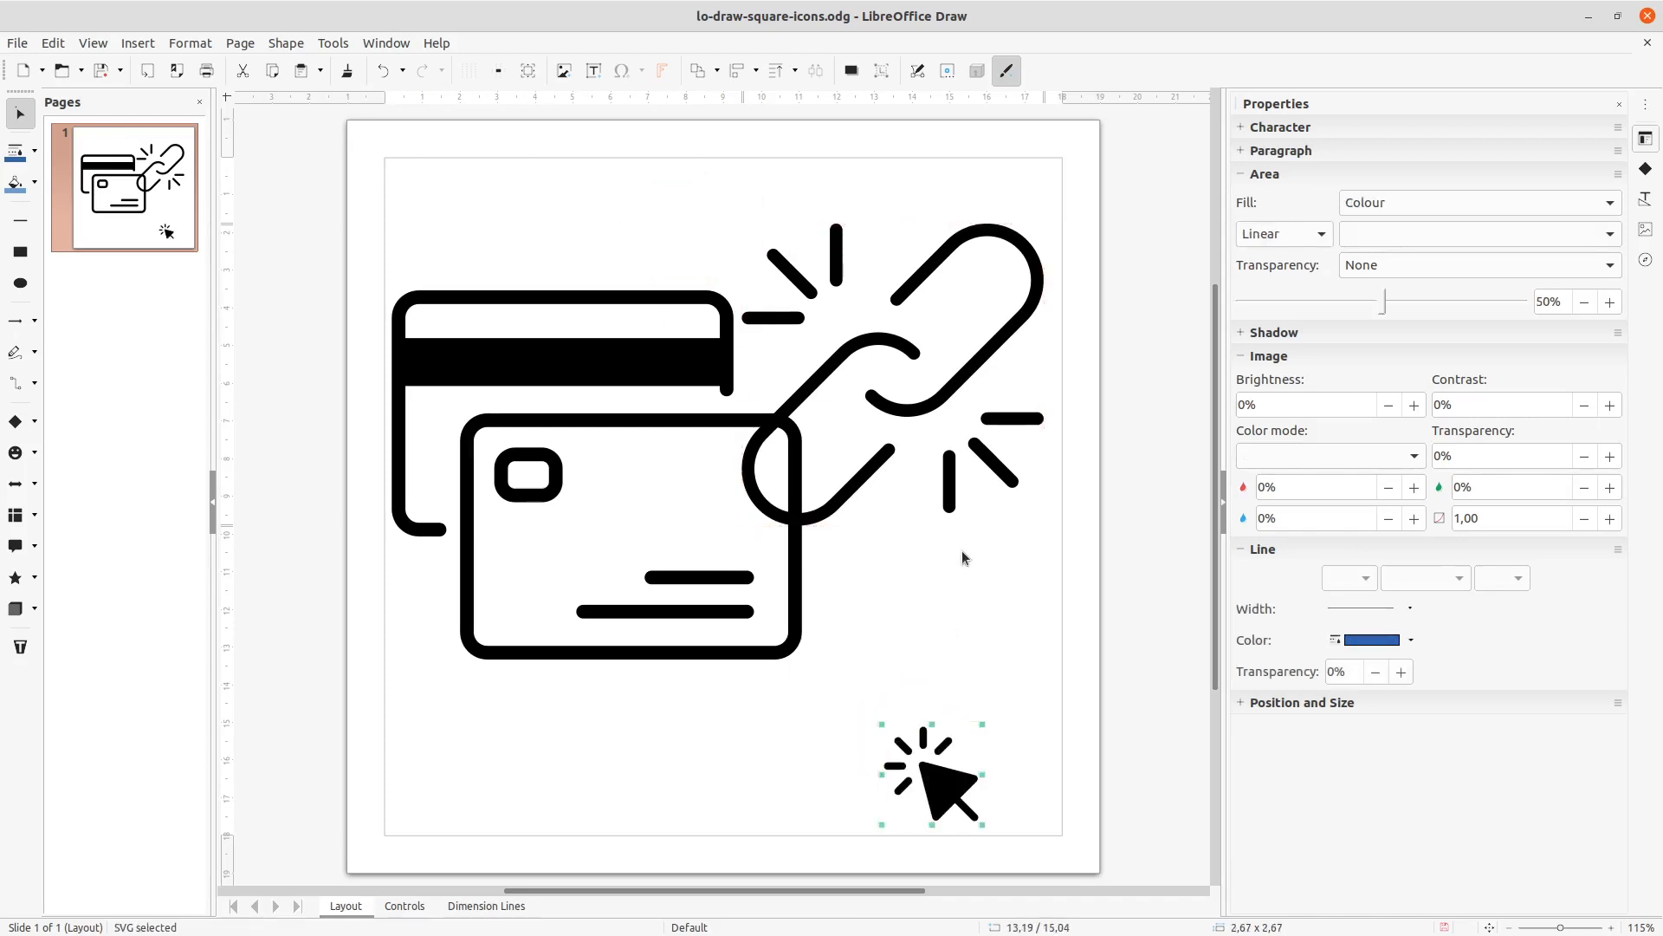
# - Break the bank cards icon into its separate shapes and fill them all with grey
pyautogui.click(547, 367)
pyautogui.rightClick(547, 367)
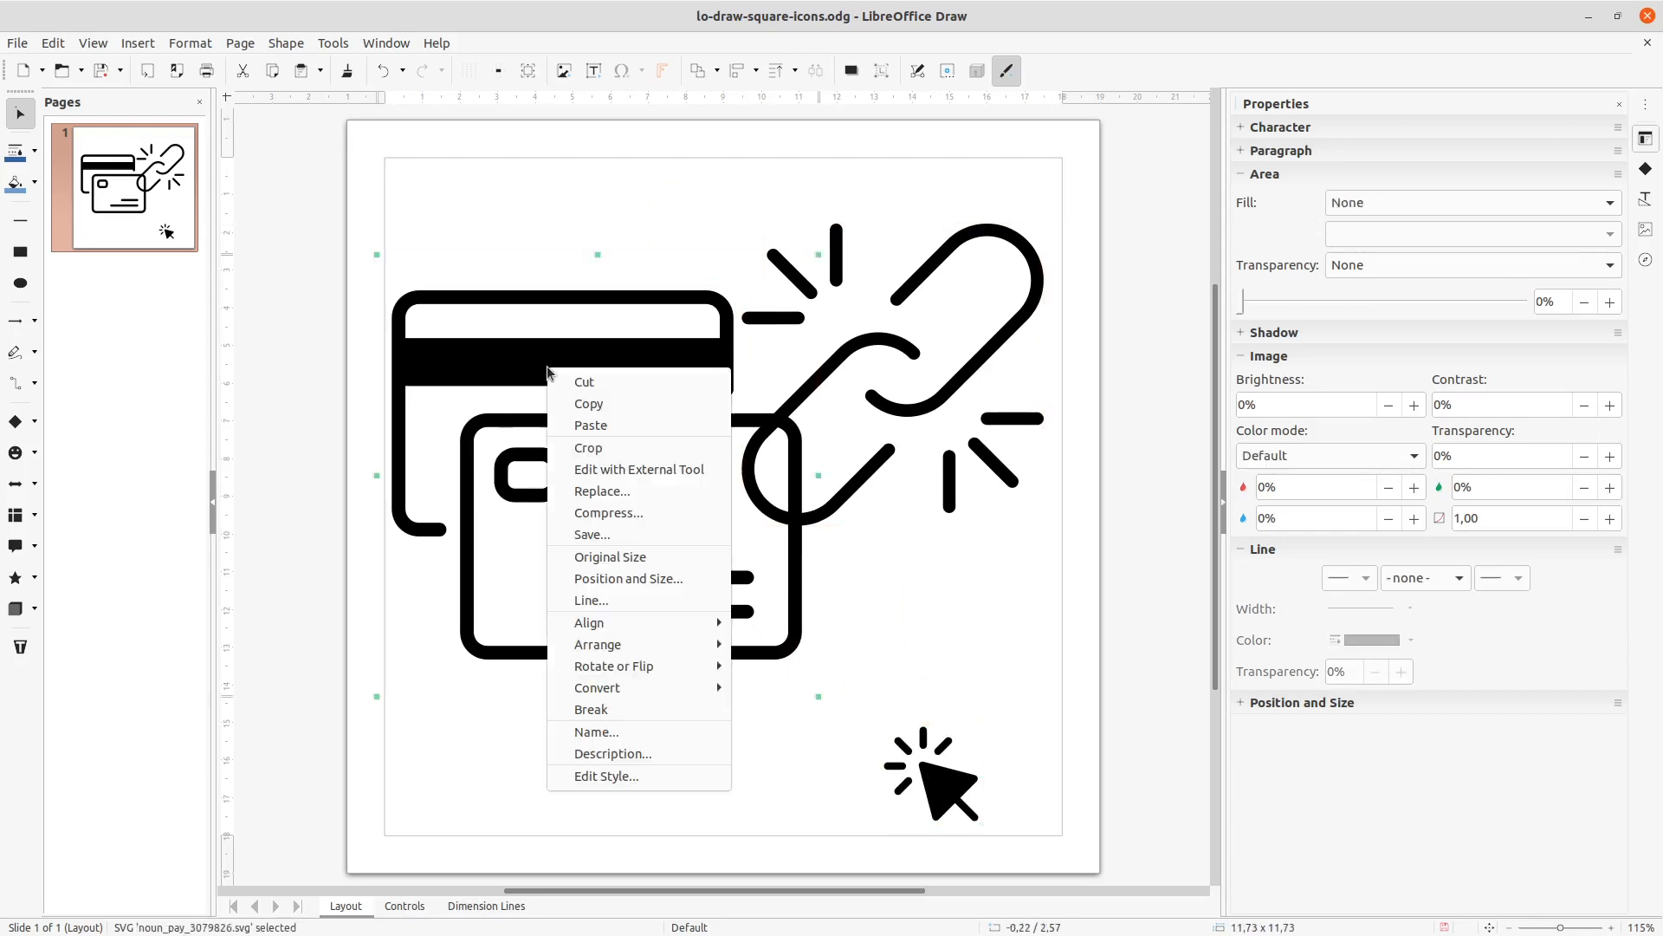
pyautogui.click(598, 710)
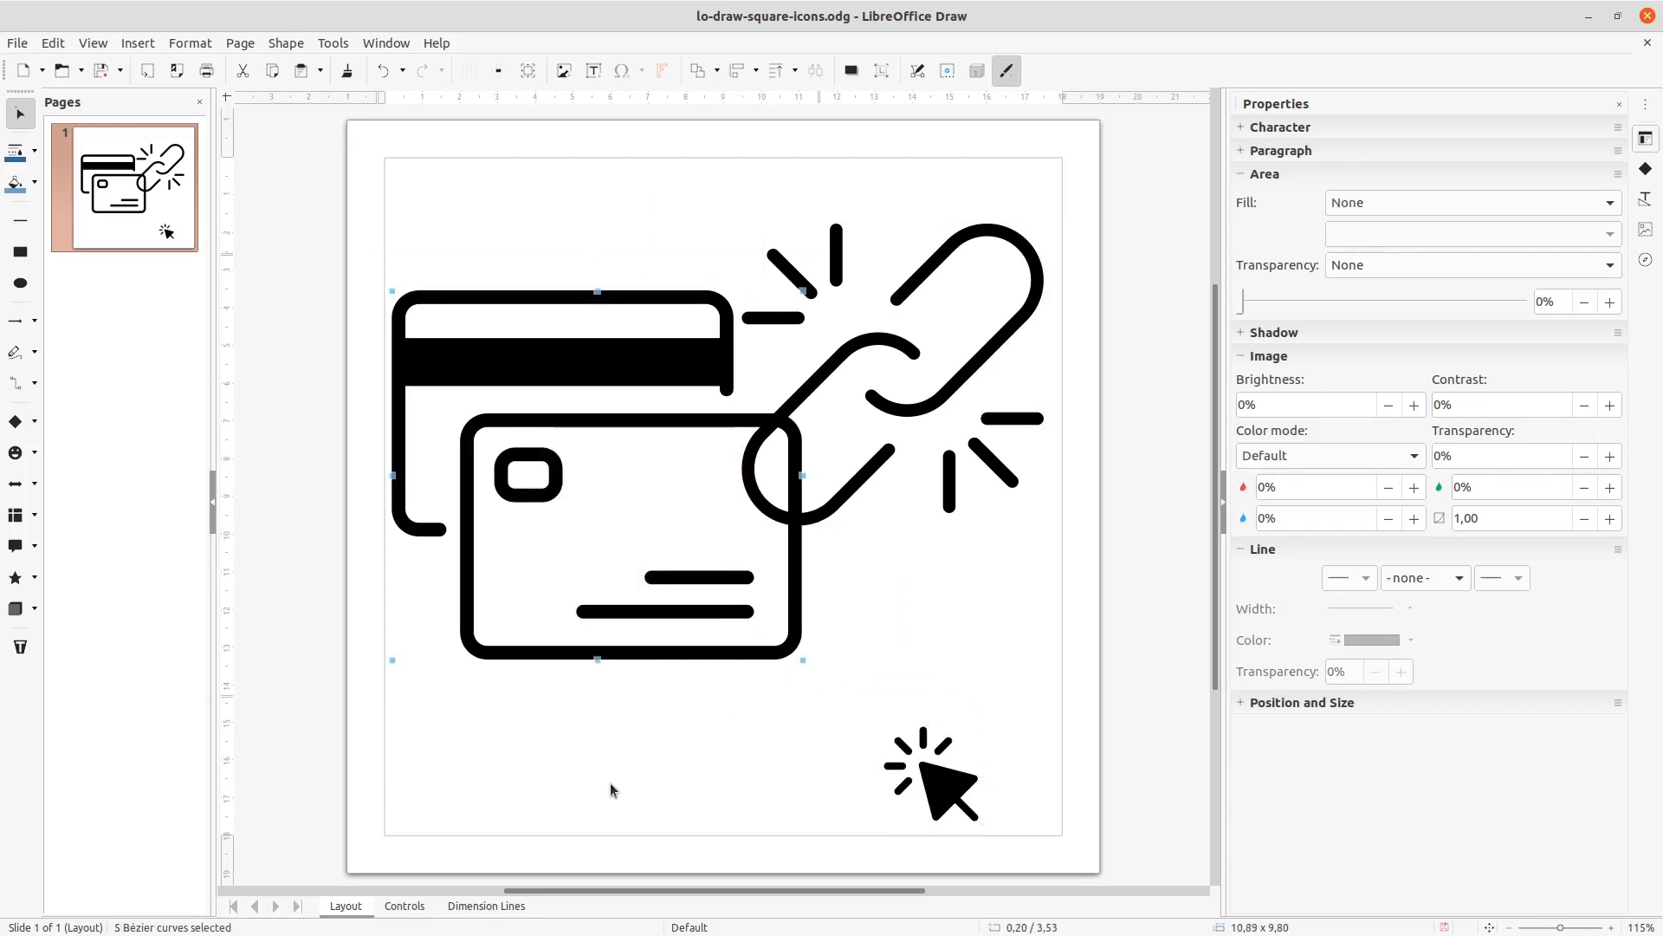
pyautogui.click(1411, 234)
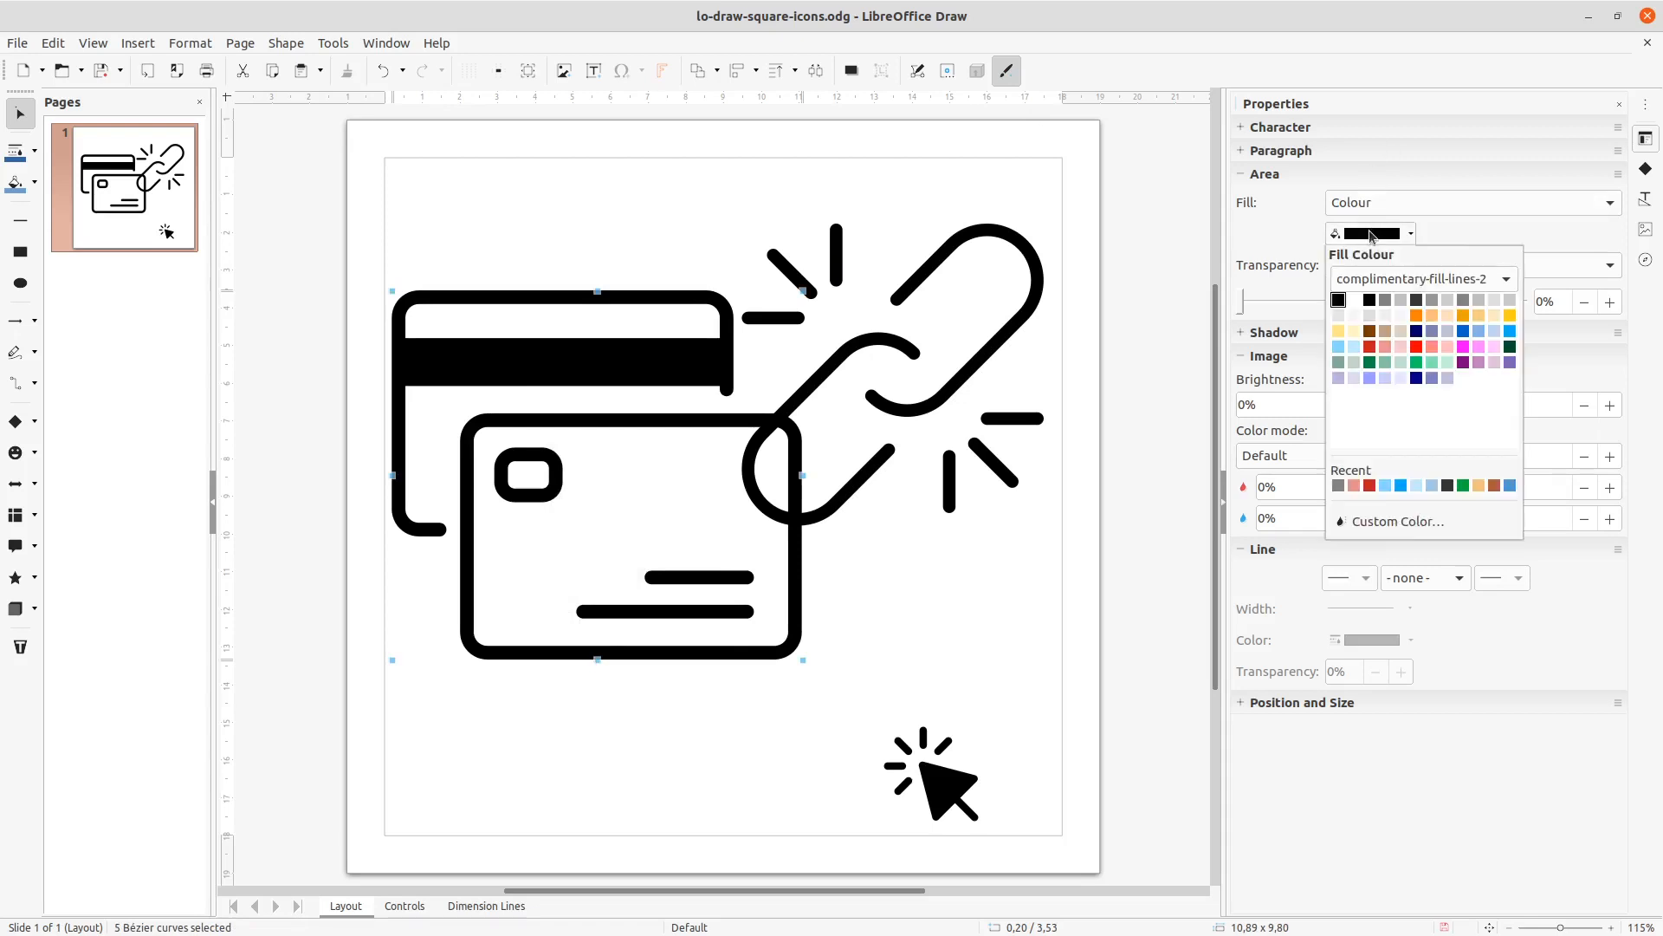
pyautogui.click(1370, 300)
pyautogui.click(612, 754)
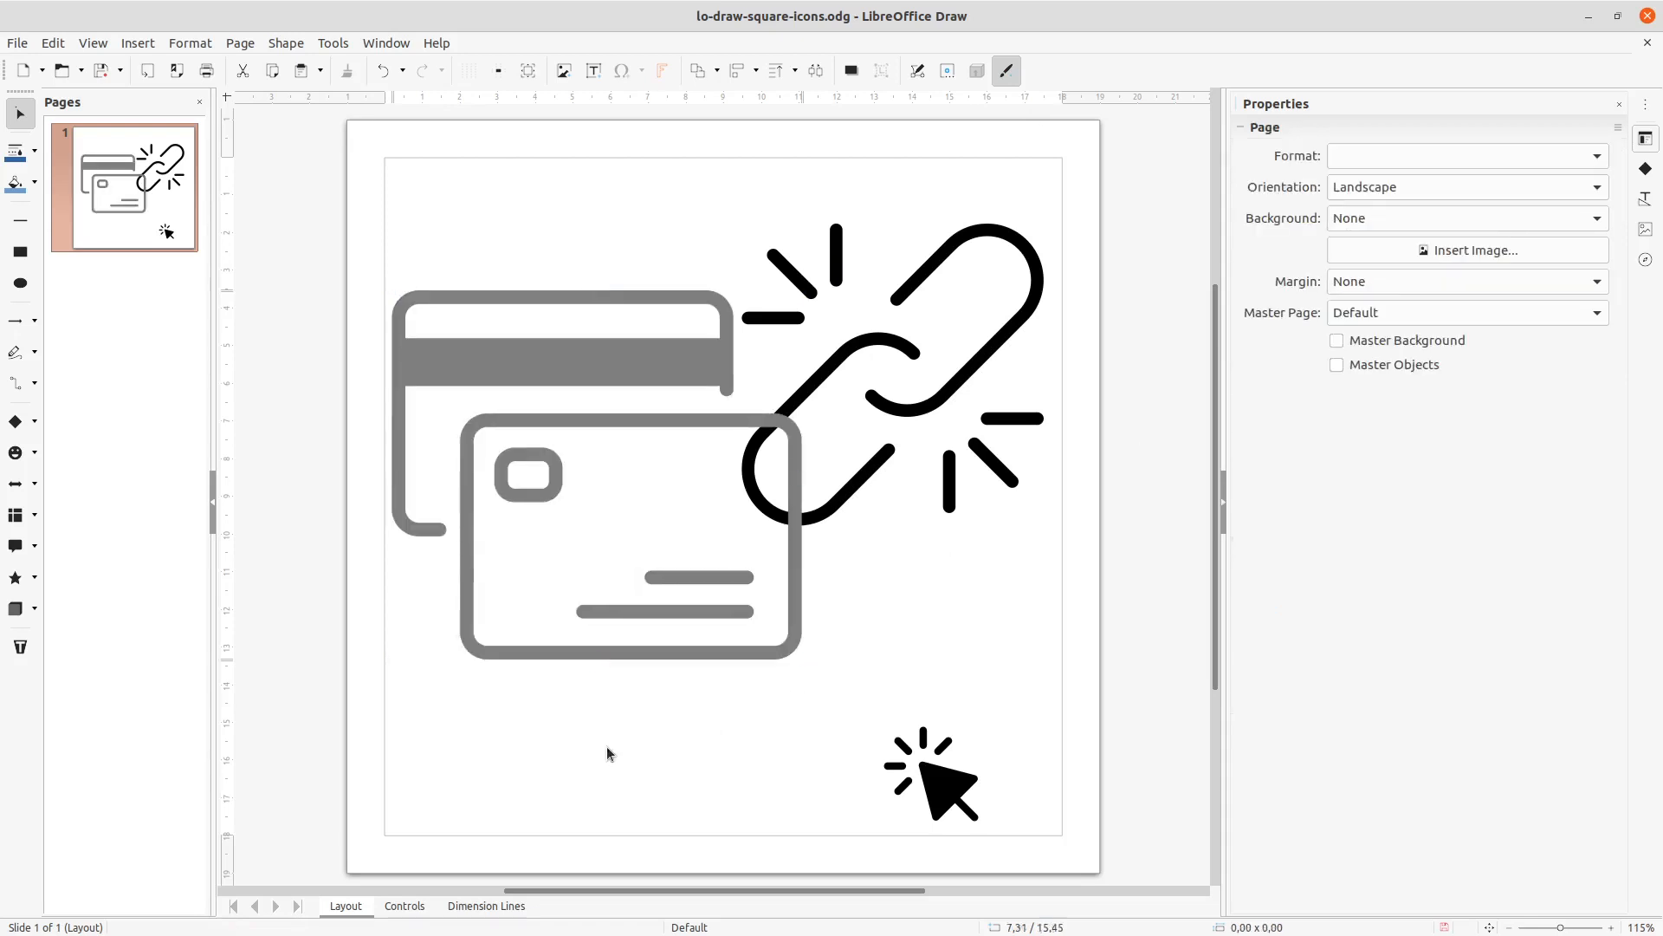
# - Arrange the chain icon in front of the grey bank card shapes
pyautogui.click(966, 375)
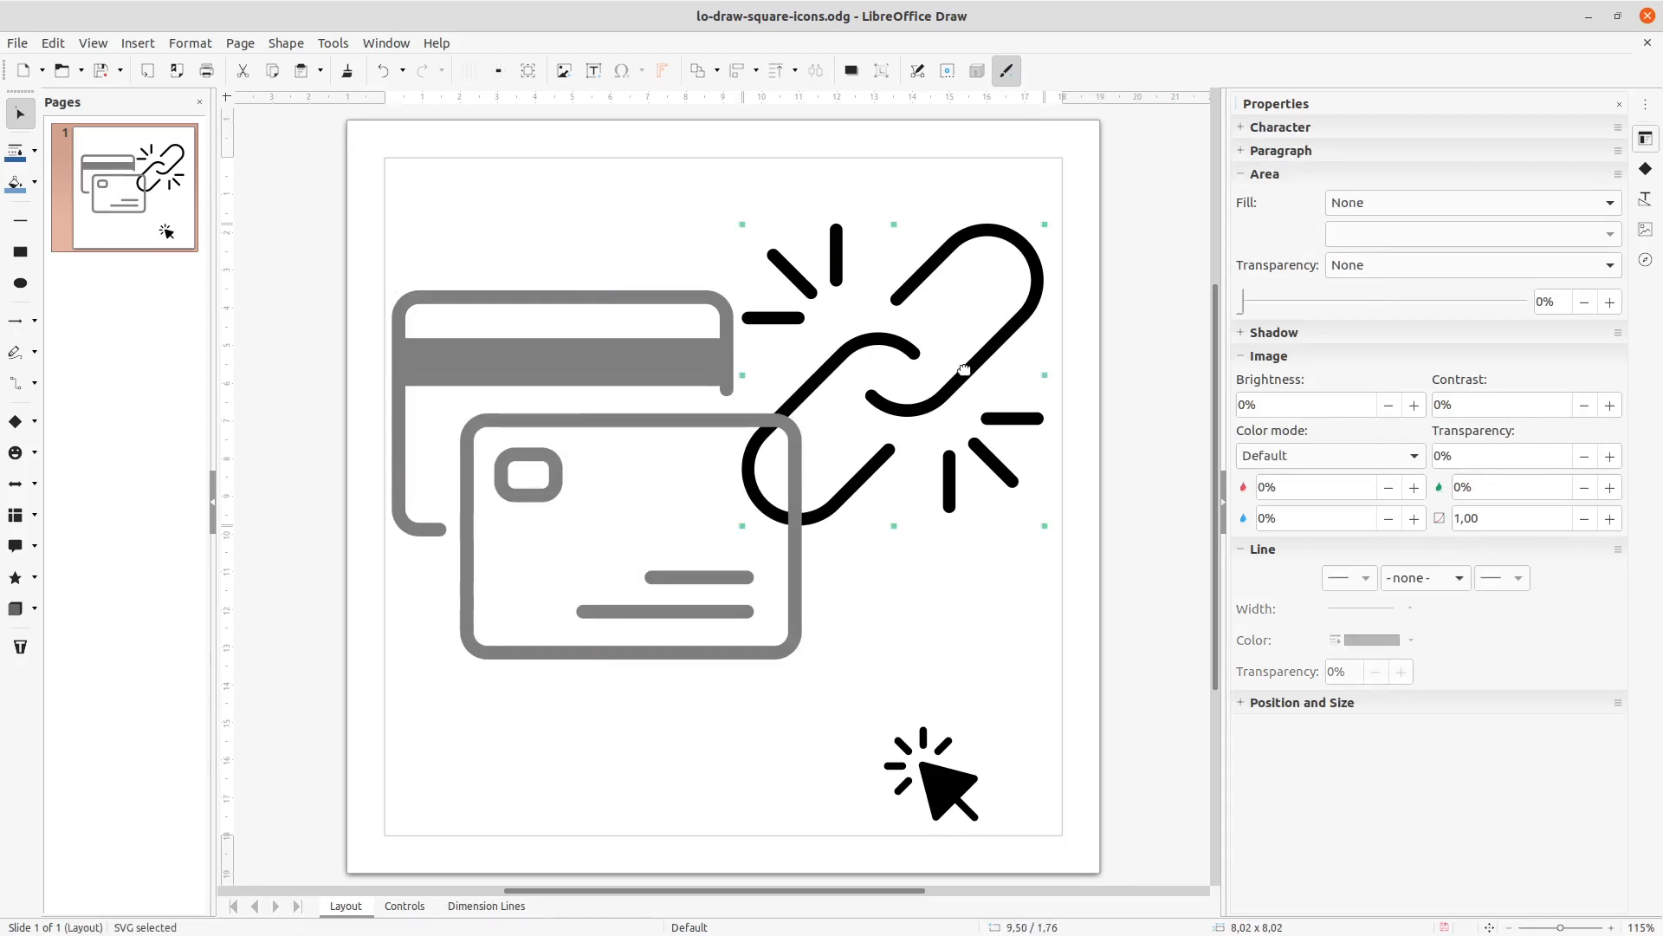
pyautogui.rightClick(964, 370)
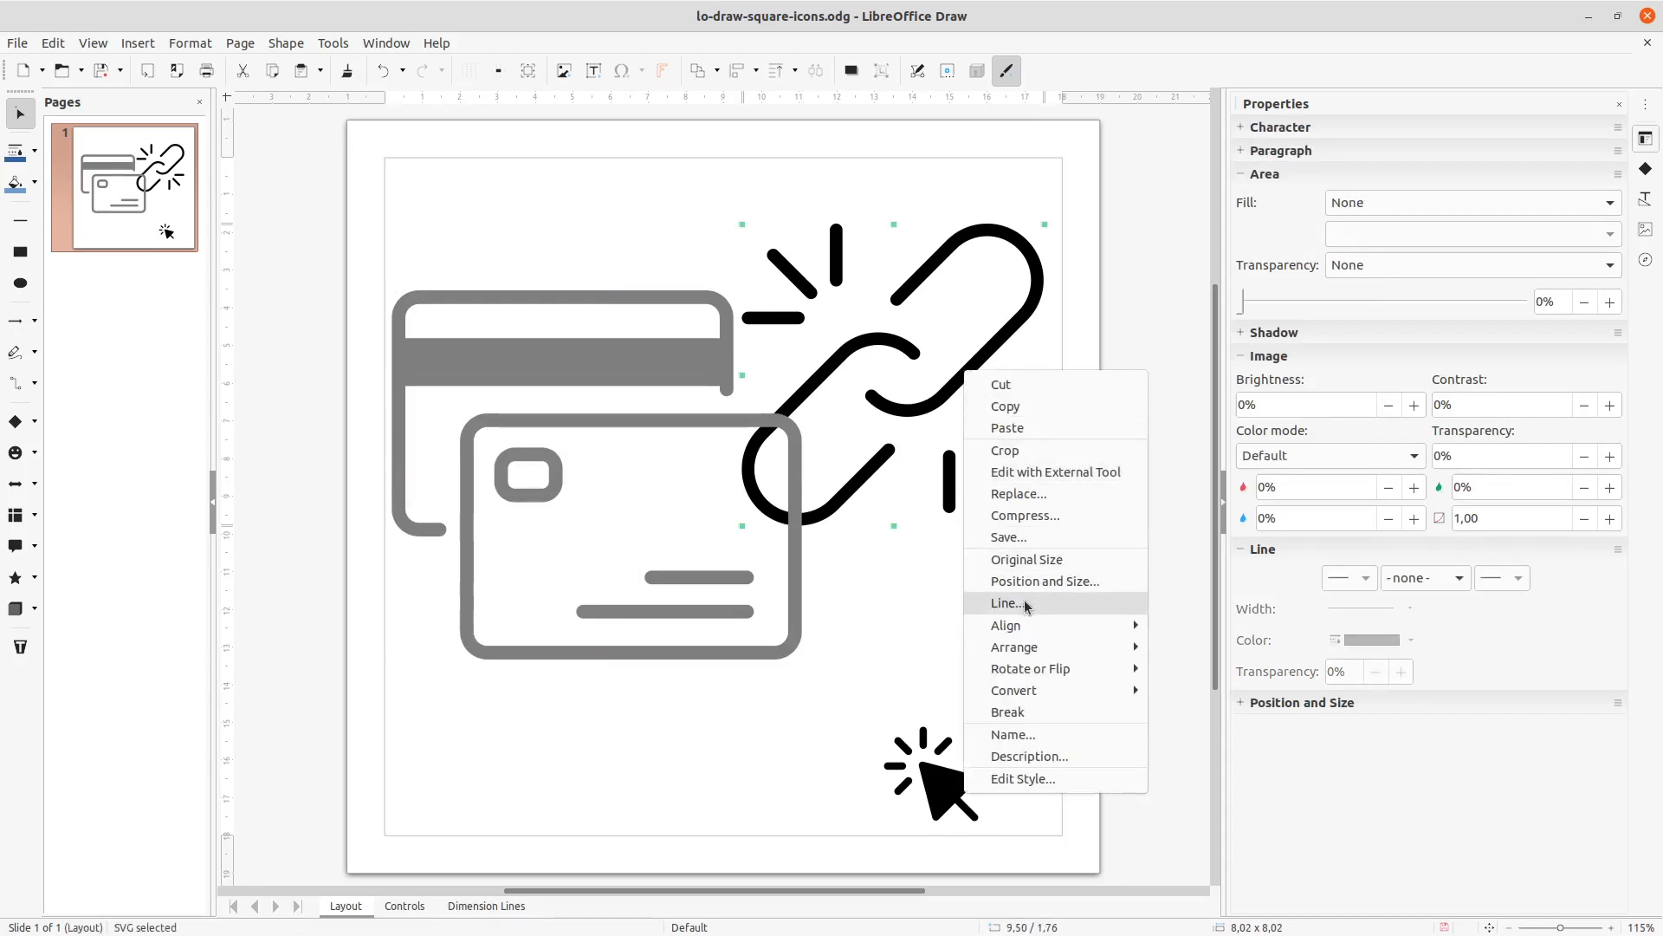
pyautogui.click(1165, 648)
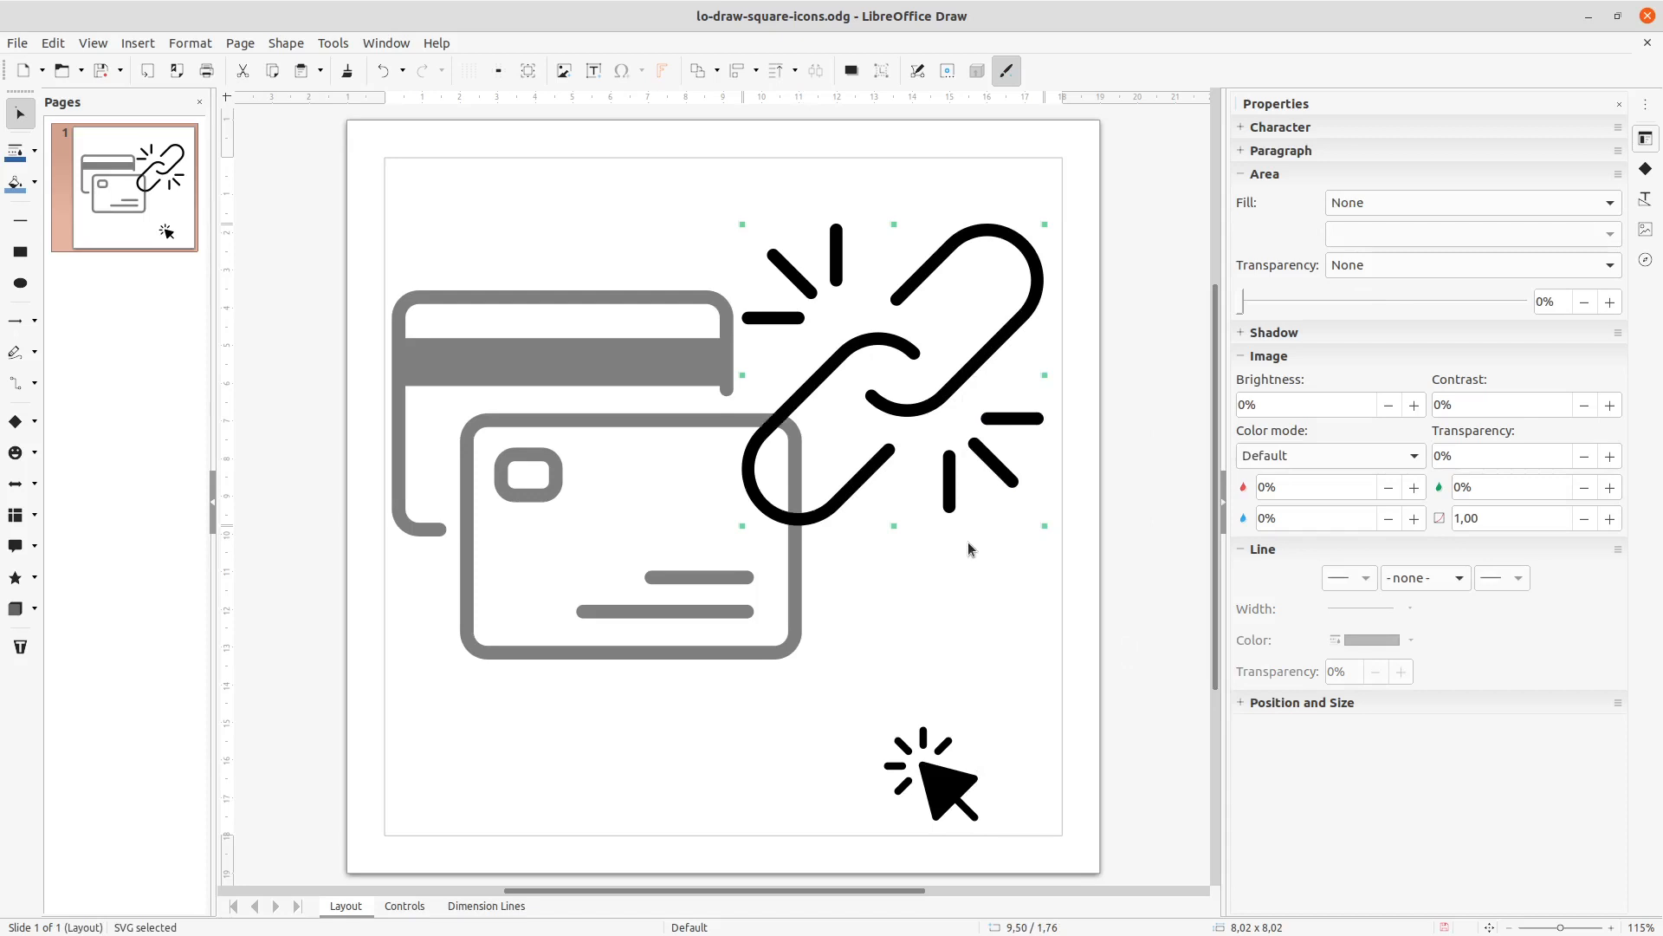
pyautogui.click(899, 564)
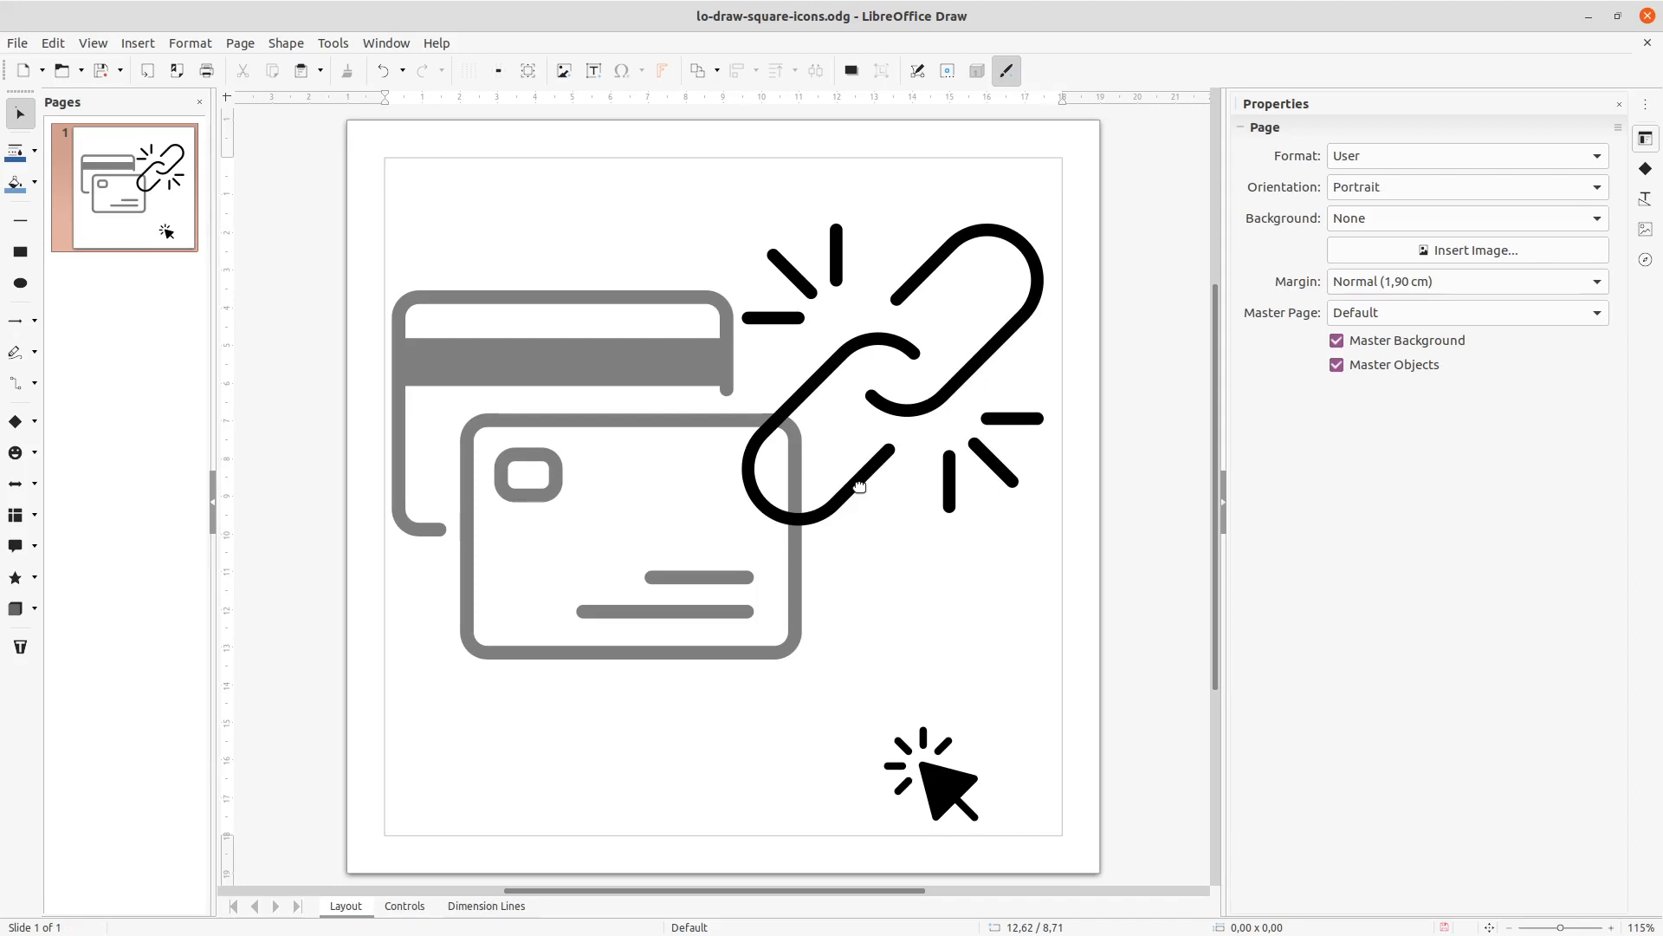
# - Draw a rectangle over the front card's upper right corner, covering the part of its outline that the chain overlaps
pyautogui.click(791, 600)
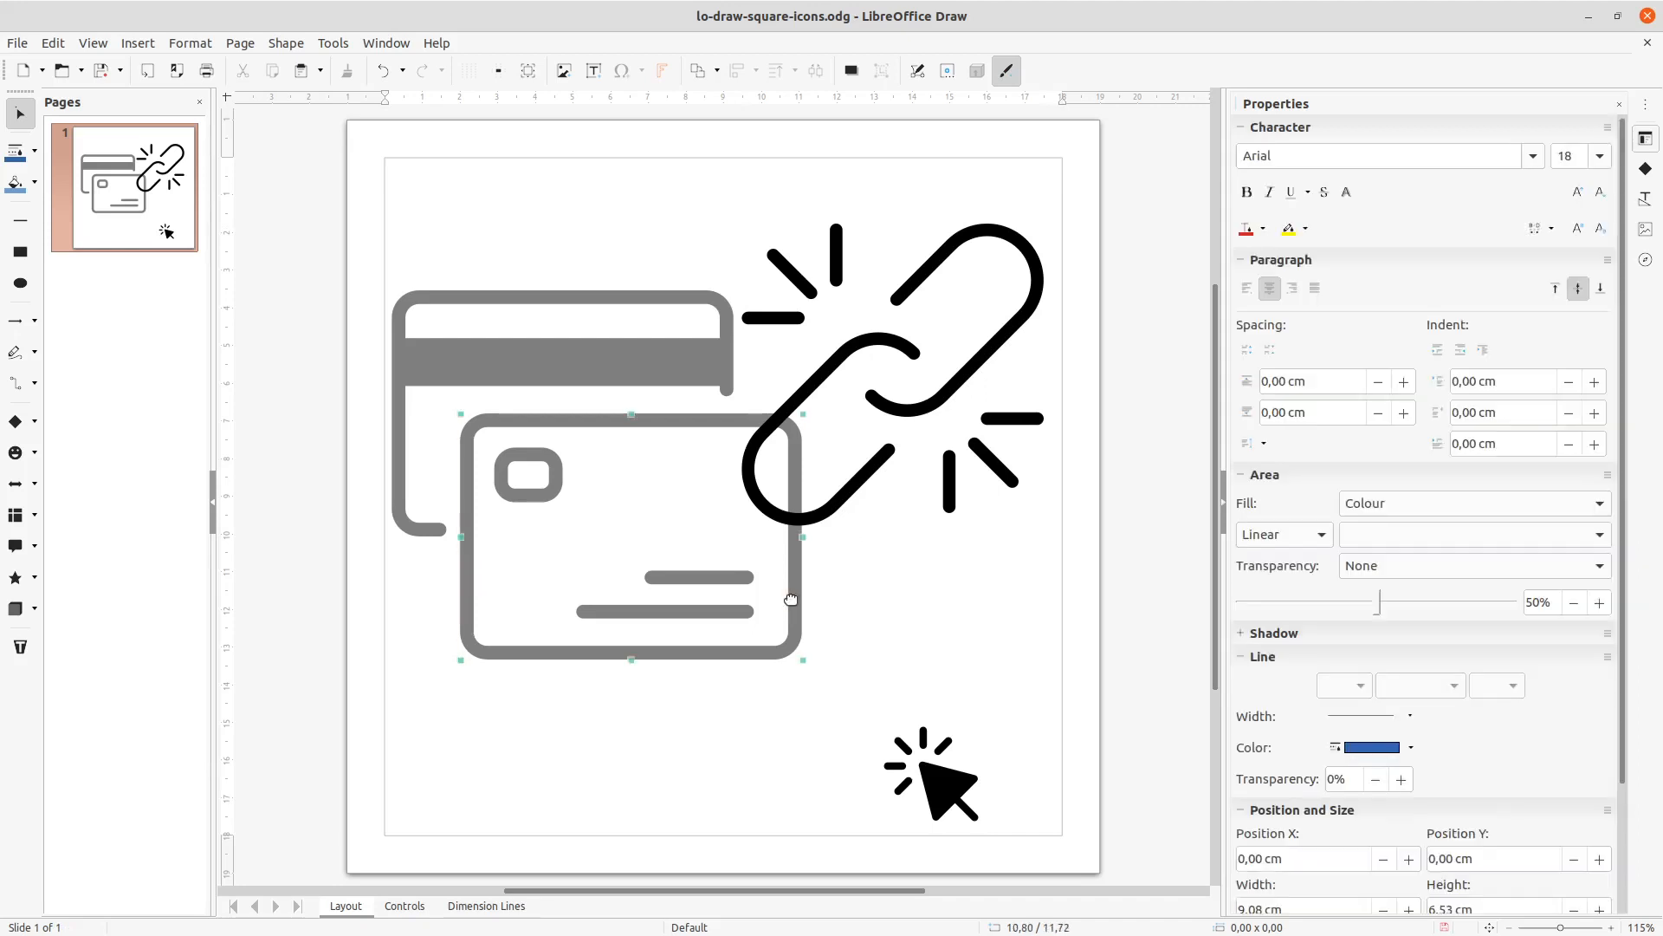
pyautogui.click(896, 579)
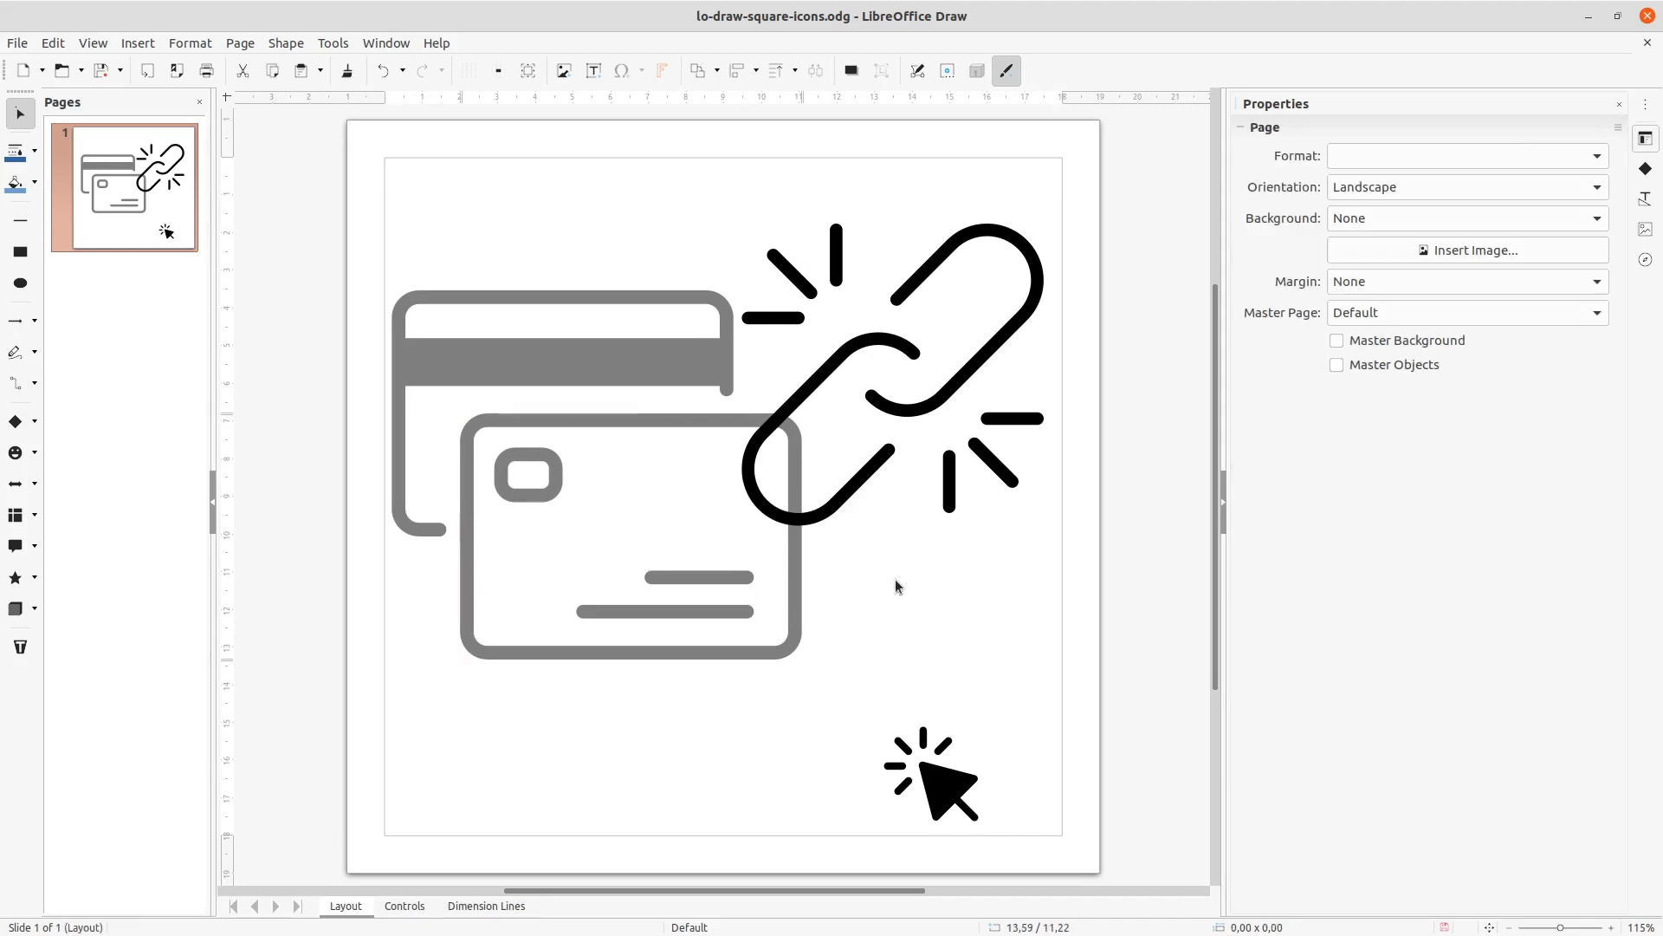
pyautogui.click(27, 256)
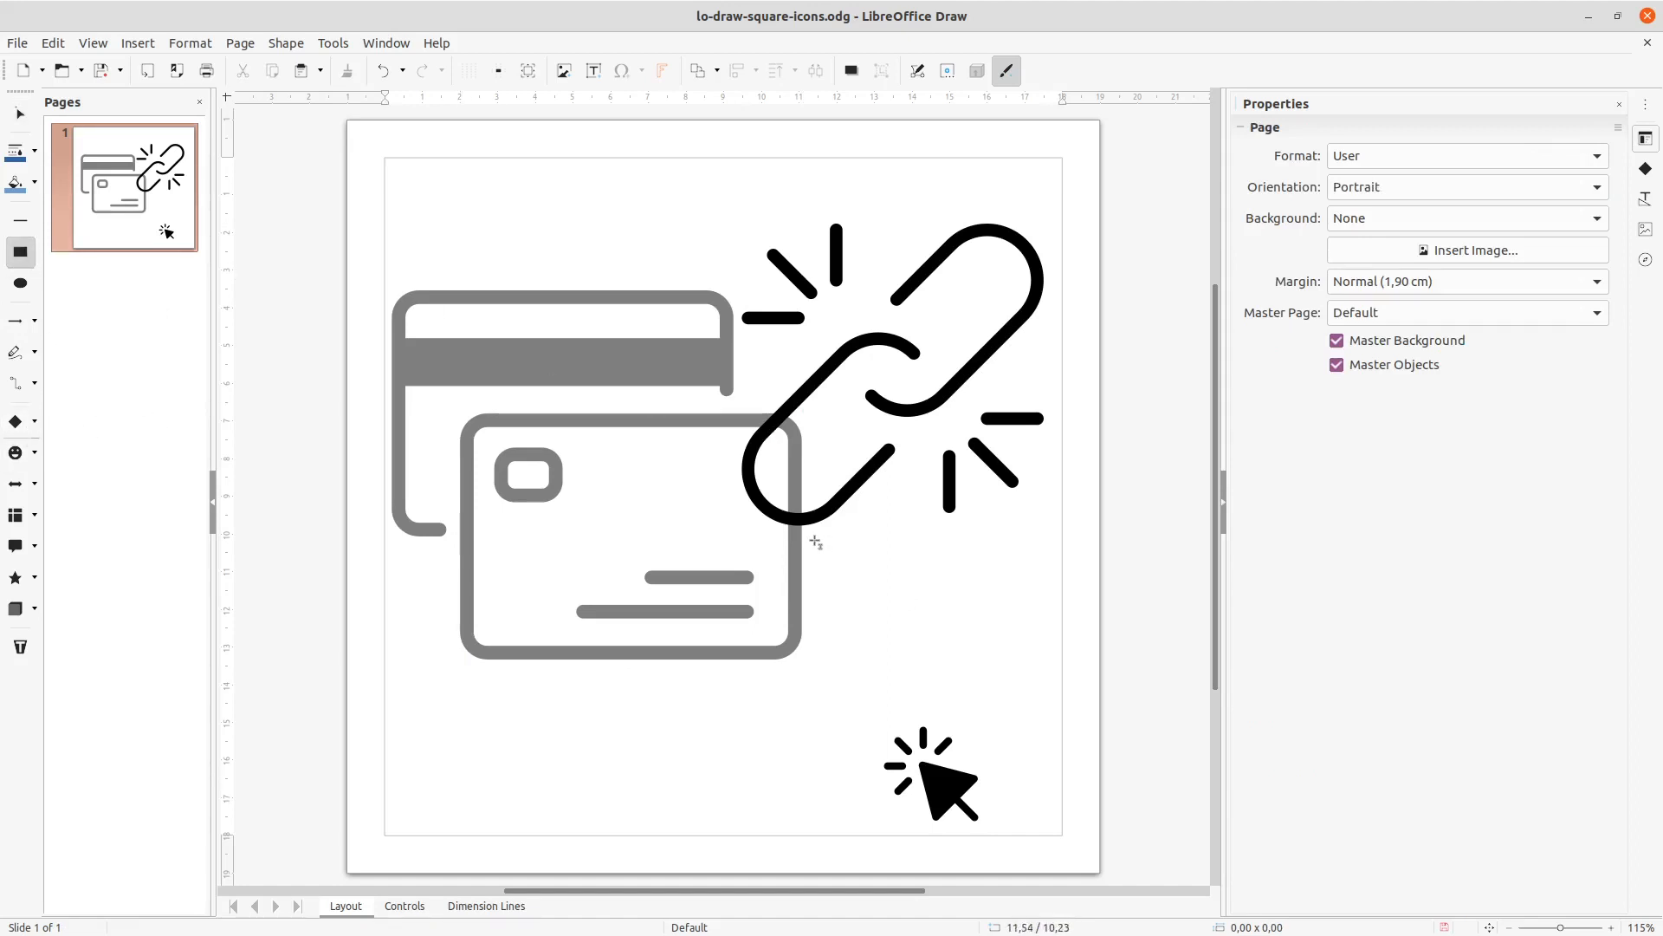
pyautogui.moveTo(816, 543)
pyautogui.mouseDown()
pyautogui.moveTo(735, 472)
pyautogui.moveTo(736, 404)
pyautogui.mouseUp()
pyautogui.click(875, 621)
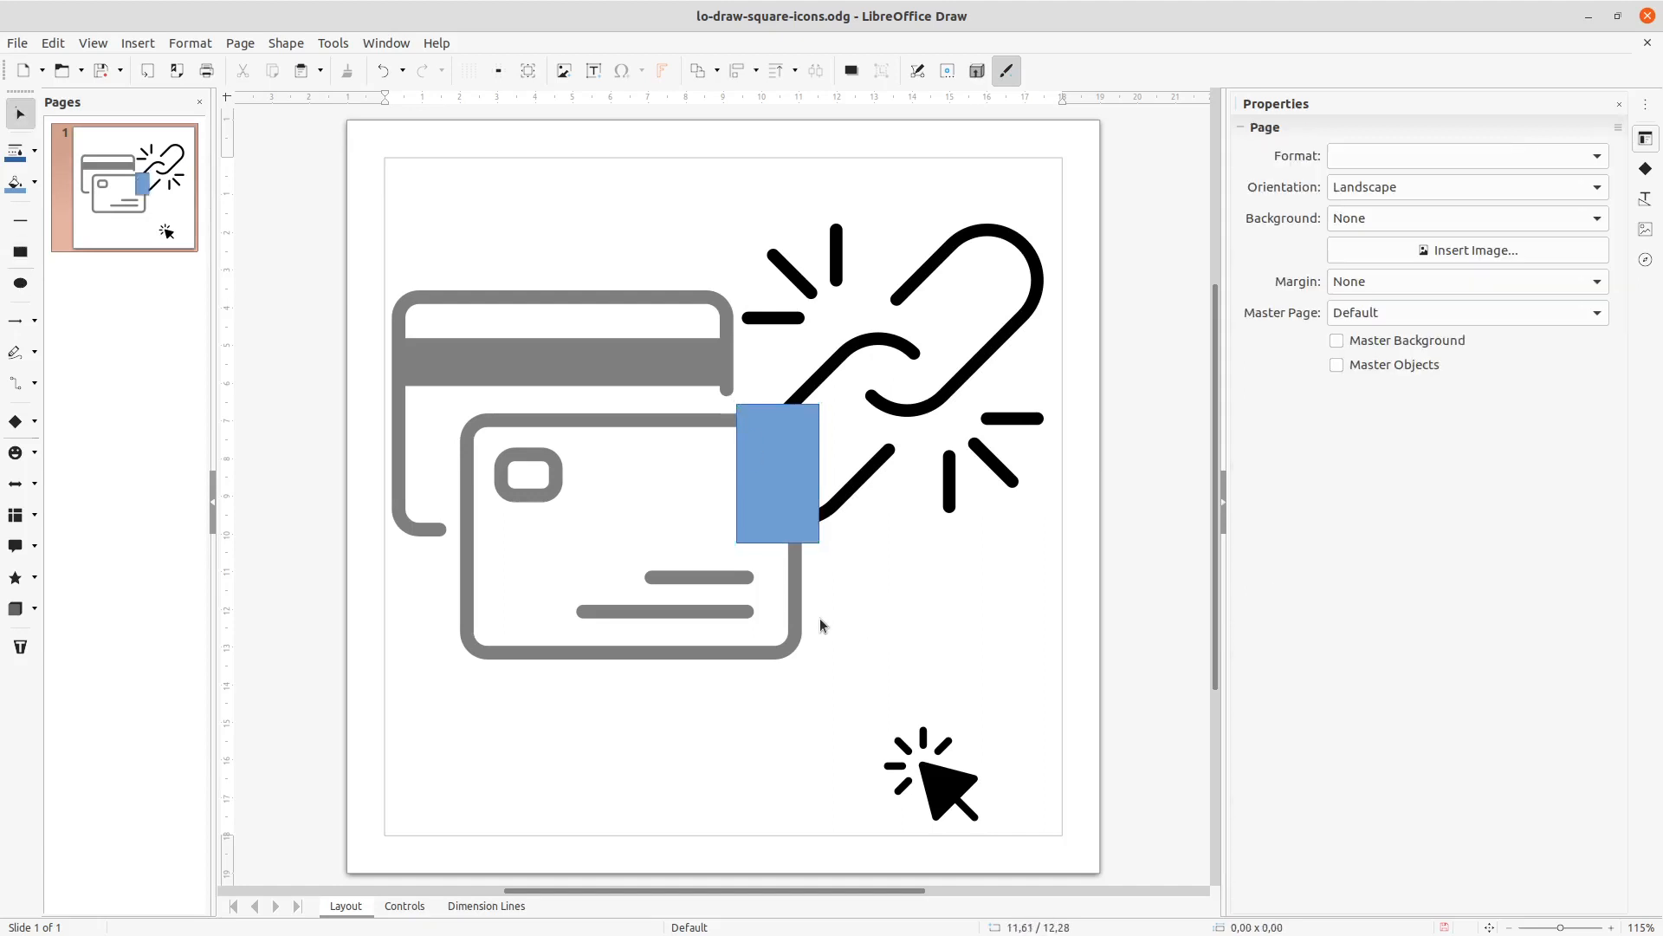
# - Subtract the blue rectangle from the front card's outline to cut away its upper right corner
pyautogui.click(797, 616)
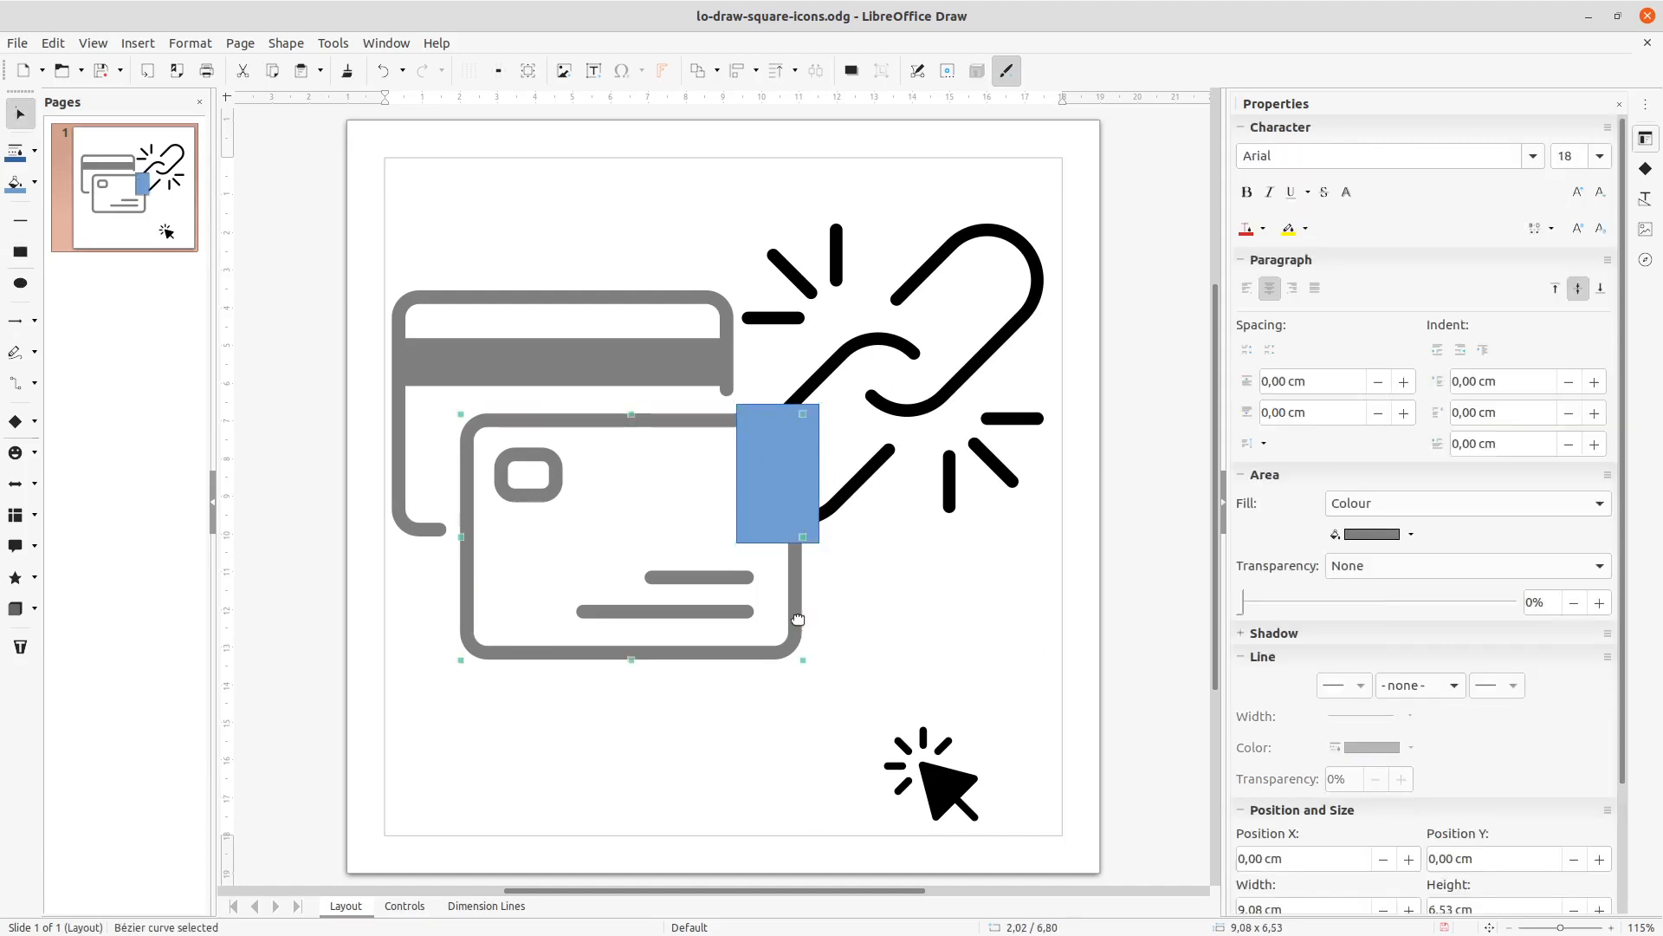
pyautogui.keyDown('shift'); pyautogui.click(781, 463); pyautogui.keyUp('shift')
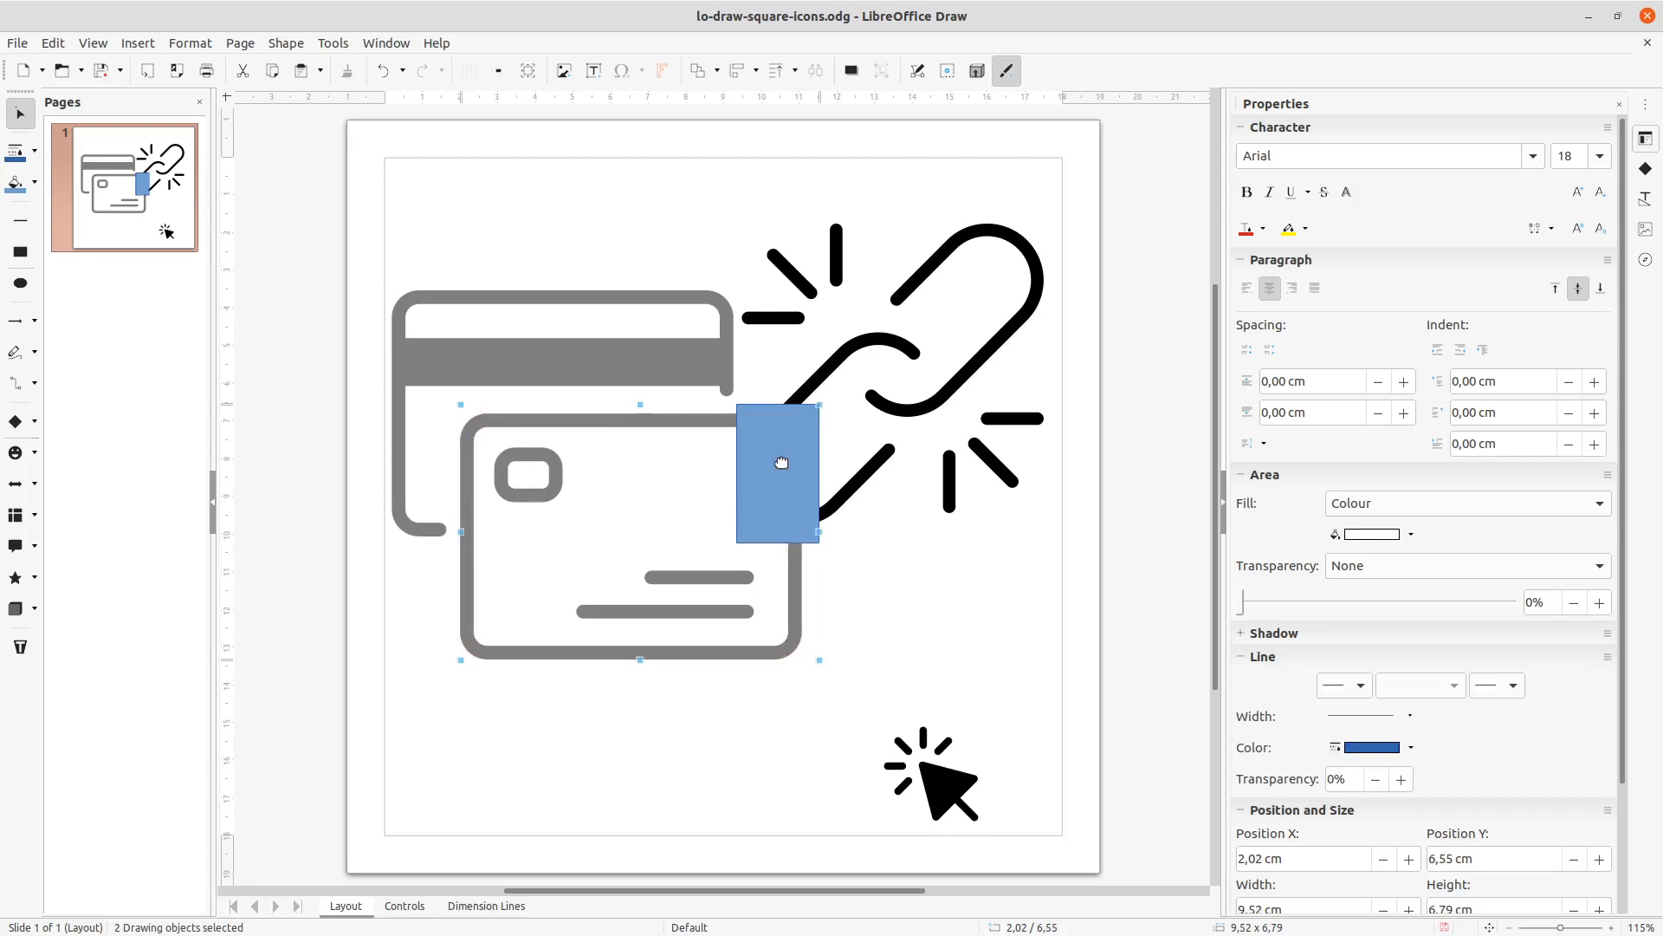
pyautogui.rightClick(781, 463)
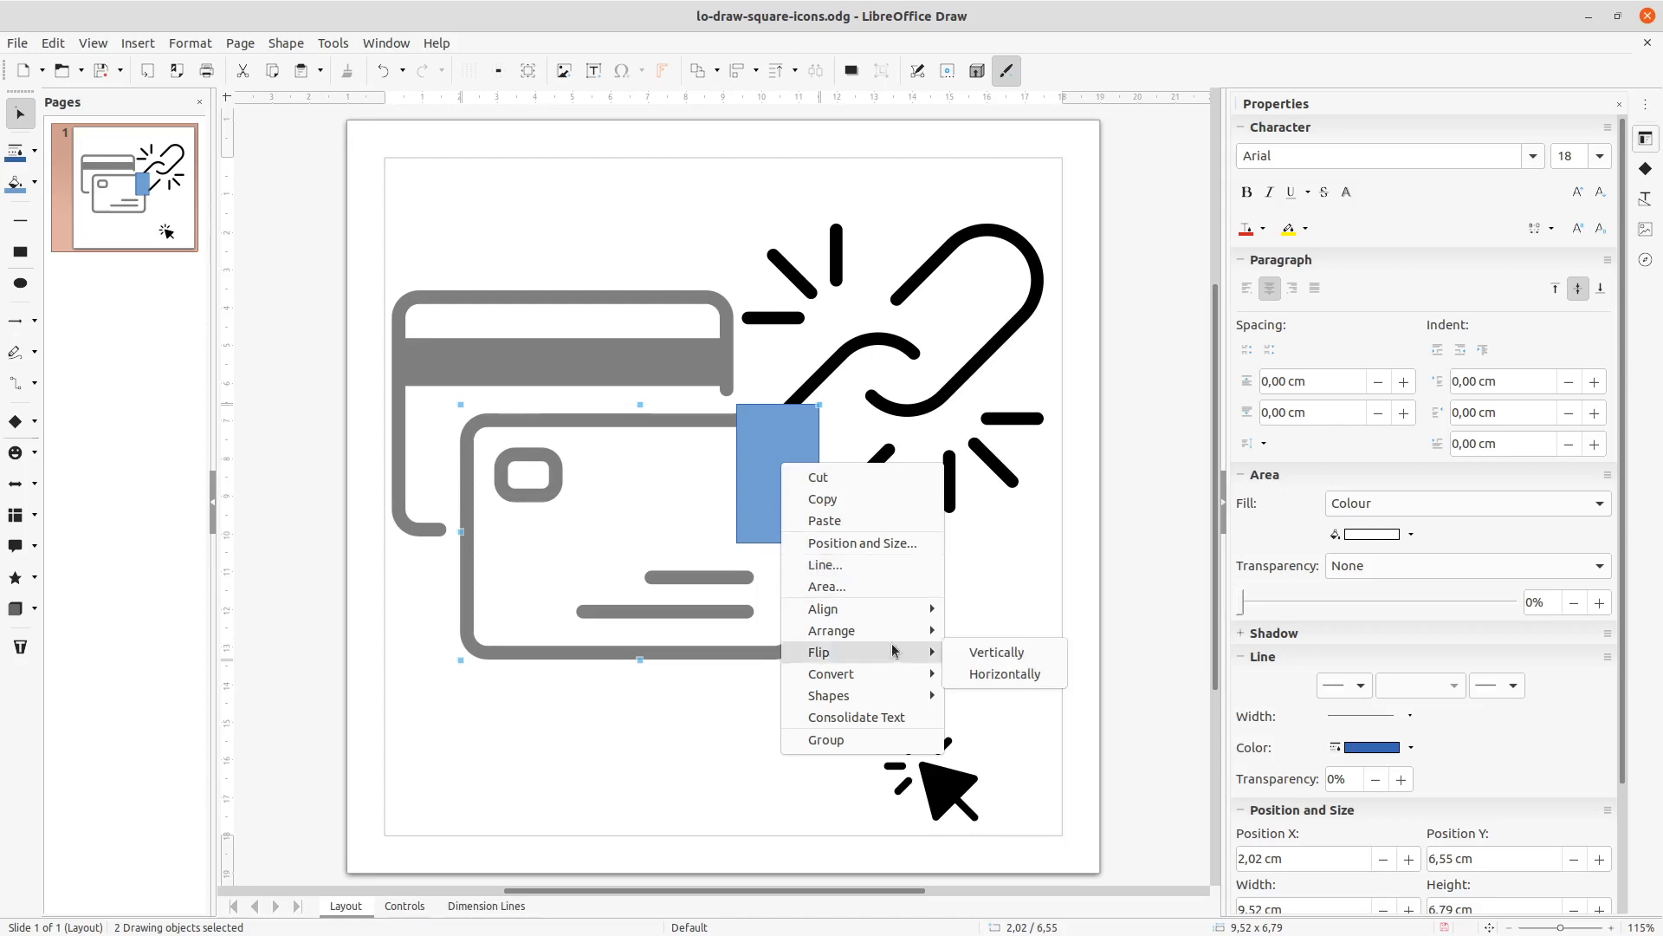
pyautogui.moveTo(879, 702)
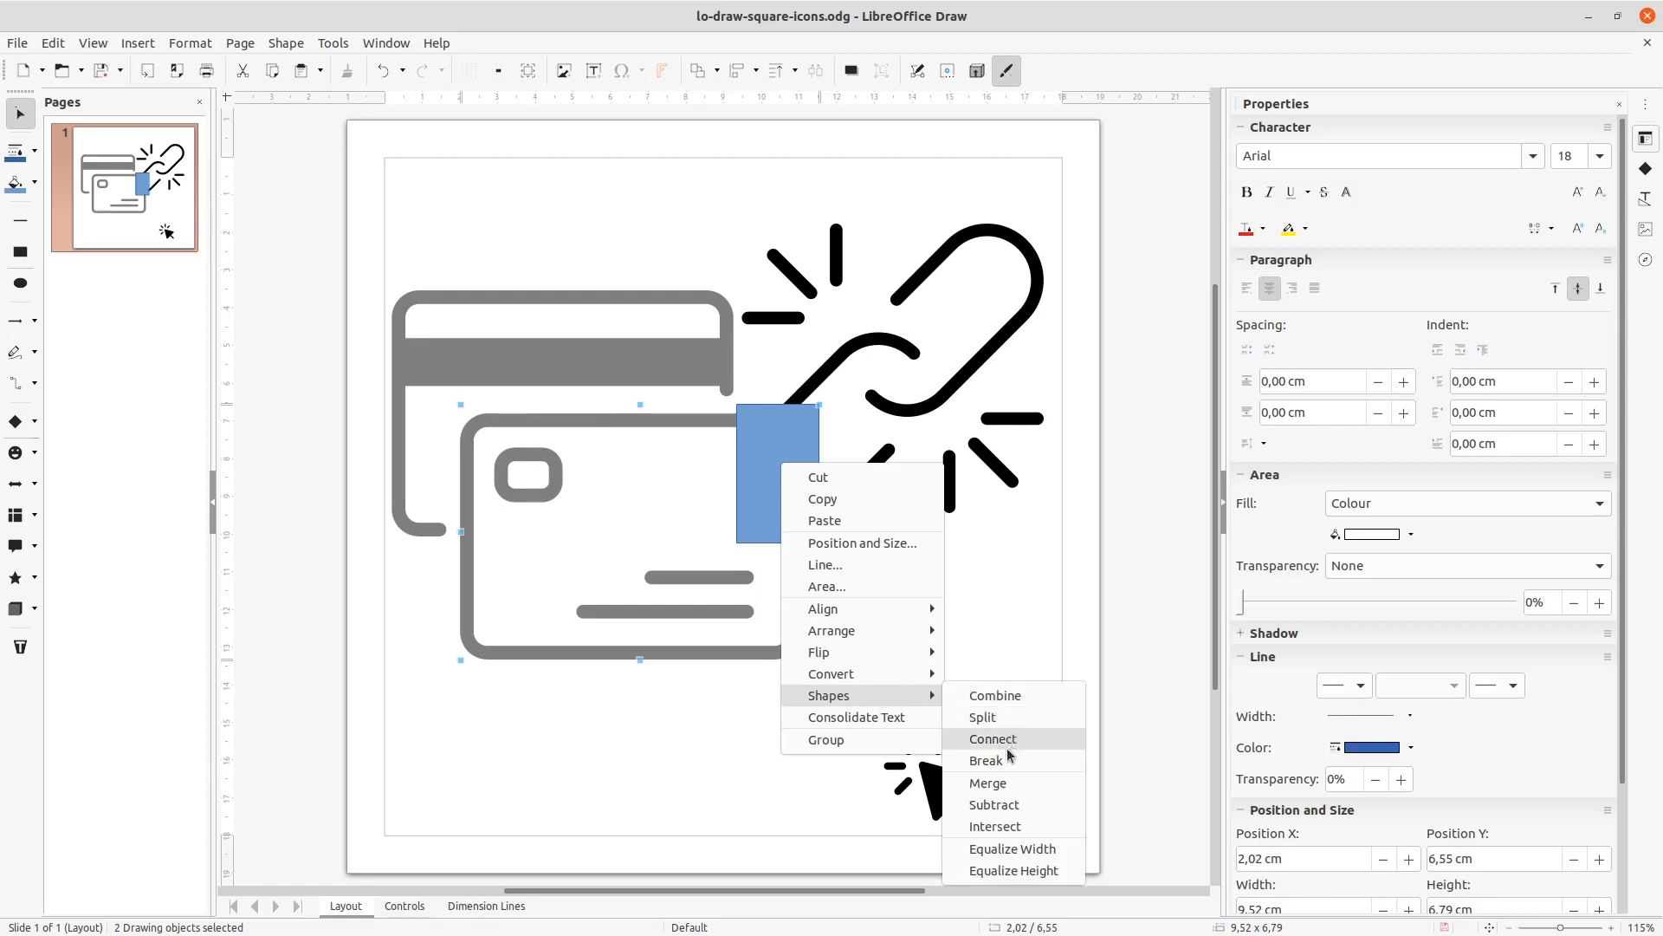
pyautogui.click(998, 805)
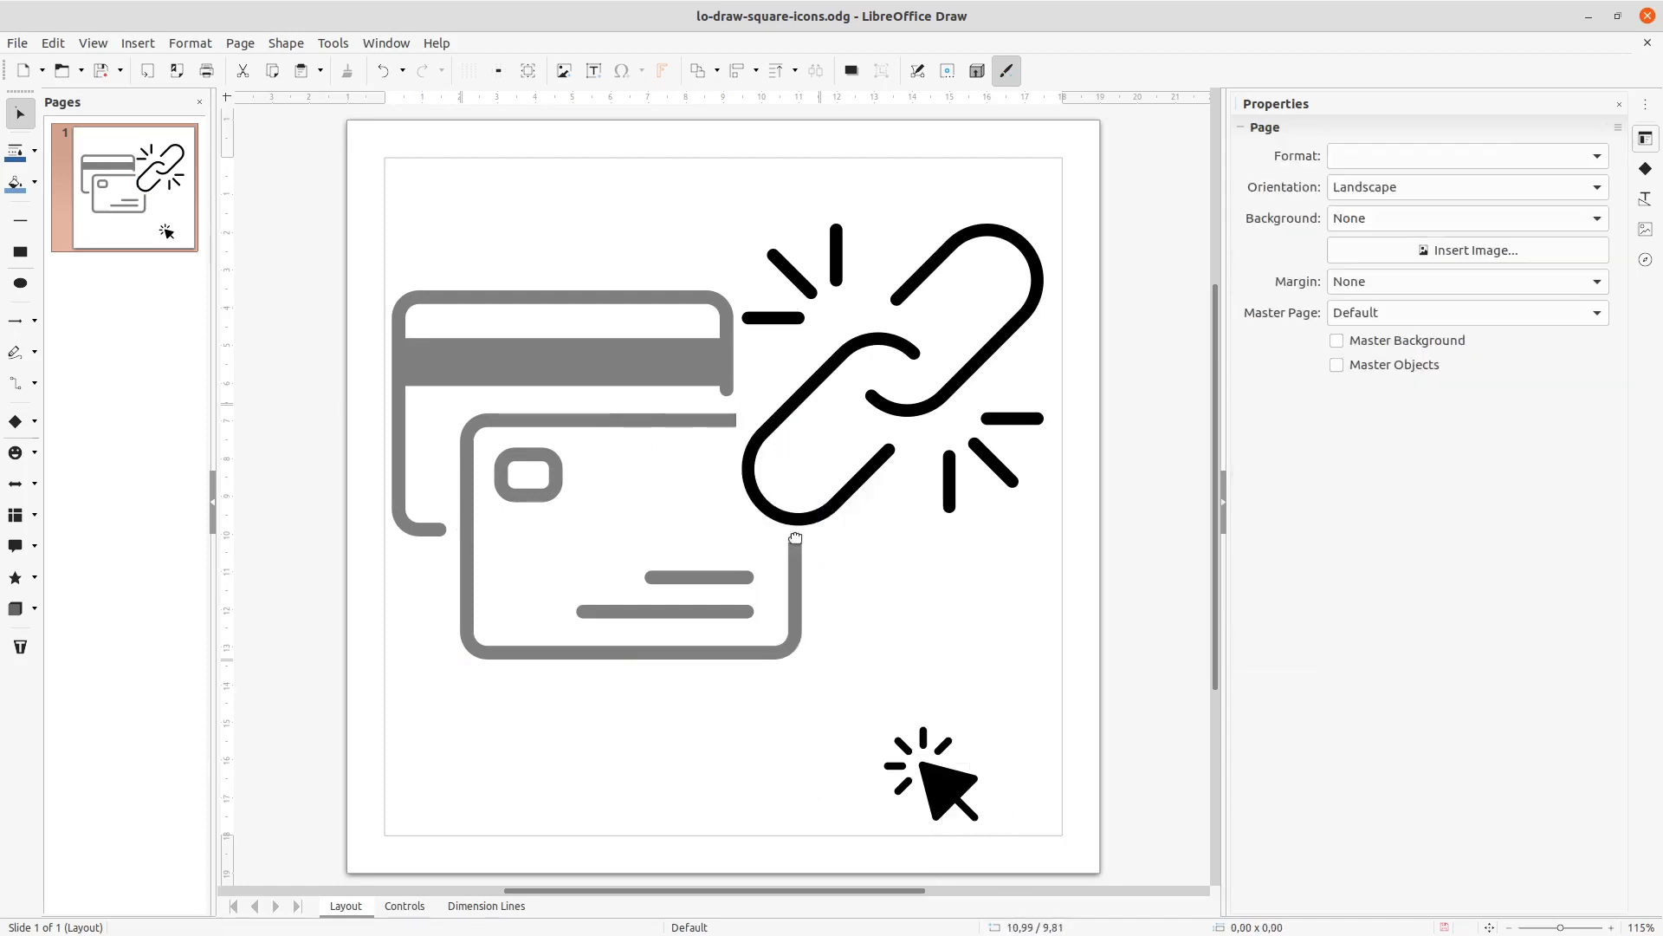
# - Break the chain link icon into its separate shapes
pyautogui.click(987, 360)
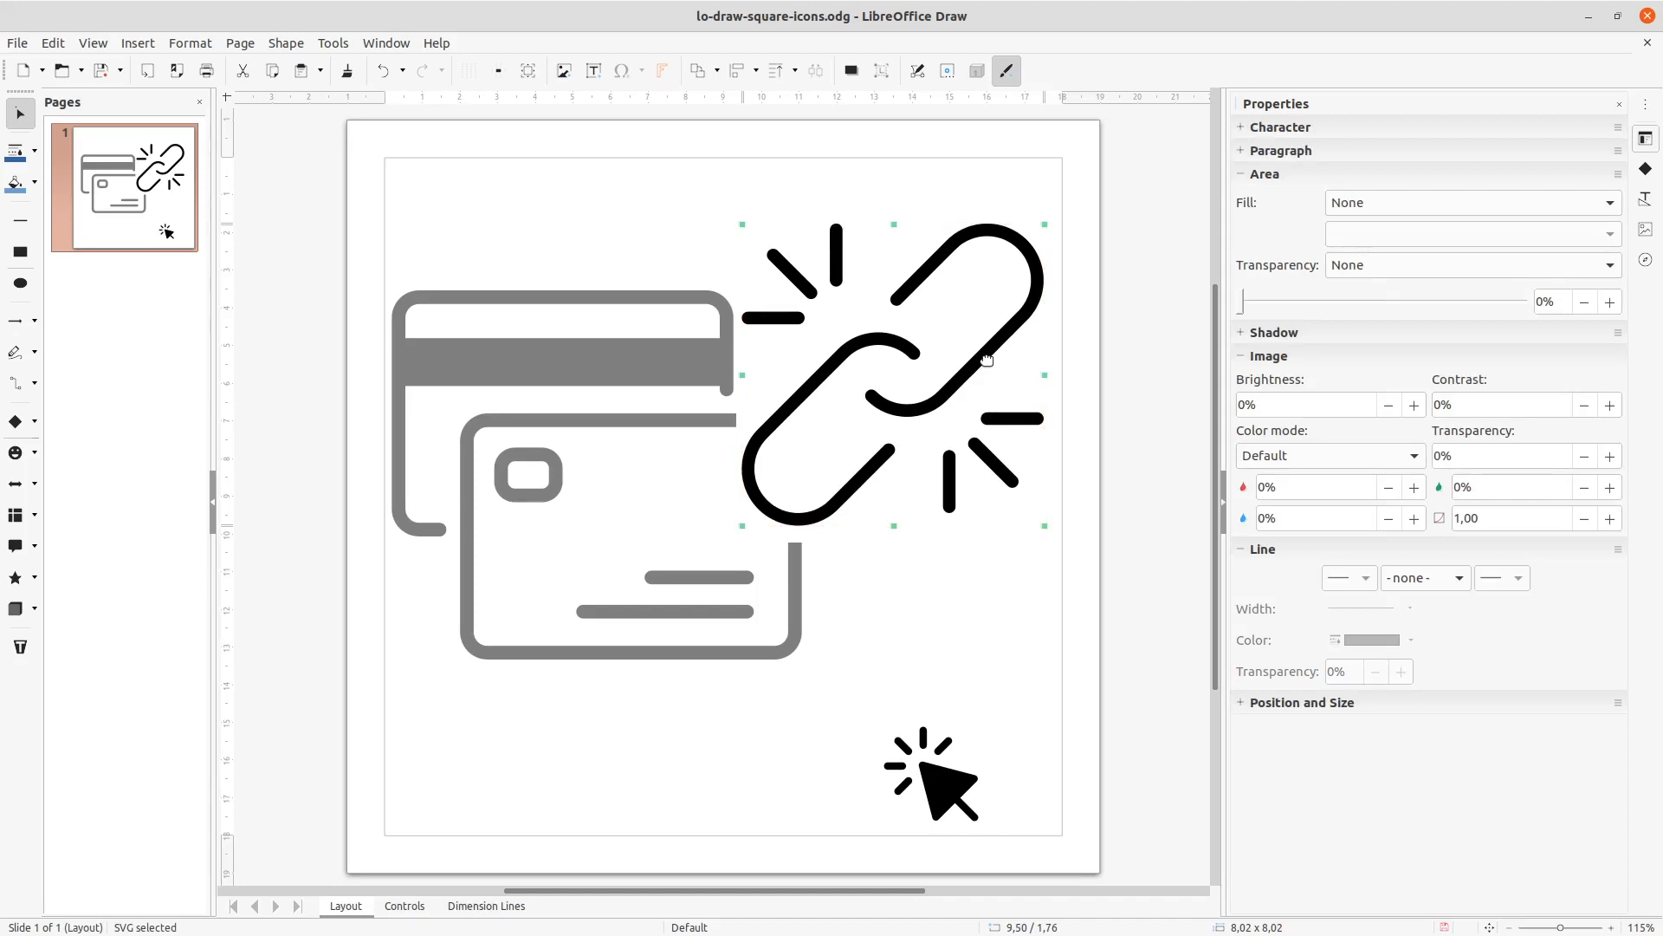
pyautogui.rightClick(987, 360)
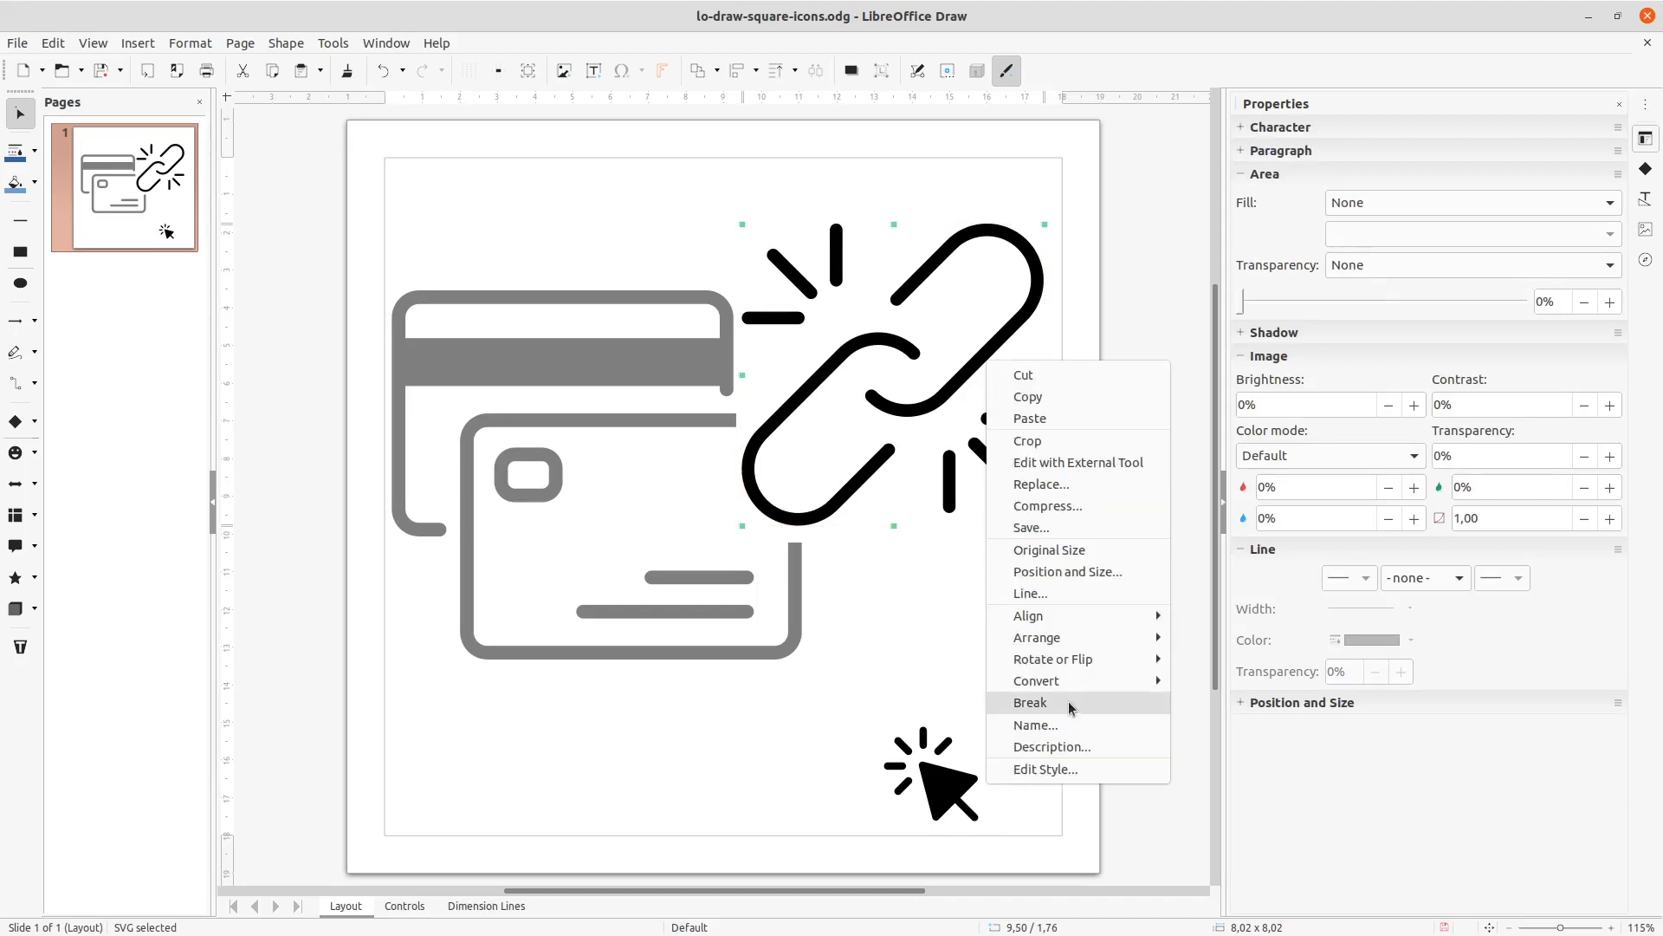
pyautogui.click(1030, 701)
# - Delete the three short ray lines at the lower right of the chain icon
pyautogui.click(950, 520)
pyautogui.click(944, 492)
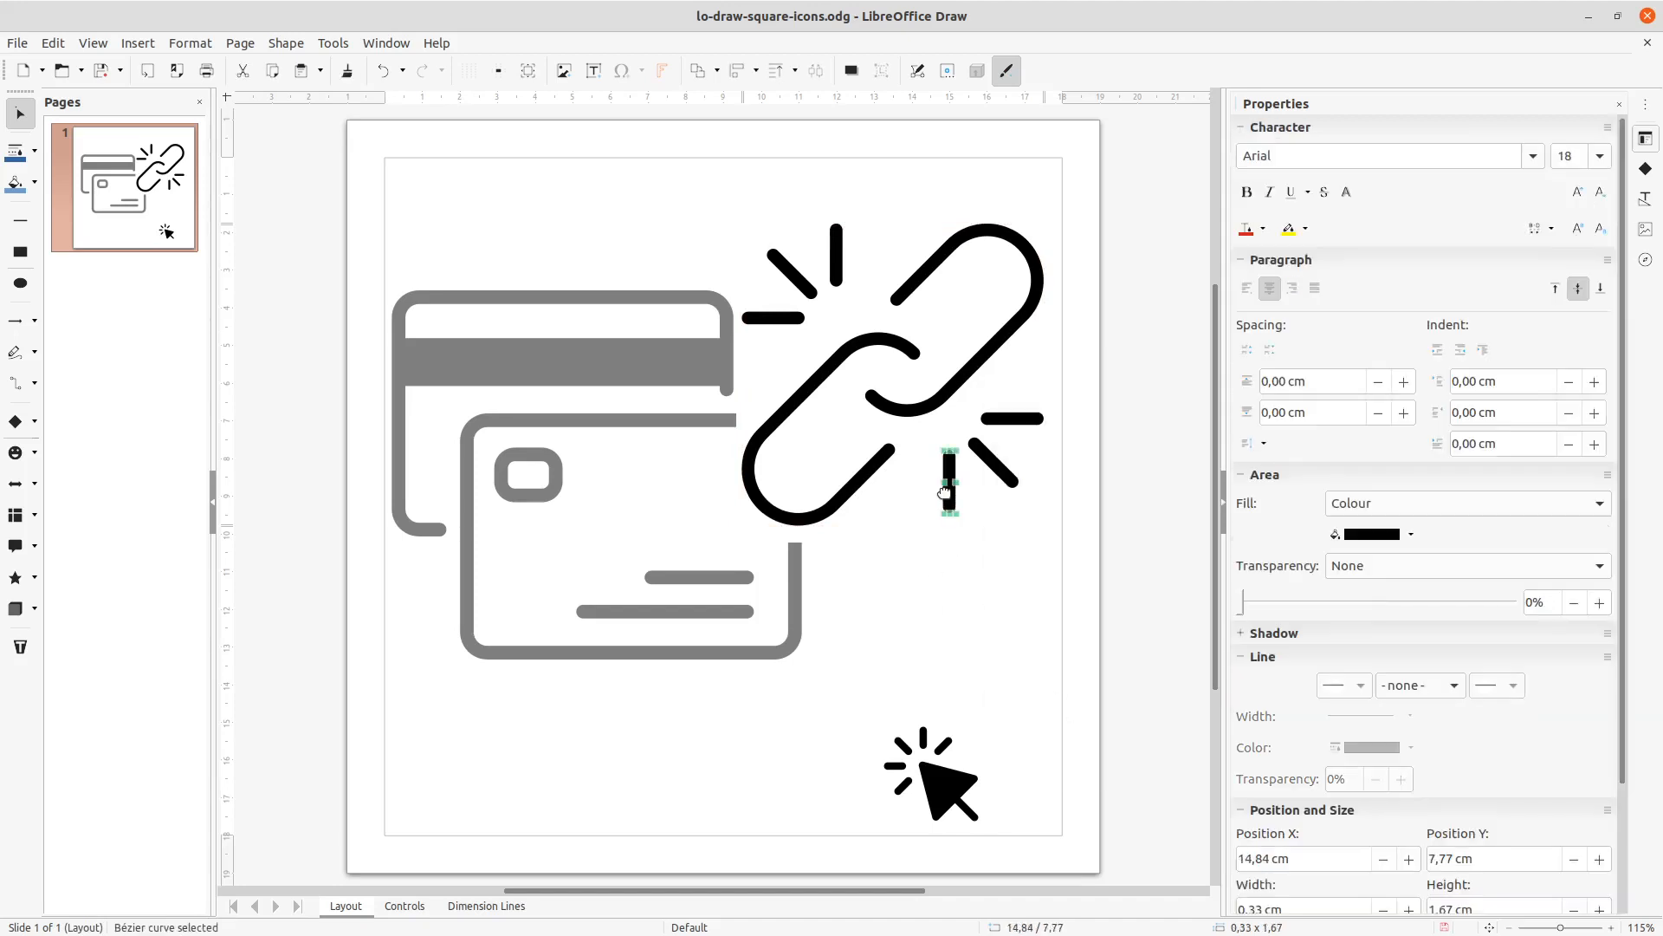
pyautogui.press('Delete')
pyautogui.click(1000, 472)
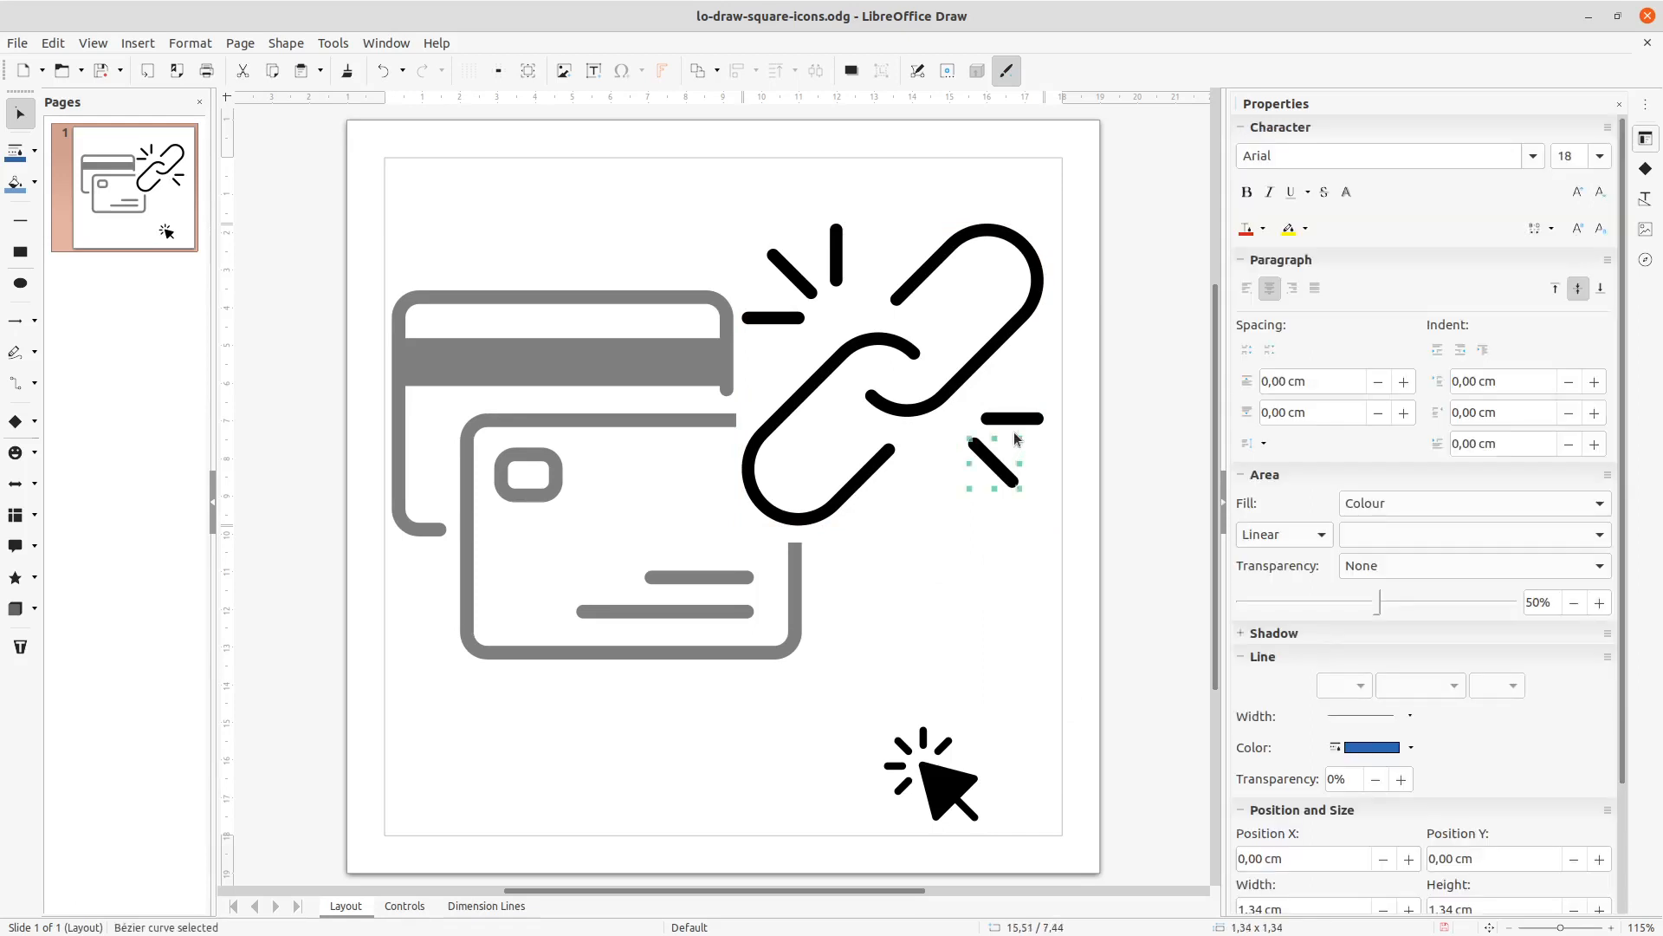
pyautogui.press('Delete')
pyautogui.click(1017, 418)
pyautogui.press('Delete')
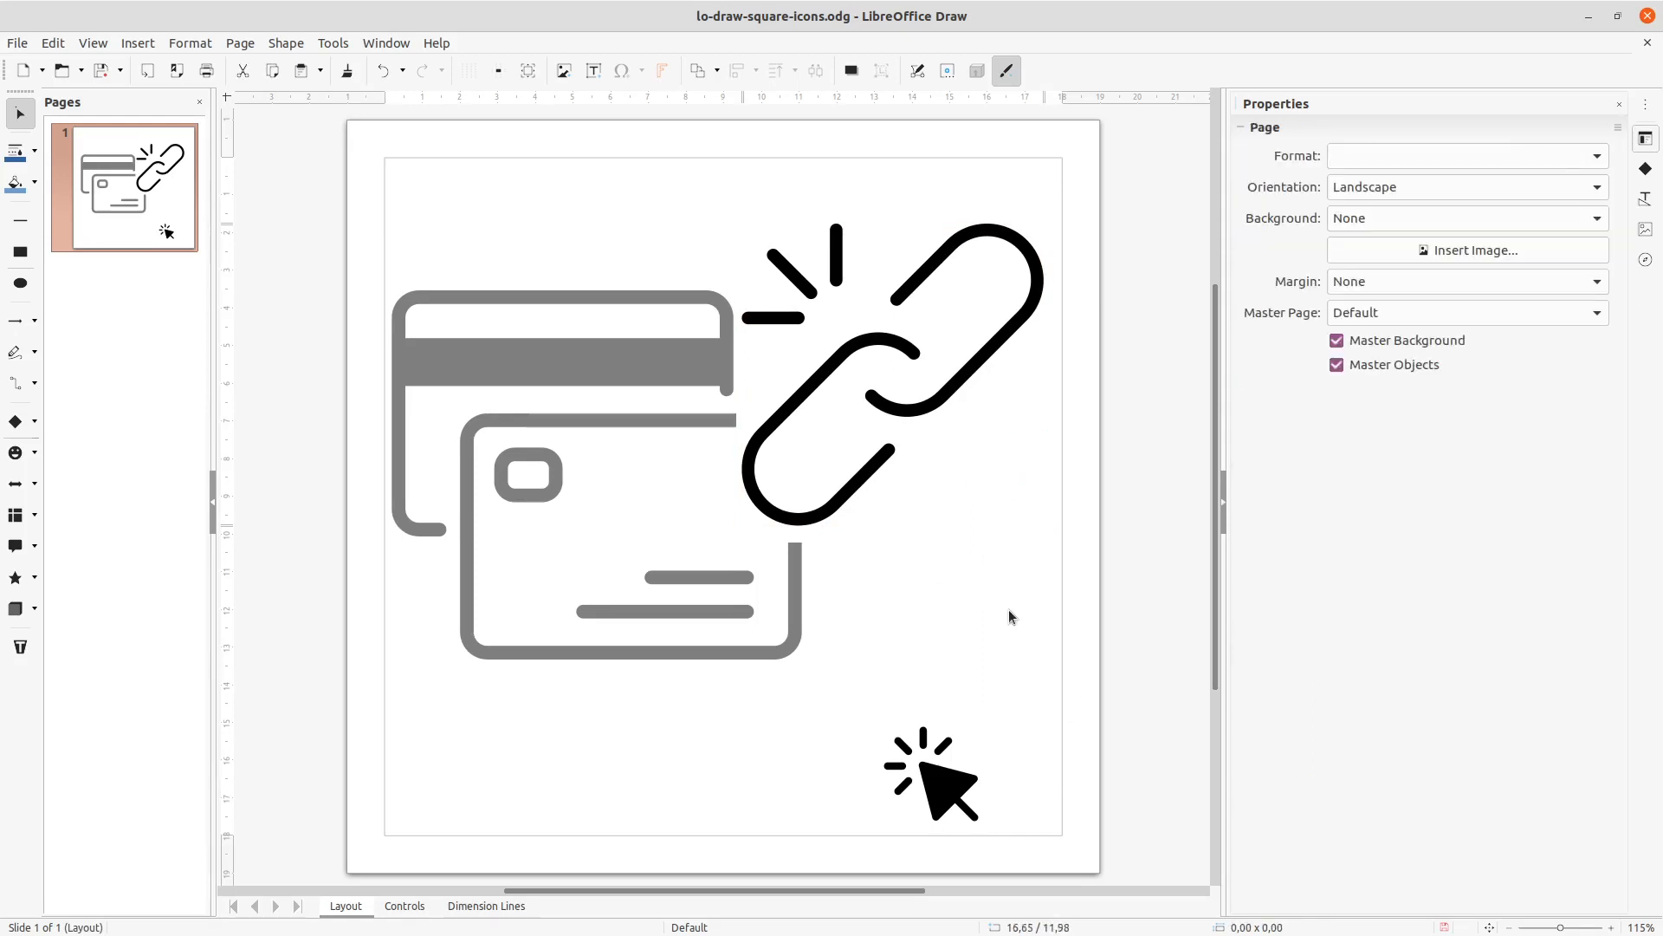
# - Enlarge the click icon to about 7.09 × 7.09 cm and place it over the chain's lower right side
pyautogui.moveTo(934, 793); pyautogui.dragTo(1028, 676)
pyautogui.moveTo(969, 584); pyautogui.dragTo(982, 539)
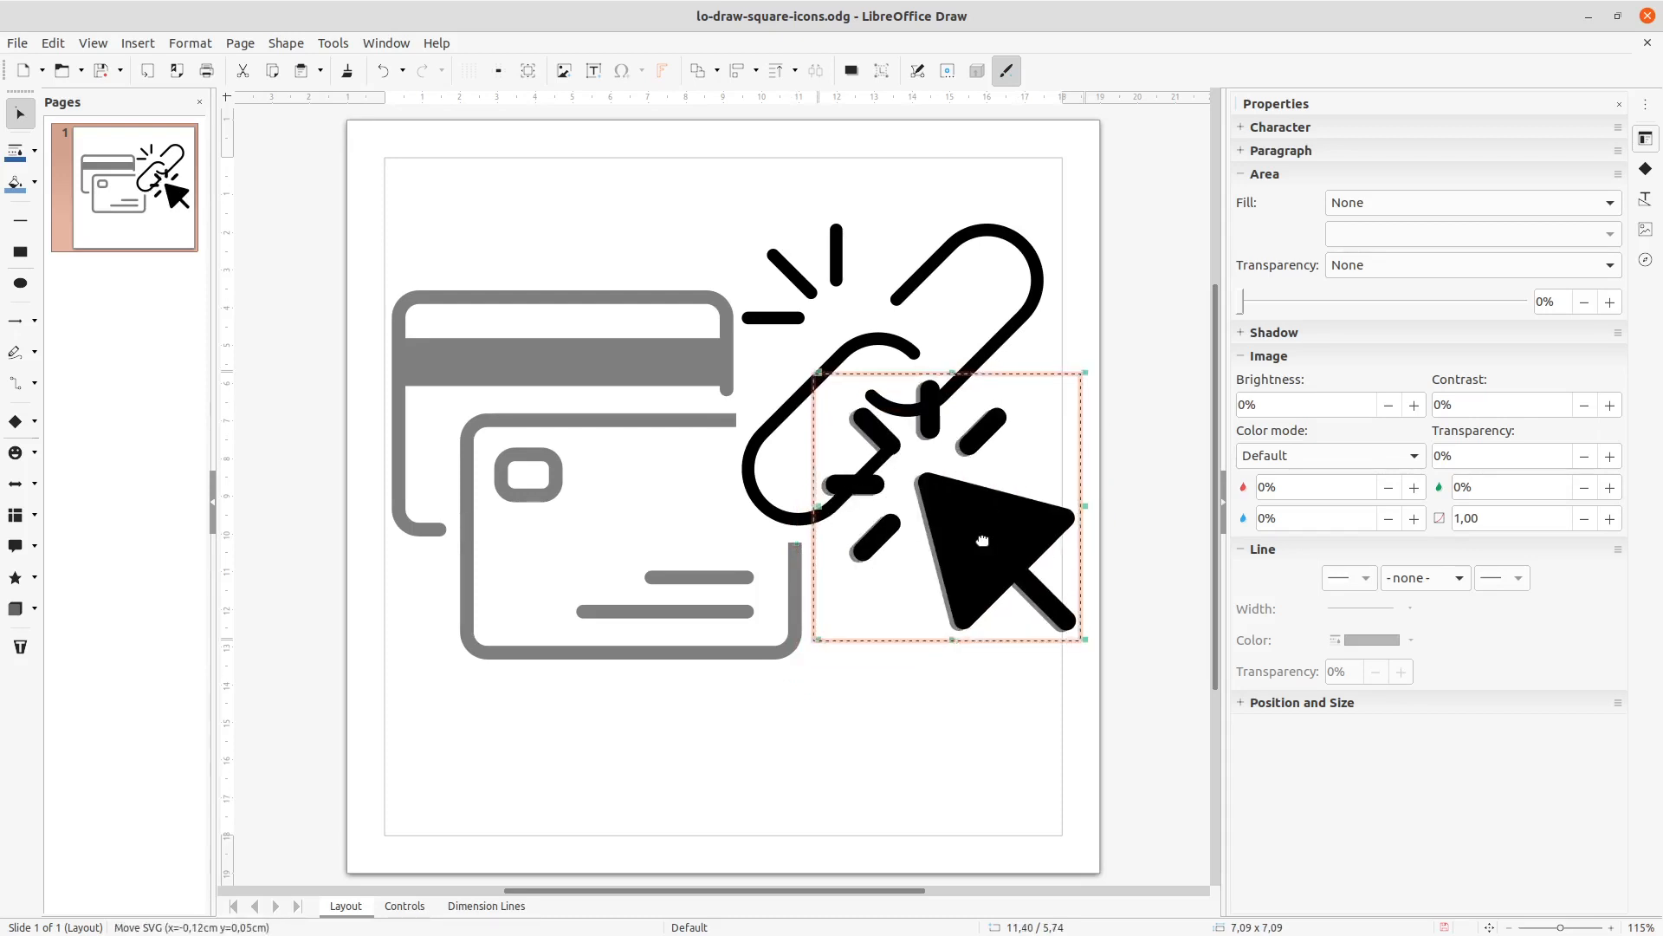
pyautogui.click(1026, 266)
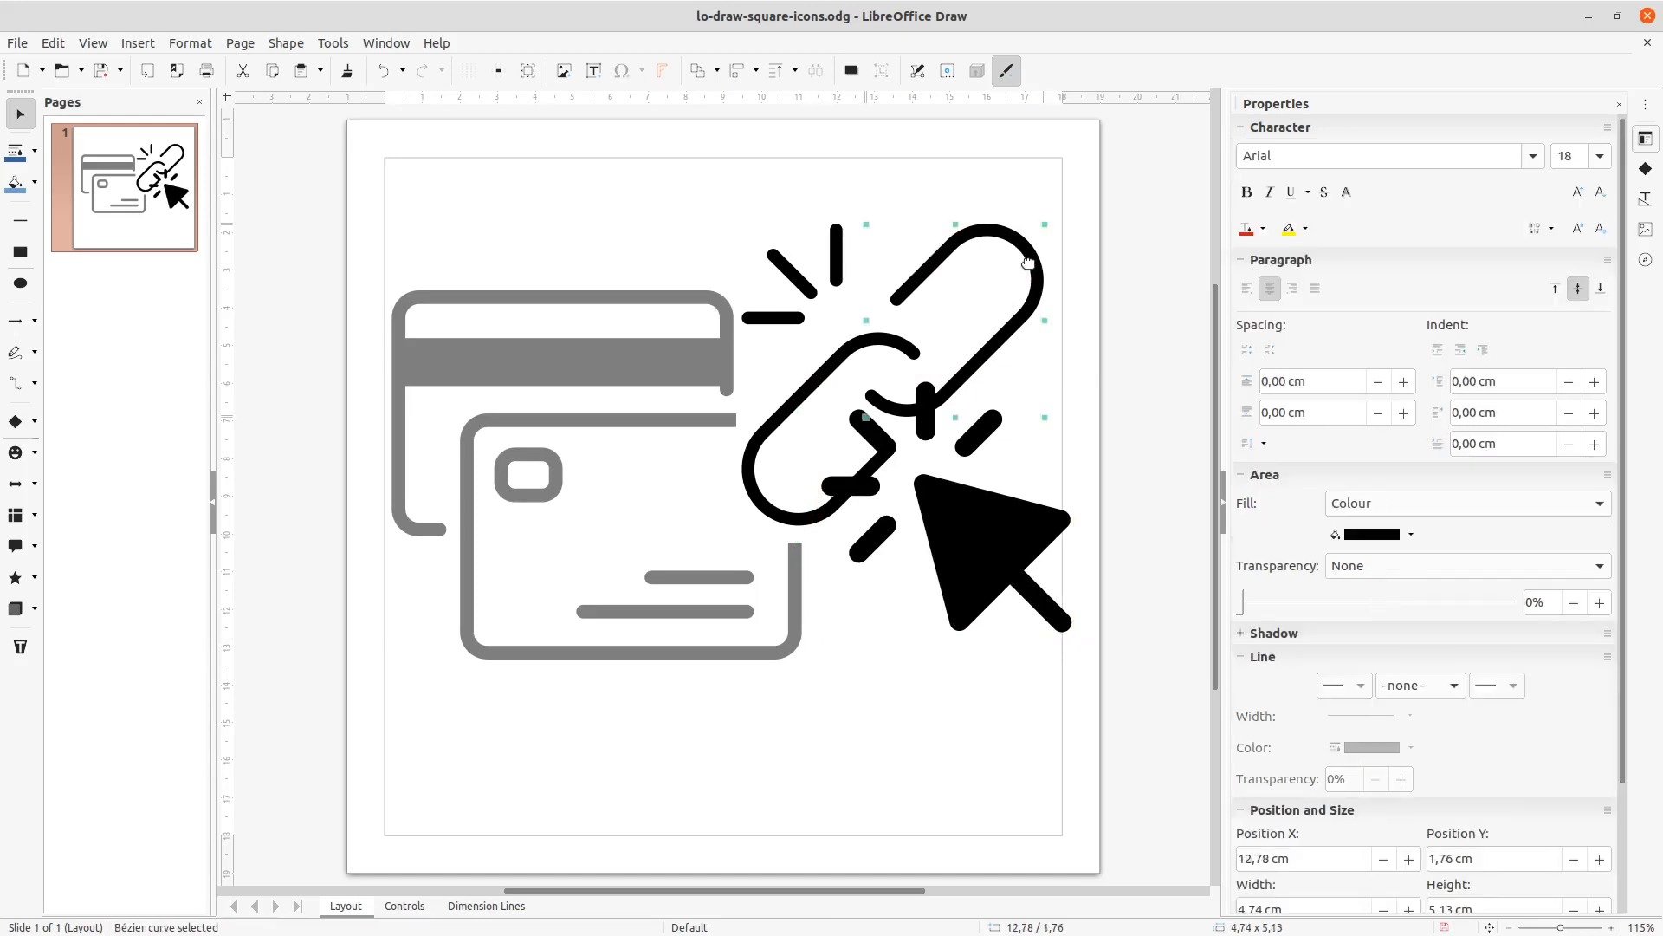
pyautogui.click(811, 827)
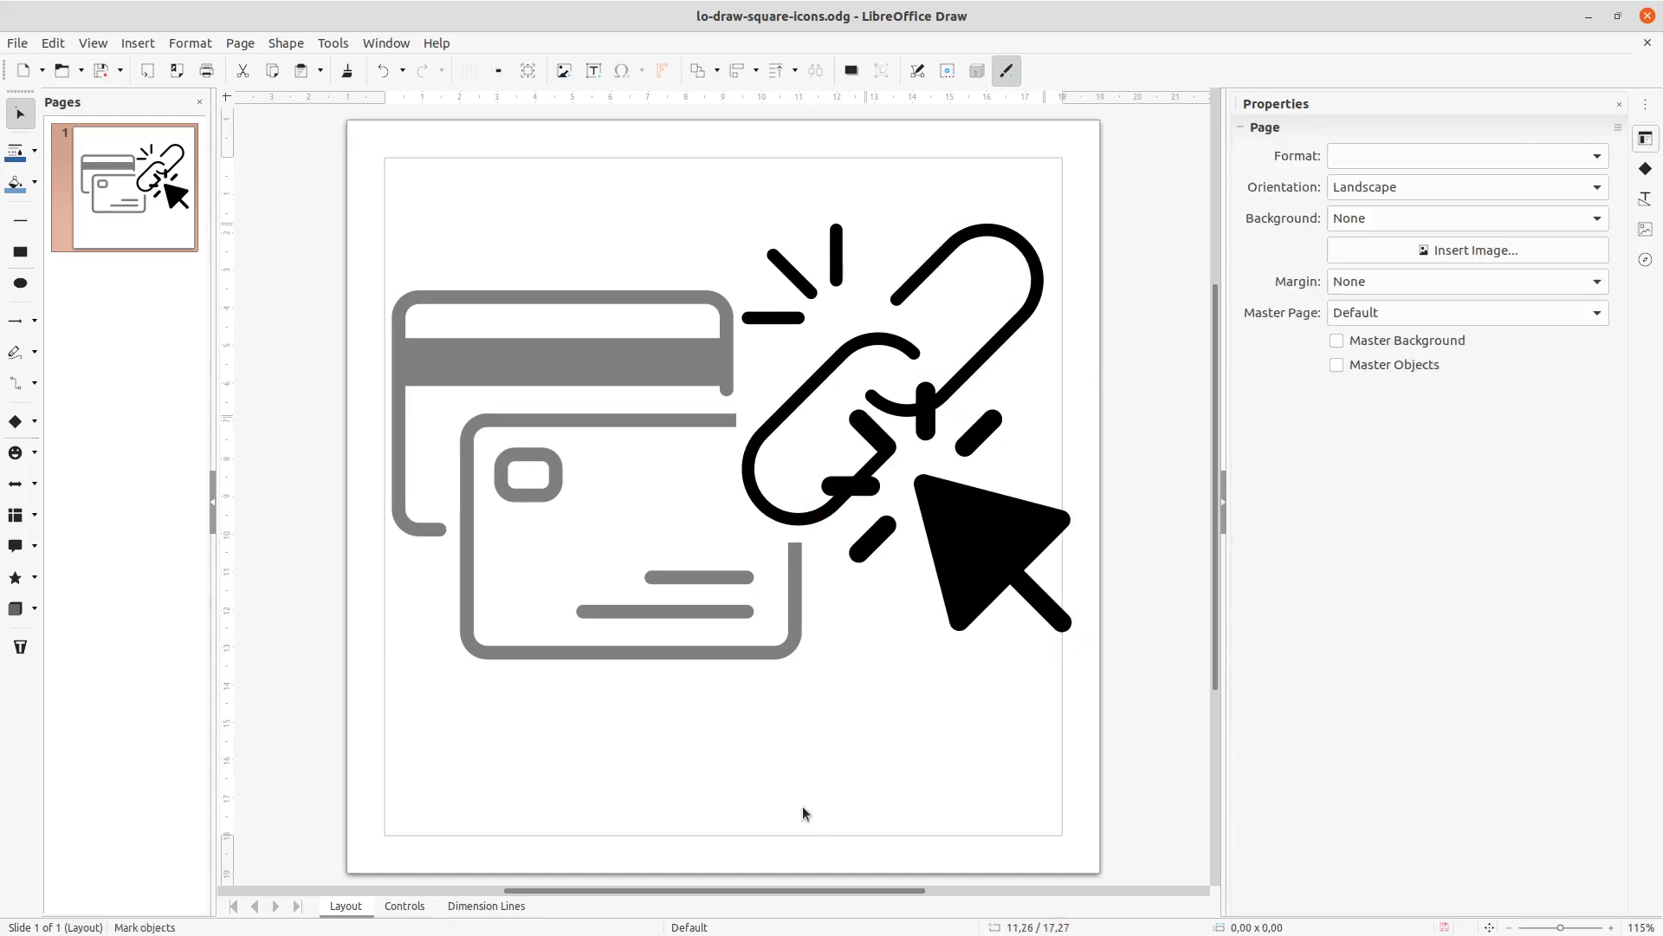
# - Draw a rounded rectangle over the upper chain link where the click icon's vertical ray crosses it
pyautogui.click(34, 421)
pyautogui.click(94, 427)
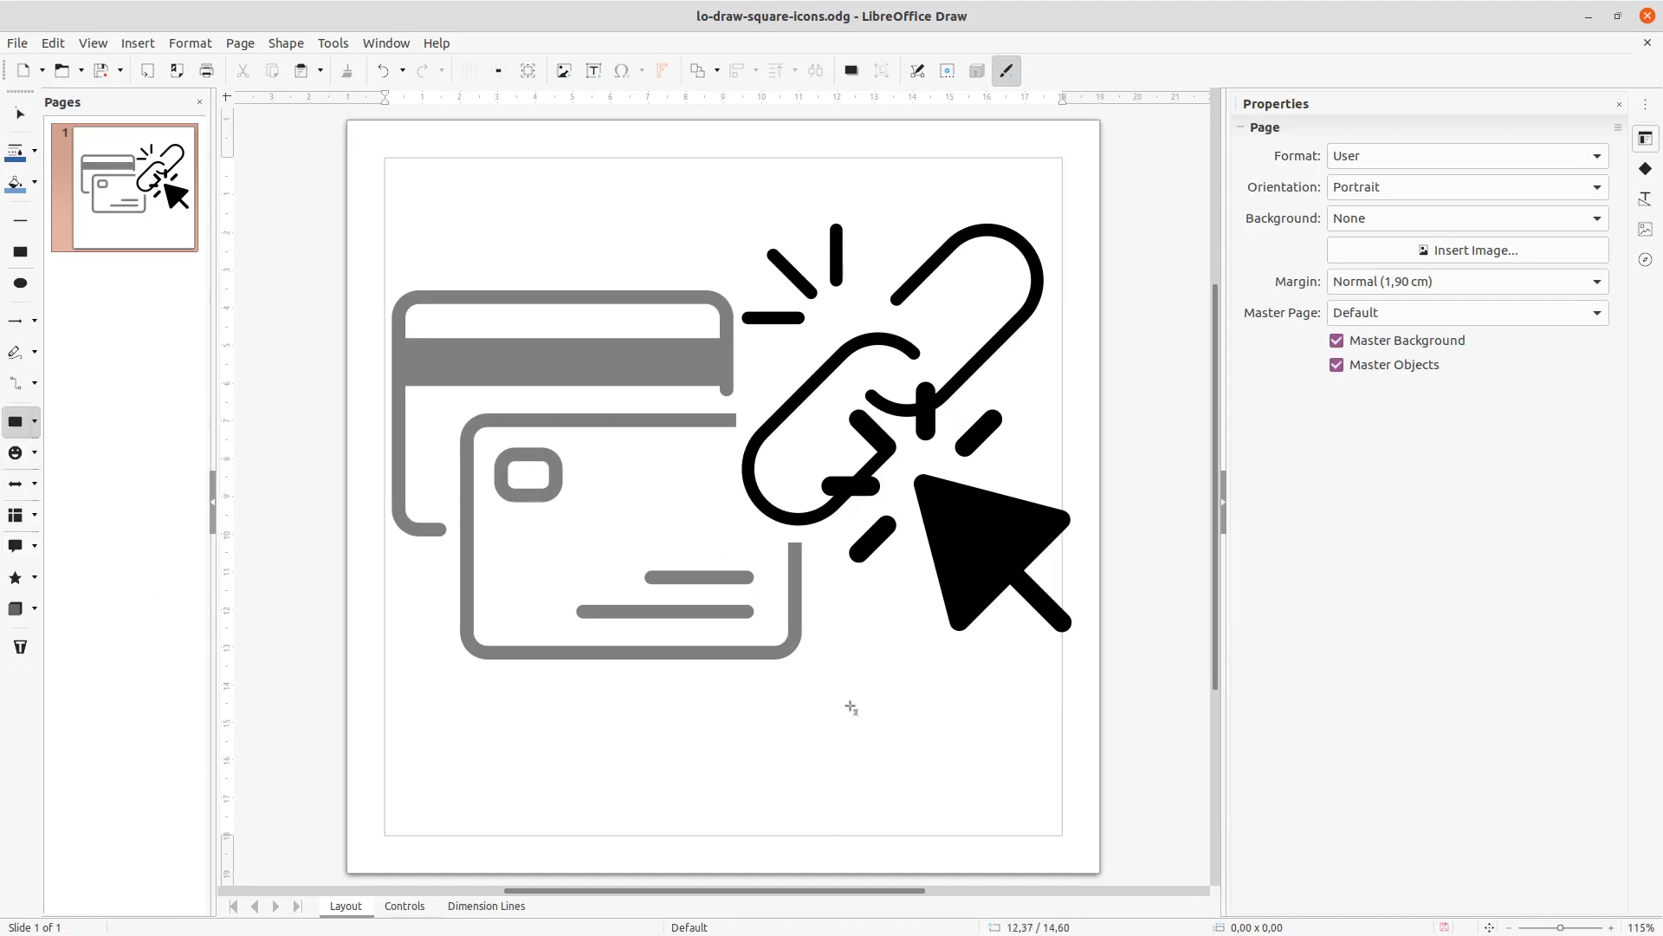
pyautogui.moveTo(852, 708); pyautogui.dragTo(922, 409)
# - Subtract the blue rounded rectangle from the upper chain link to cut a gap around the vertical ray
pyautogui.keyDown('shift'); pyautogui.click(1012, 332); pyautogui.keyUp('shift')
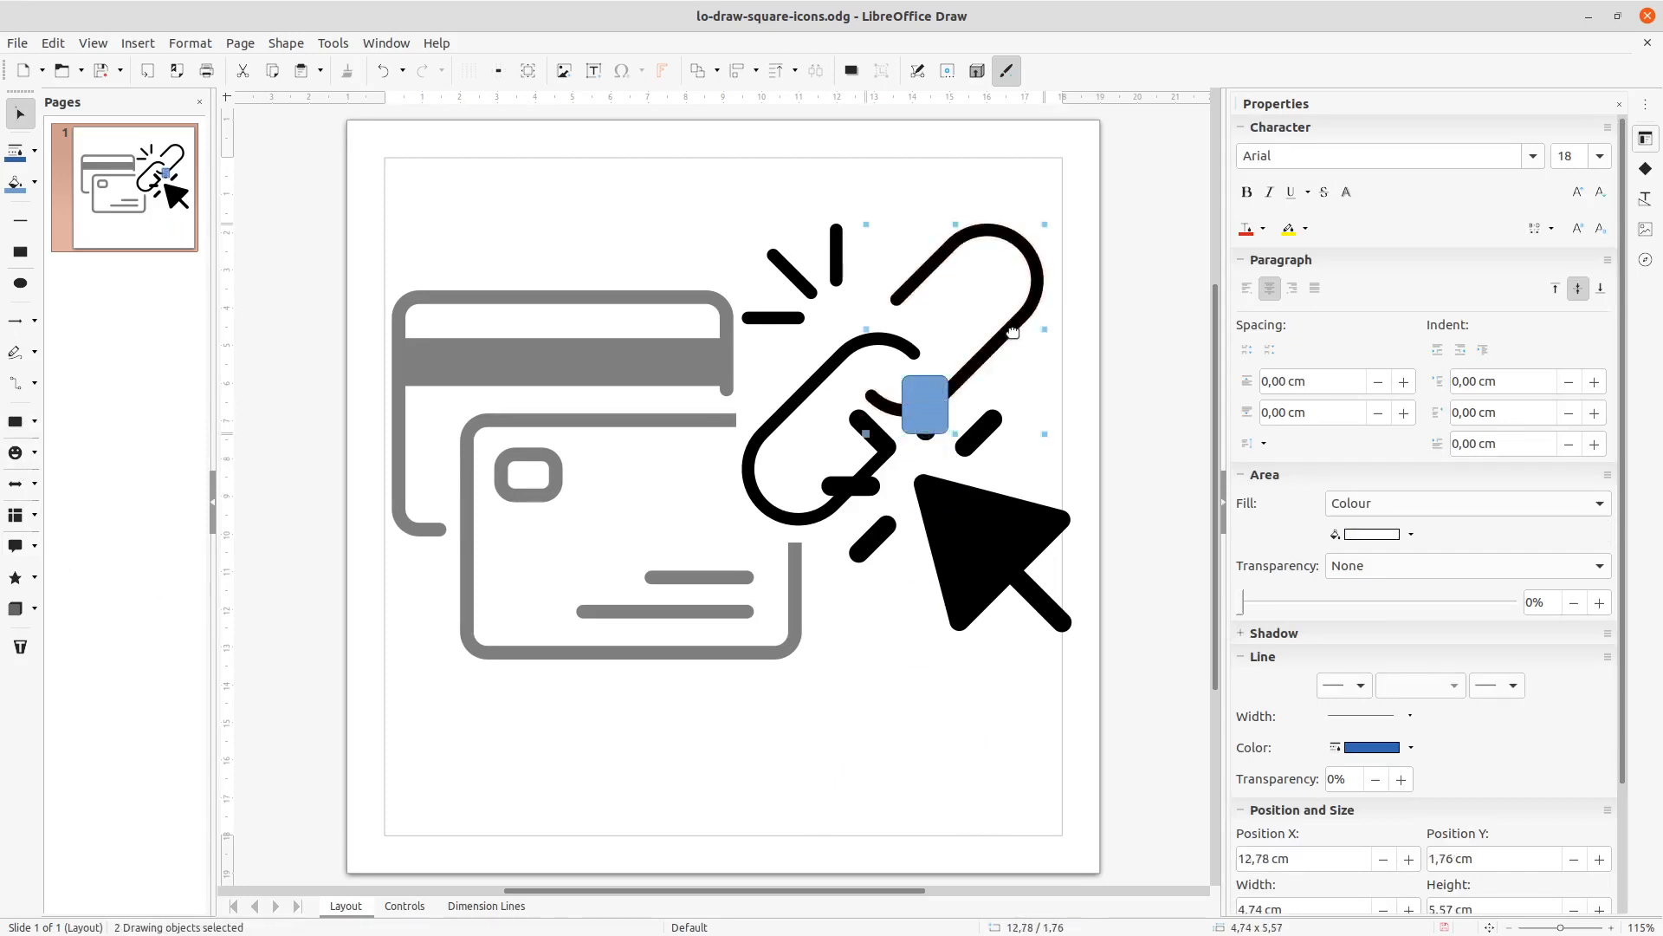
pyautogui.rightClick(1013, 331)
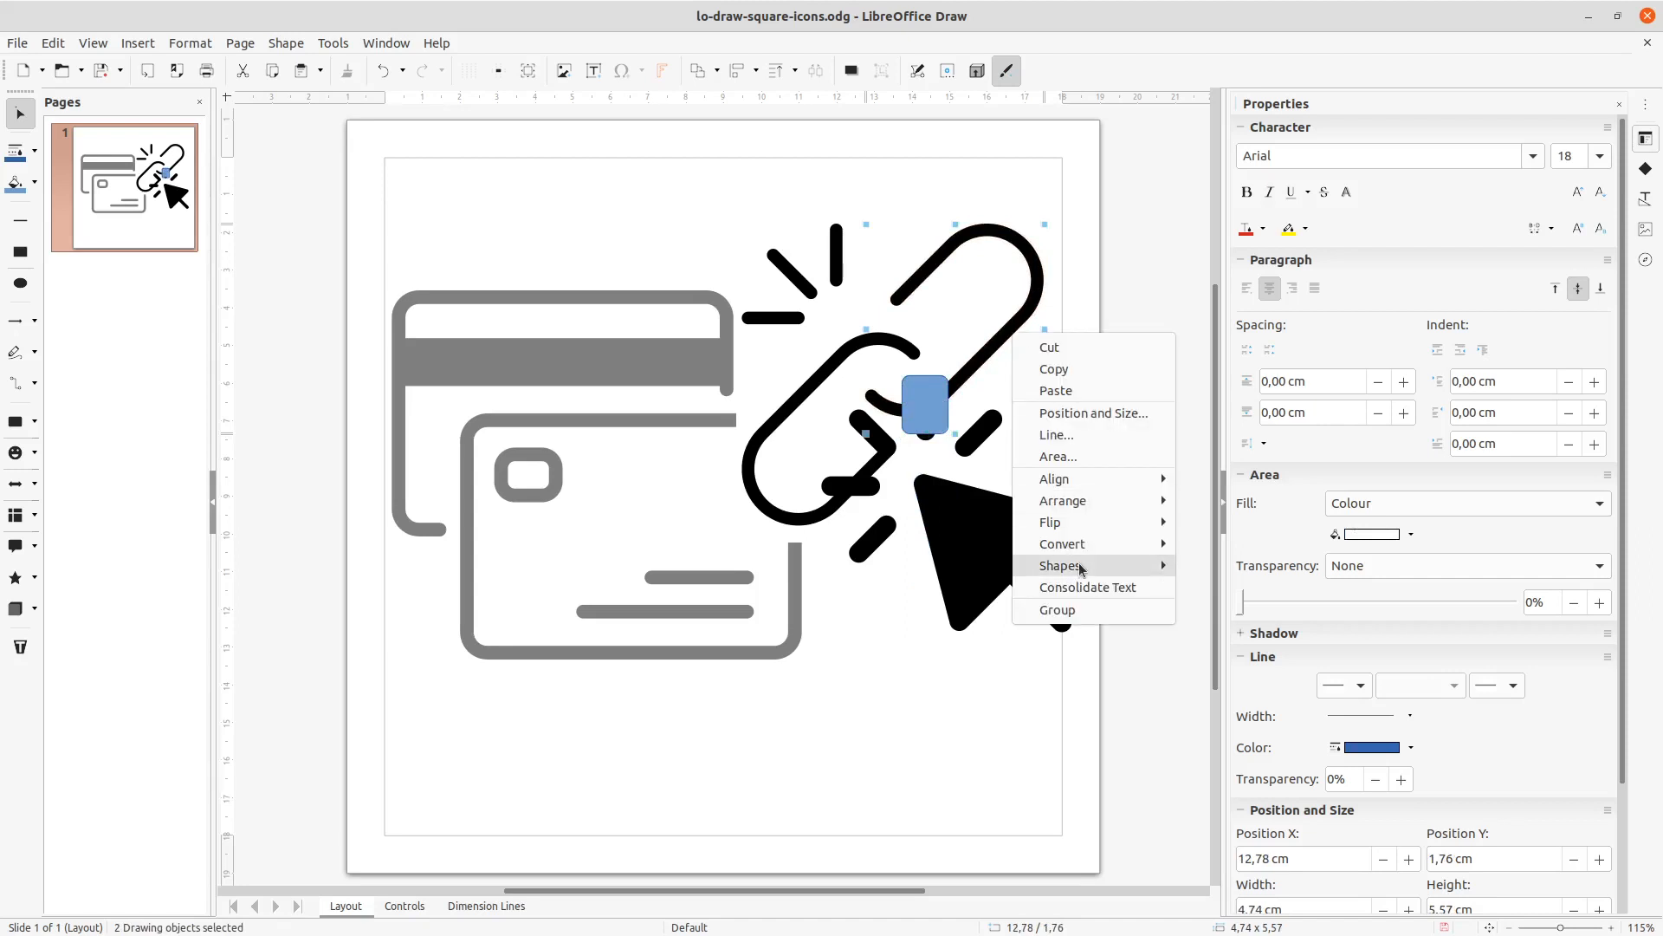
pyautogui.moveTo(1126, 565)
pyautogui.click(1256, 653)
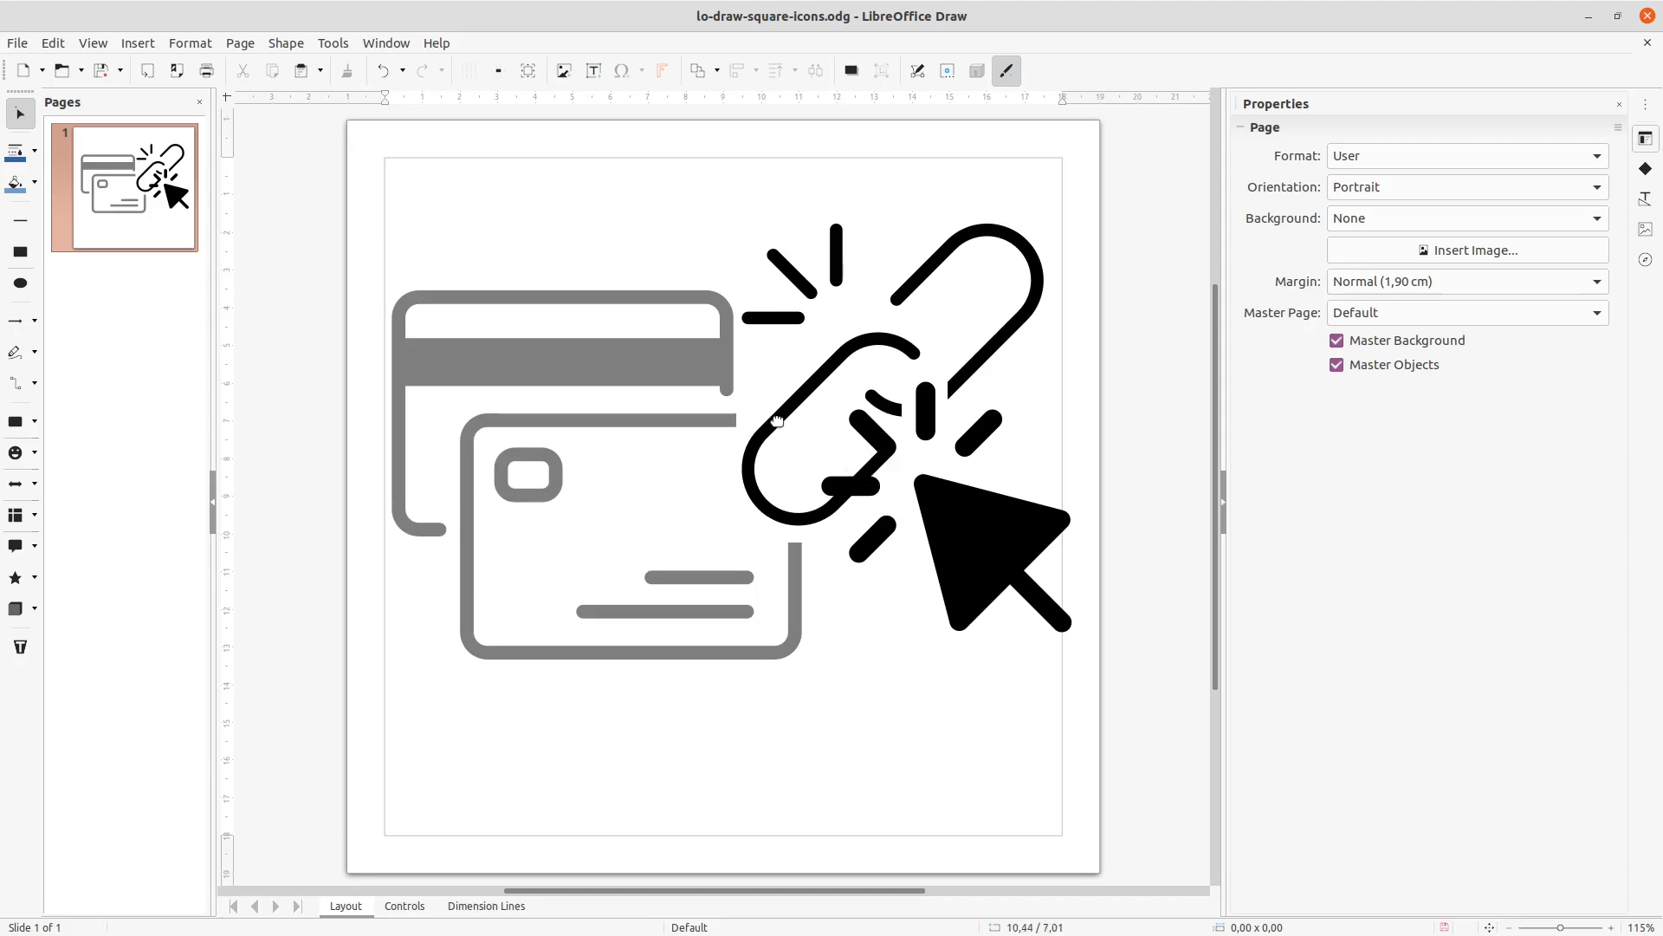
# - Draw a rounded rectangle about 0.81 × 0.85 cm over the lower link's open end, where the click icon's upper left ray crosses it
pyautogui.click(773, 429)
pyautogui.click(886, 492)
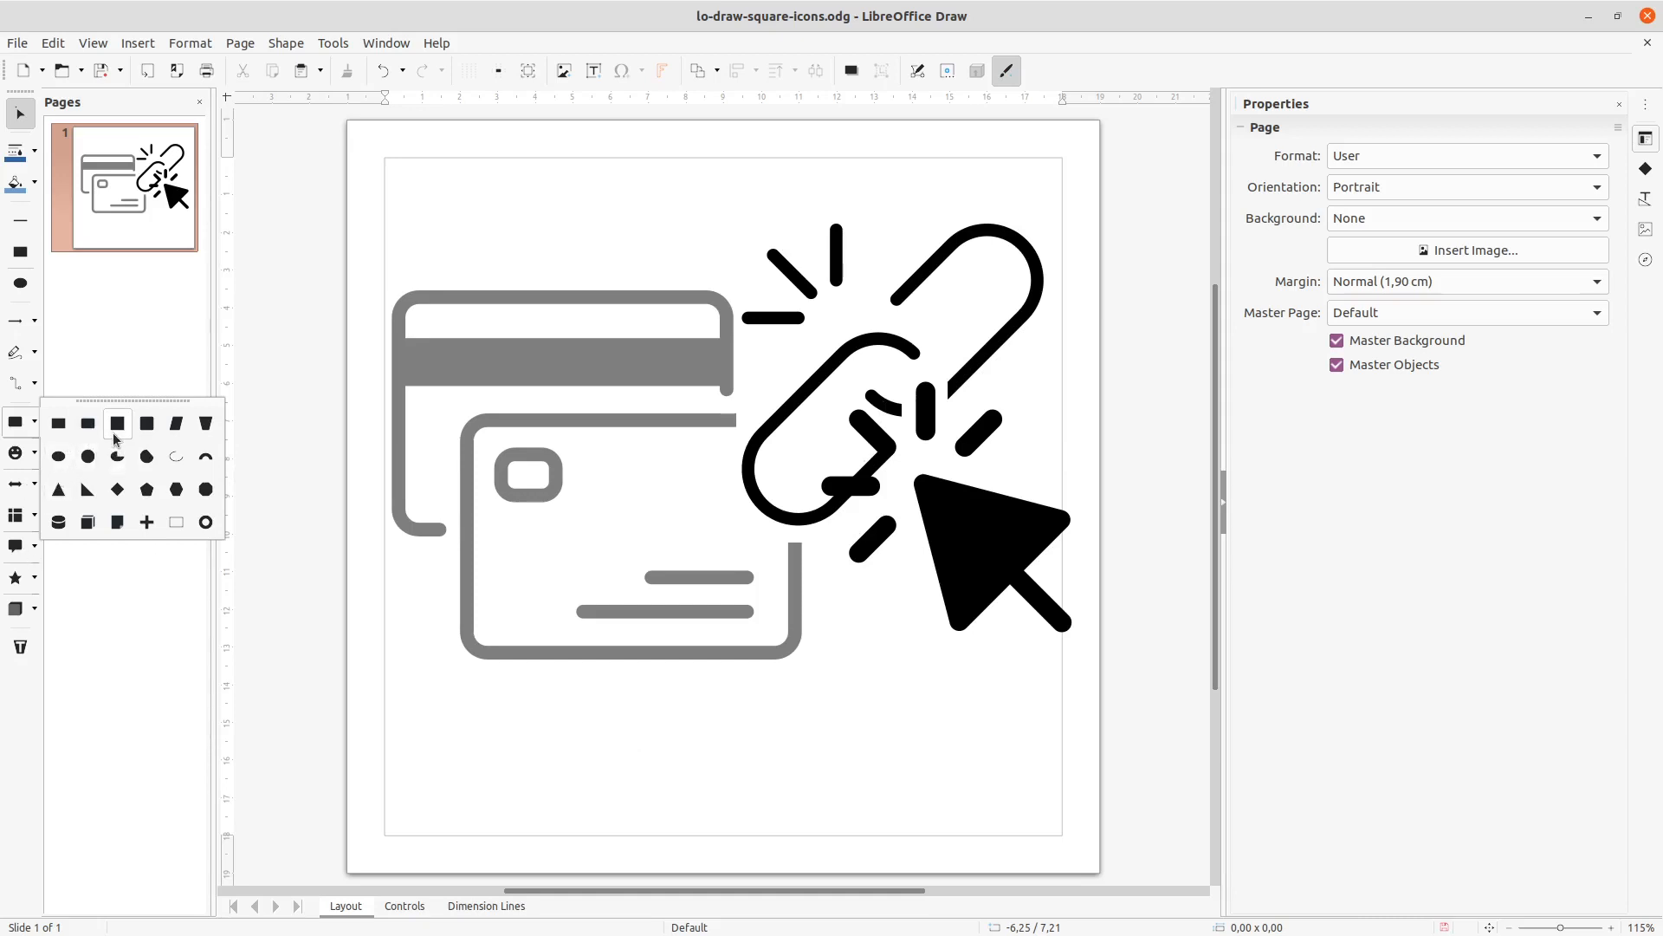
pyautogui.click(88, 423)
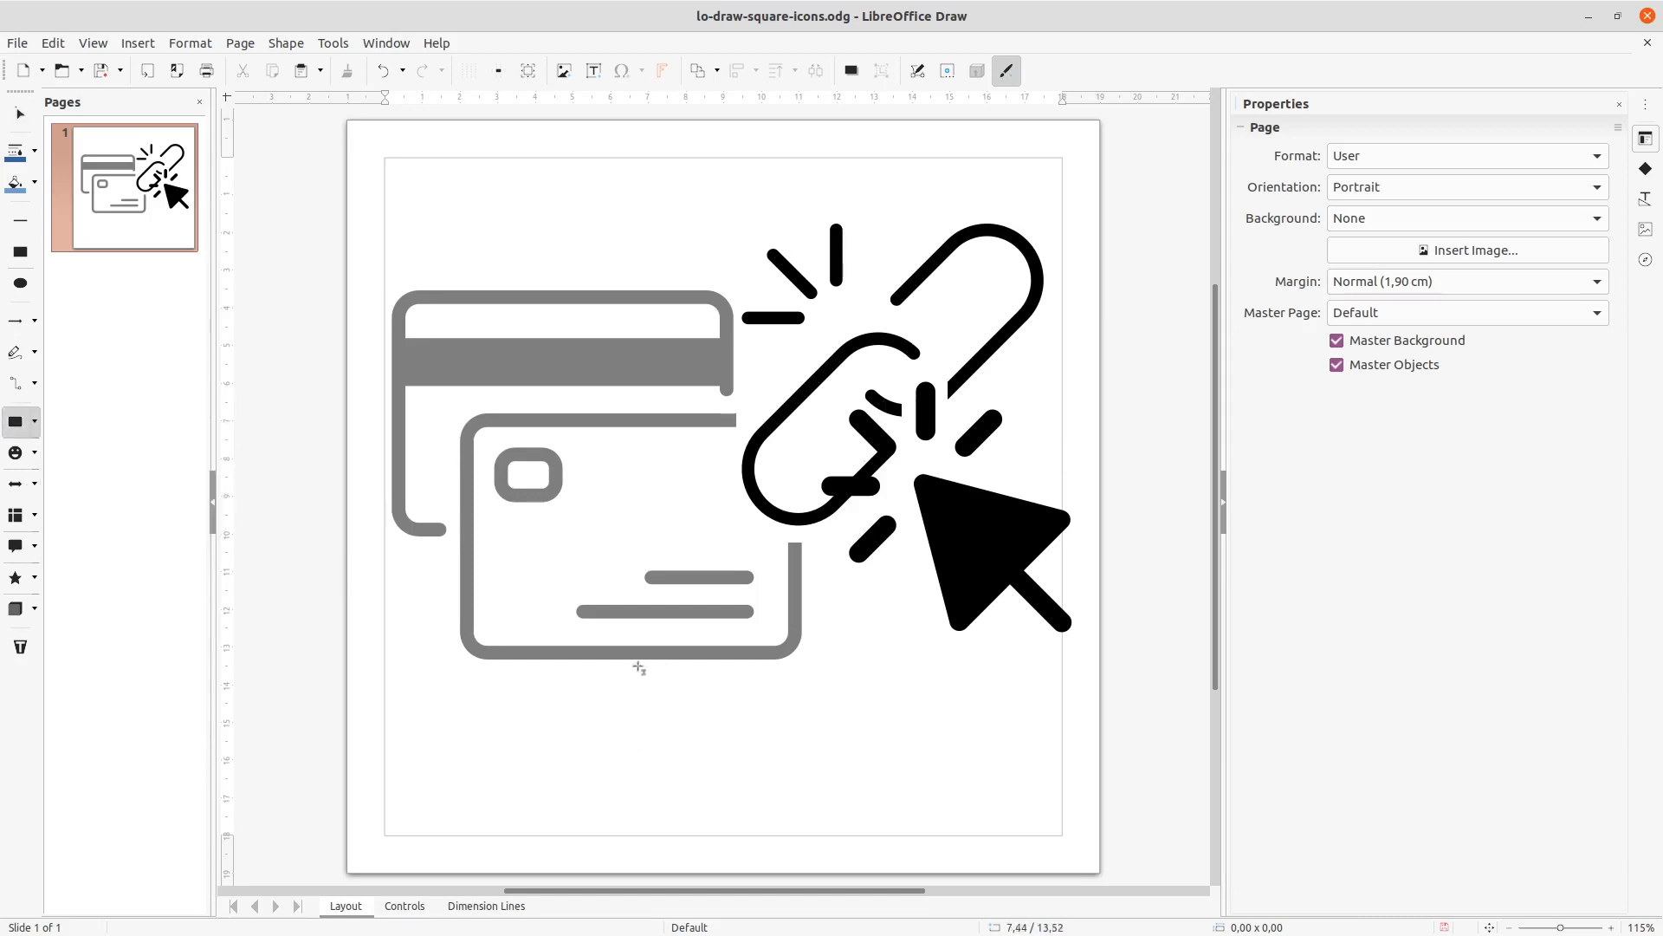
pyautogui.moveTo(850, 628)
pyautogui.mouseDown()
pyautogui.moveTo(880, 661)
pyautogui.moveTo(892, 447)
pyautogui.mouseUp()
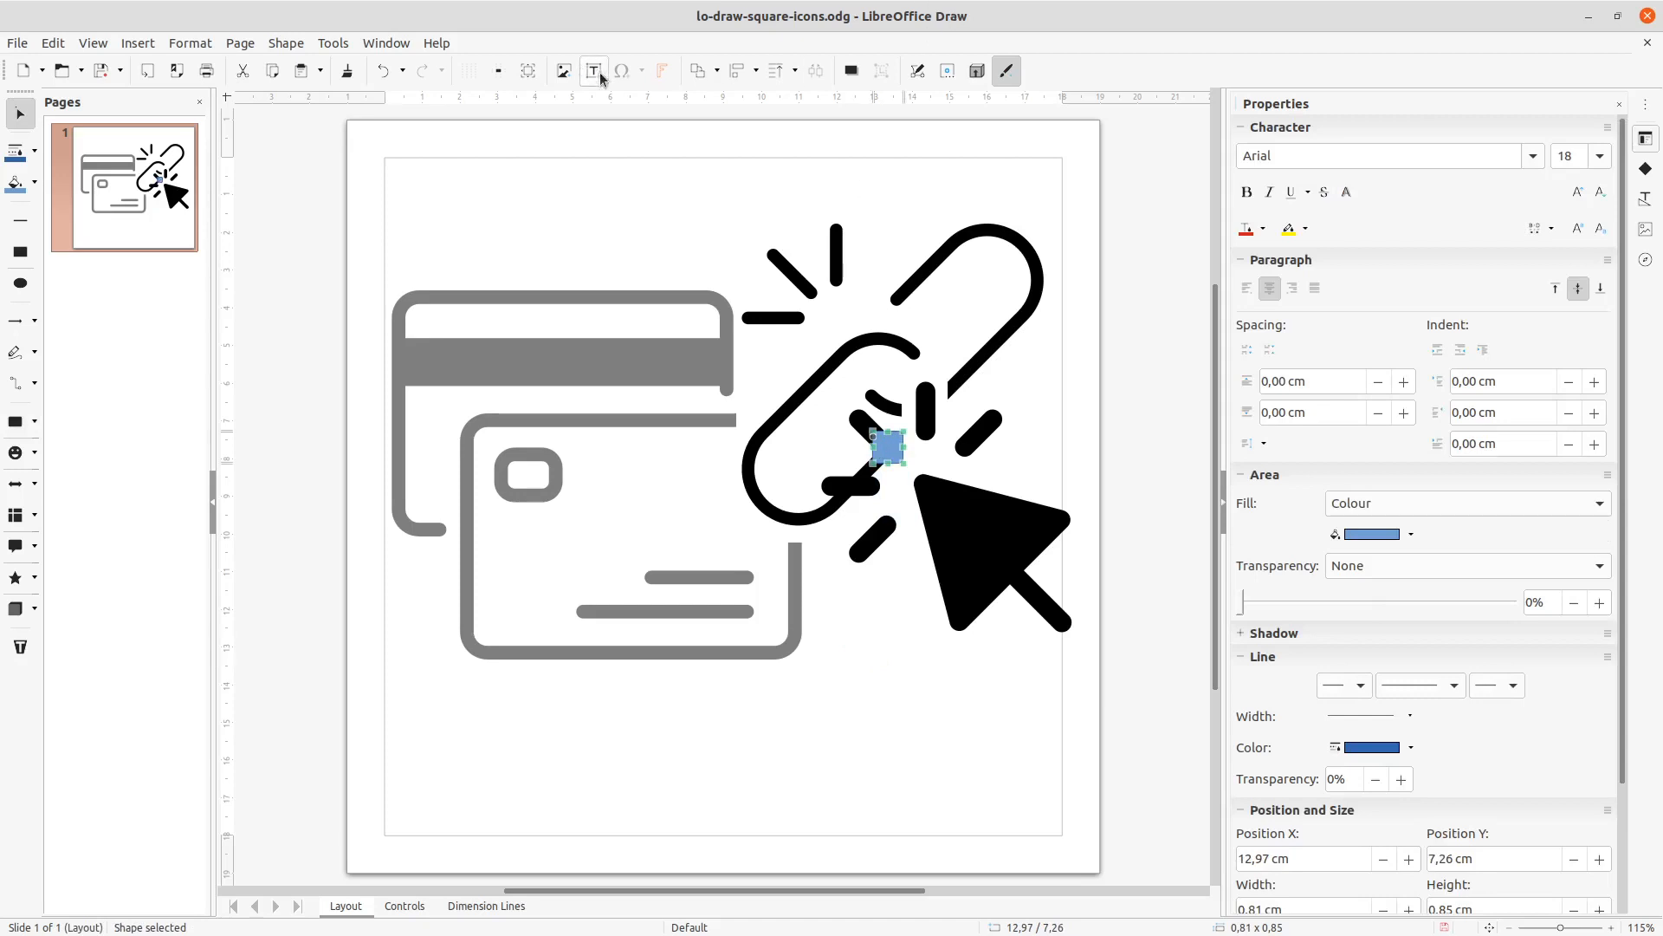
# - Rotate the small blue rectangle so its sides follow the diagonal of the lower chain link
pyautogui.click(700, 73)
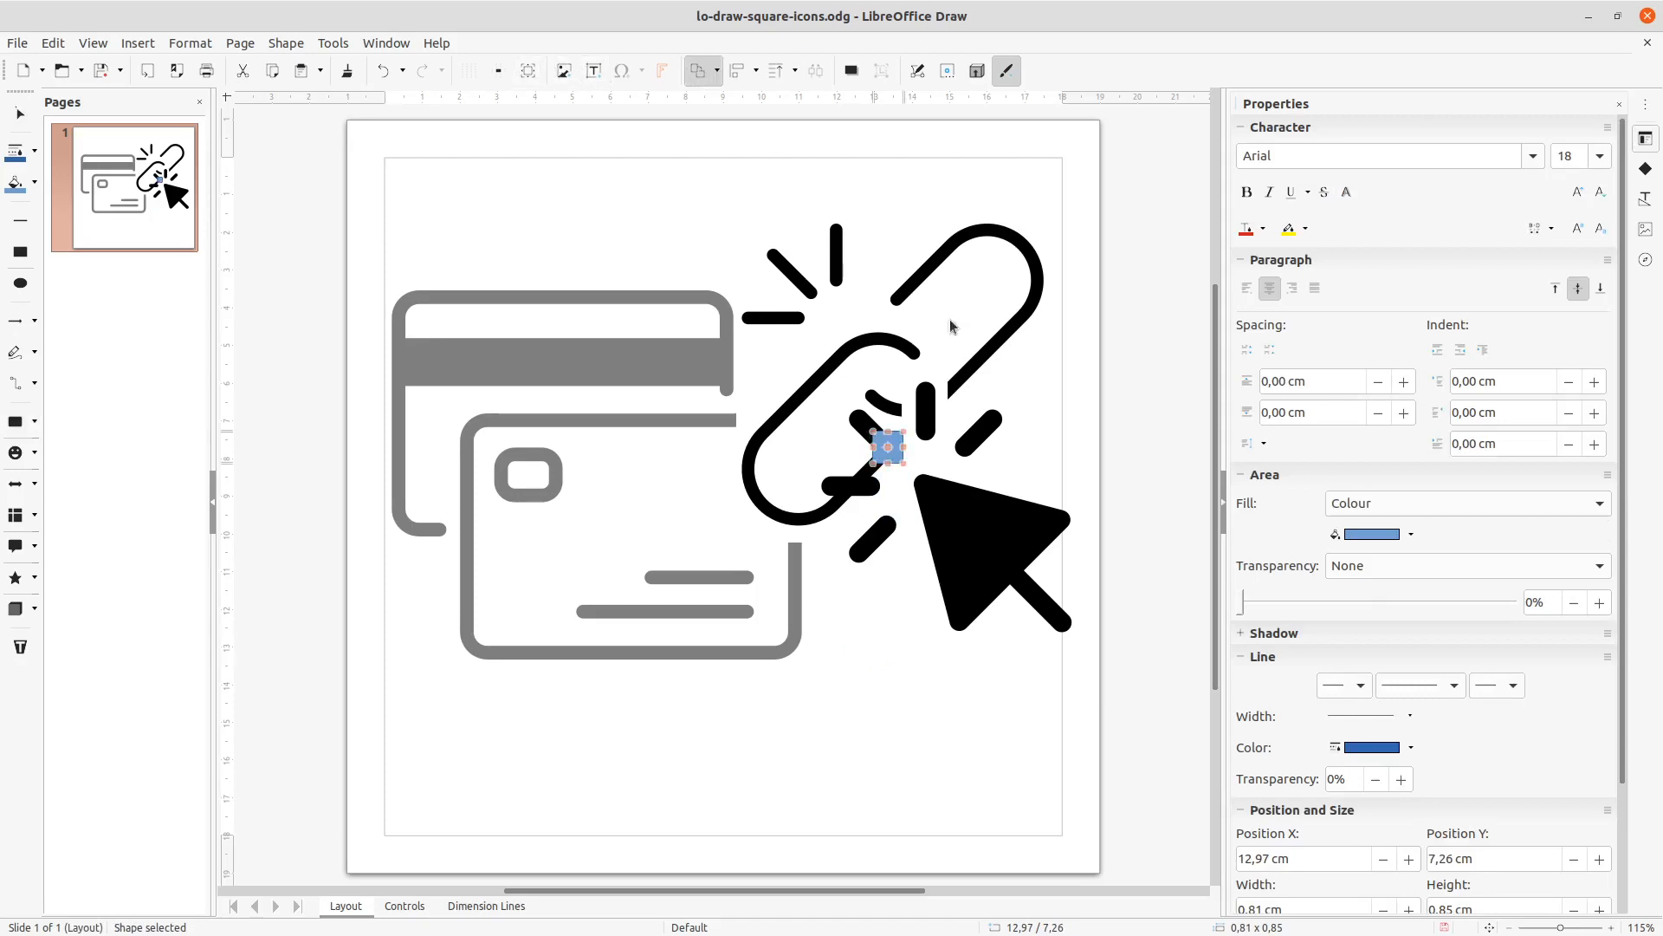
pyautogui.moveTo(902, 427); pyautogui.dragTo(907, 444)
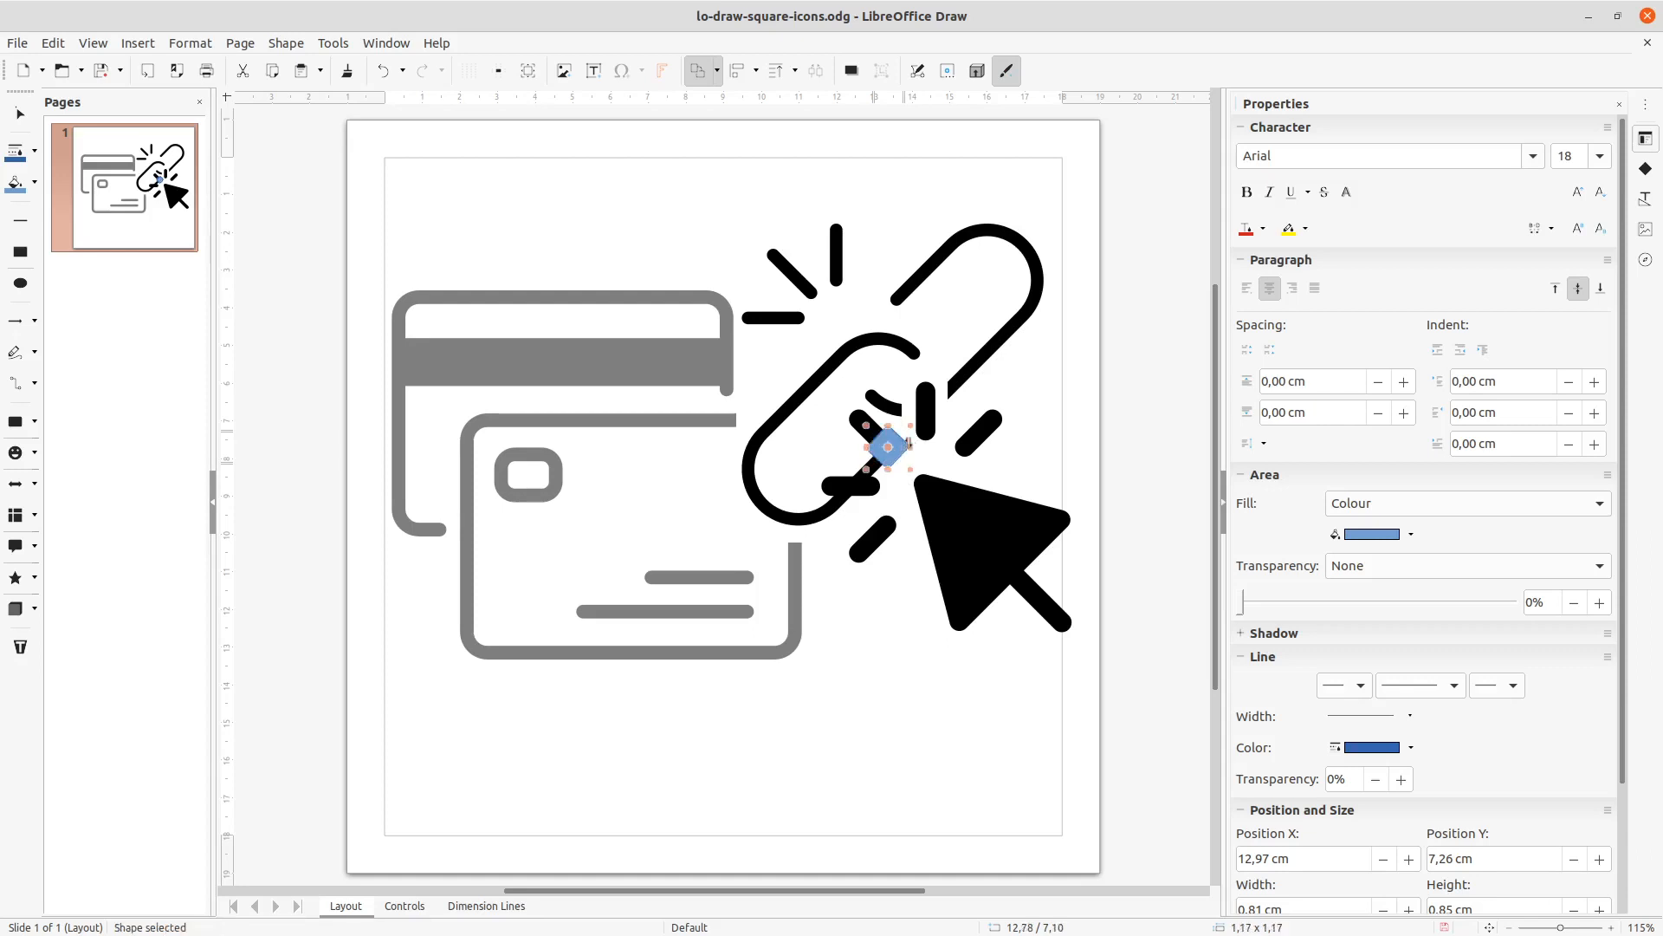
pyautogui.click(883, 466)
pyautogui.click(821, 579)
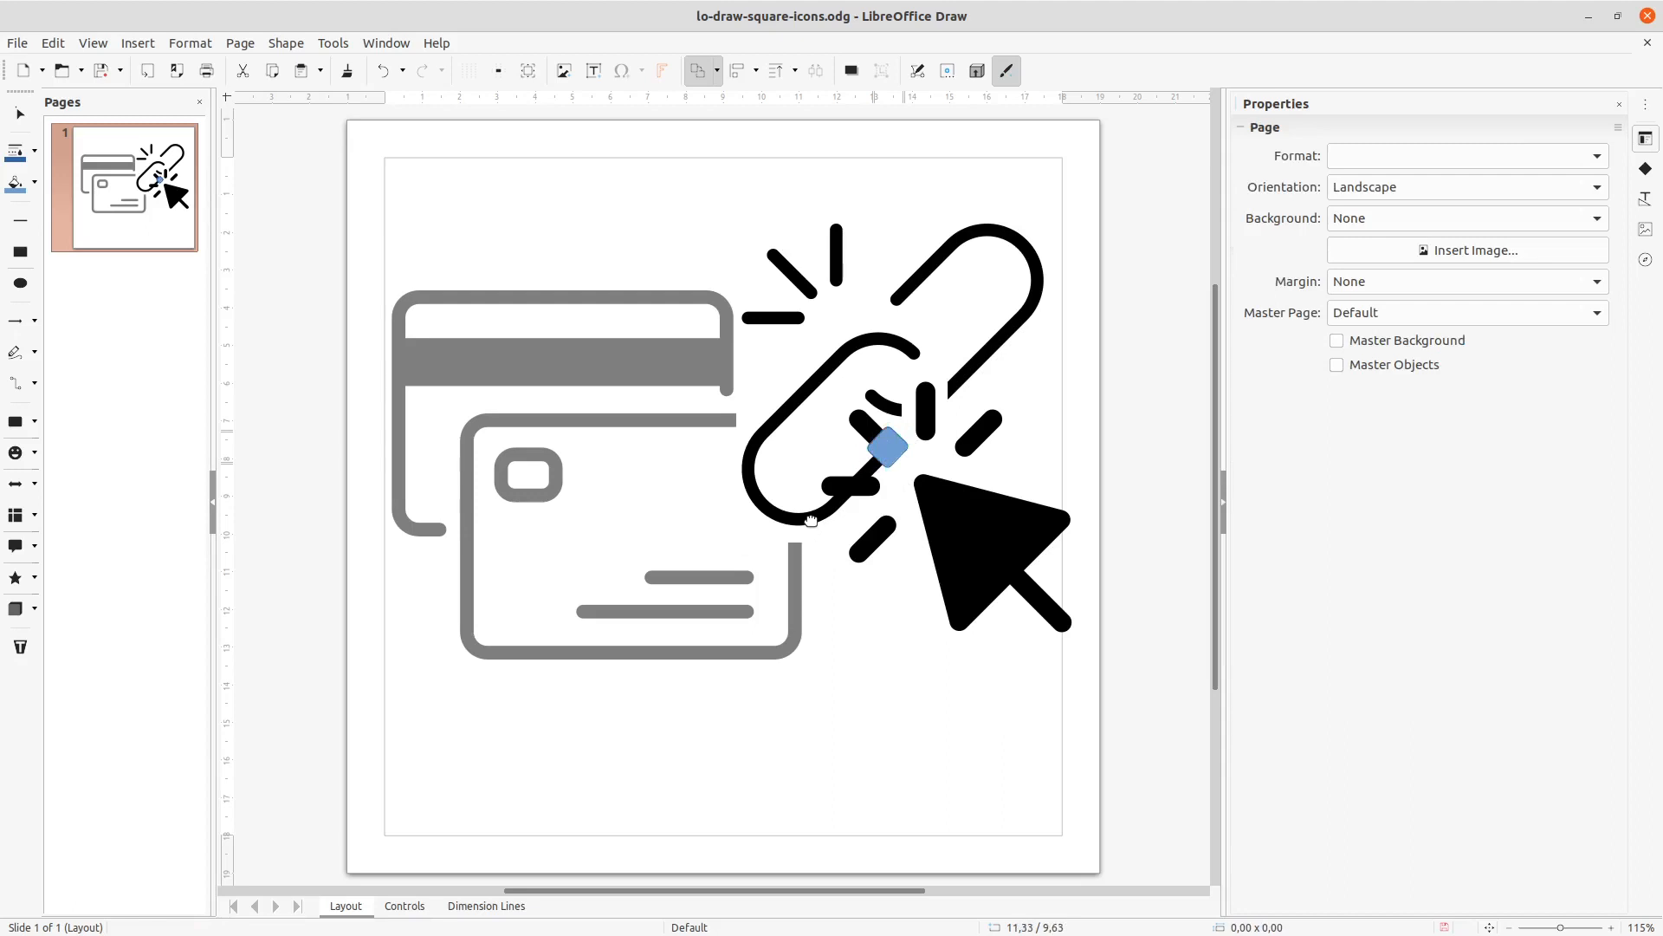
# - Subtract the rotated blue rectangle from the lower chain link to trim its open end beside the click ray
pyautogui.click(901, 434)
pyautogui.keyDown('shift'); pyautogui.click(893, 449); pyautogui.keyUp('shift')
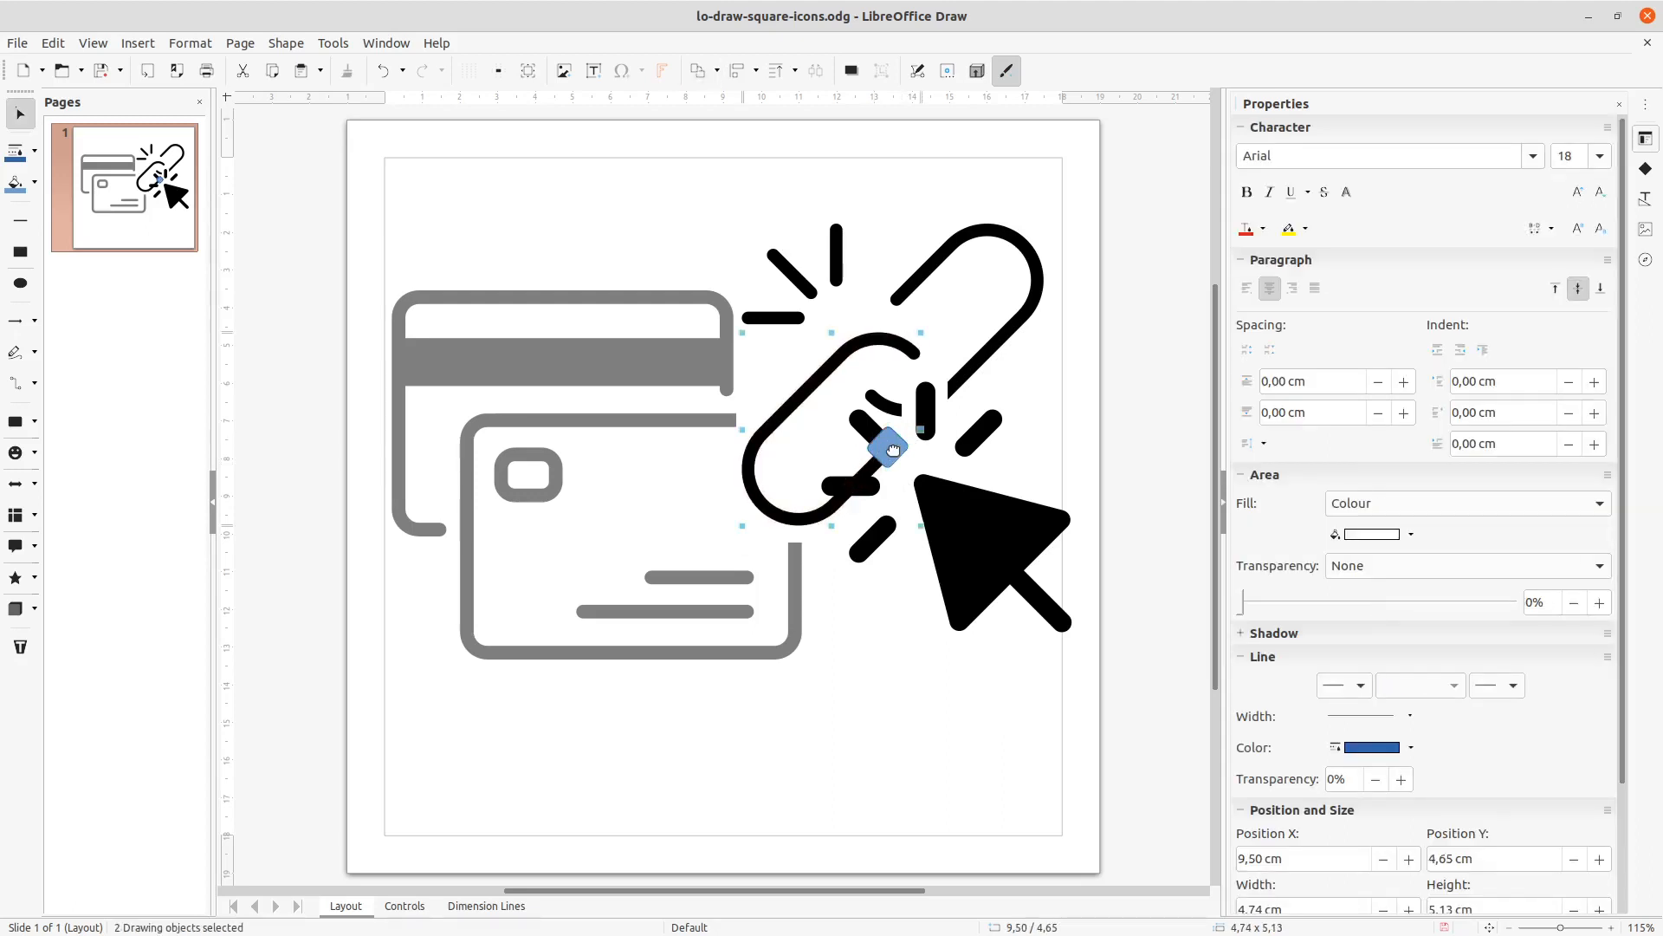
pyautogui.rightClick(893, 450)
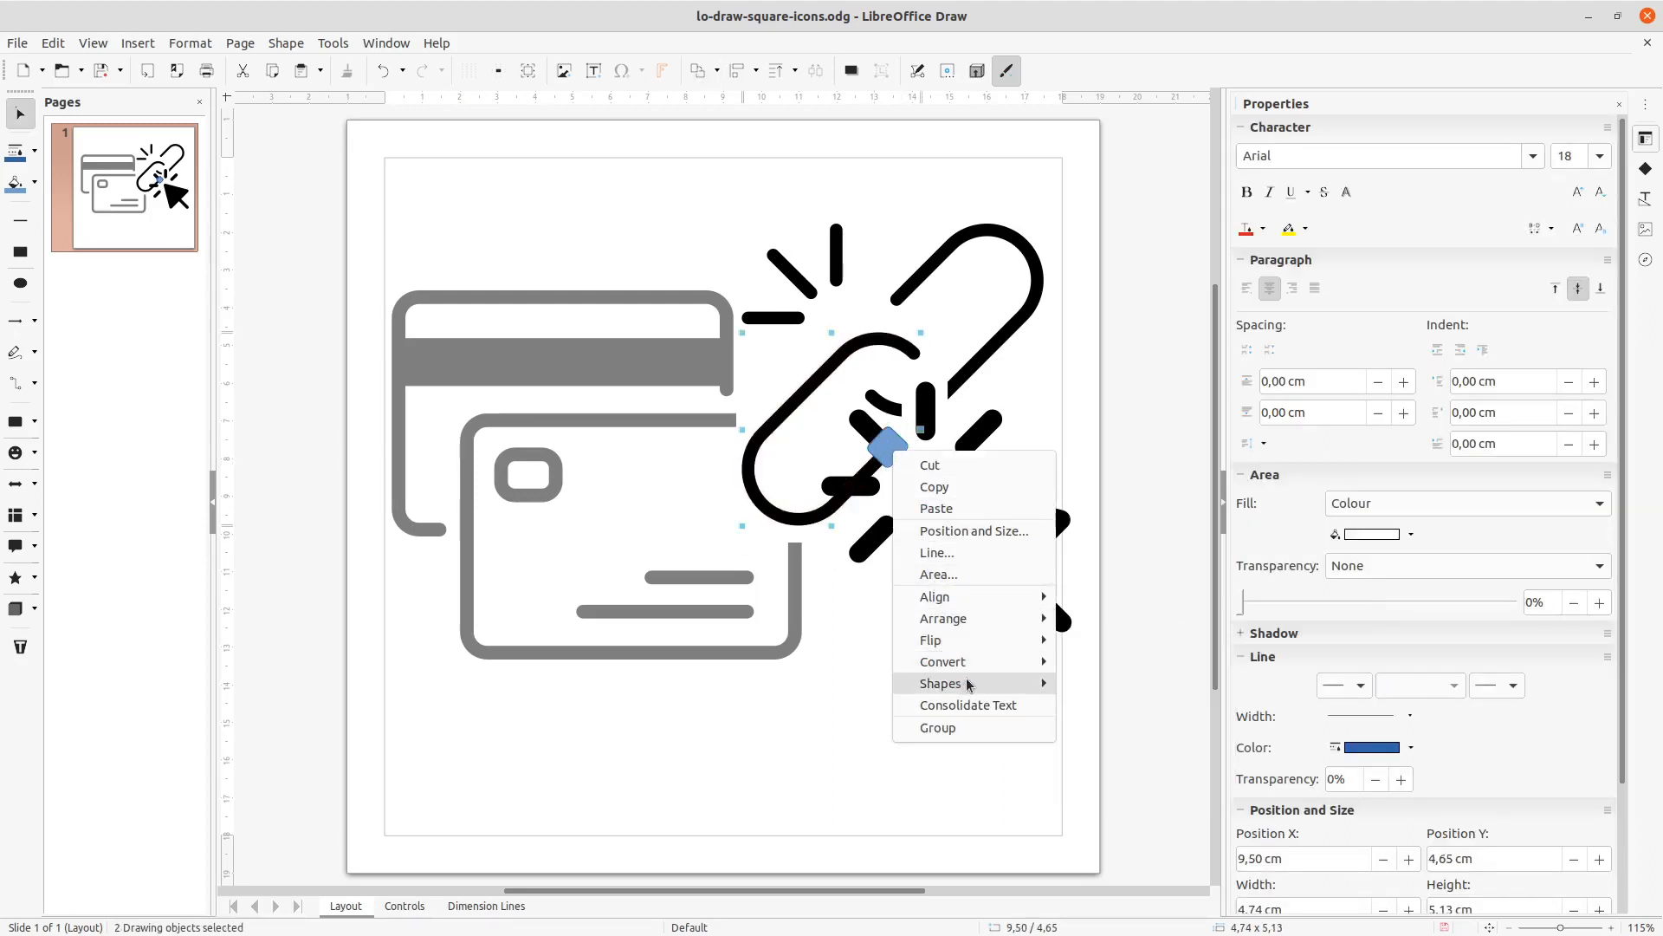
pyautogui.moveTo(996, 684)
pyautogui.click(1076, 766)
pyautogui.click(1076, 762)
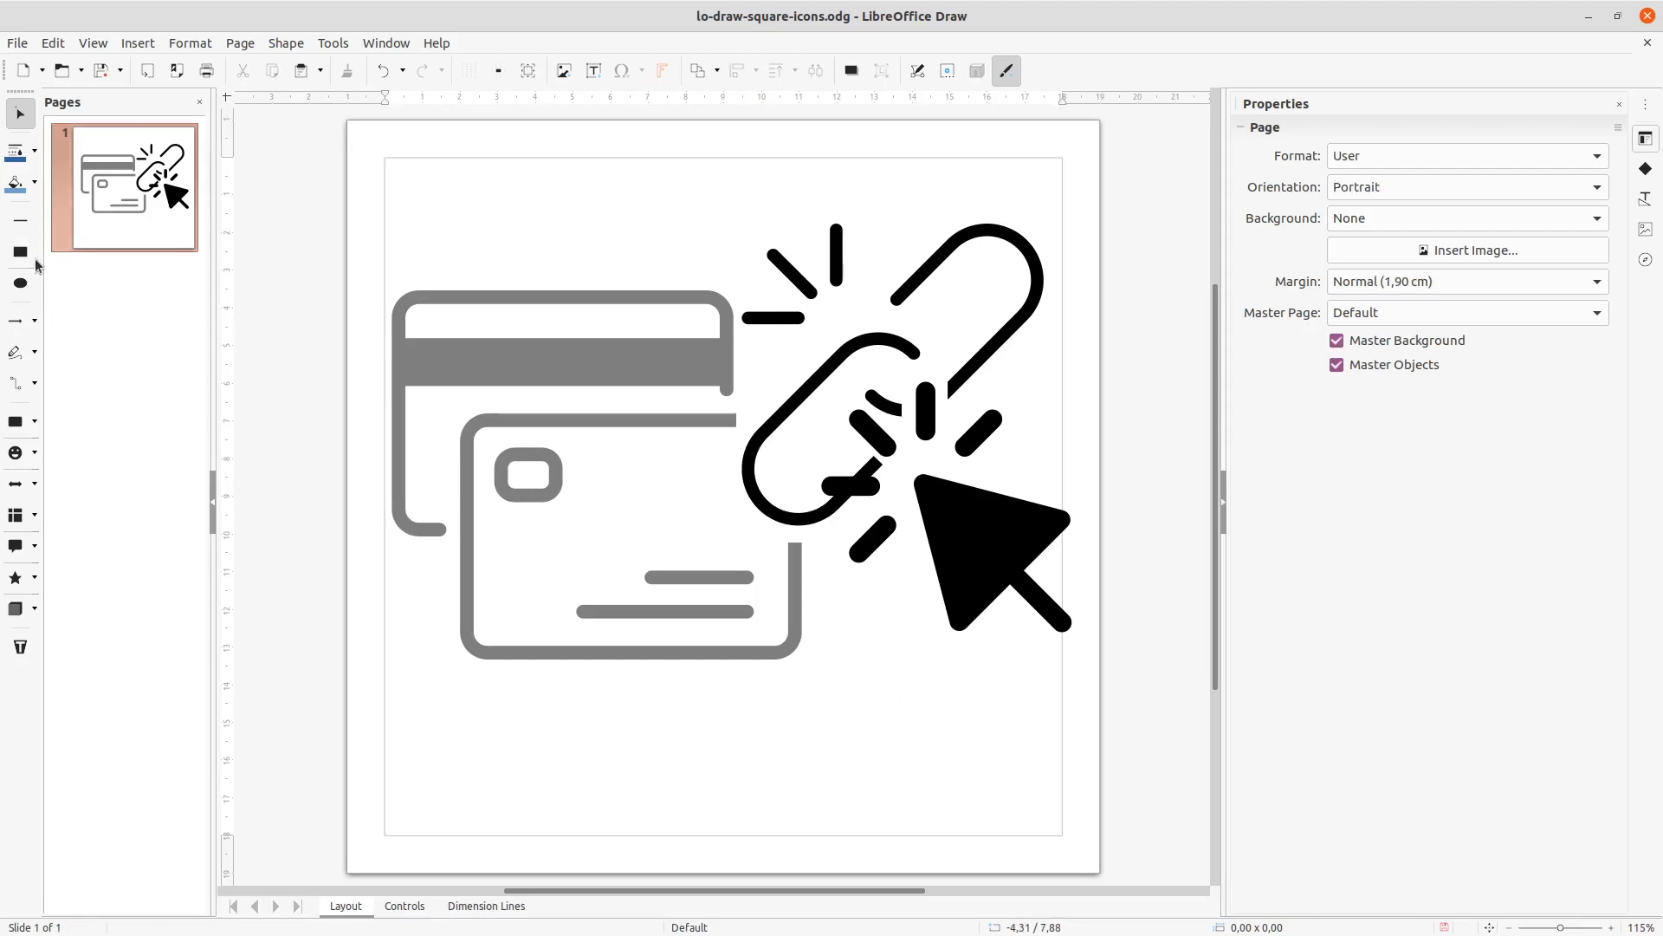
# - Draw a rounded rectangle about 0.83 × 0.67 cm over the lower link at the click icon's horizontal ray and rotate it to the link's diagonal
pyautogui.click(27, 428)
pyautogui.moveTo(875, 634); pyautogui.dragTo(858, 484)
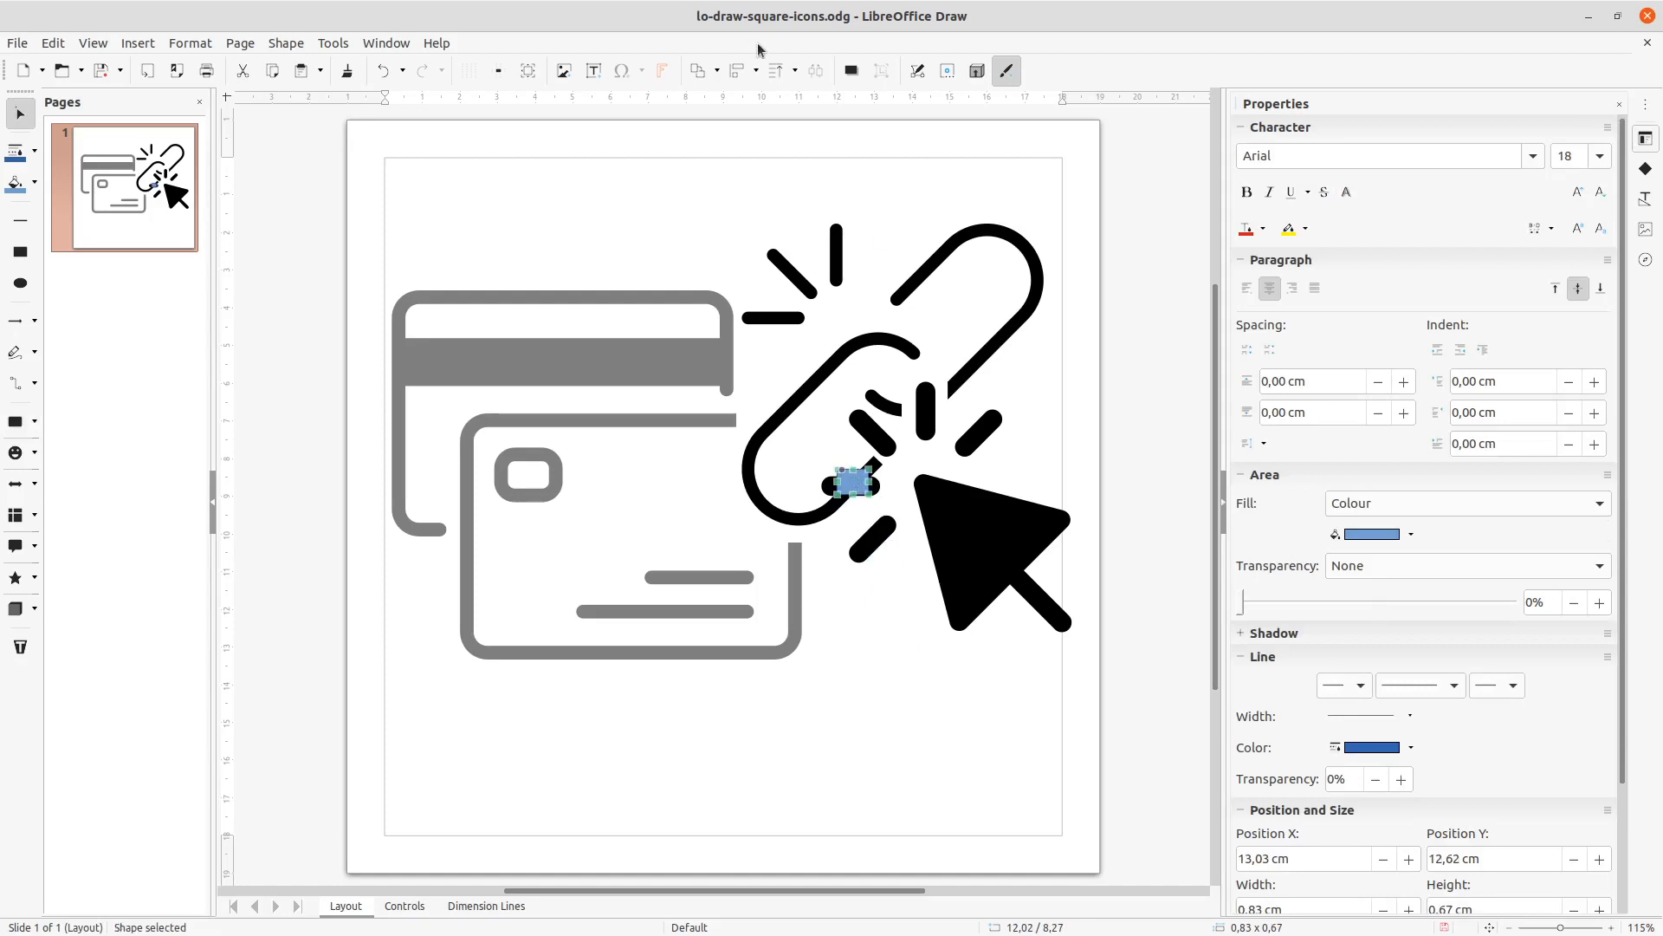
pyautogui.click(698, 81)
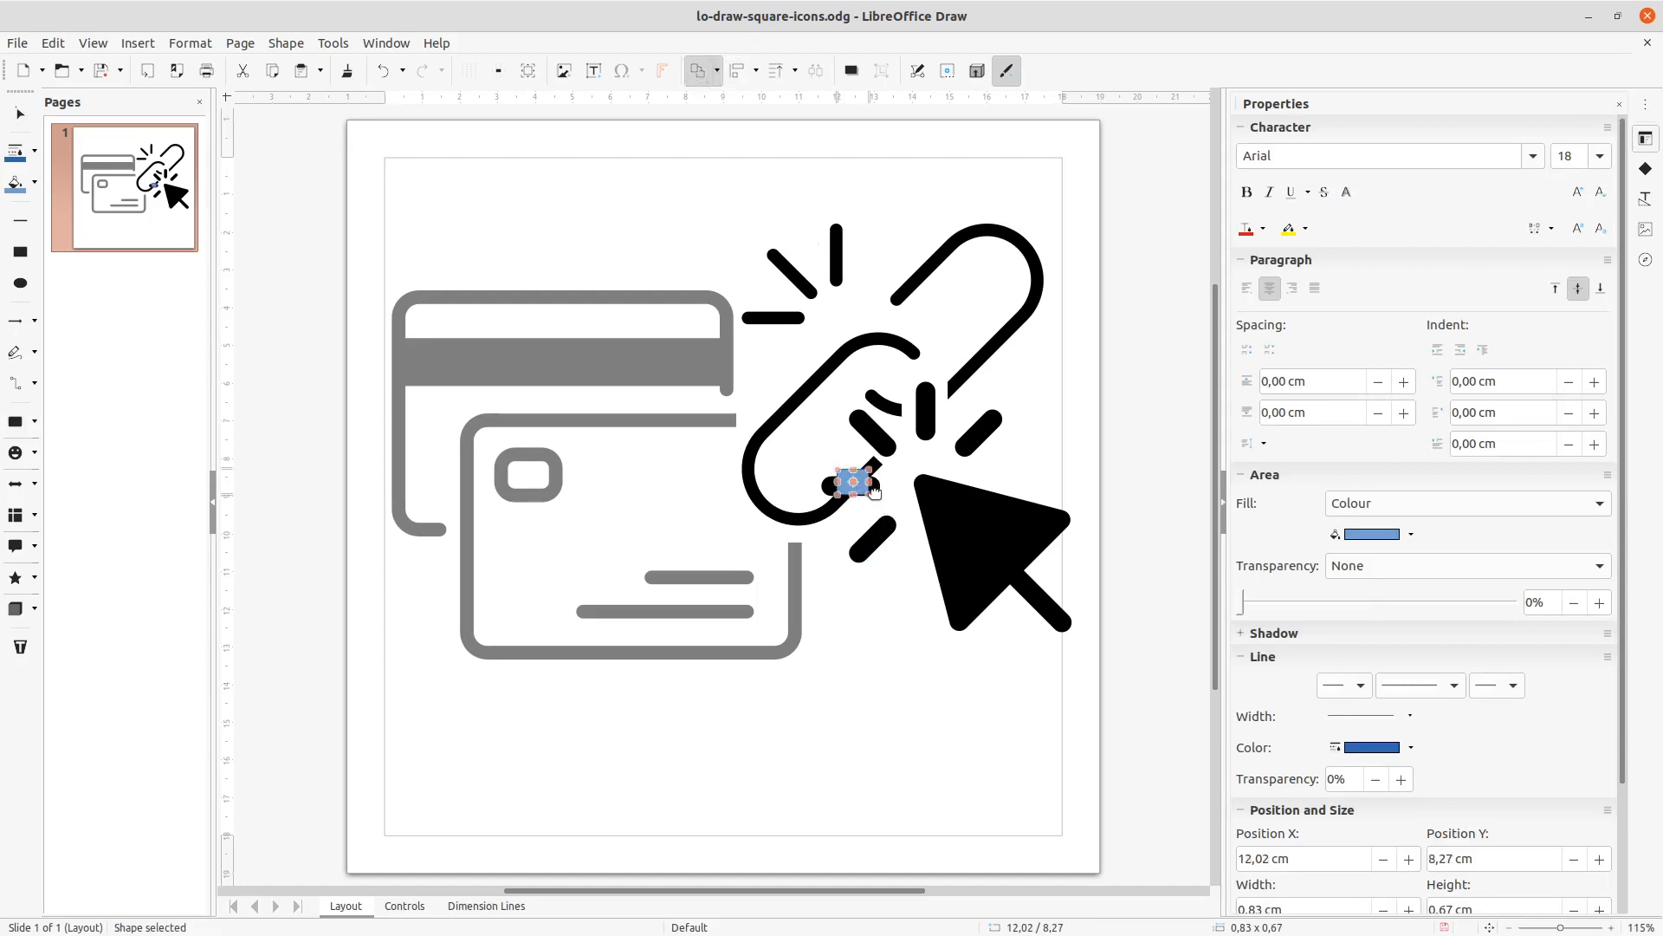
pyautogui.moveTo(871, 490); pyautogui.dragTo(877, 492)
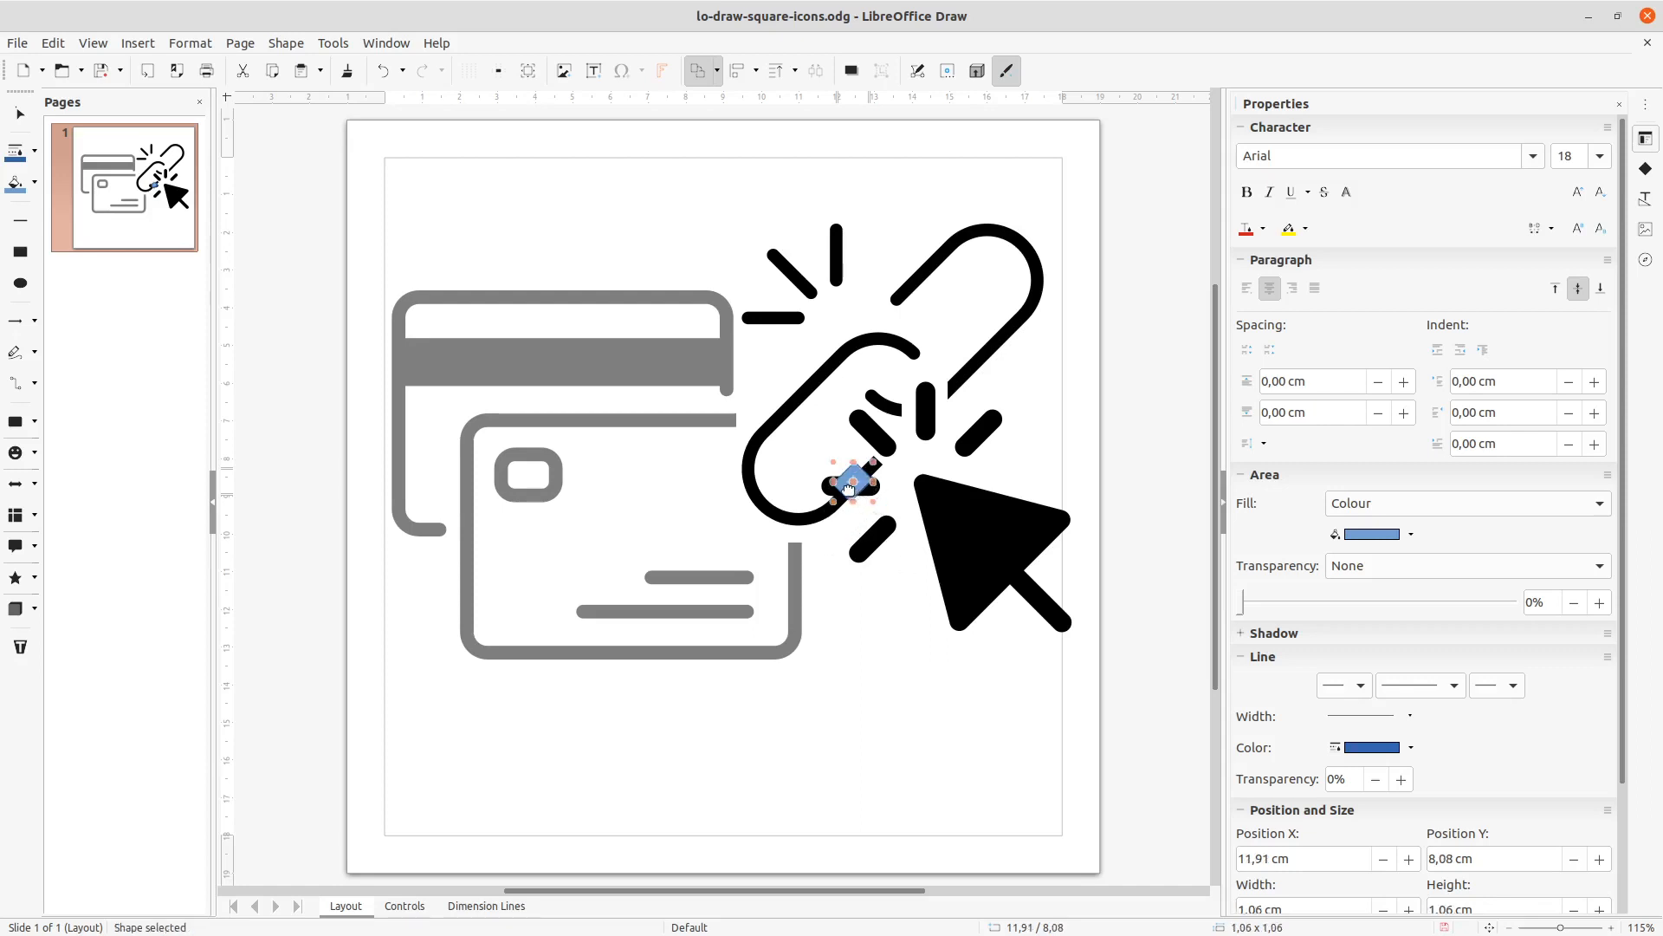
pyautogui.click(850, 493)
# - Centre the rotated rectangle on the horizontal ray and lengthen it along the chain link's diagonal
pyautogui.moveTo(852, 483); pyautogui.dragTo(858, 486)
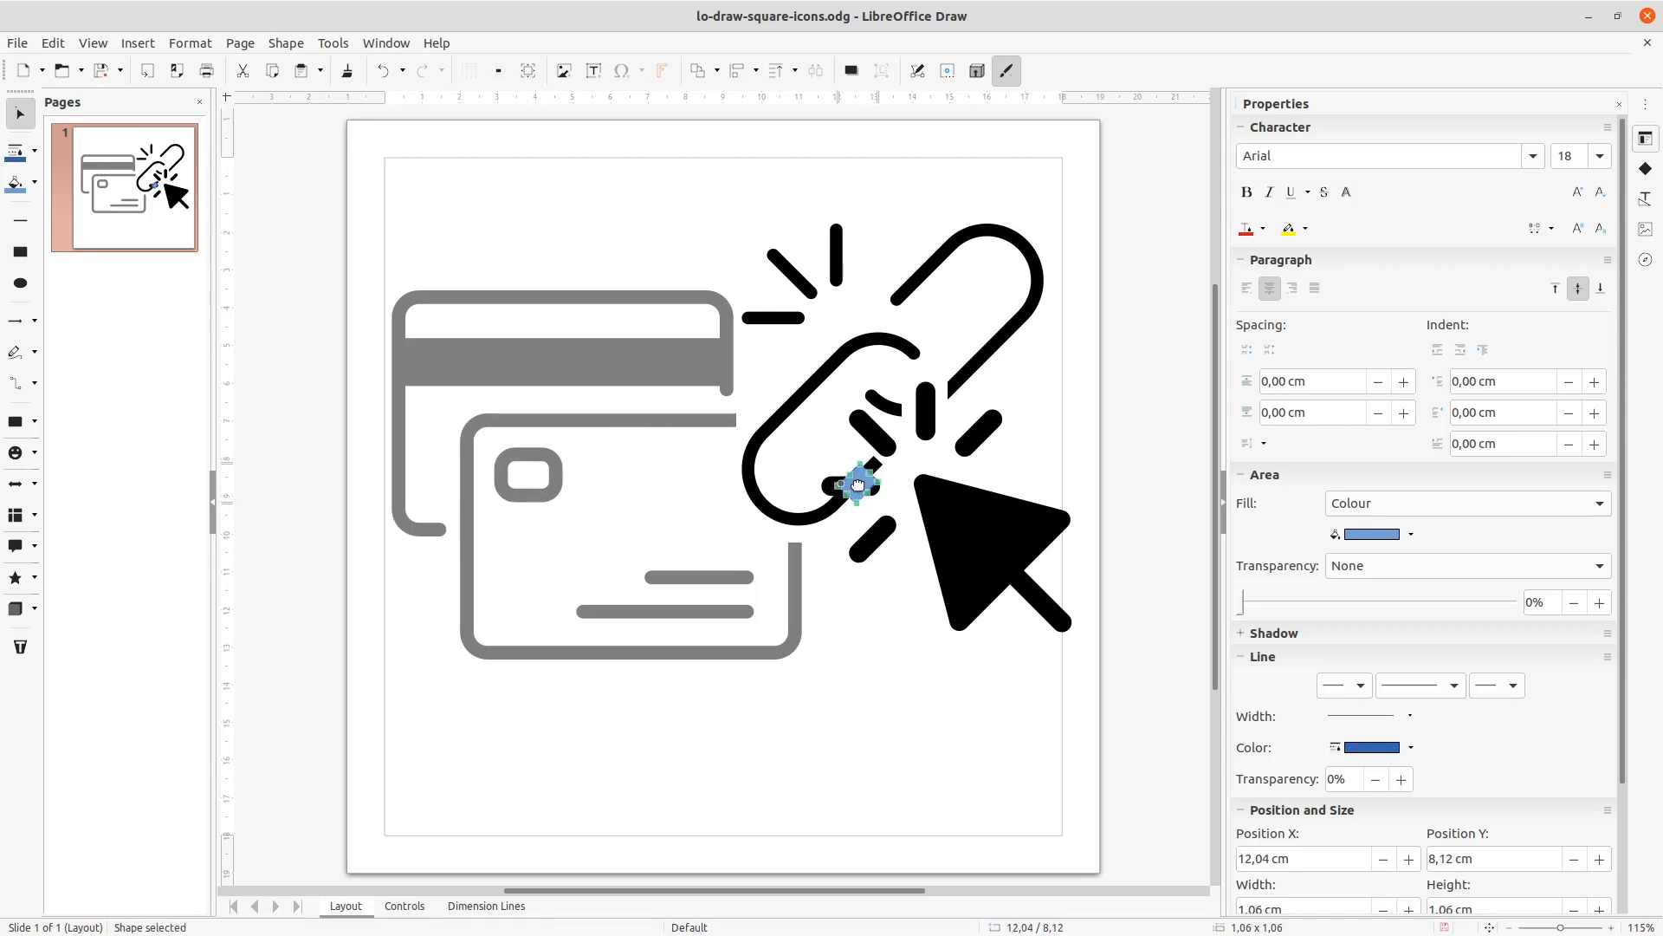
pyautogui.moveTo(846, 494); pyautogui.dragTo(837, 504)
pyautogui.click(912, 688)
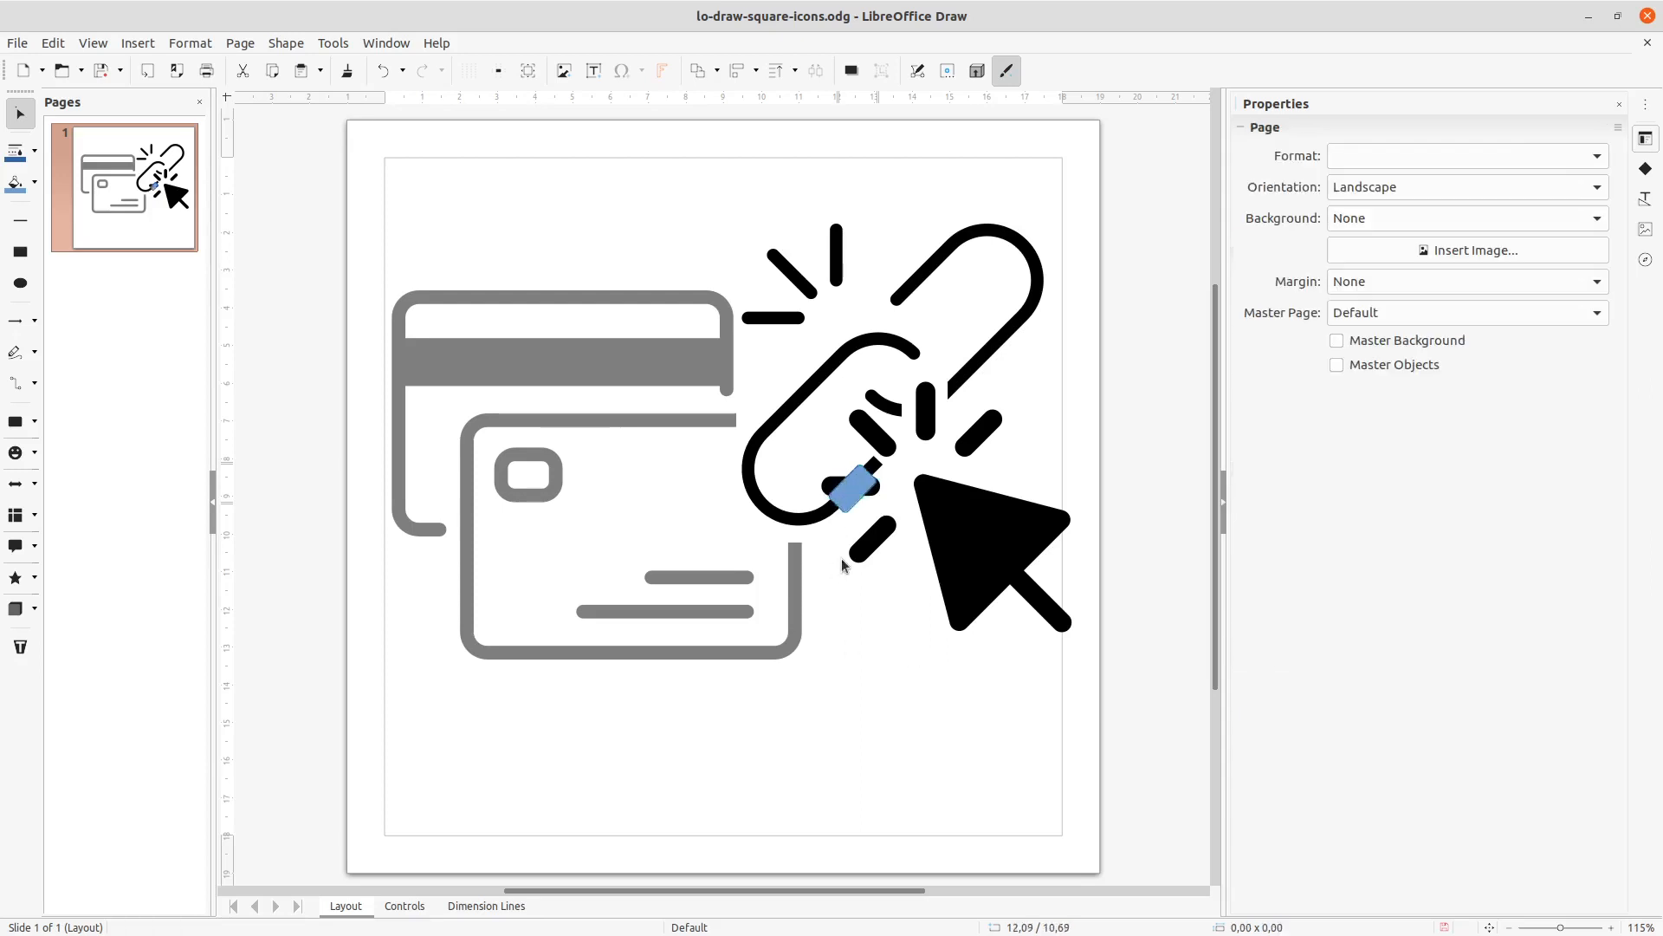
pyautogui.doubleClick(853, 492)
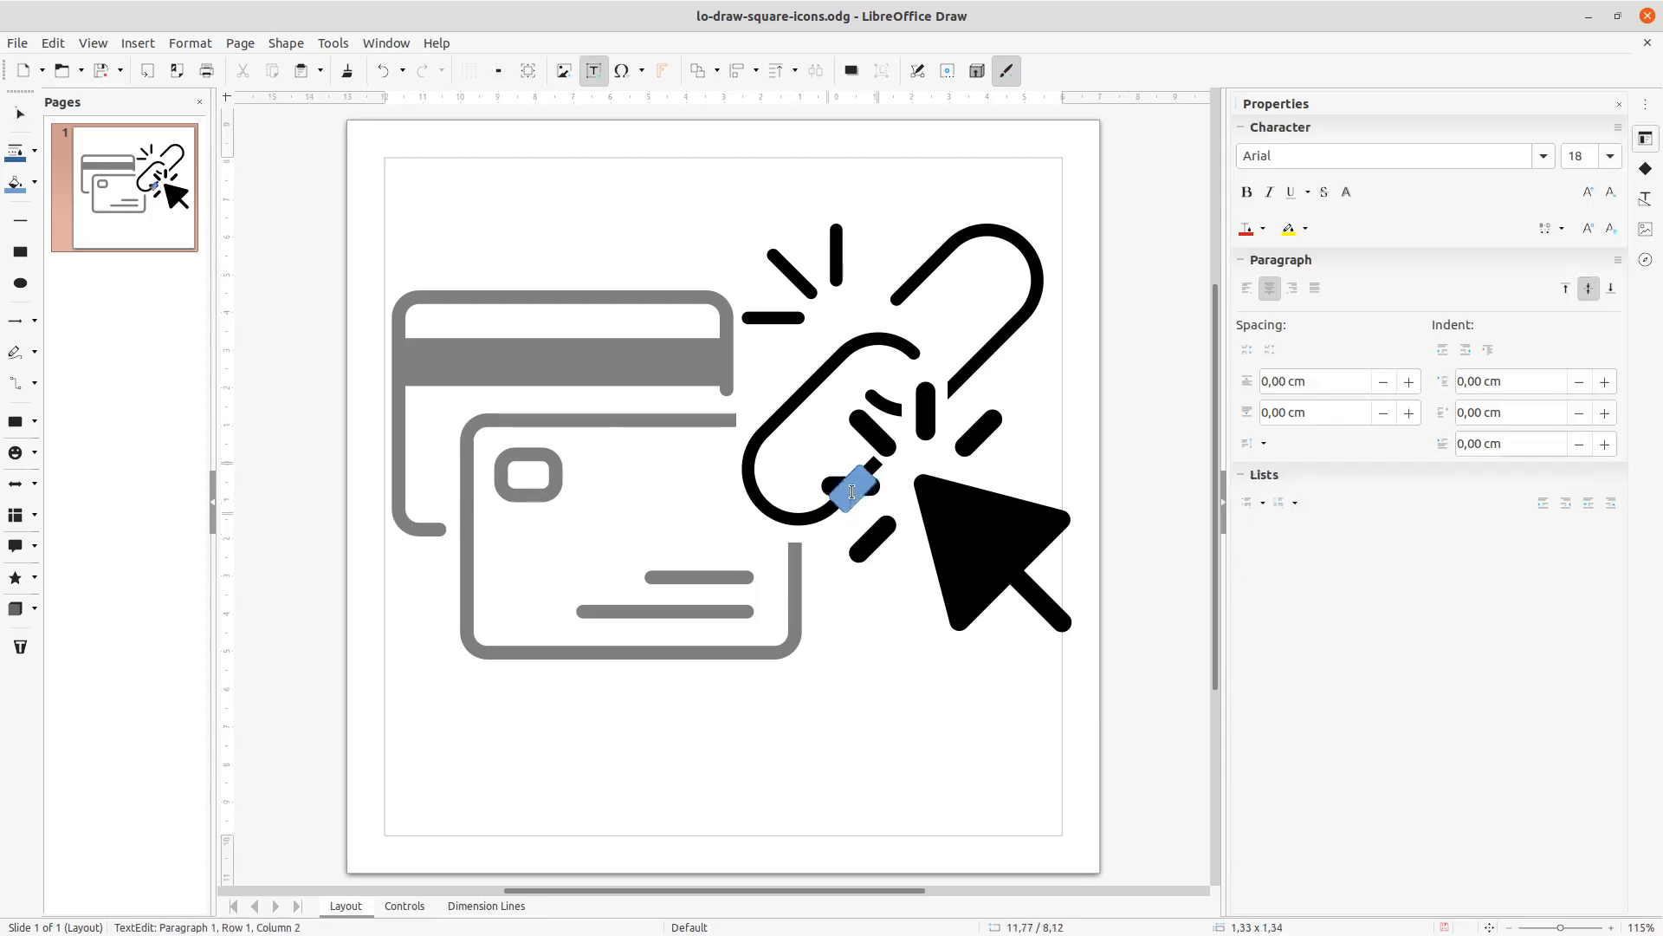
pyautogui.press('alt')
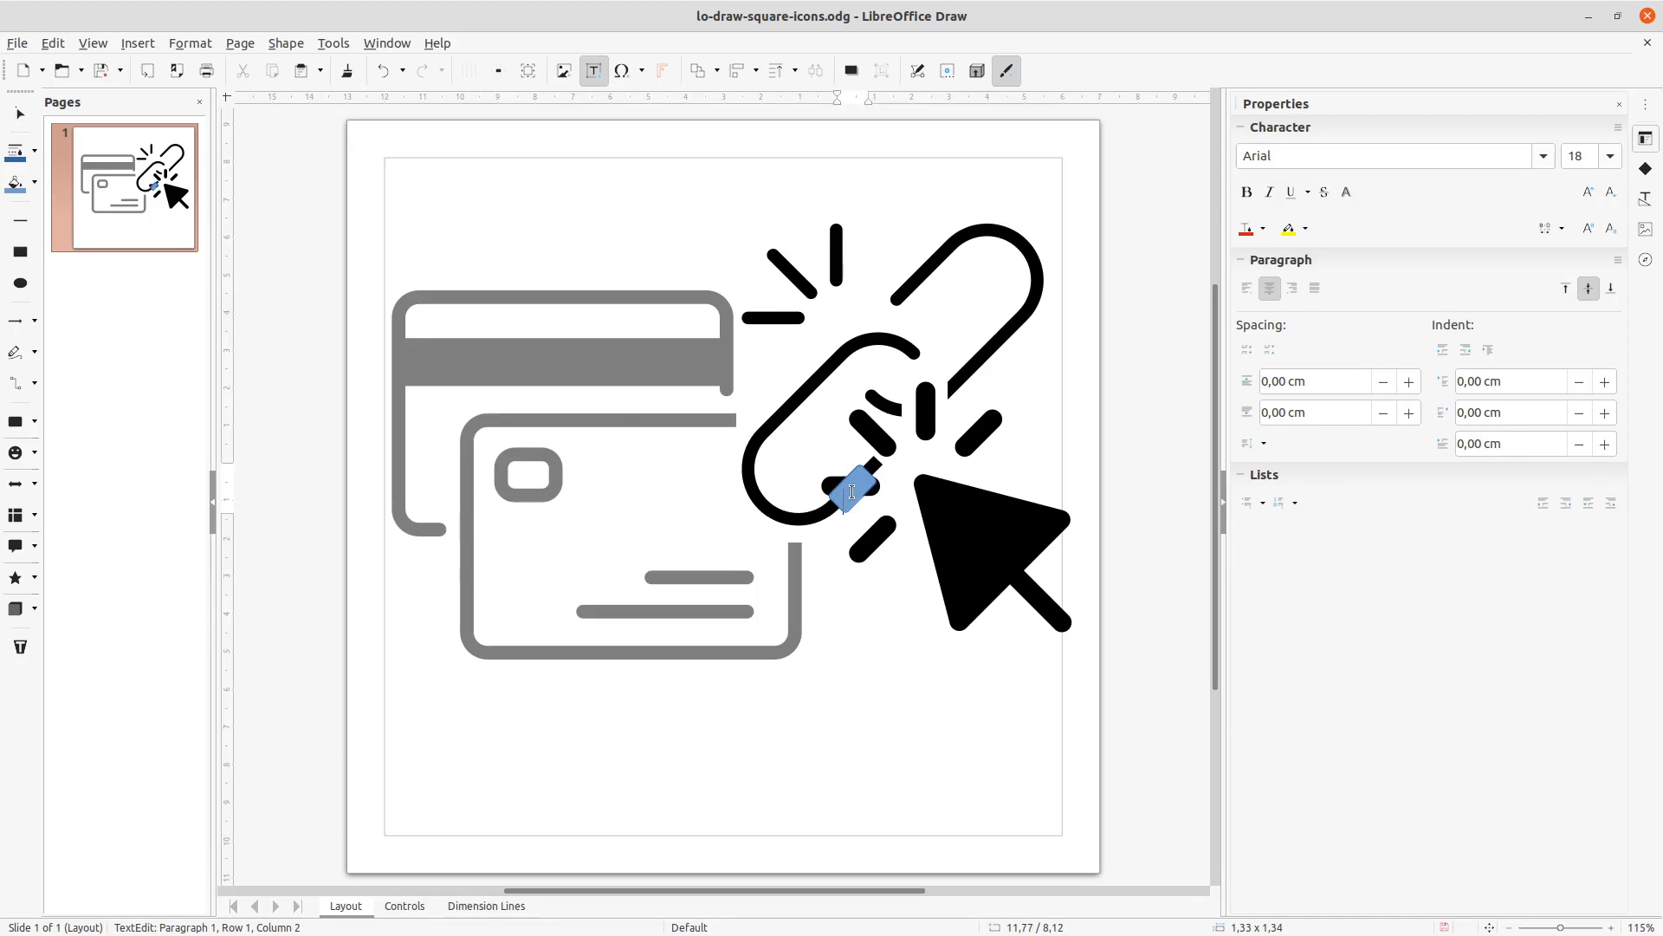
pyautogui.press('BackSpace')
pyautogui.click(906, 824)
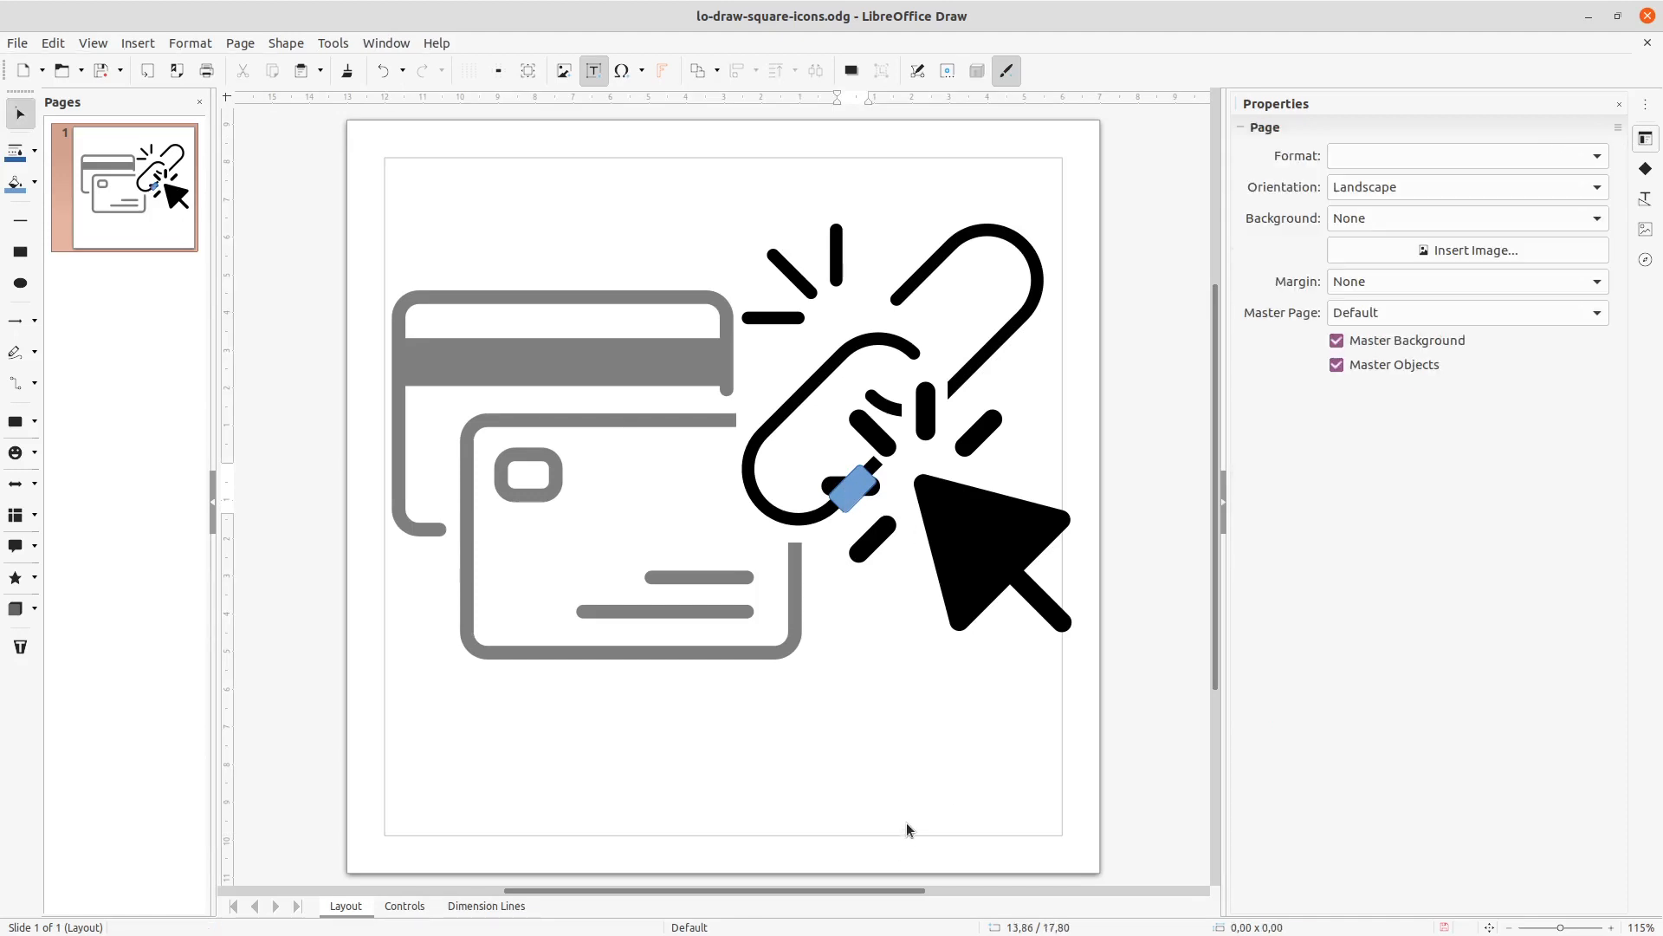
# - Subtract the rotated rectangle from the lower chain link to cut a gap around the horizontal ray
pyautogui.click(821, 509)
pyautogui.keyDown('shift'); pyautogui.click(856, 491); pyautogui.keyUp('shift')
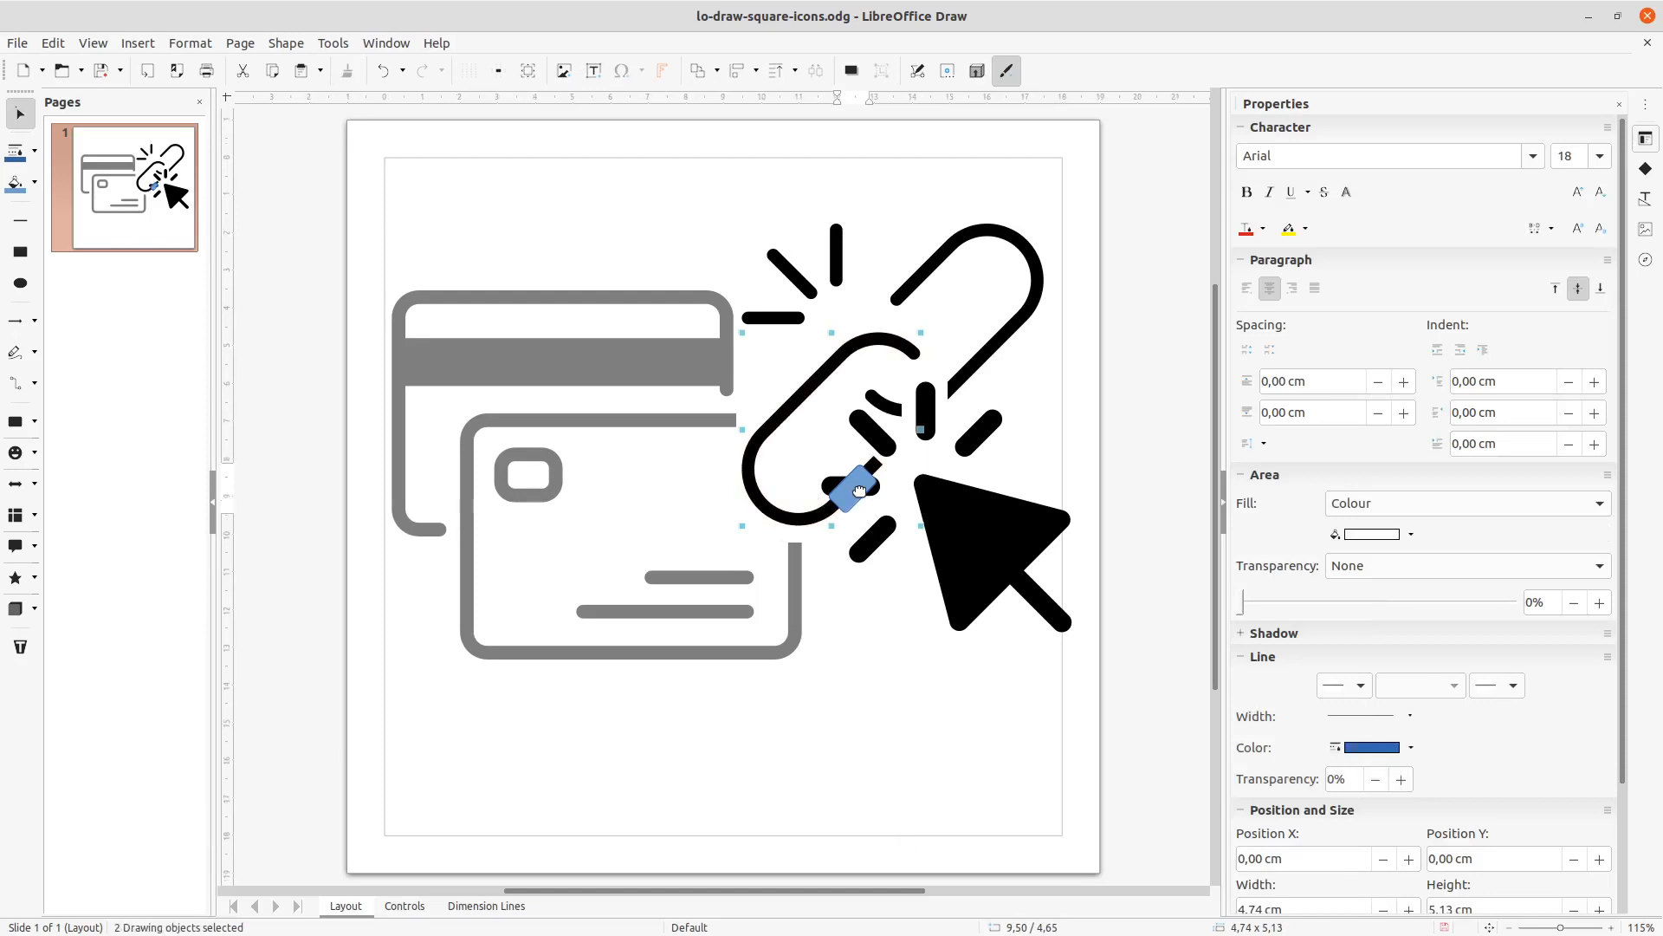
pyautogui.rightClick(858, 492)
pyautogui.moveTo(933, 727)
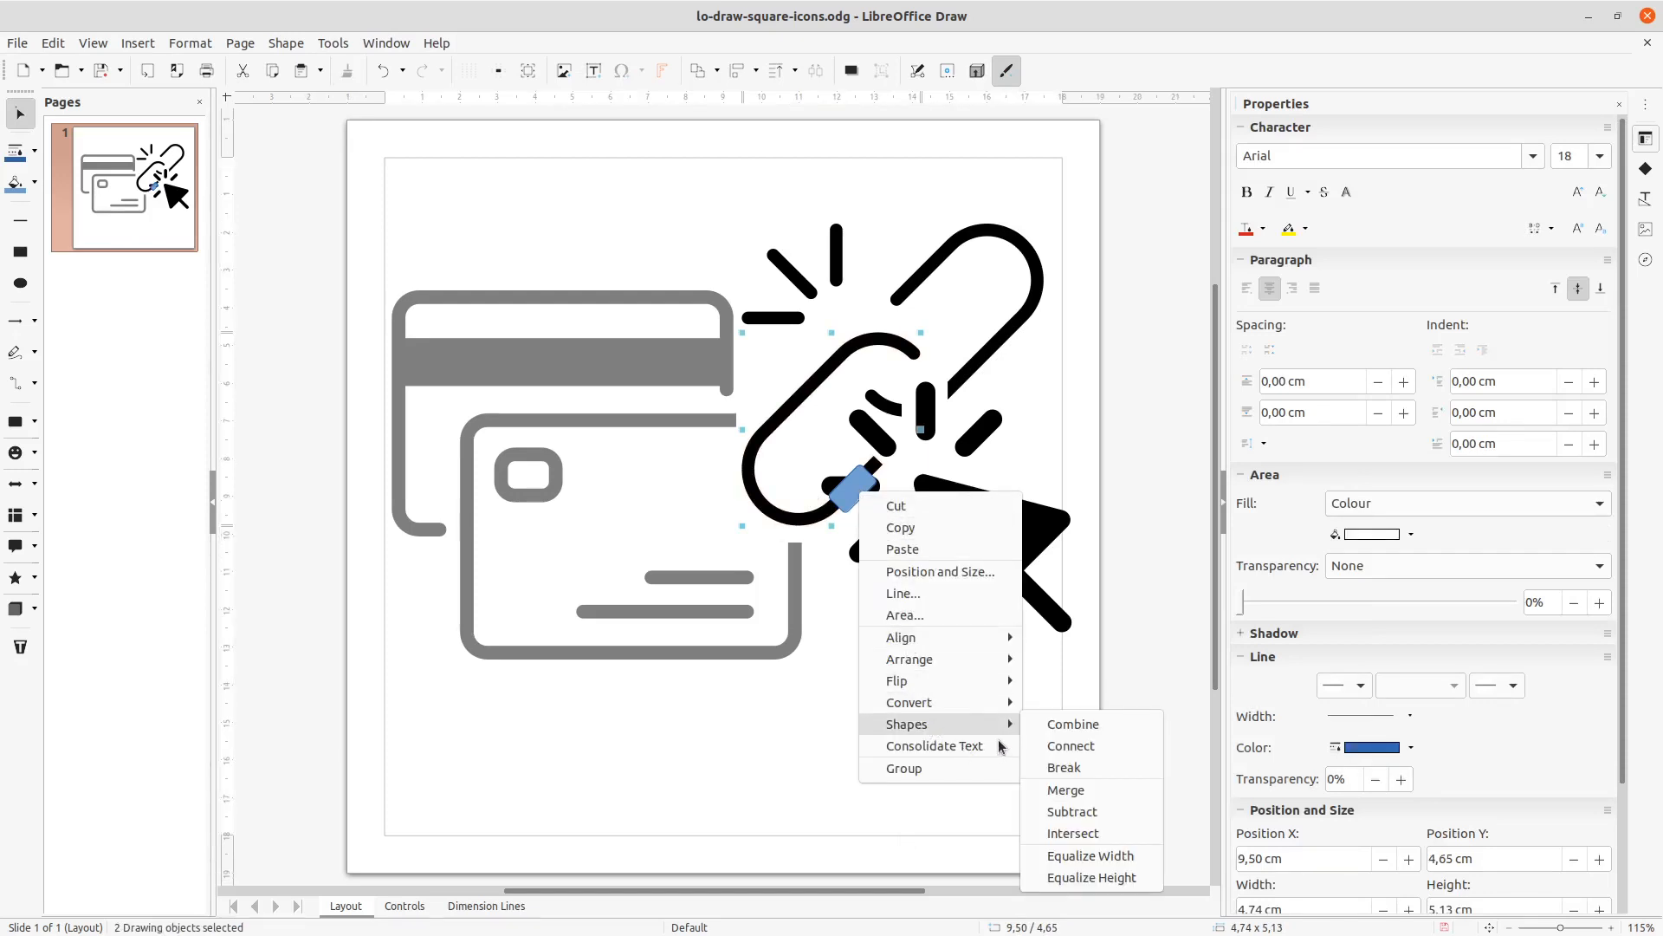
pyautogui.click(1127, 815)
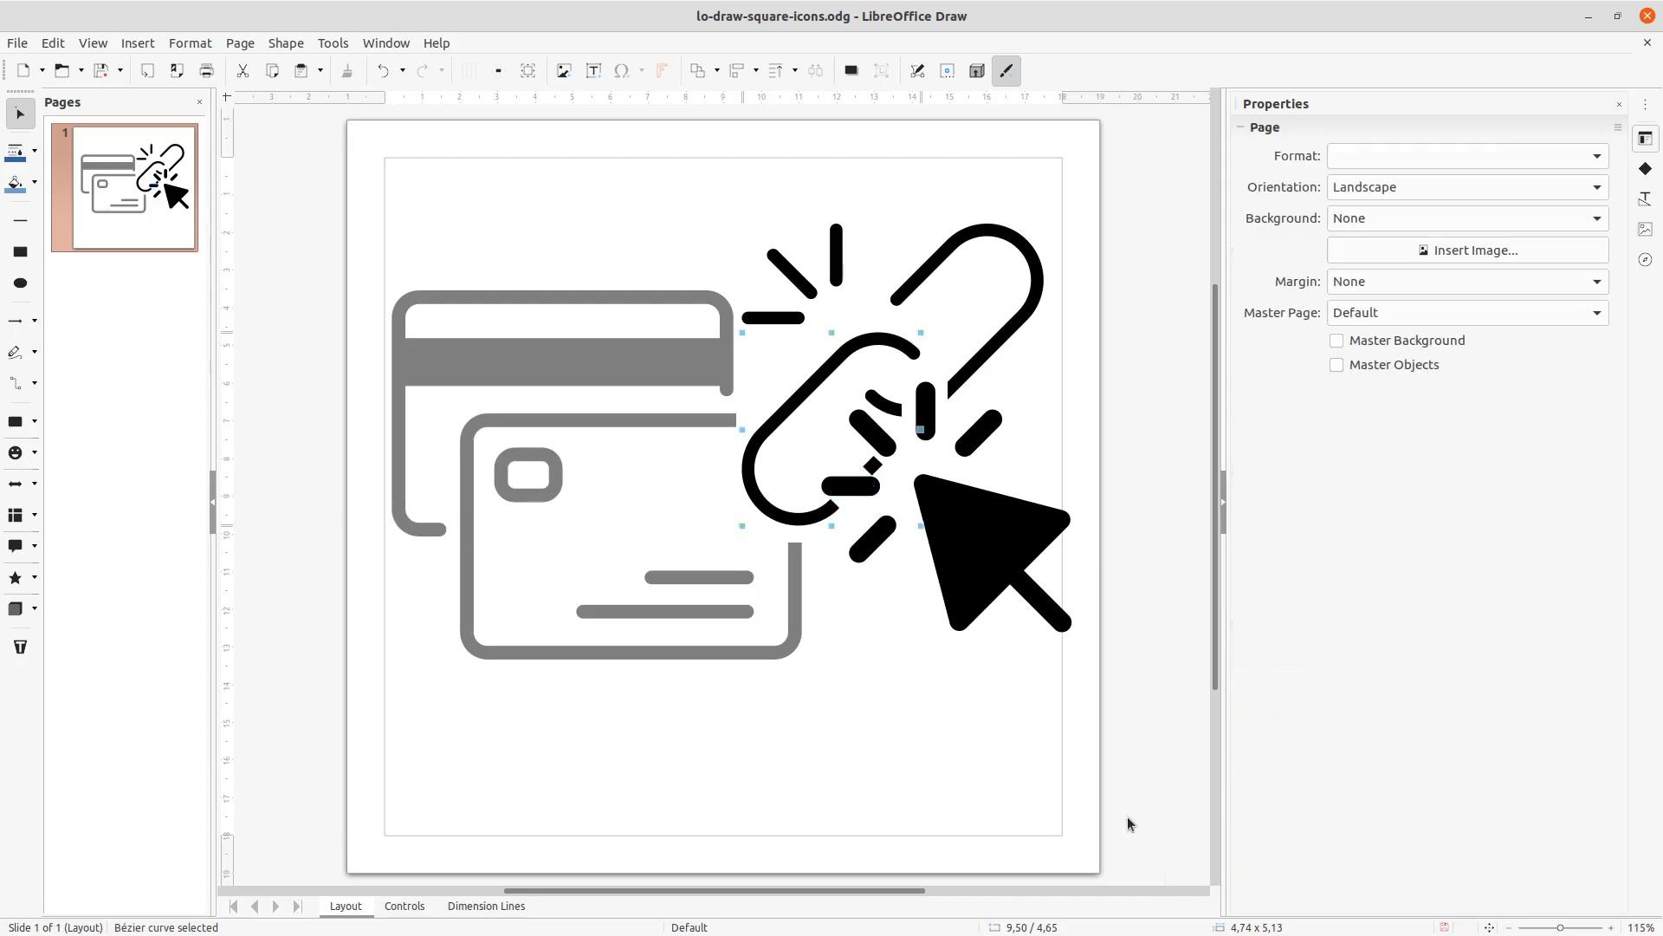
pyautogui.click(1041, 767)
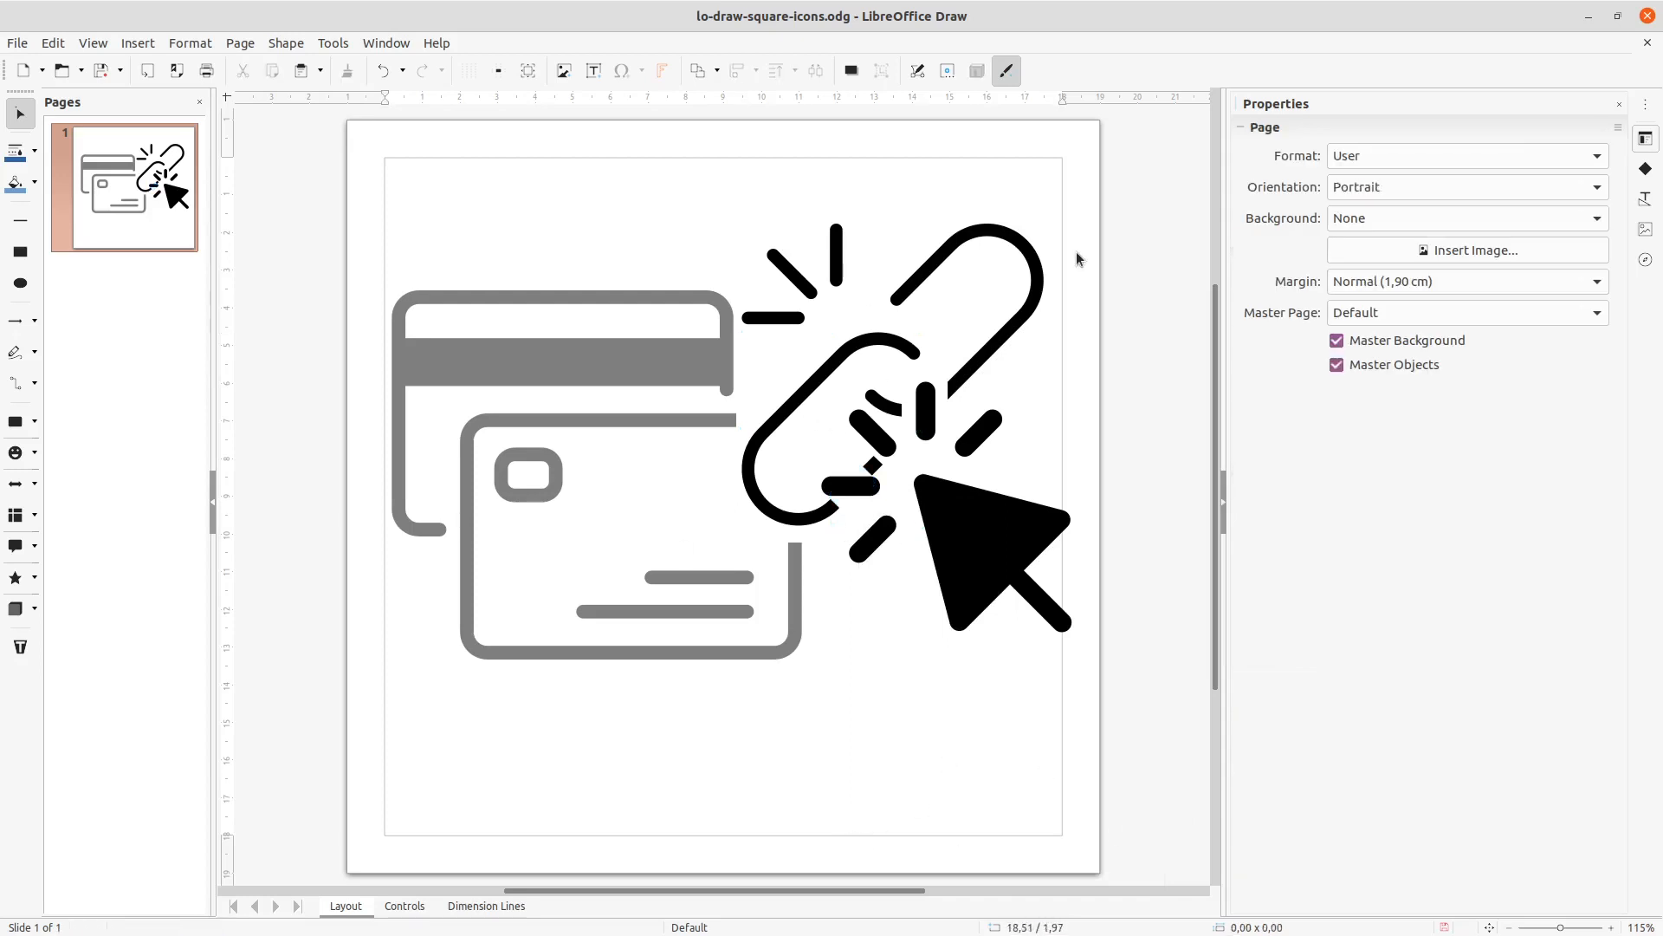
# - Delete the three short rays above the gap between the two chain links
pyautogui.click(832, 256)
pyautogui.keyDown('shift'); pyautogui.click(780, 266); pyautogui.keyUp('shift')
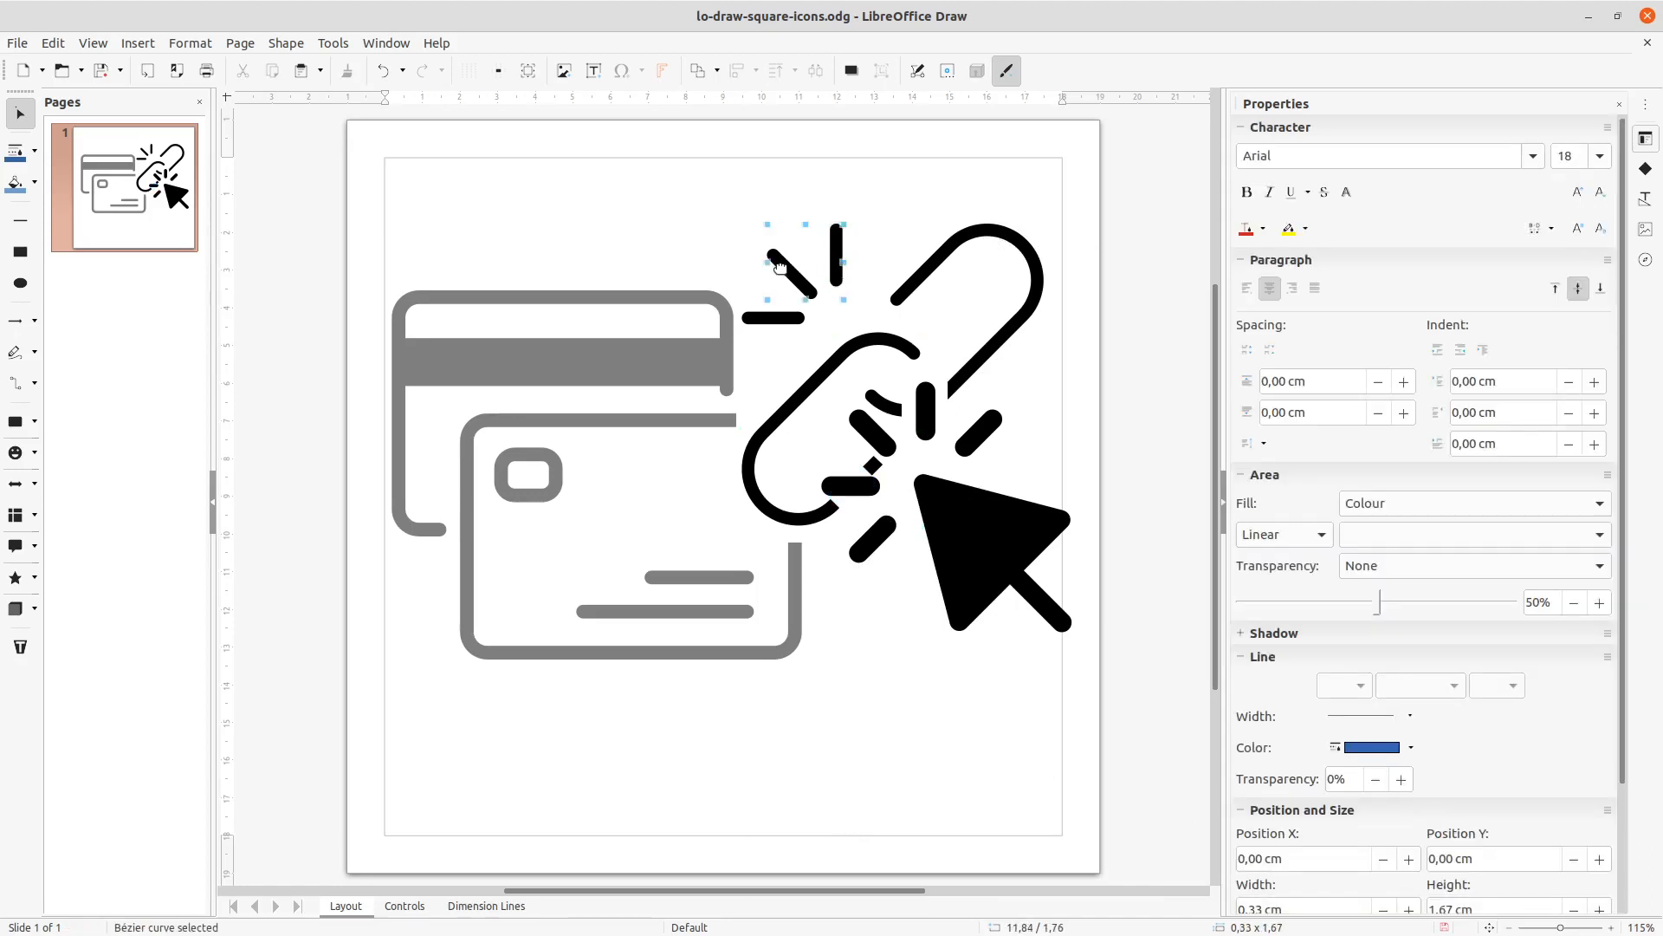
pyautogui.keyDown('shift'); pyautogui.click(789, 319); pyautogui.keyUp('shift')
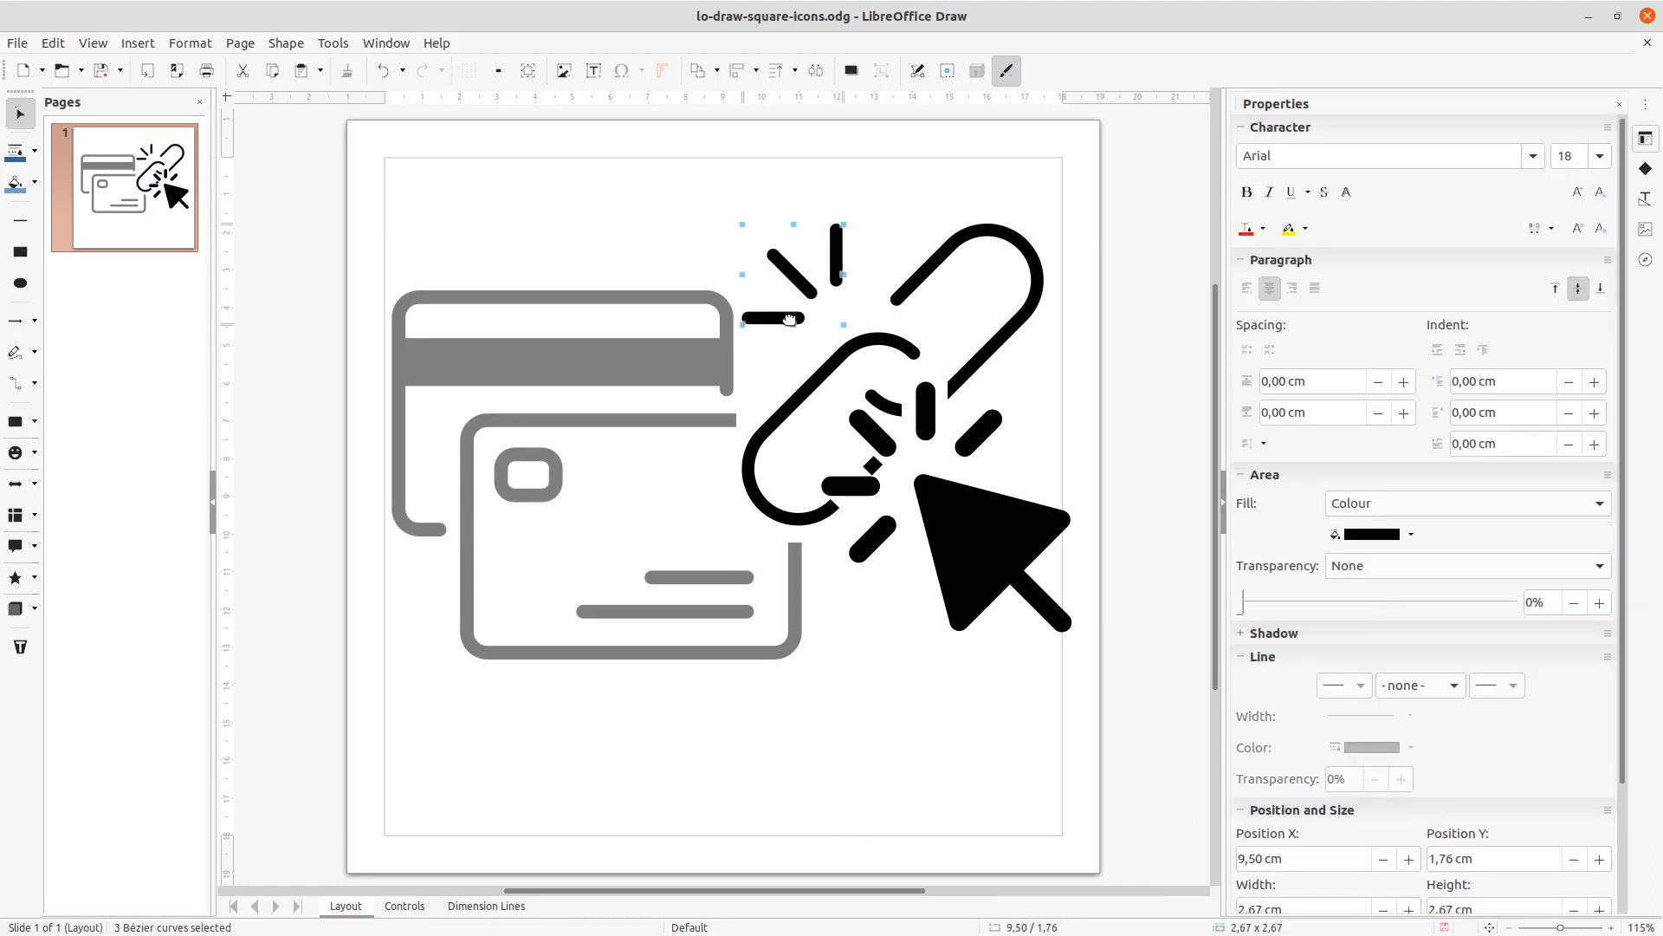
pyautogui.press('Delete')
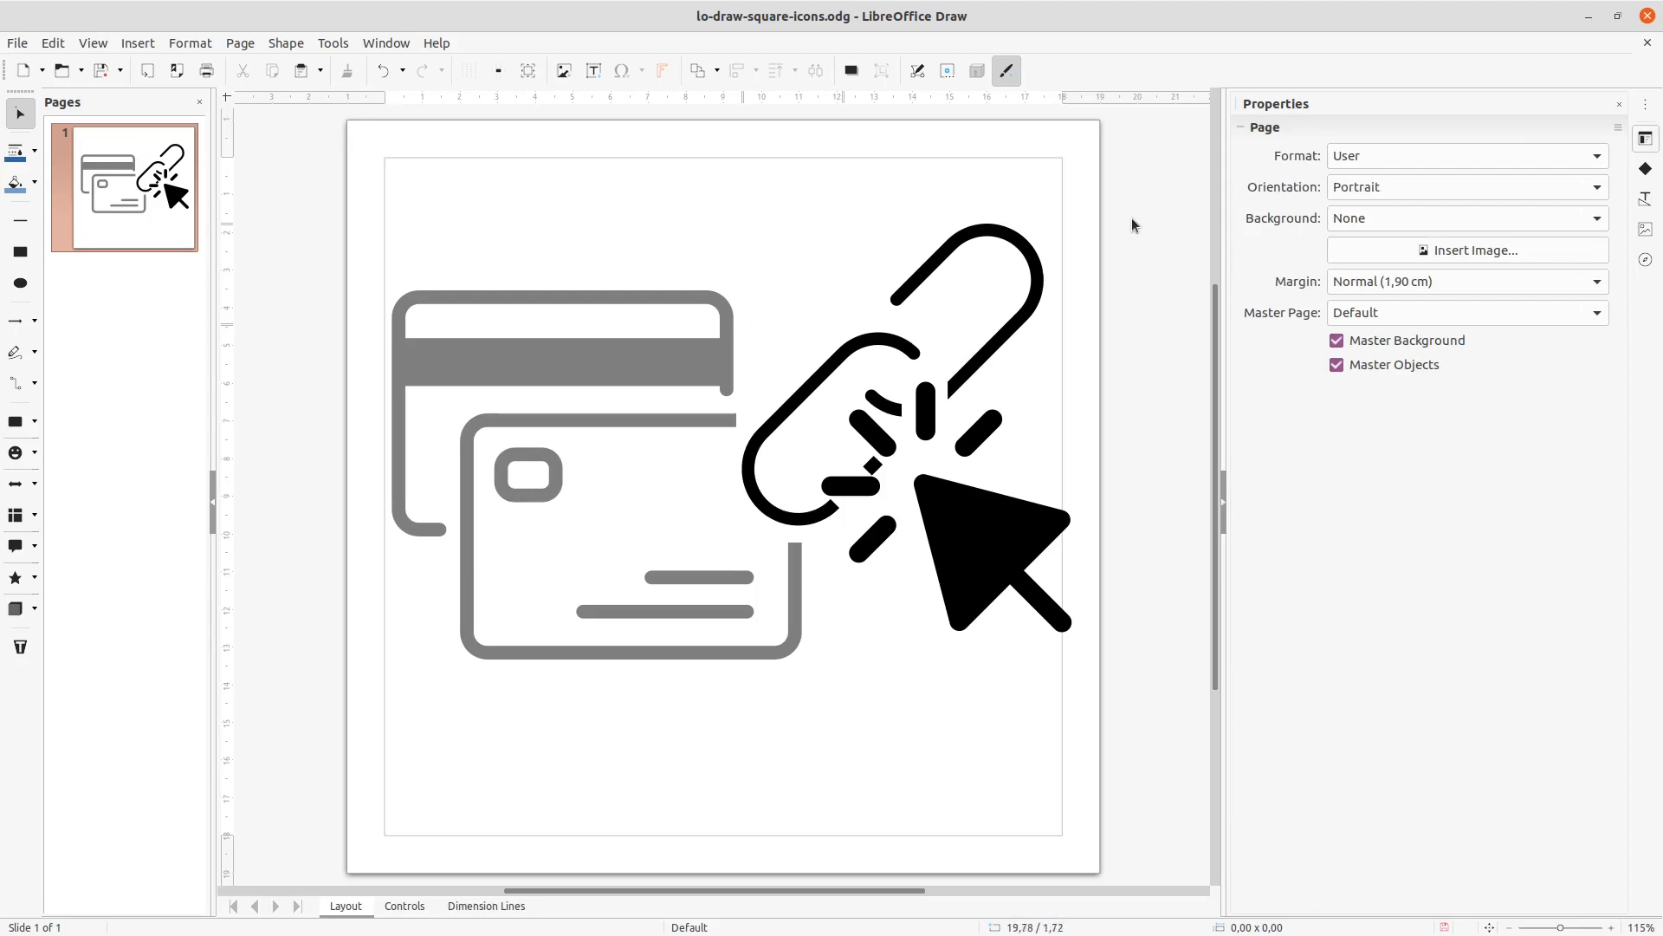
# - Move both chain links and the click icon together closer to the cards, to about X 8.90 cm, Y 2.06 cm
pyautogui.moveTo(1182, 162); pyautogui.dragTo(727, 701)
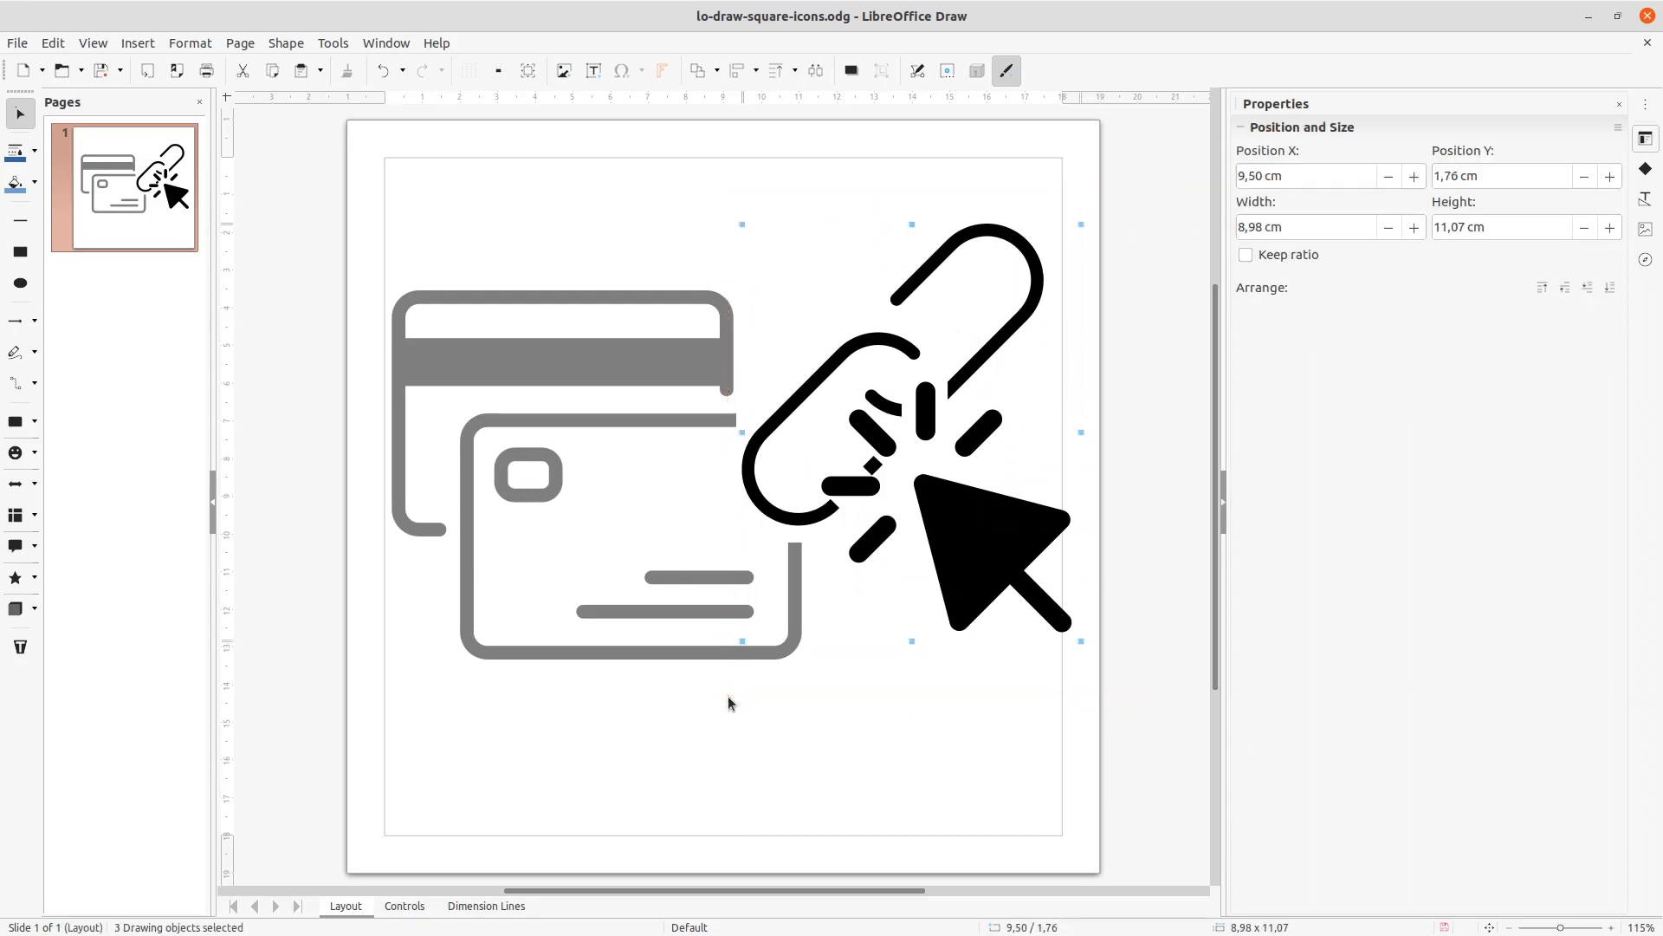
pyautogui.press('Left')
pyautogui.press('Left')
pyautogui.press('Left')
pyautogui.press('Left')
pyautogui.press('Down')
pyautogui.press('Down')
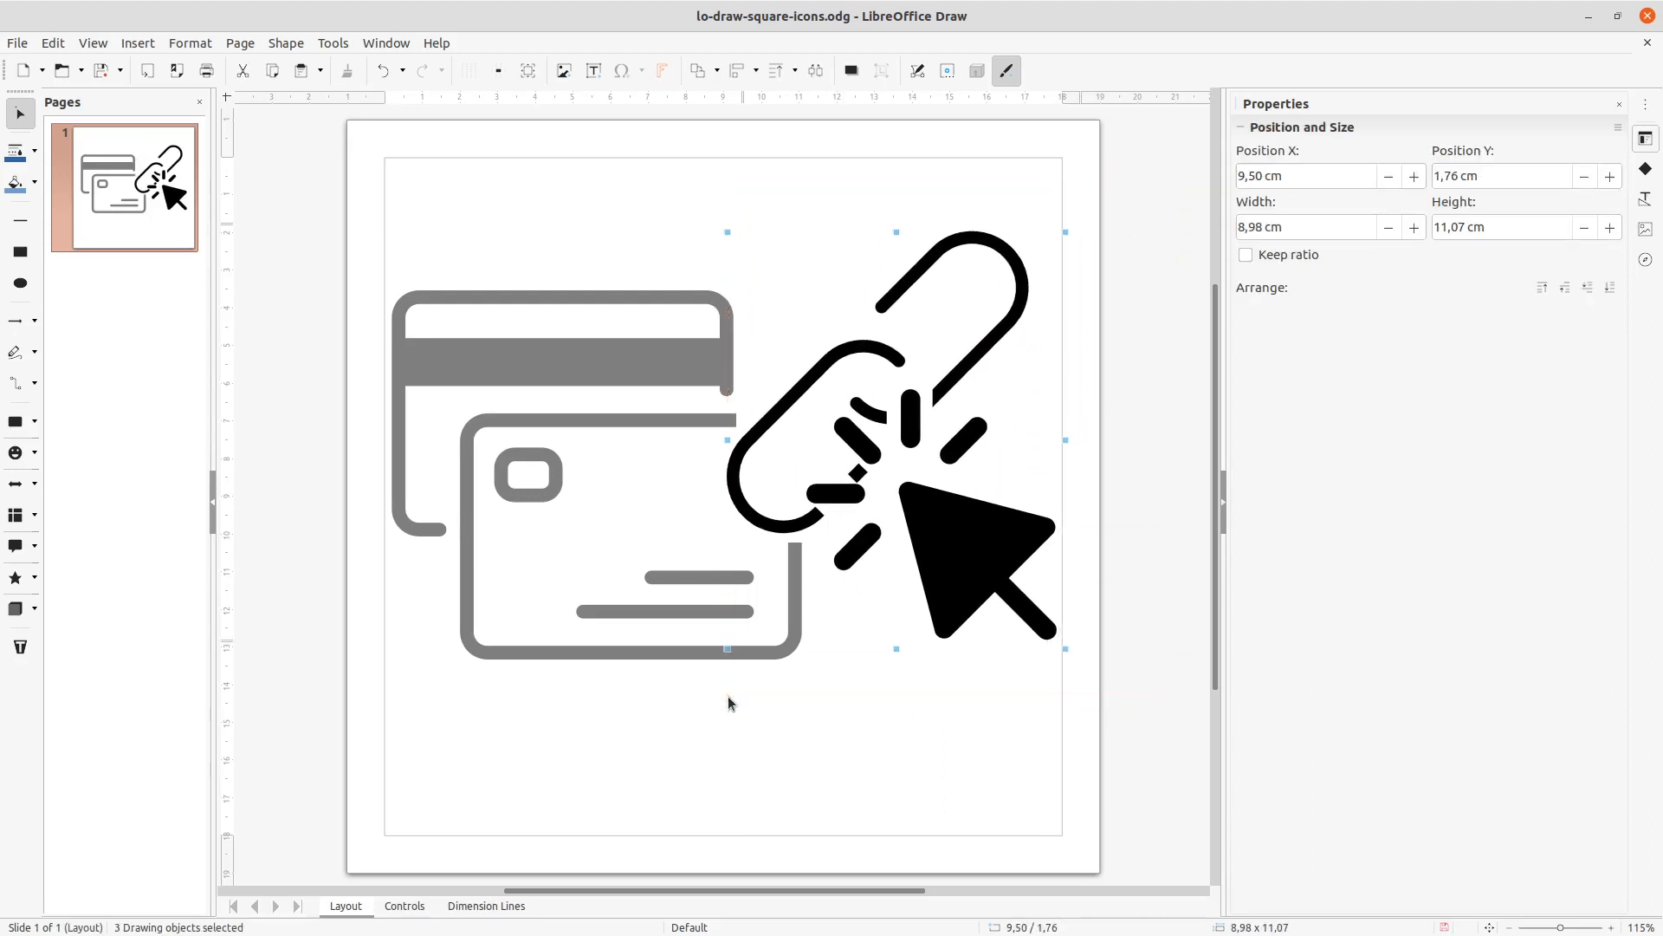
pyautogui.press('Left')
pyautogui.press('Left')
pyautogui.press('Left')
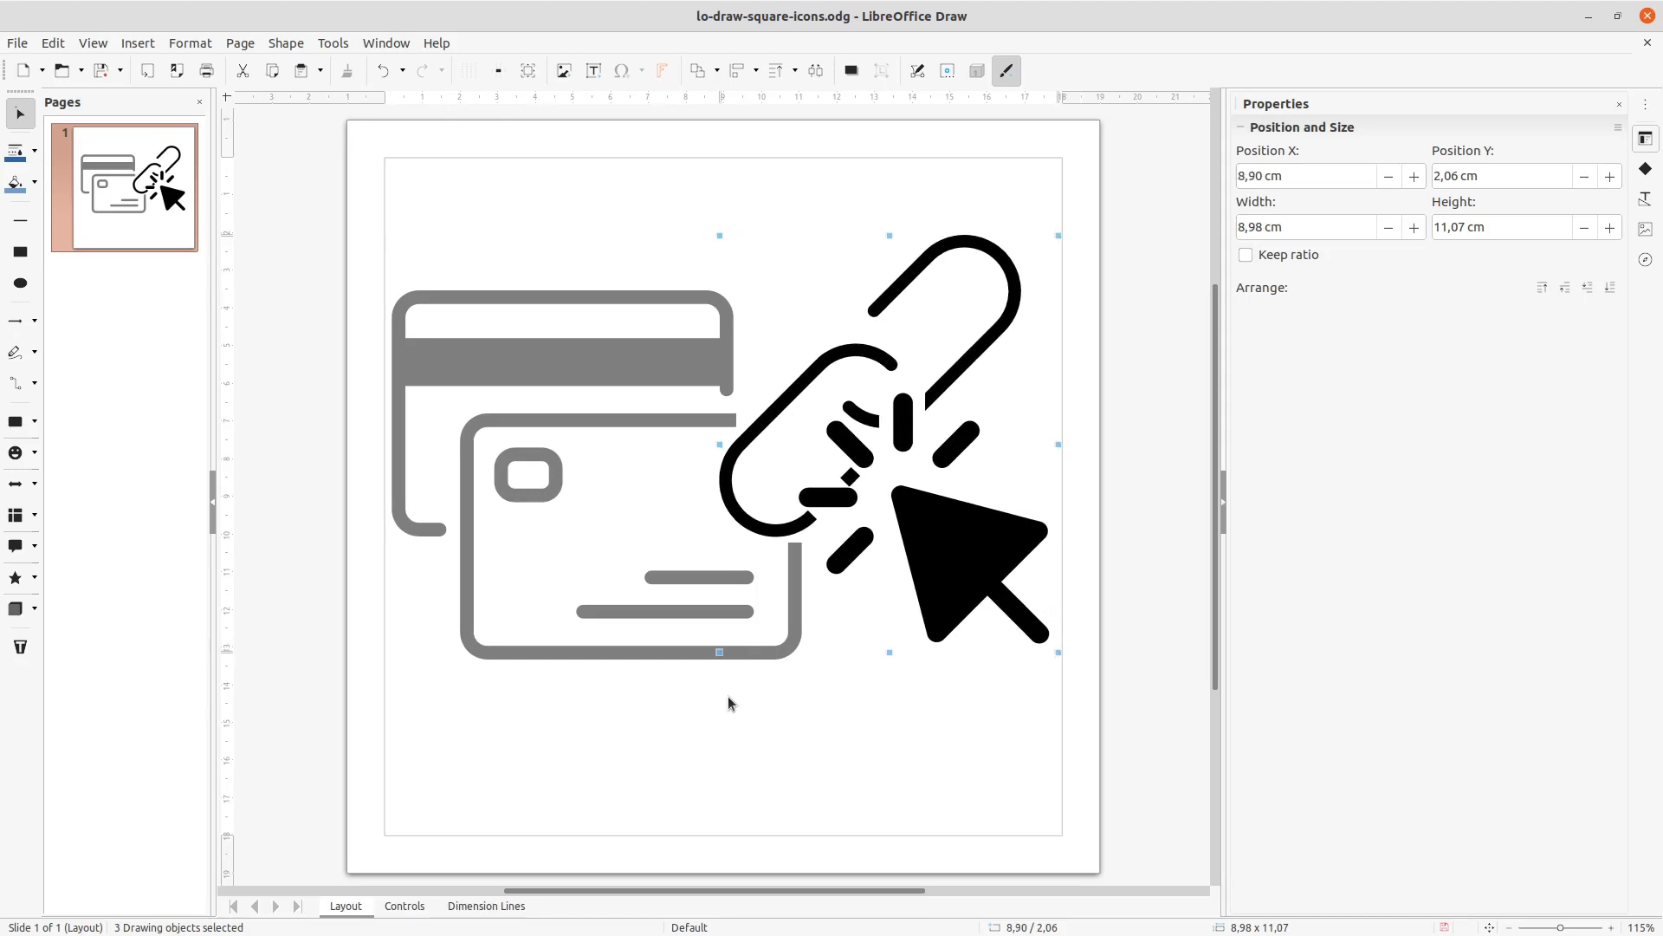
pyautogui.click(793, 739)
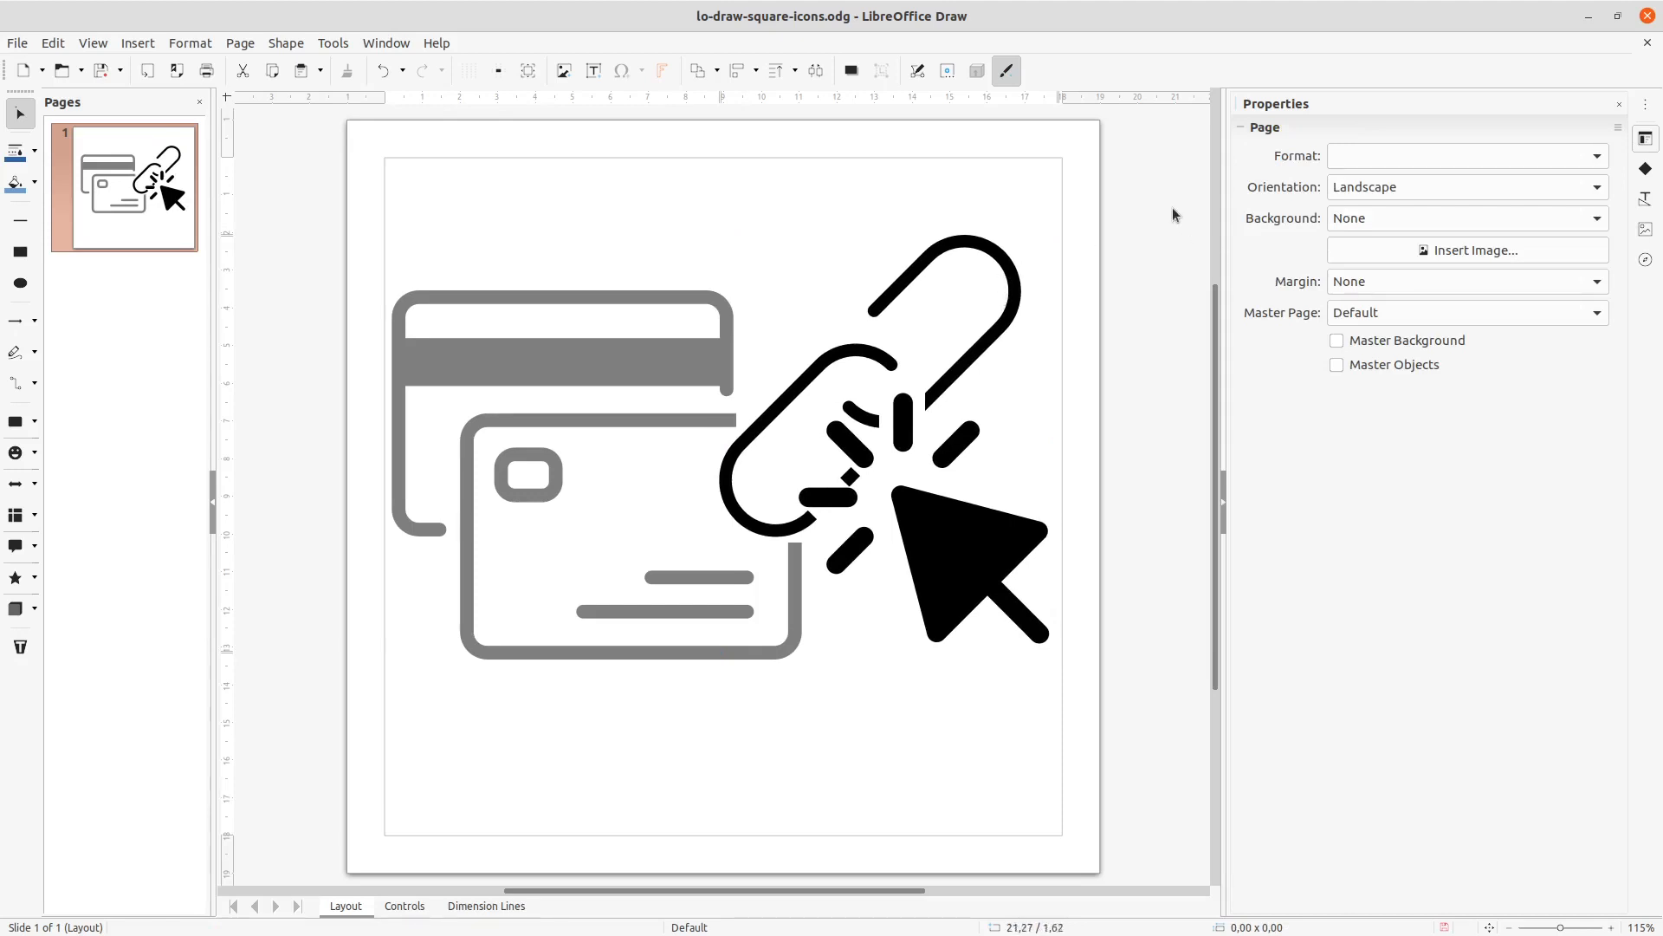
pyautogui.moveTo(1172, 169)
pyautogui.mouseDown()
pyautogui.moveTo(374, 800)
pyautogui.moveTo(278, 858)
pyautogui.mouseUp()
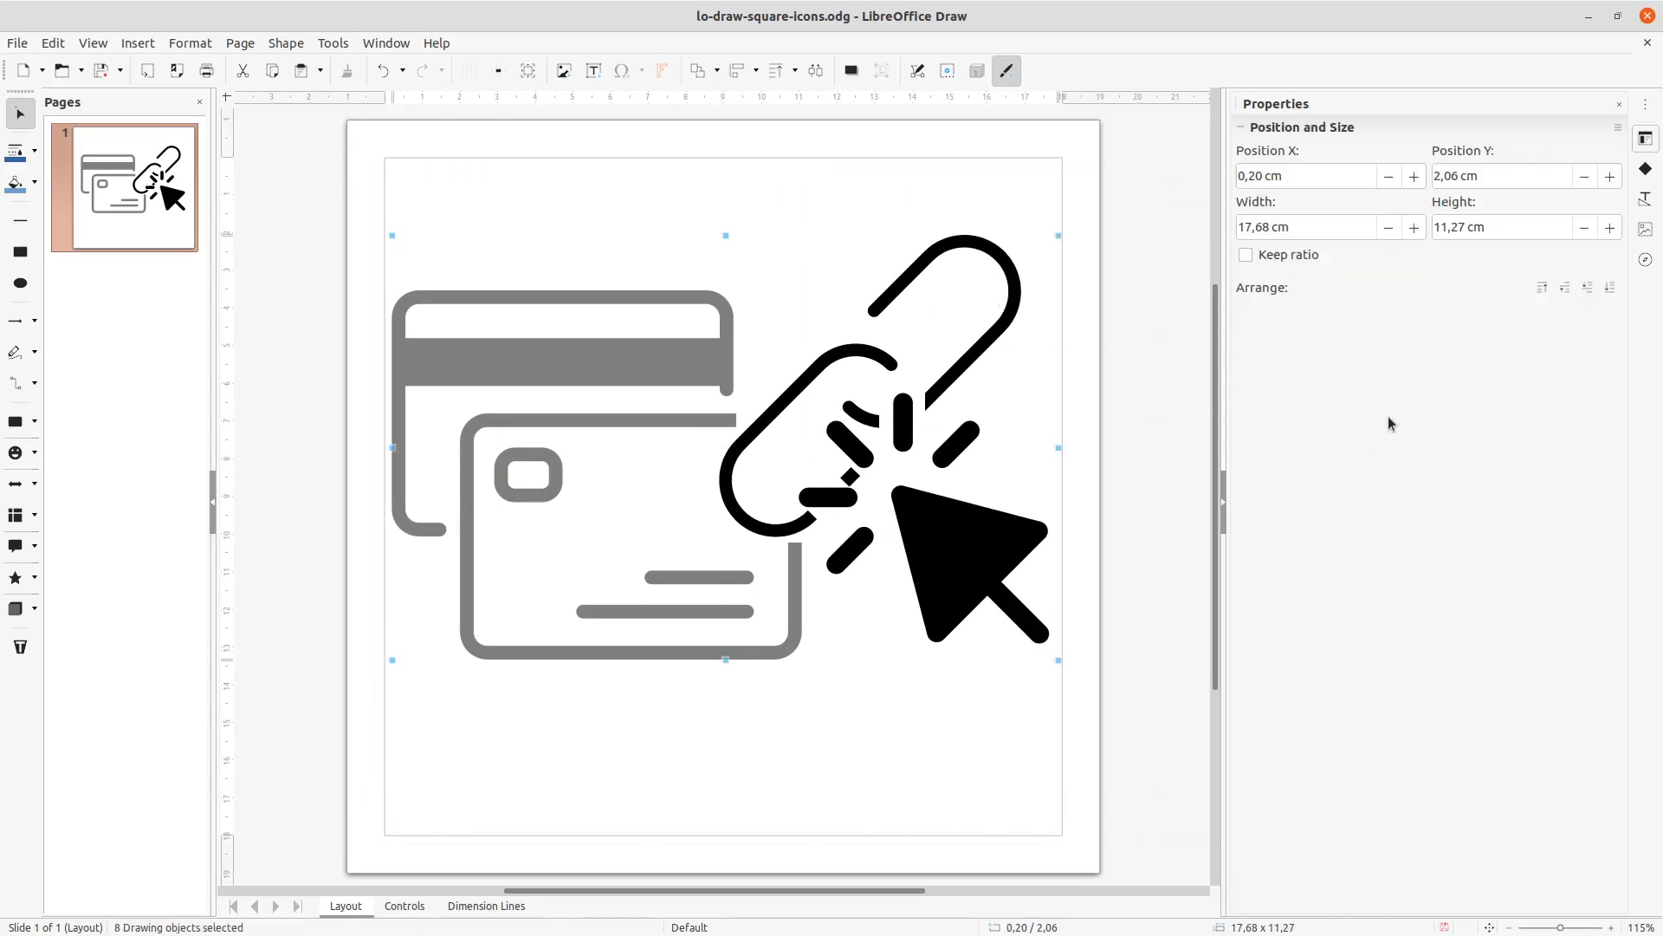
pyautogui.click(849, 814)
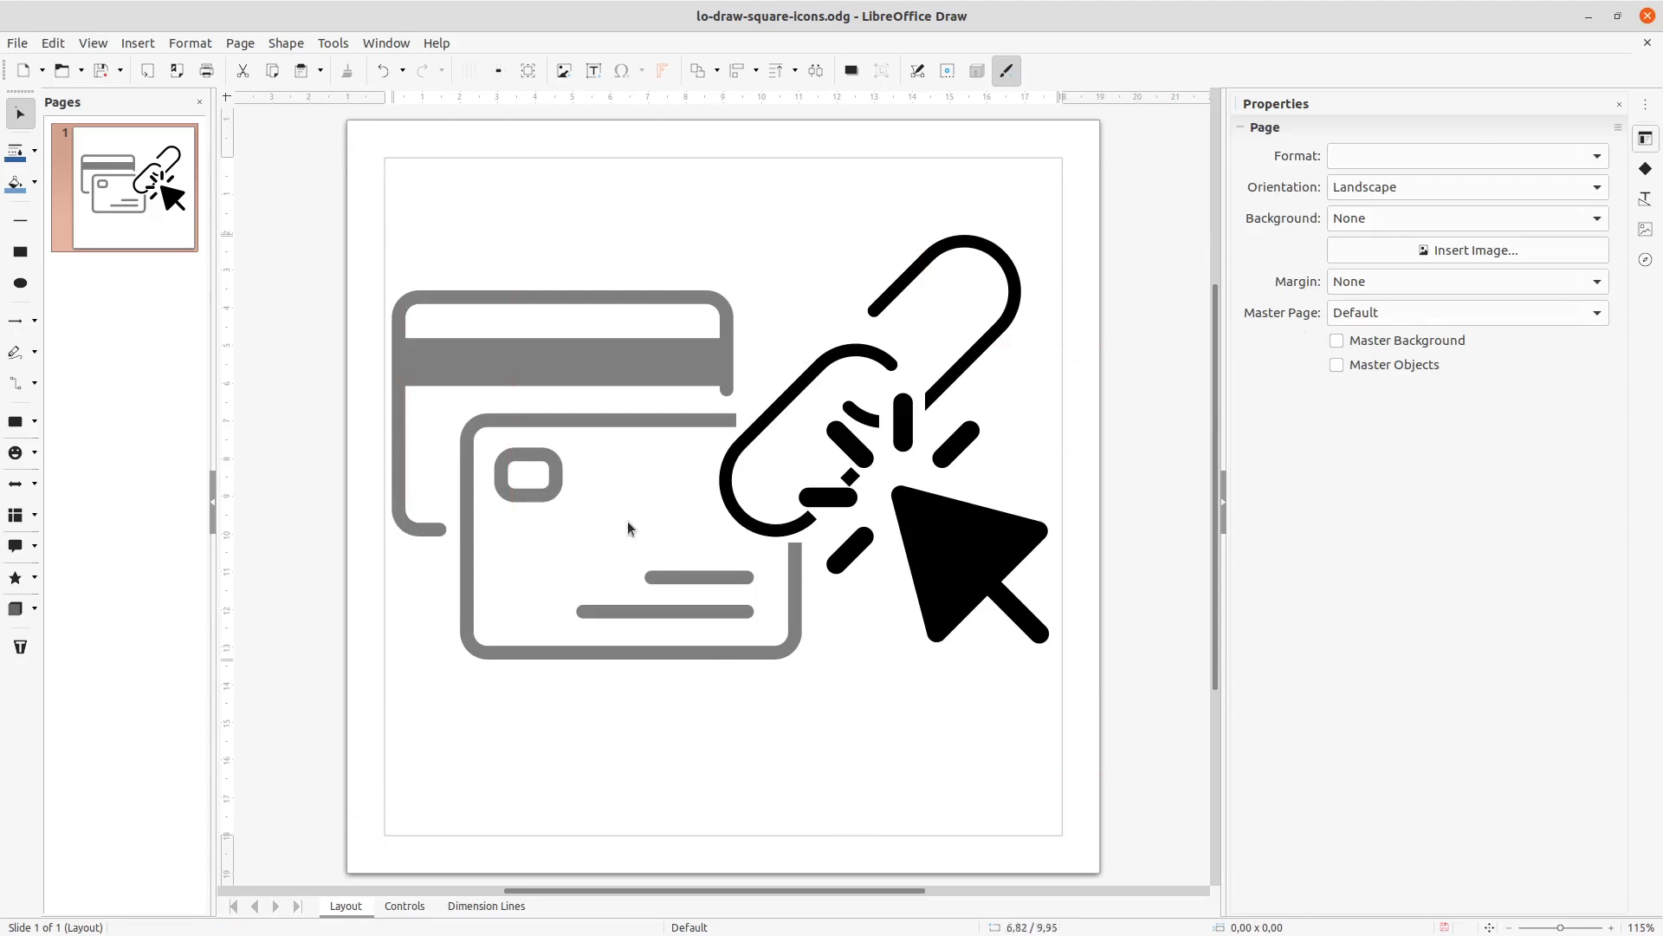
pyautogui.click(1643, 139)
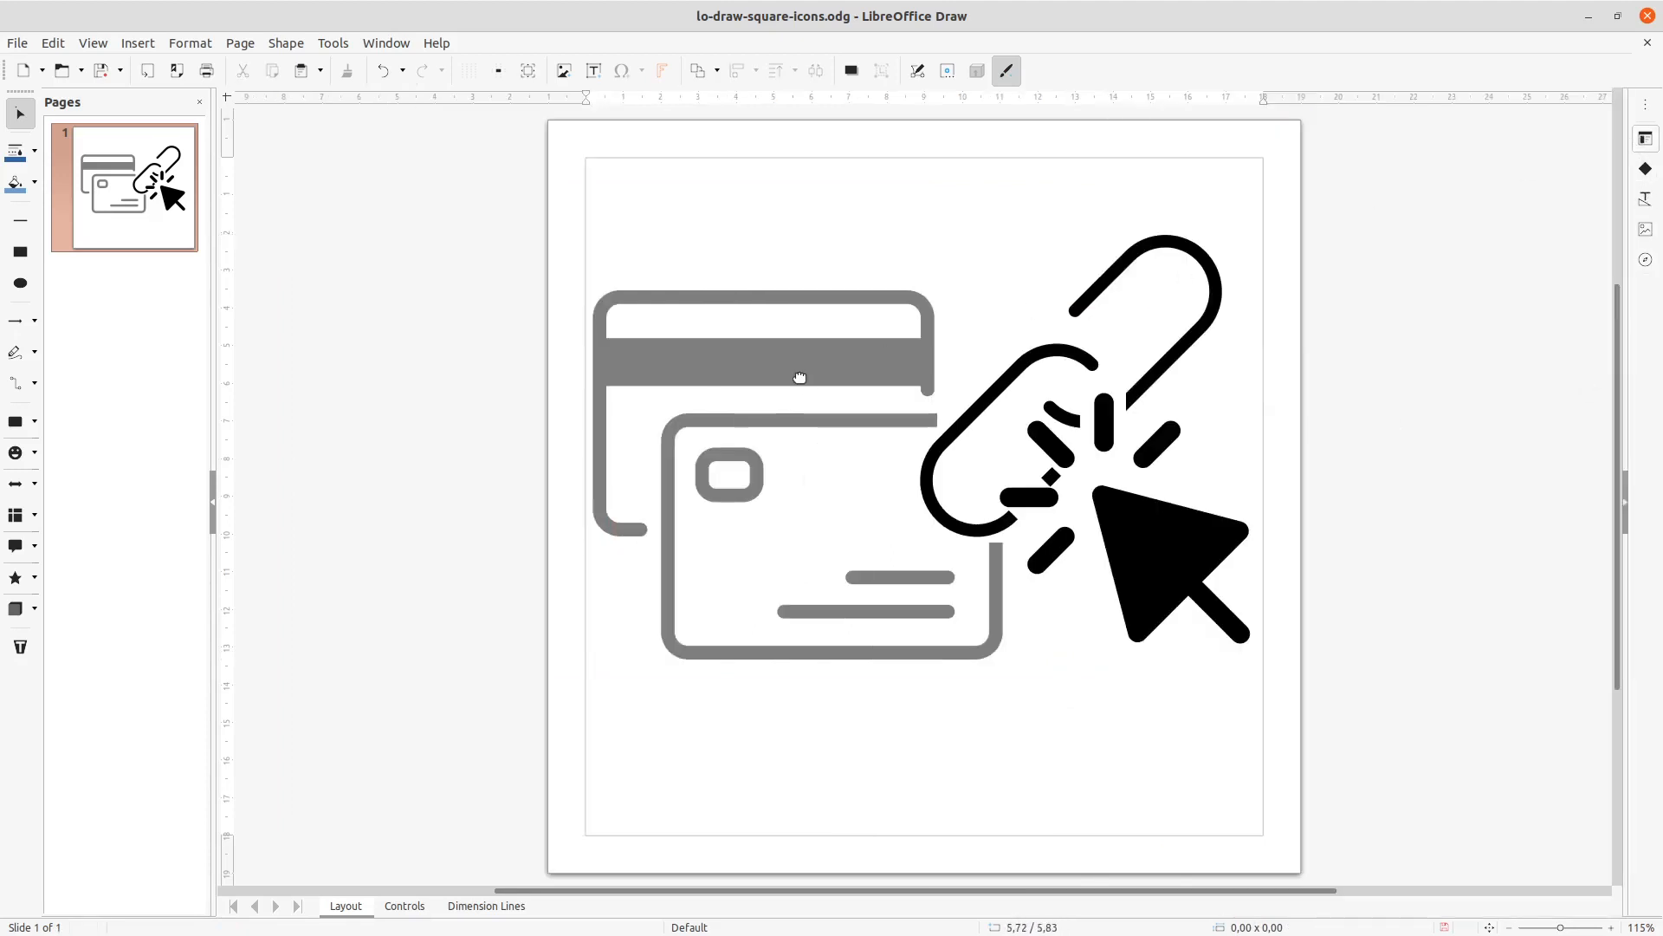
pyautogui.moveTo(1470, 190); pyautogui.dragTo(405, 753)
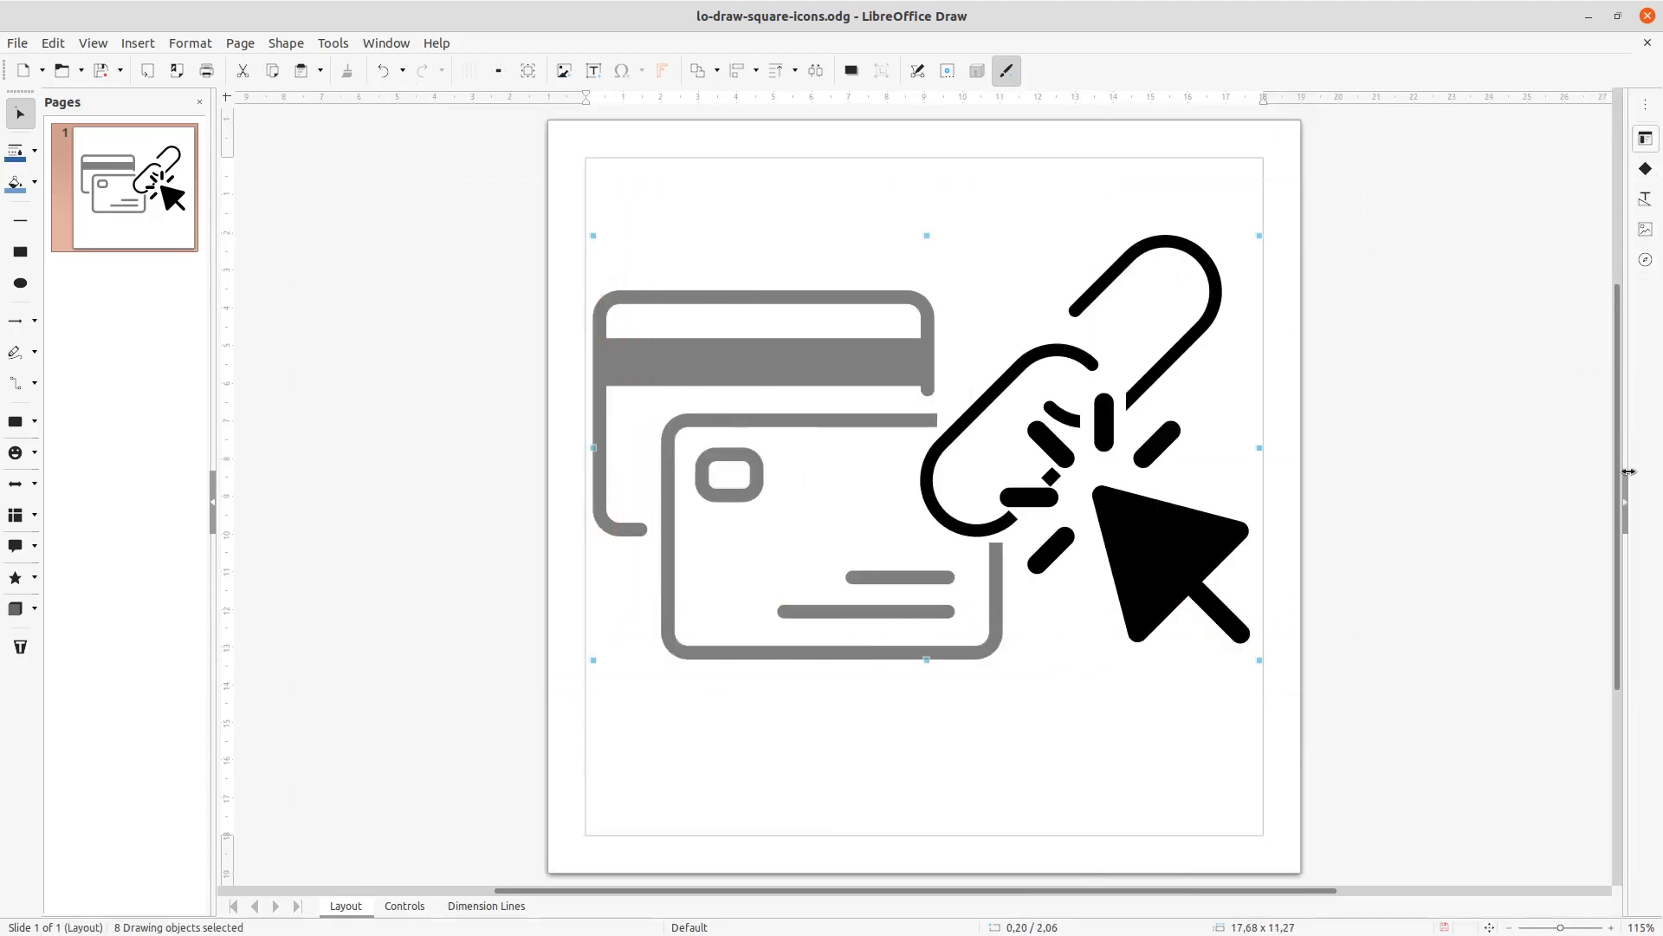
pyautogui.click(1626, 510)
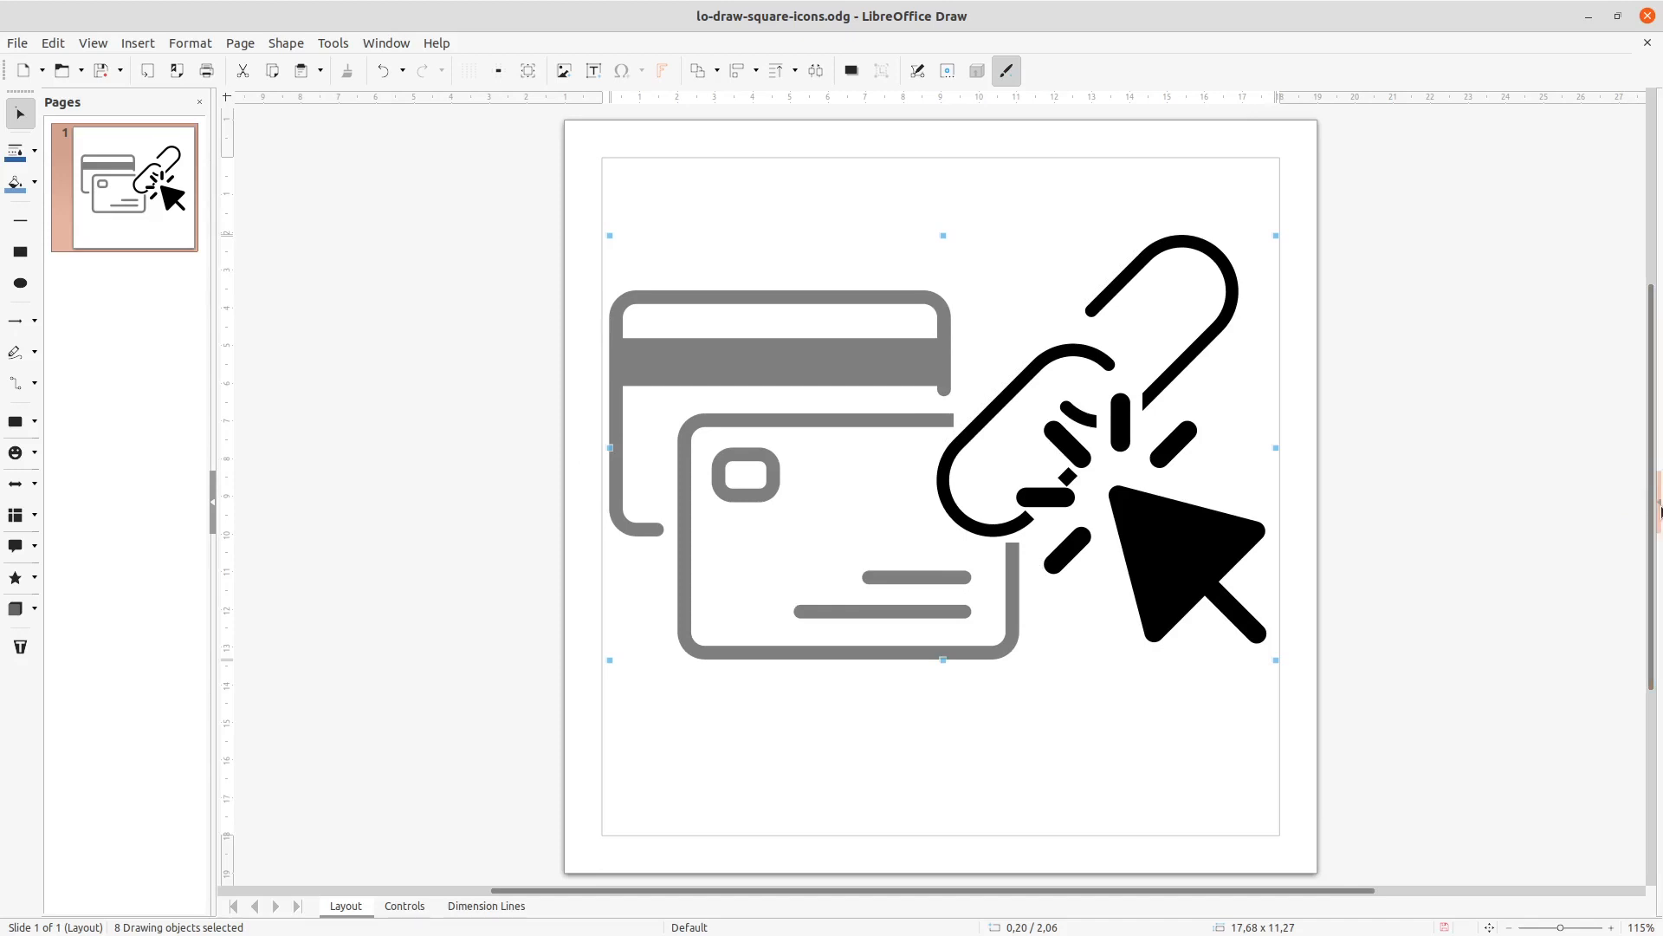
pyautogui.click(1652, 511)
pyautogui.moveTo(1622, 561); pyautogui.dragTo(1428, 571)
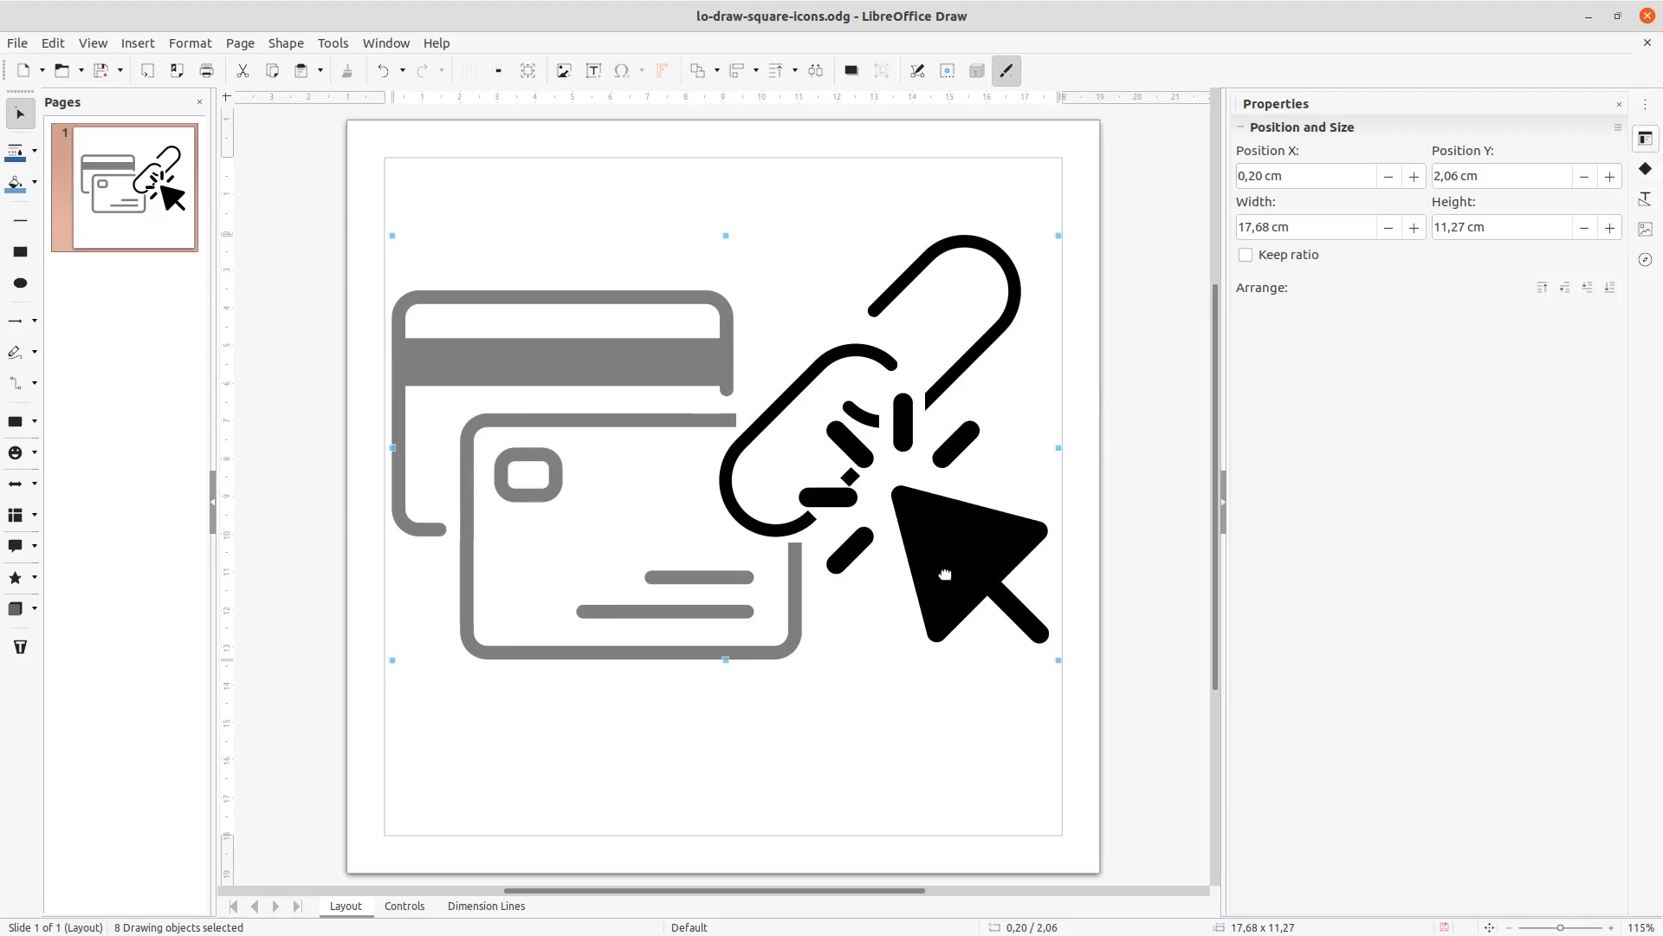
pyautogui.click(1142, 521)
# - Try a solid colour area fill on the click icon and set its fill back to None
pyautogui.click(909, 539)
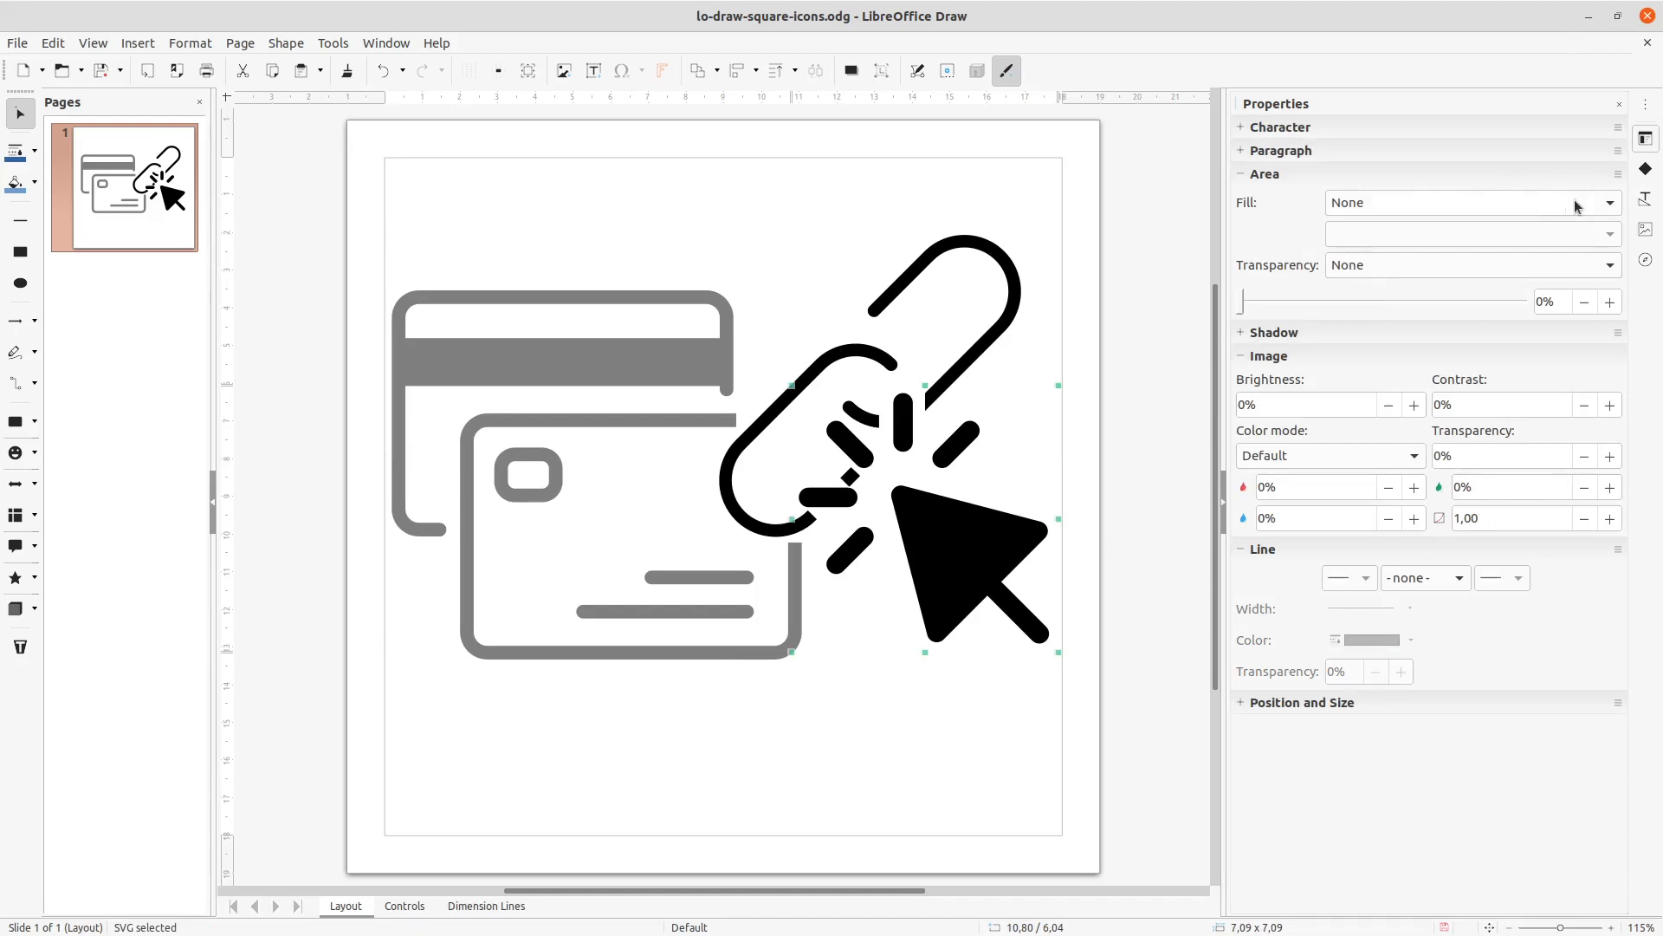
pyautogui.click(1604, 205)
pyautogui.click(1440, 236)
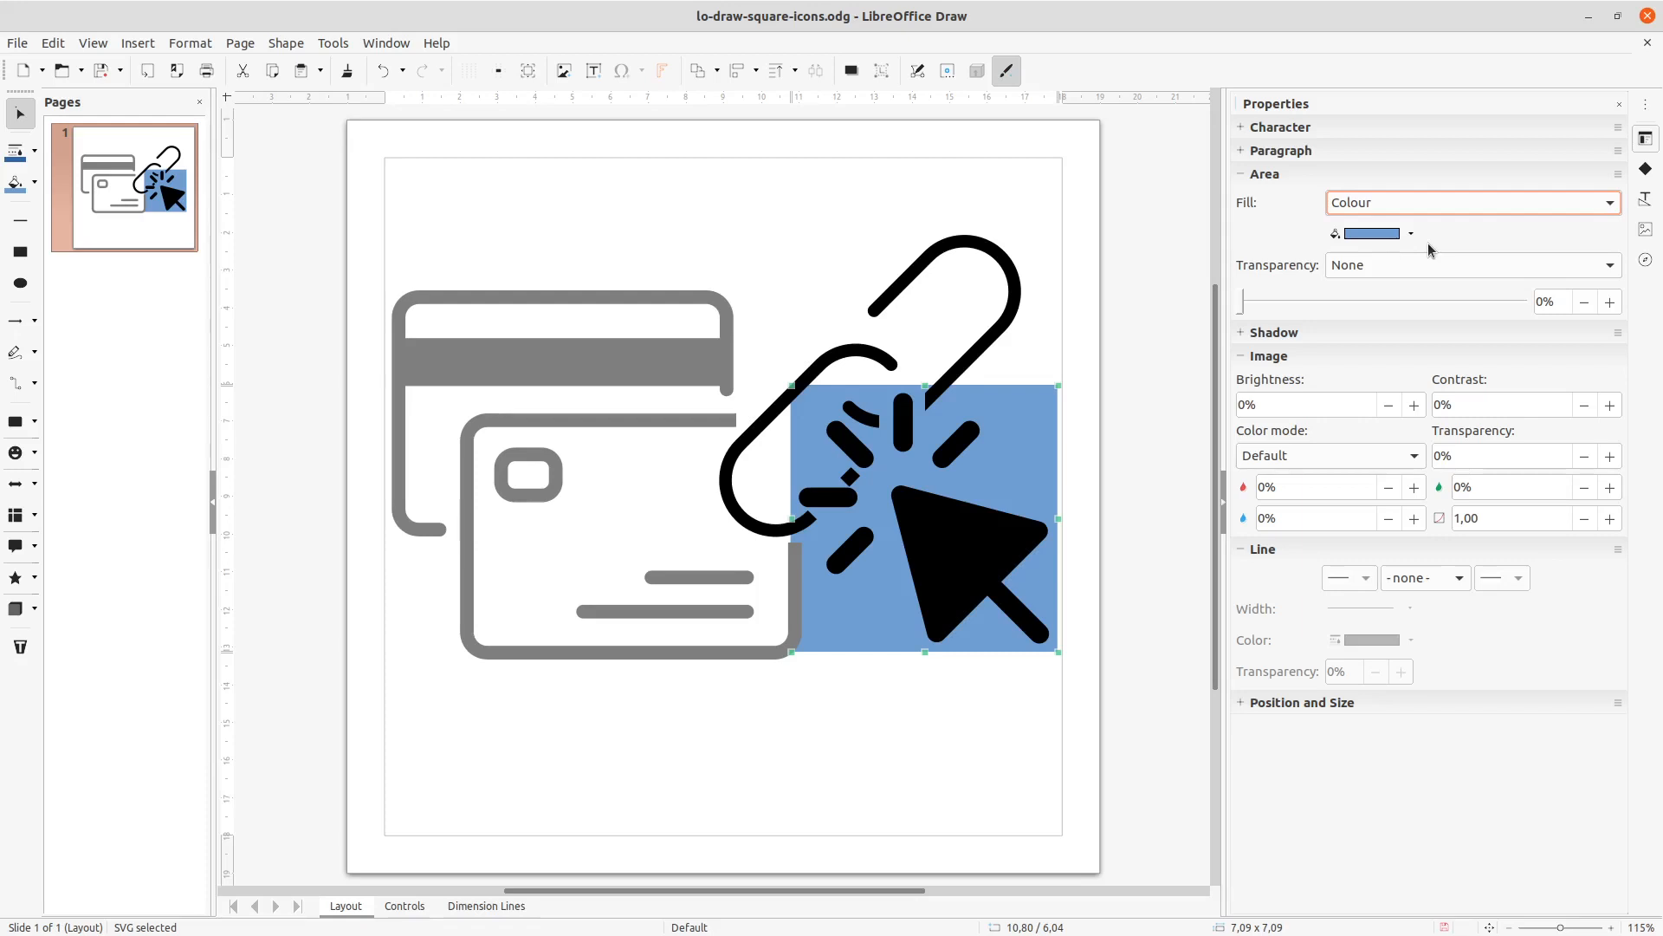
pyautogui.click(1411, 235)
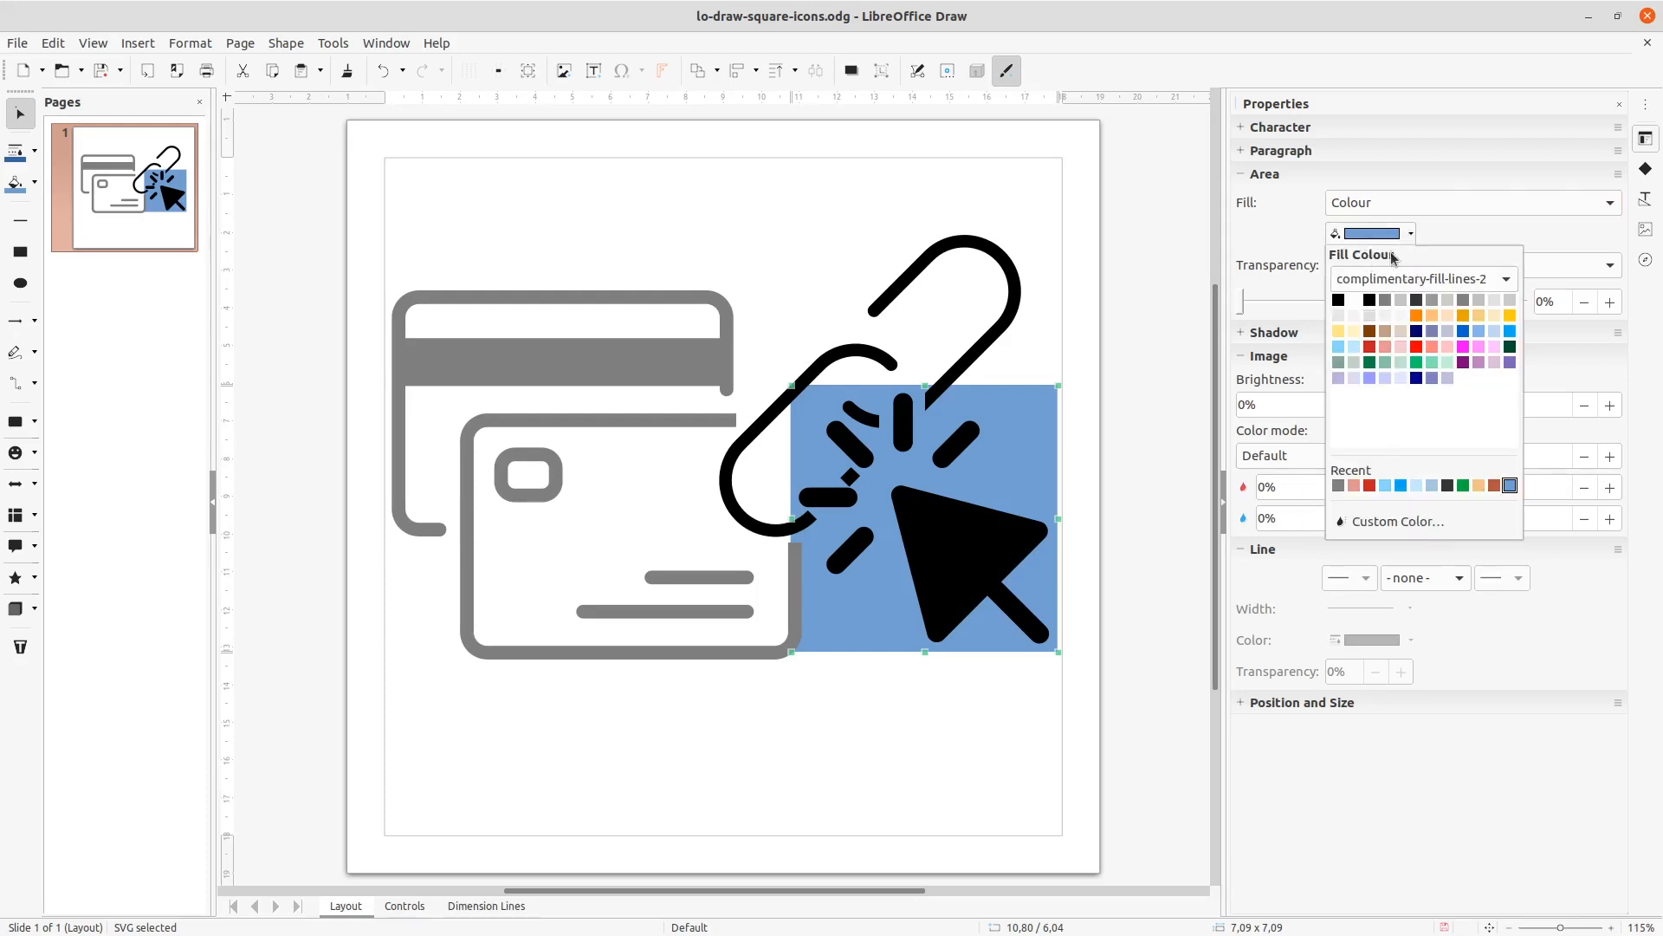
pyautogui.click(1516, 201)
pyautogui.click(1436, 198)
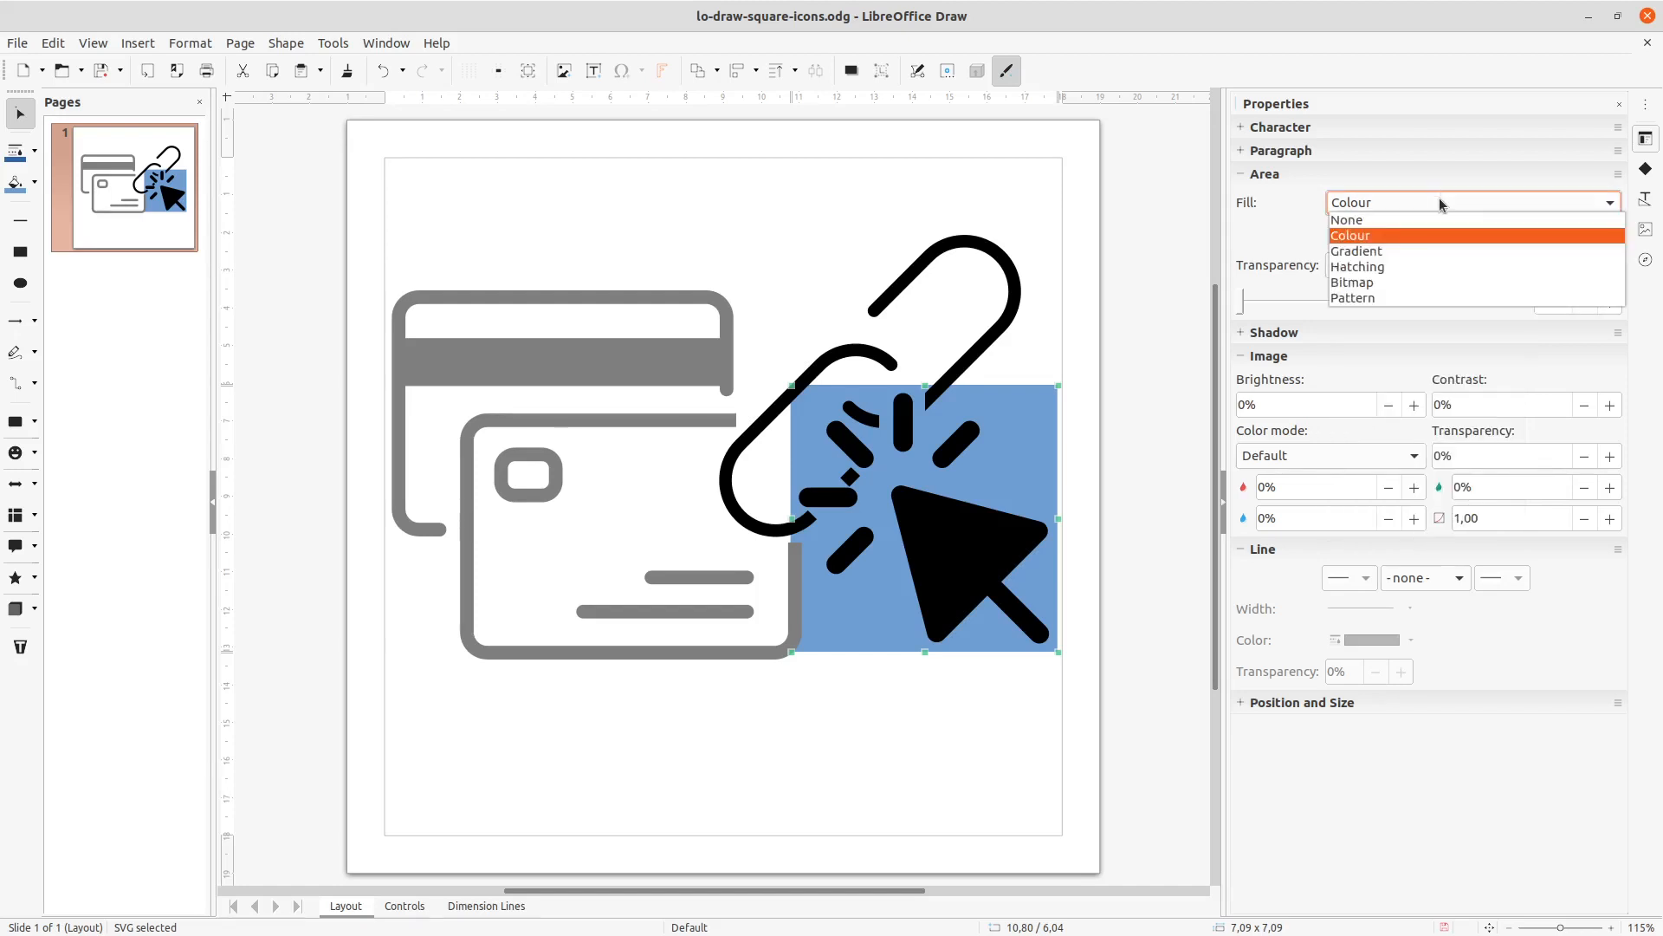
pyautogui.click(1379, 220)
pyautogui.click(1435, 586)
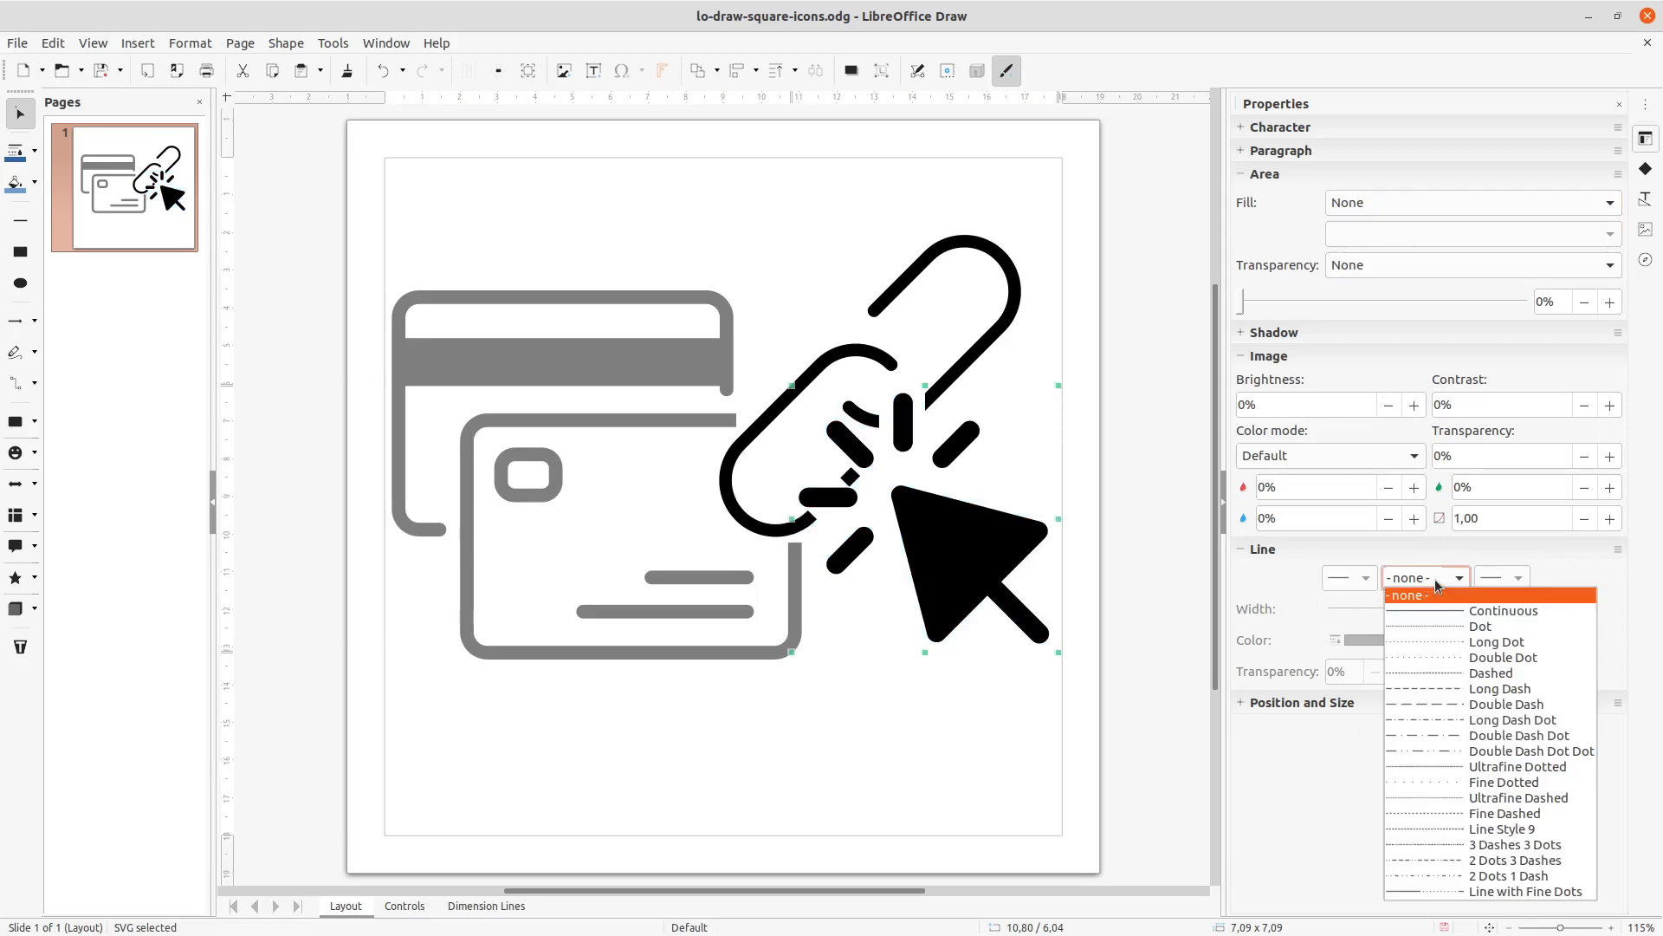
pyautogui.click(1464, 584)
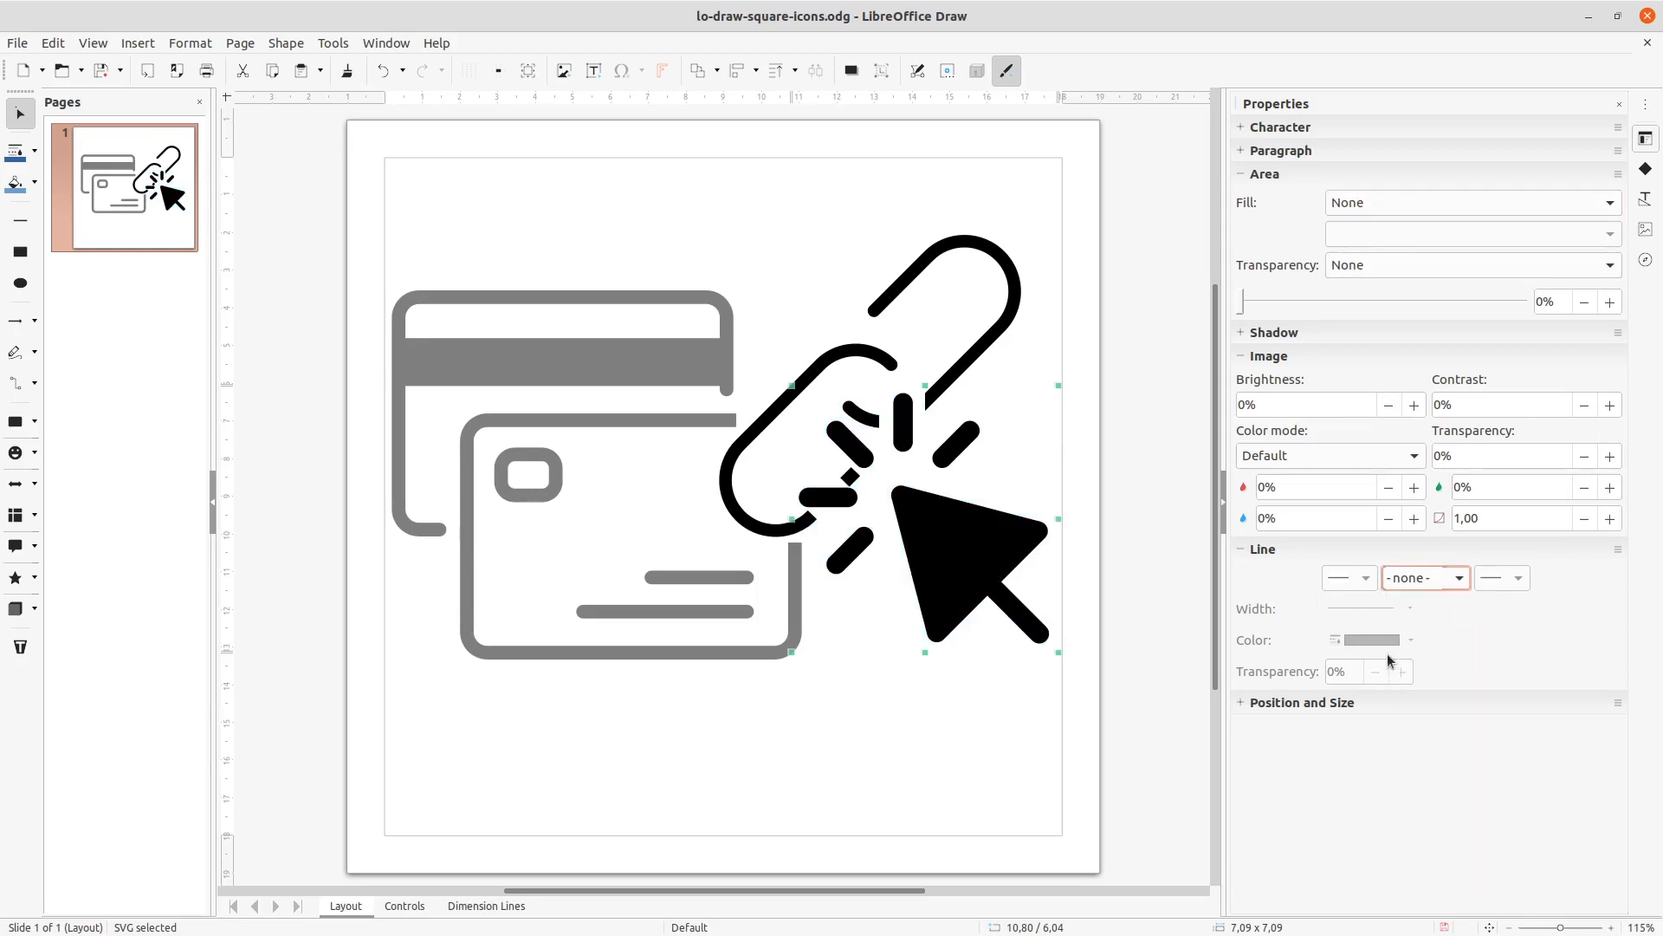
pyautogui.click(1467, 582)
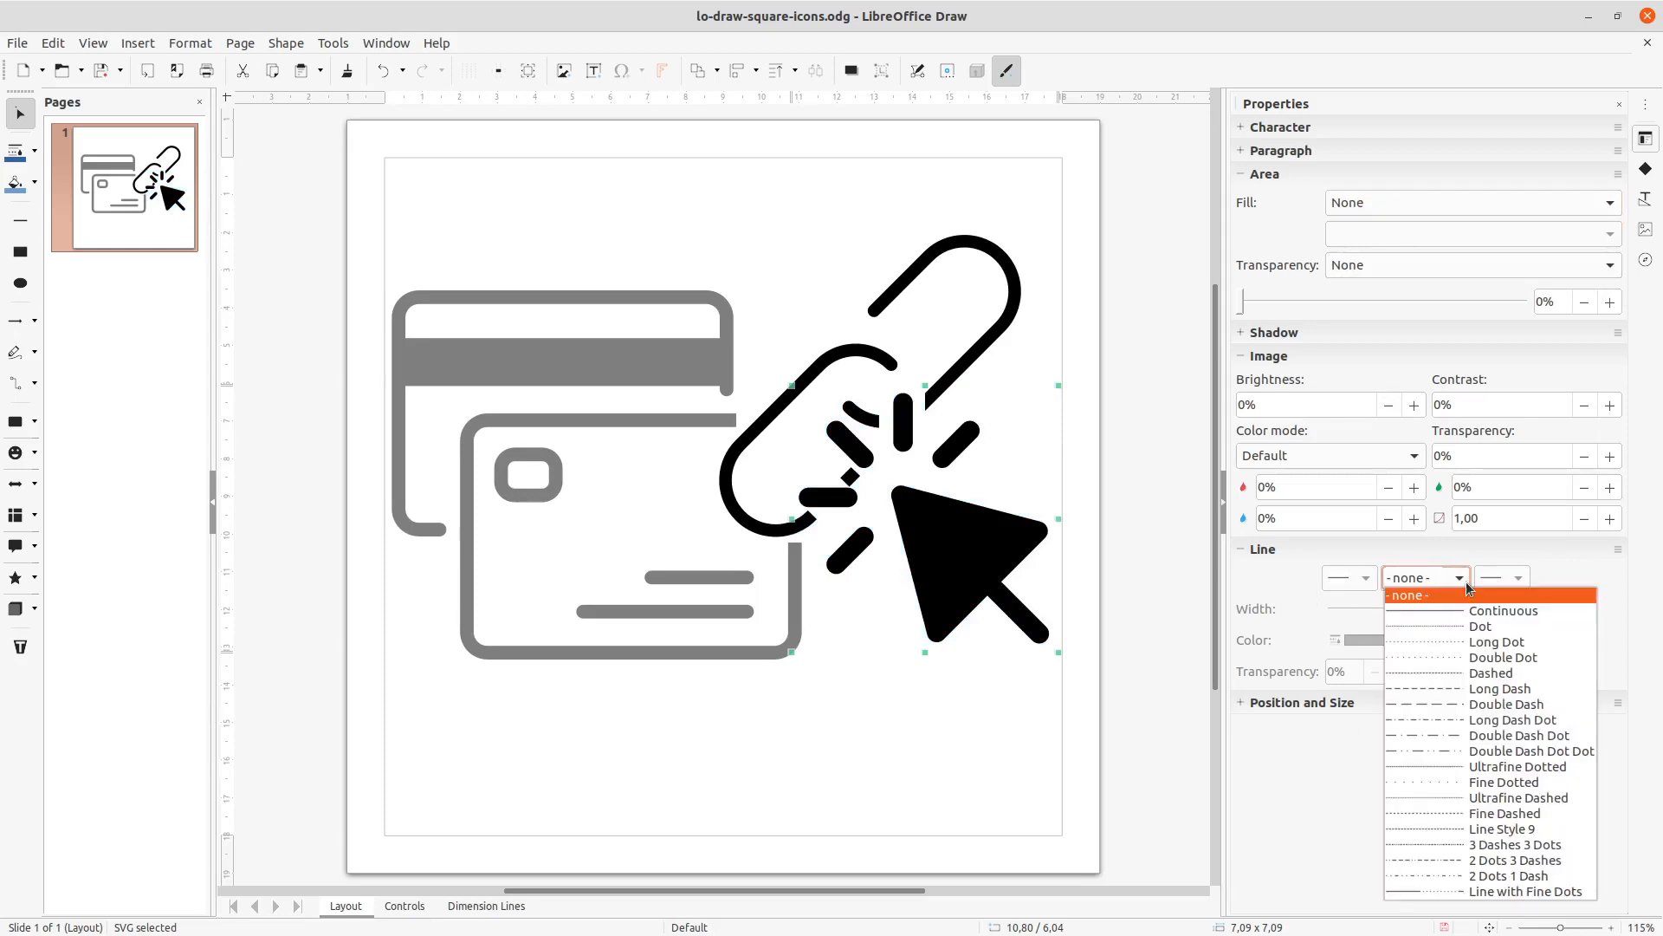
pyautogui.click(921, 775)
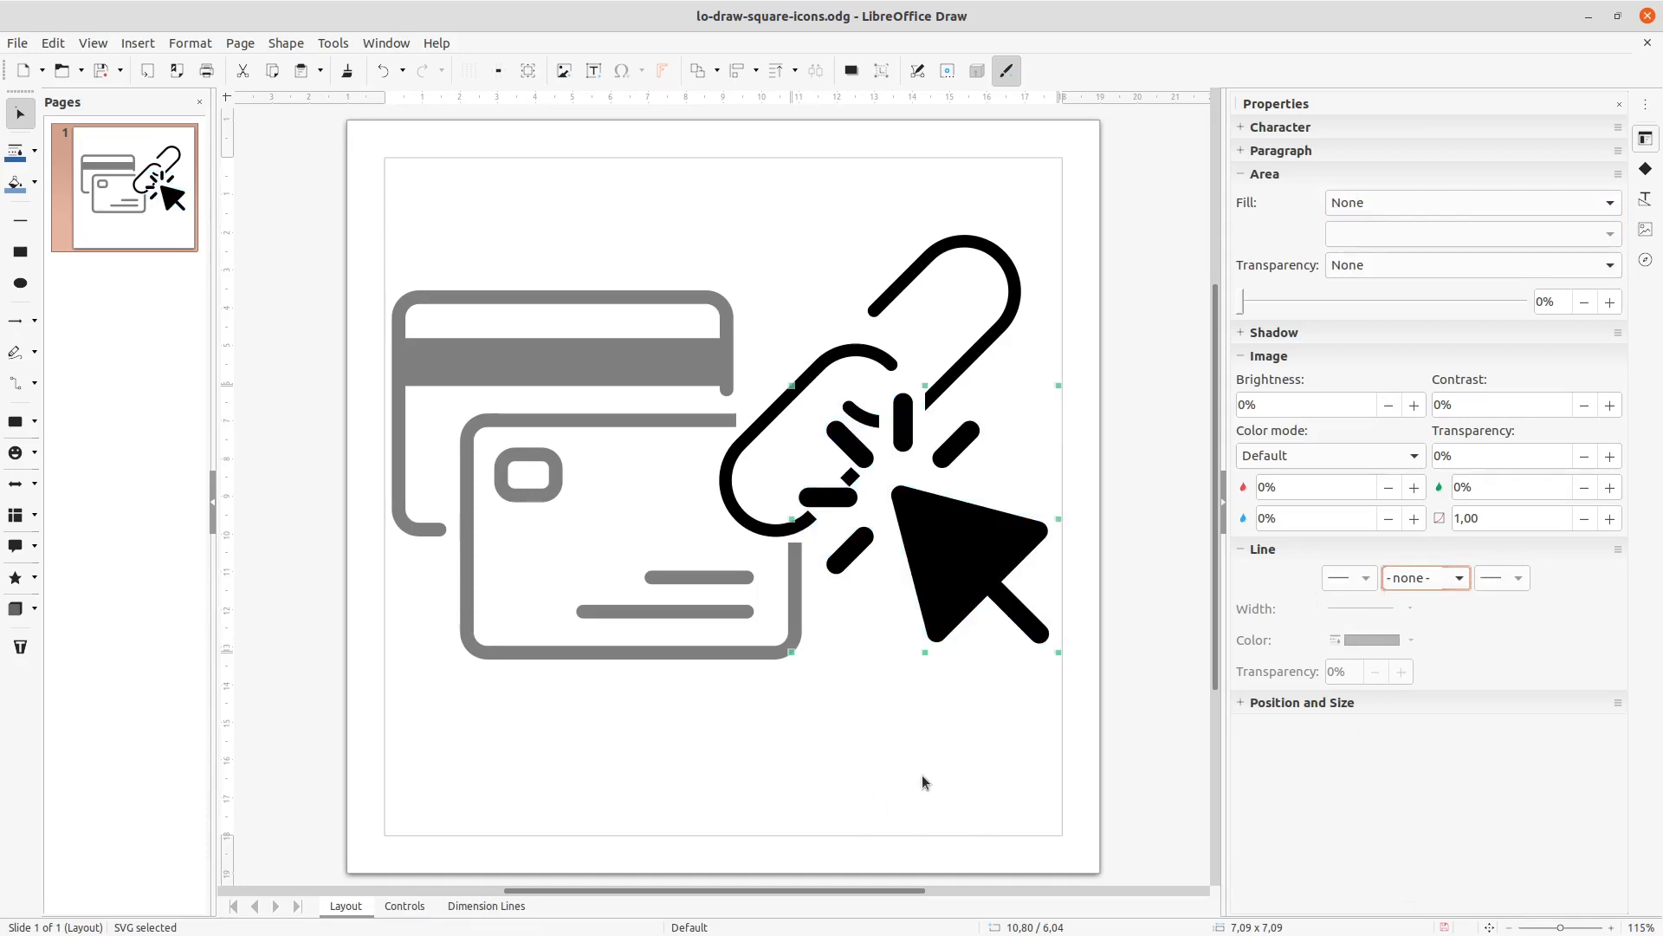
# - Change the fill colour of all the bank card shapes to black
pyautogui.moveTo(314, 222); pyautogui.dragTo(805, 754)
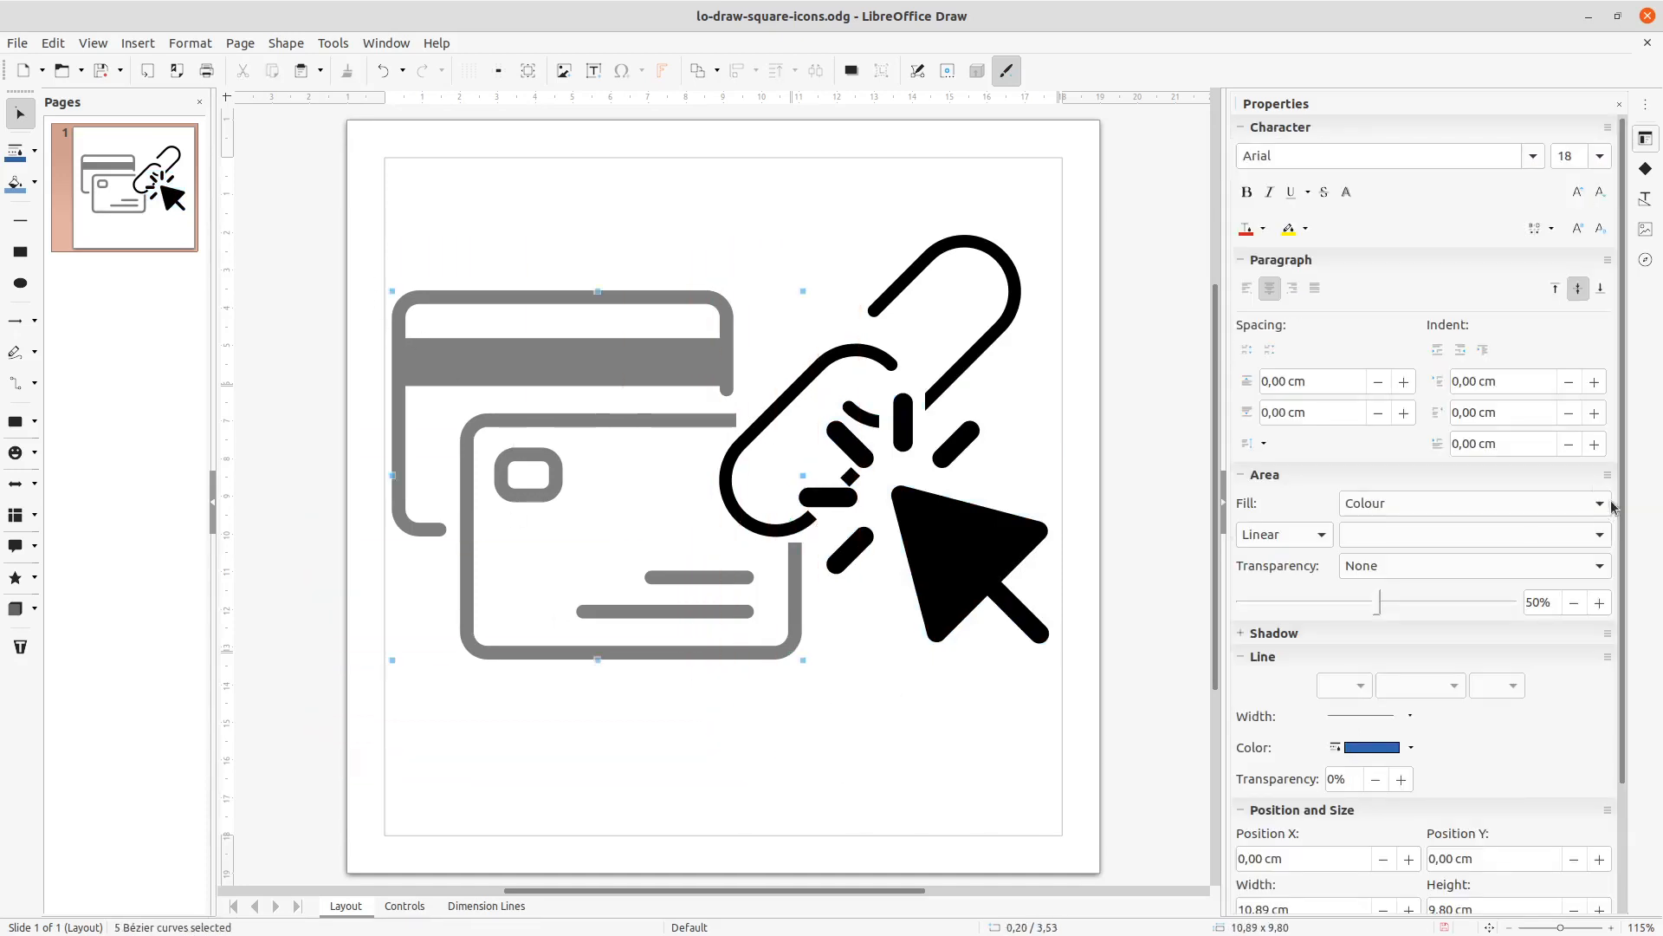
pyautogui.click(1411, 534)
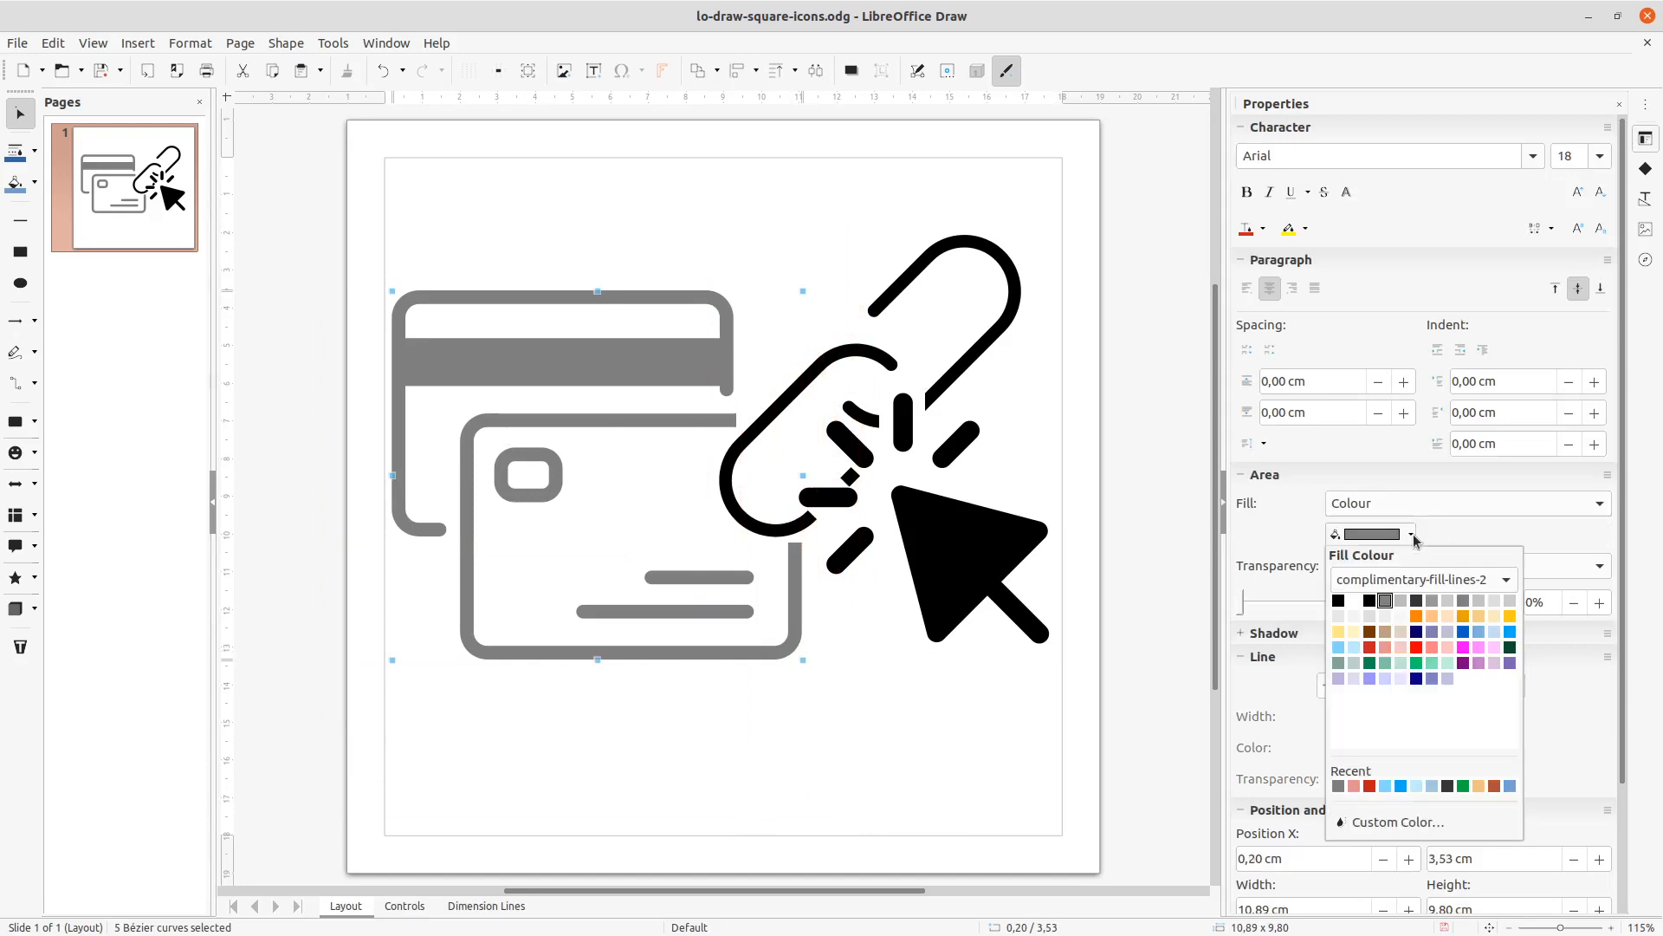
pyautogui.click(1341, 605)
pyautogui.click(821, 824)
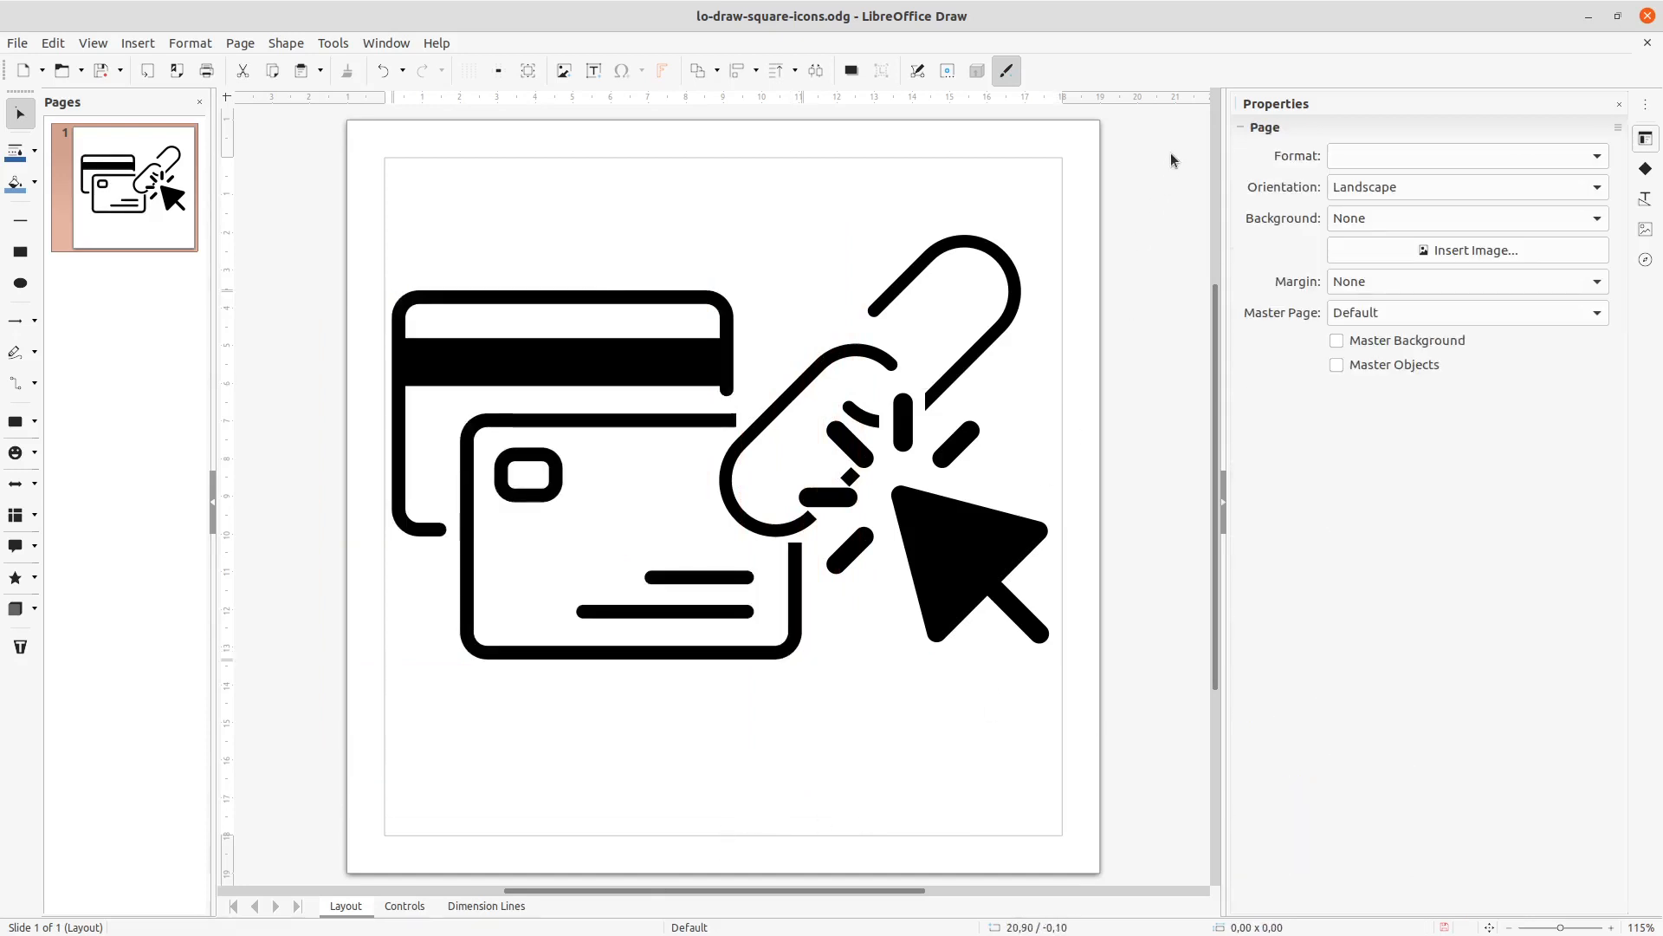
pyautogui.moveTo(1173, 154); pyautogui.dragTo(305, 863)
pyautogui.rightClick(538, 646)
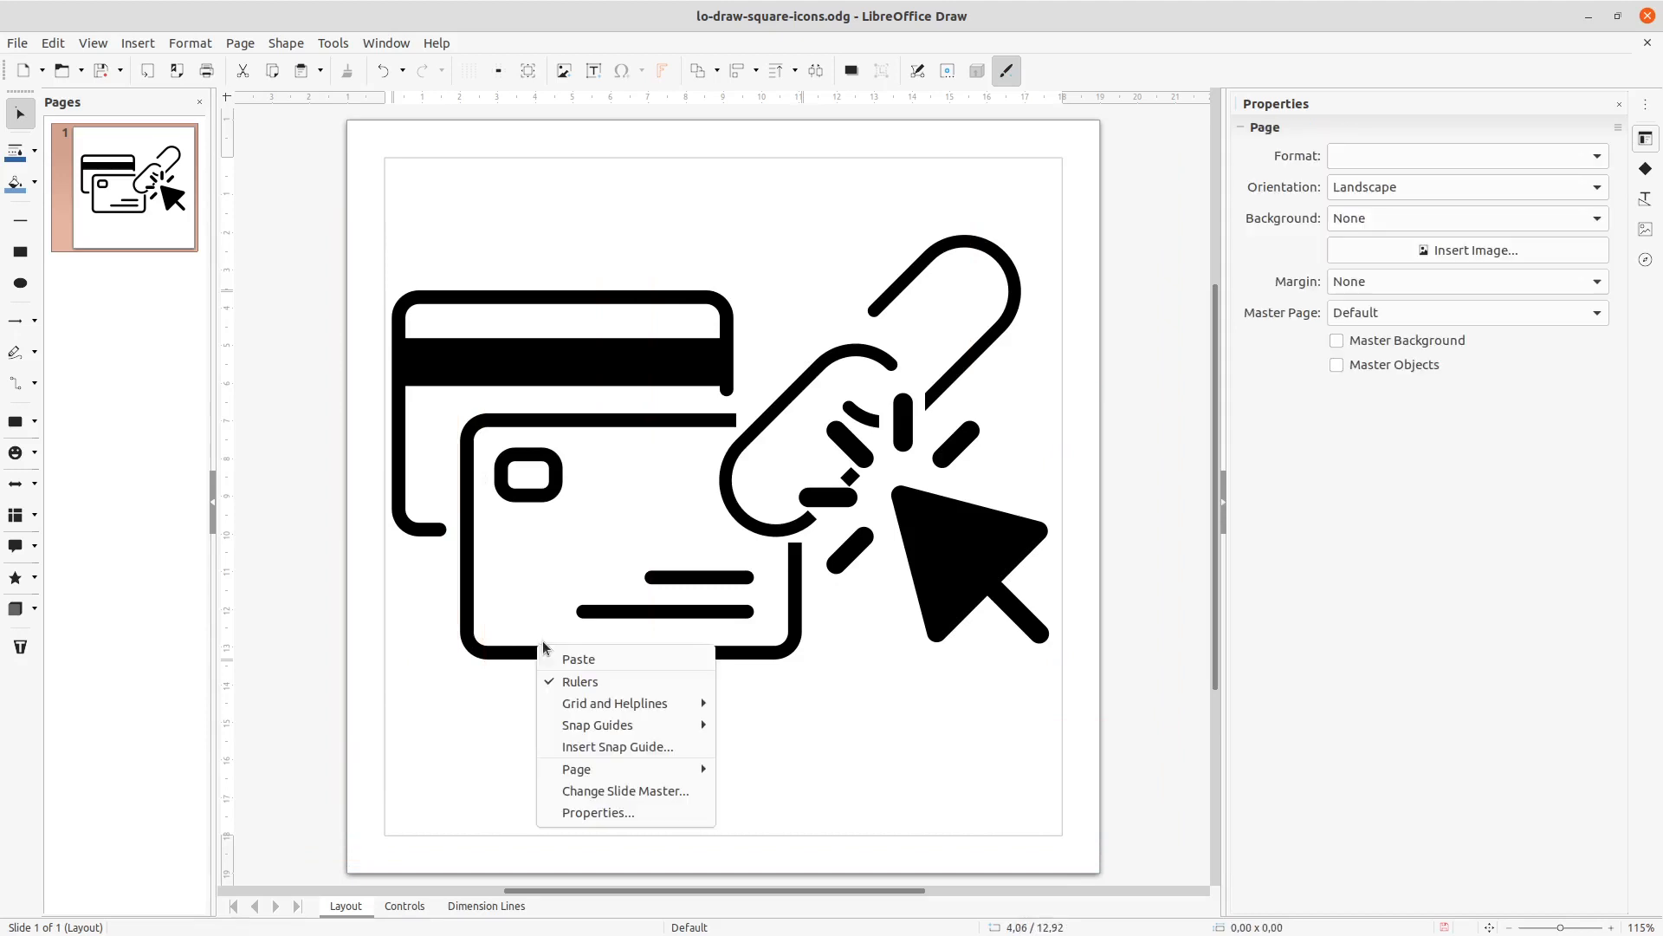
pyautogui.moveTo(595, 767)
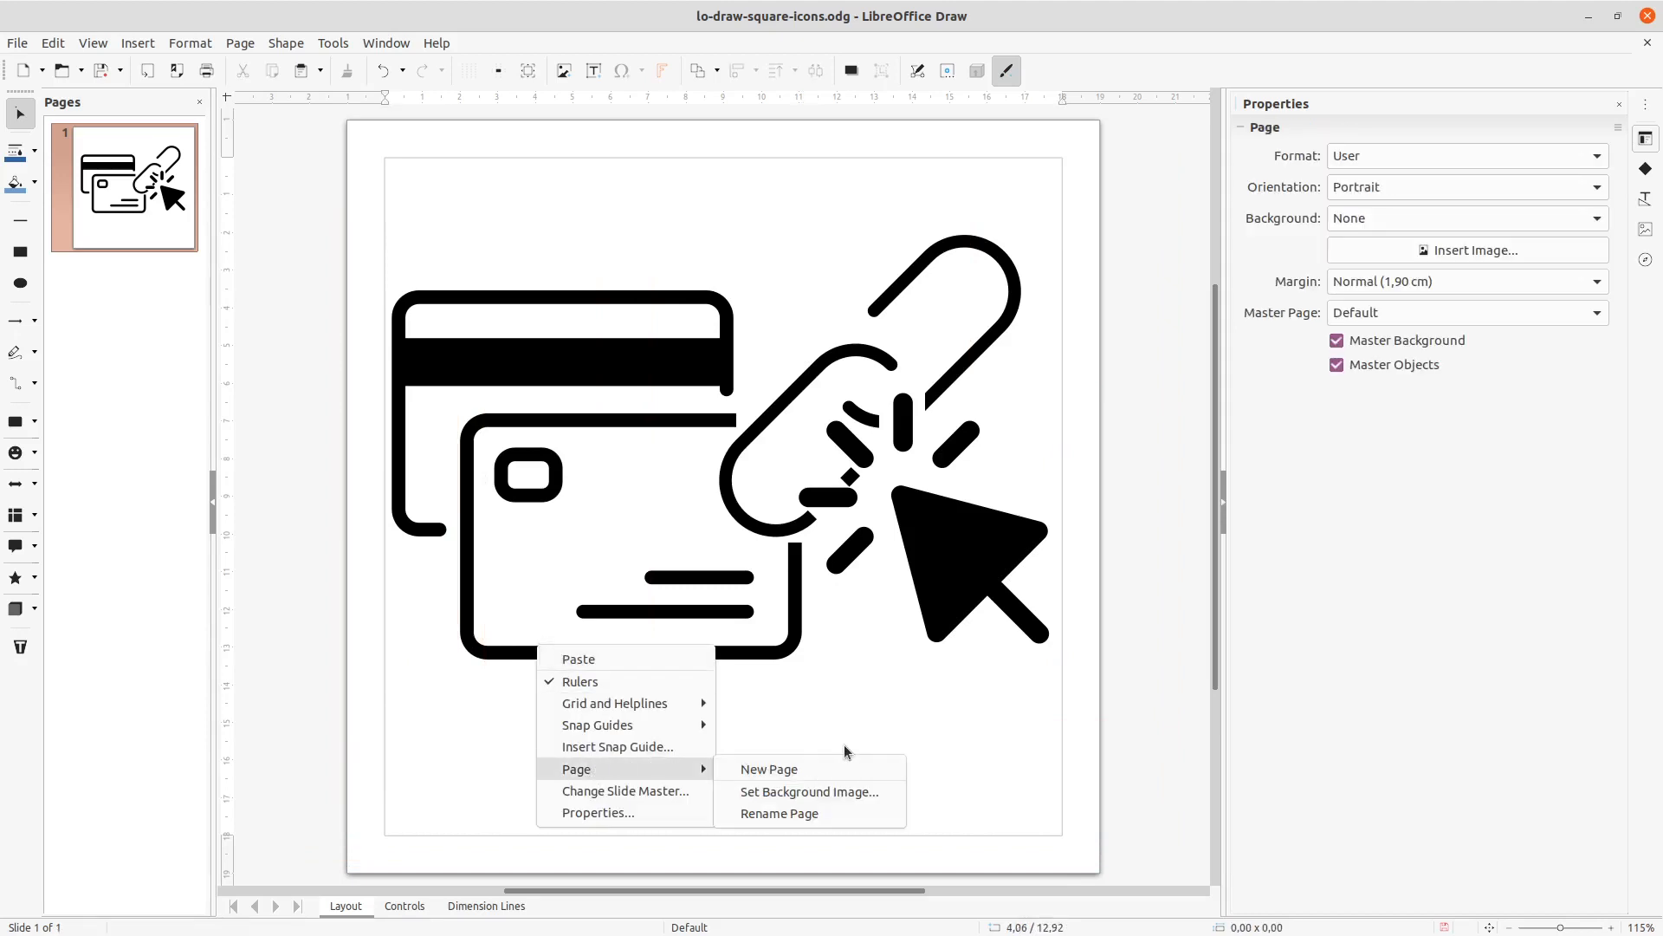
pyautogui.click(445, 743)
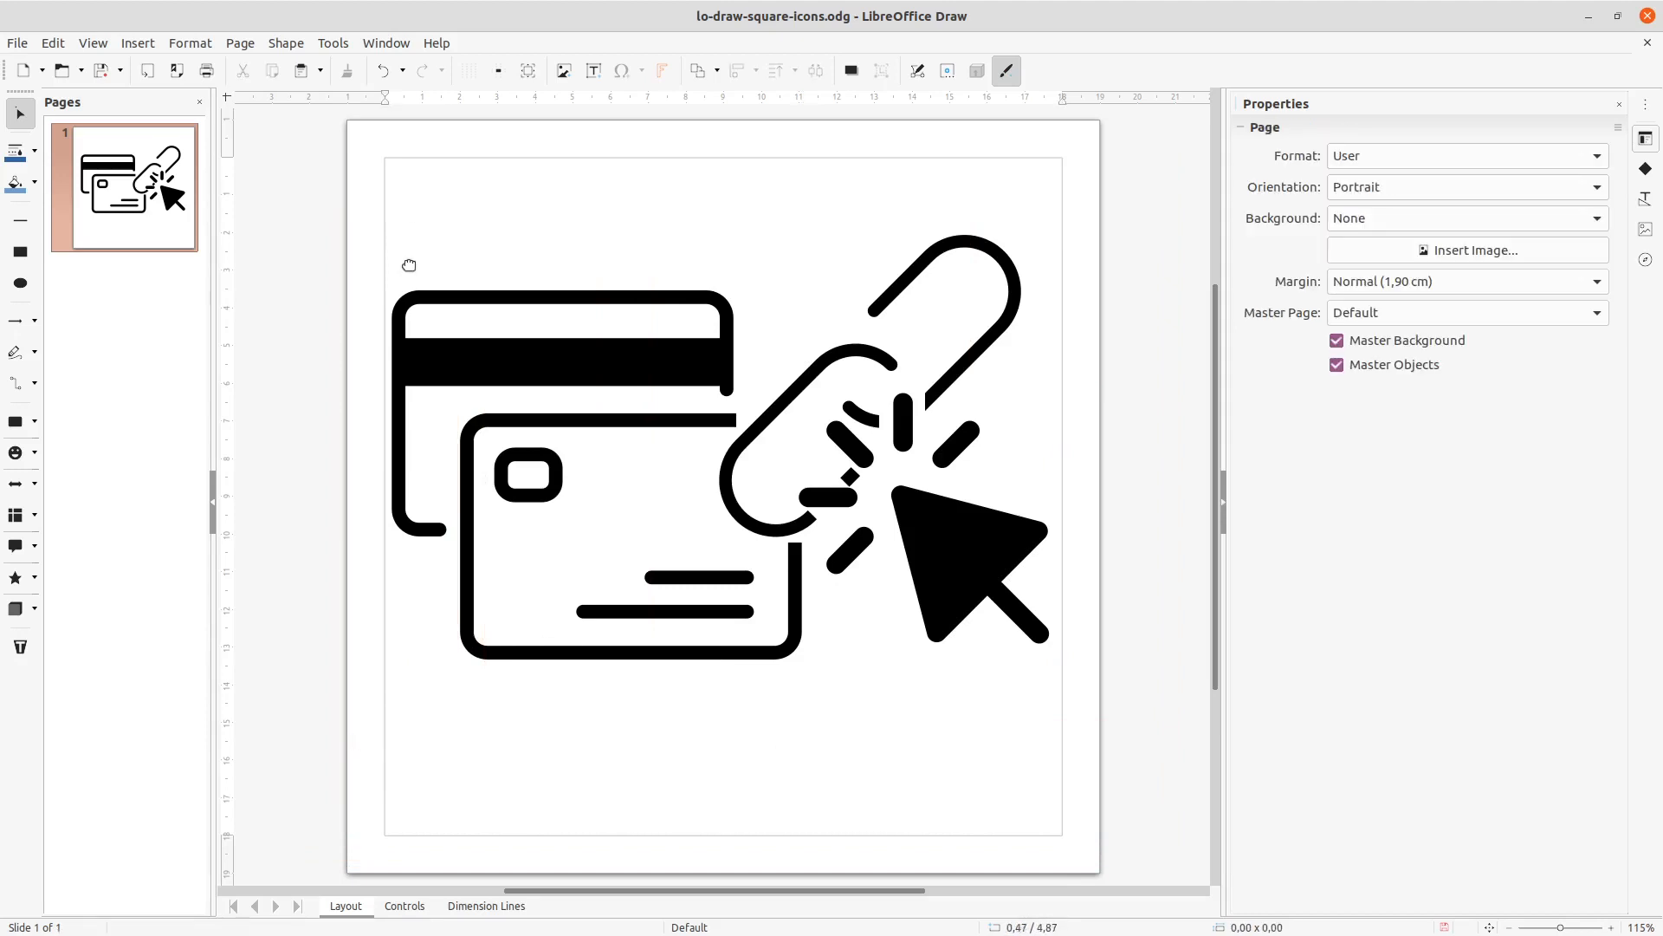
# - Group the bank cards, chain links and click icon into a single object
pyautogui.moveTo(1162, 177)
pyautogui.mouseDown()
pyautogui.moveTo(587, 757)
pyautogui.moveTo(297, 784)
pyautogui.mouseUp()
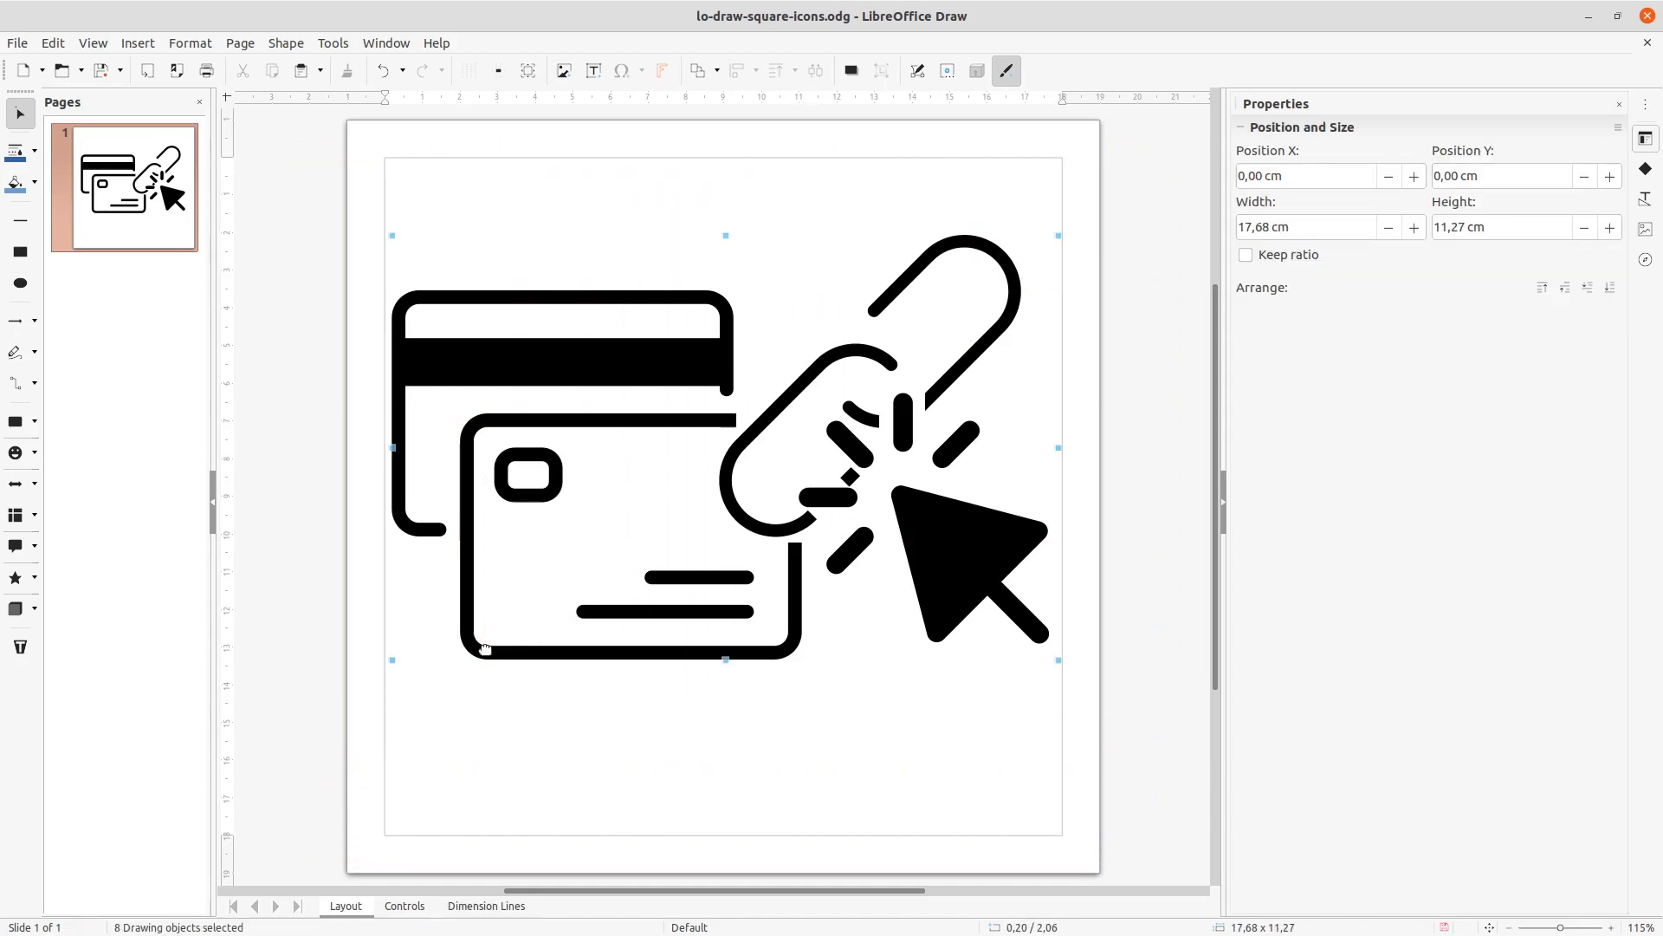
pyautogui.rightClick(476, 653)
pyautogui.click(522, 636)
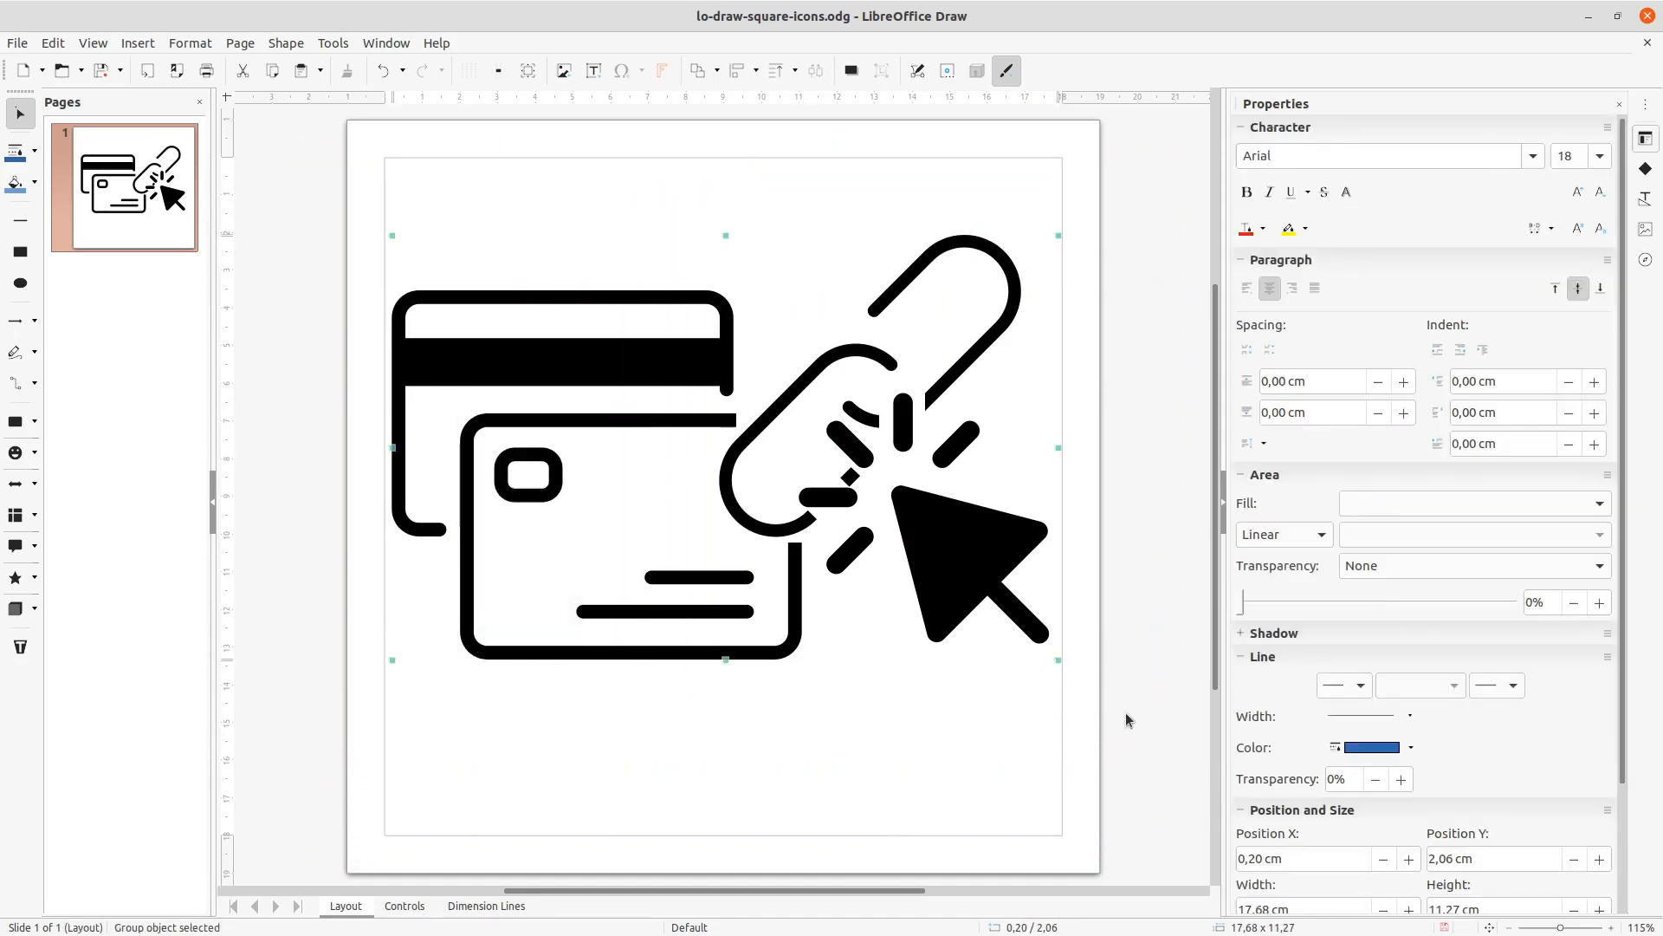
# - Enlarge the grouped icon to about 18 cm wide and shift it so it spans the page between the side margins
pyautogui.moveTo(1053, 658)
pyautogui.mouseDown()
pyautogui.moveTo(1070, 671)
pyautogui.moveTo(1056, 662)
pyautogui.mouseUp()
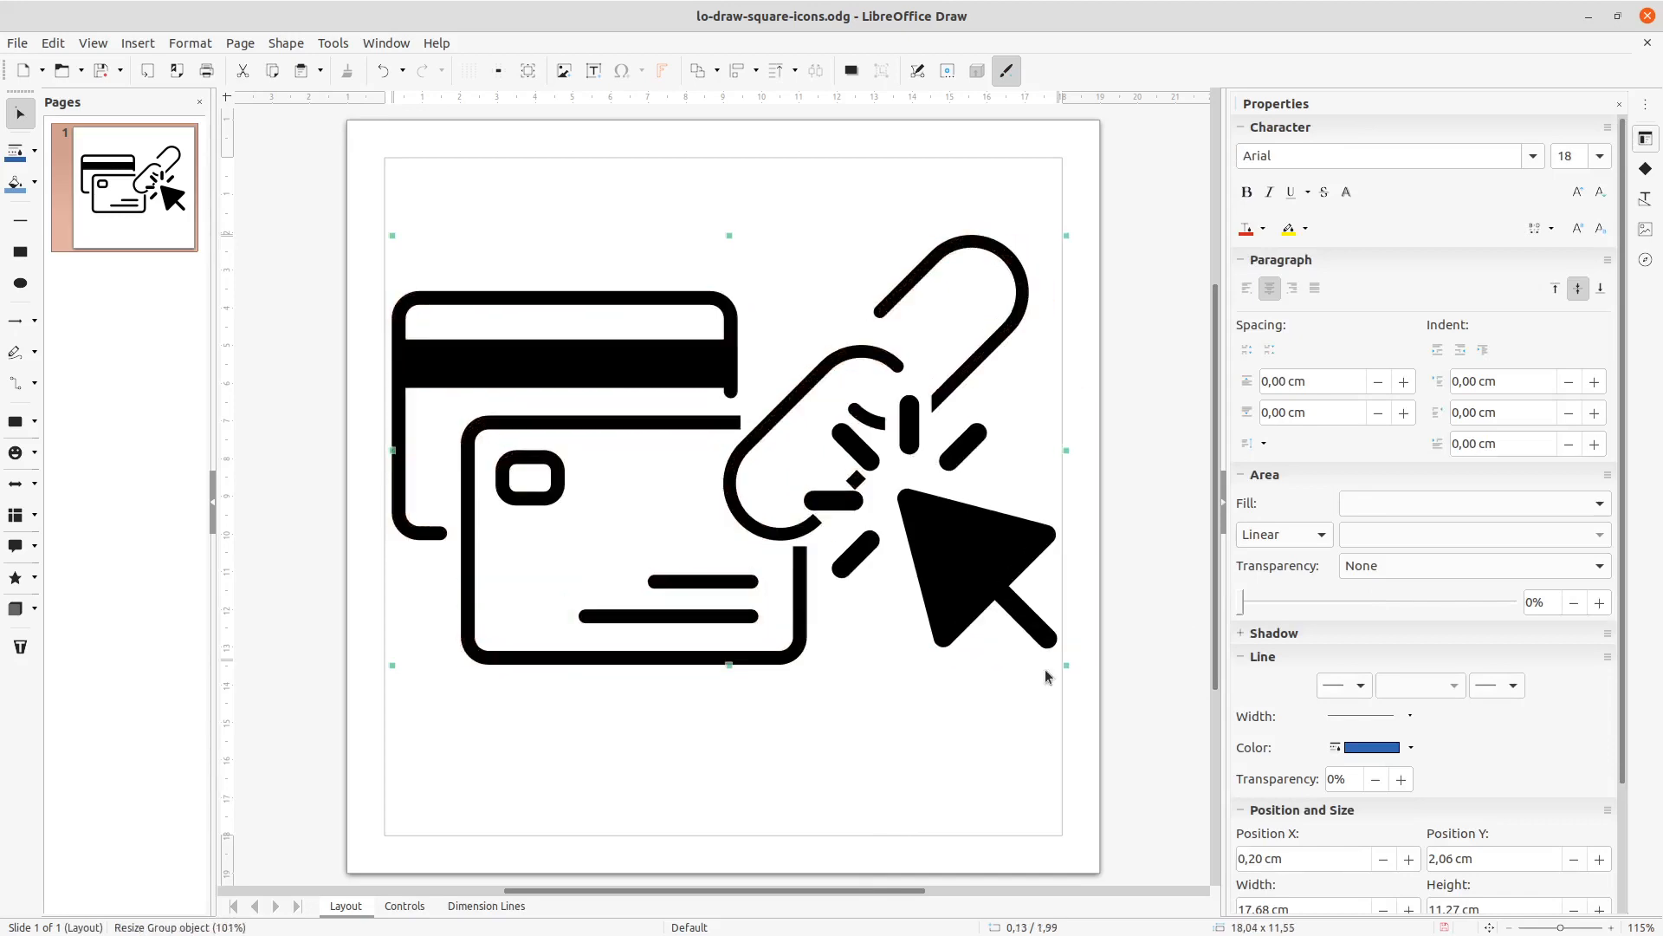
pyautogui.moveTo(756, 653); pyautogui.dragTo(747, 658)
pyautogui.click(721, 767)
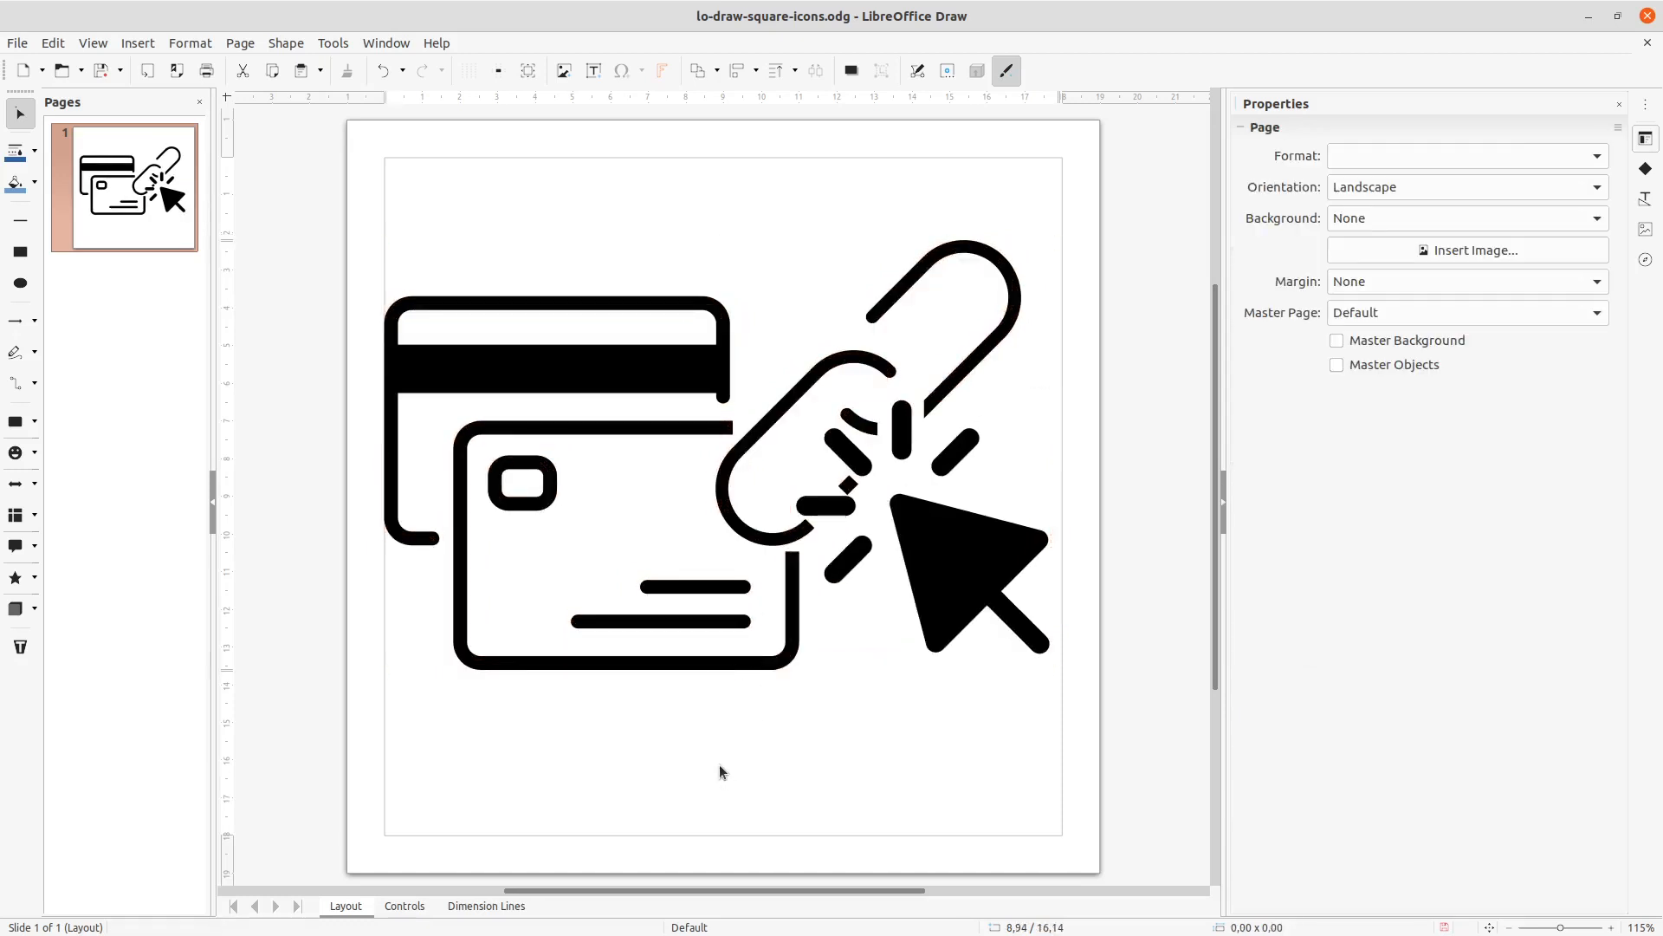
# - Export the drawing in SVG format as lo-draw-square-icons.svg and close the drawing with its changes saved
pyautogui.click(26, 46)
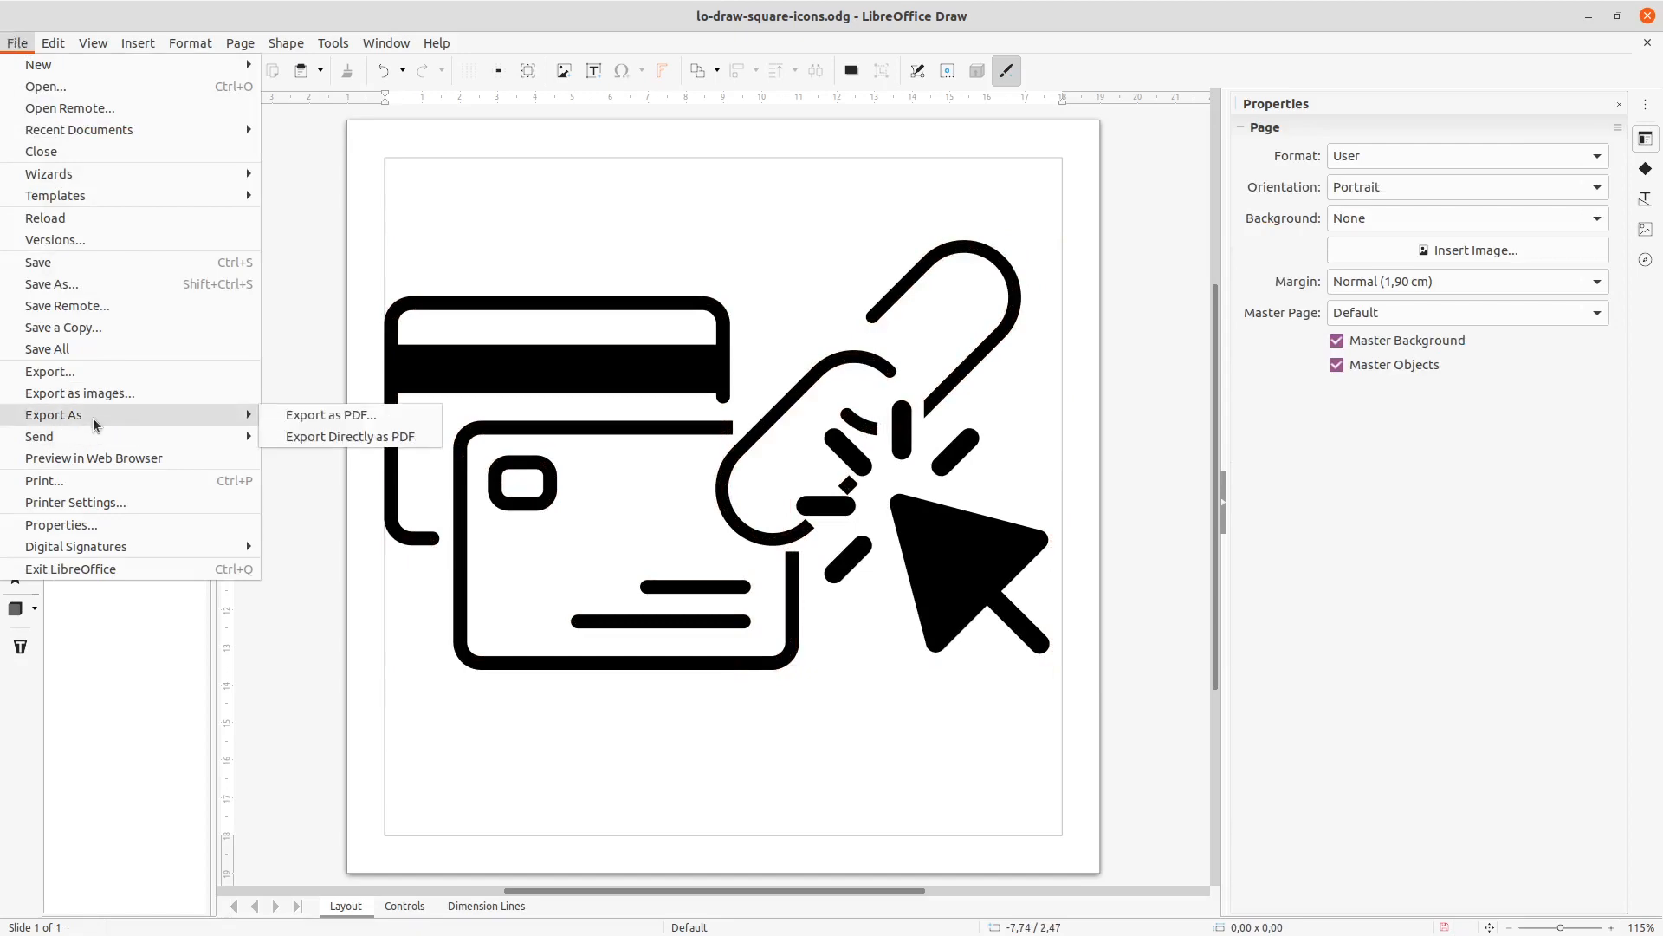
pyautogui.click(43, 371)
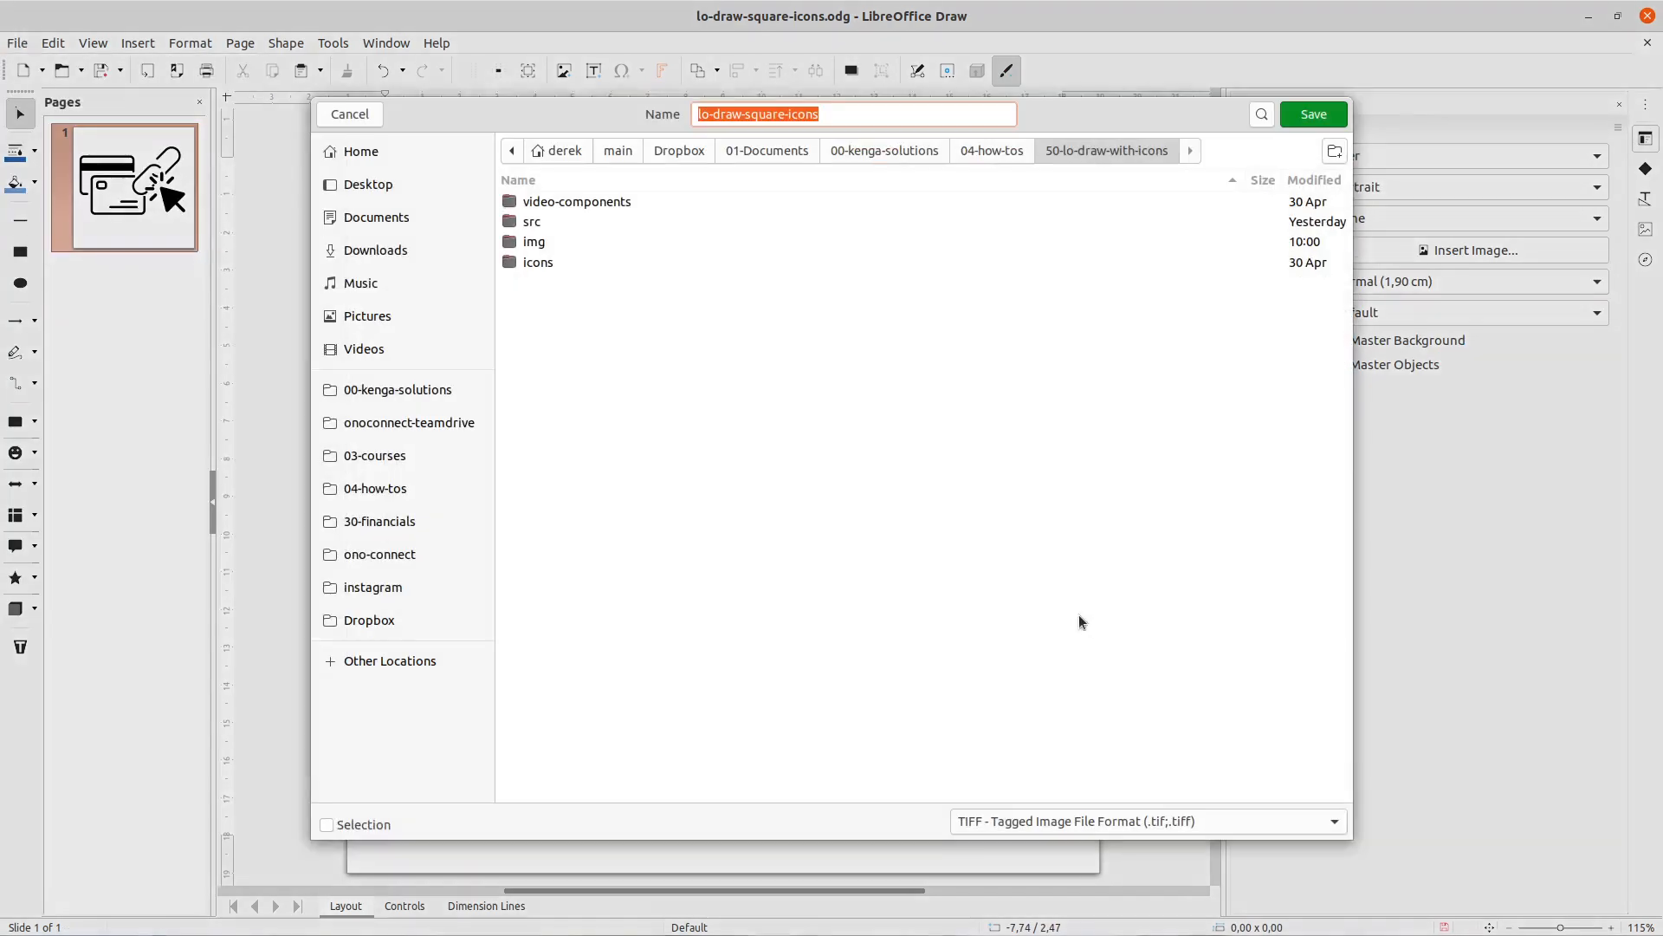
pyautogui.click(1234, 823)
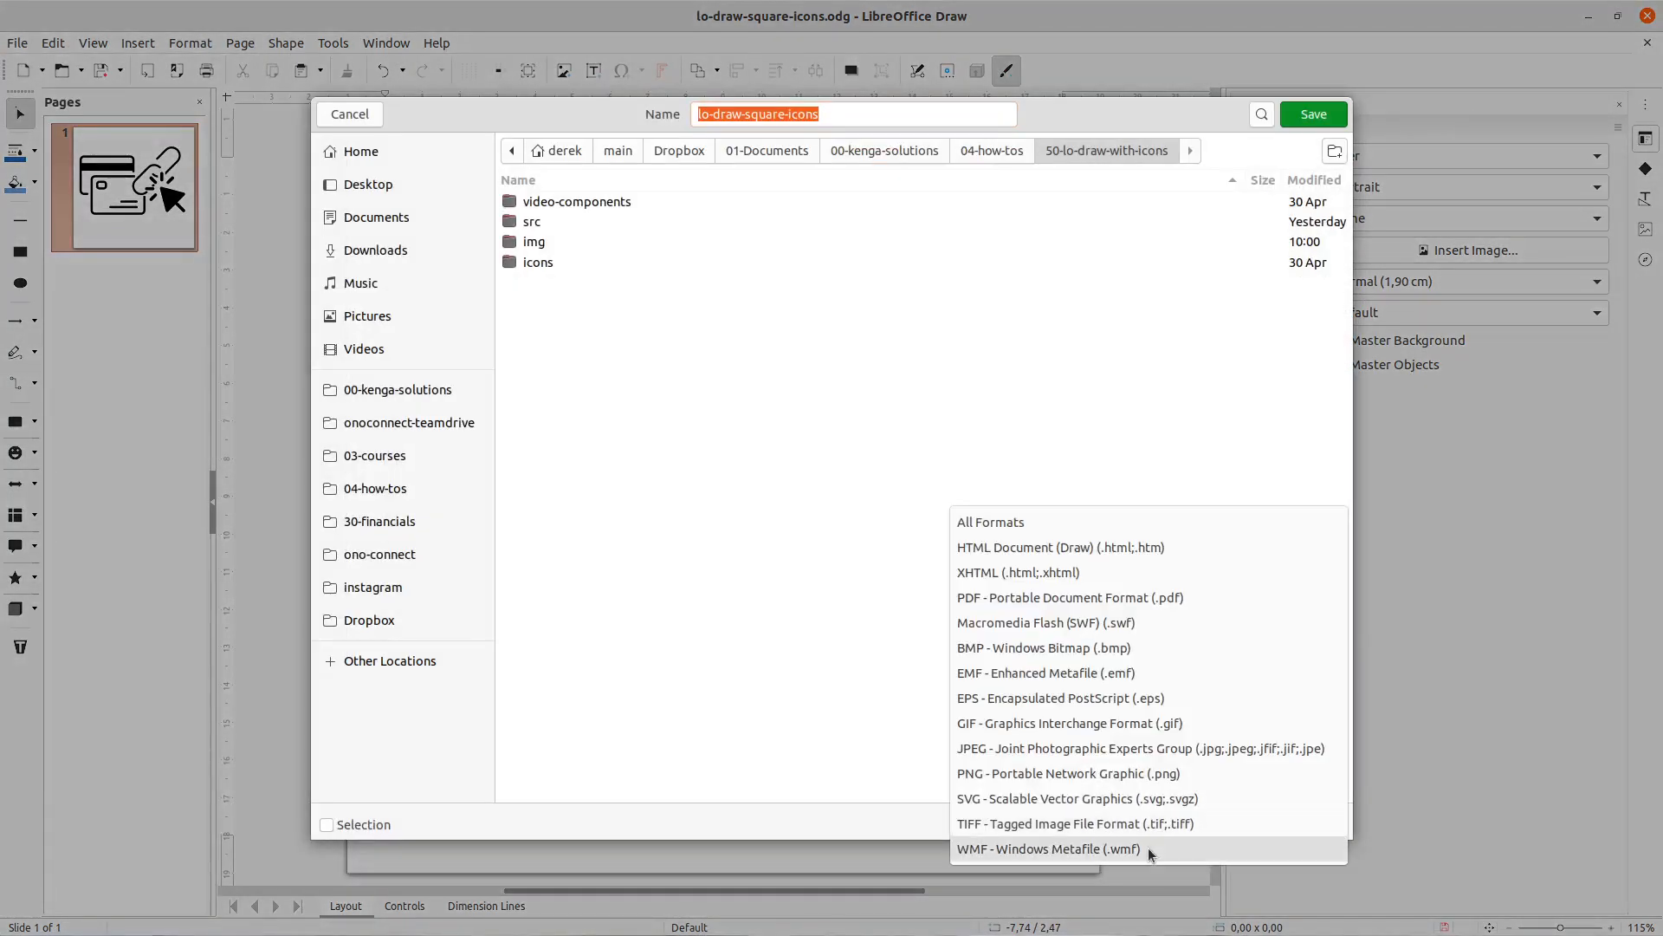
pyautogui.click(1171, 799)
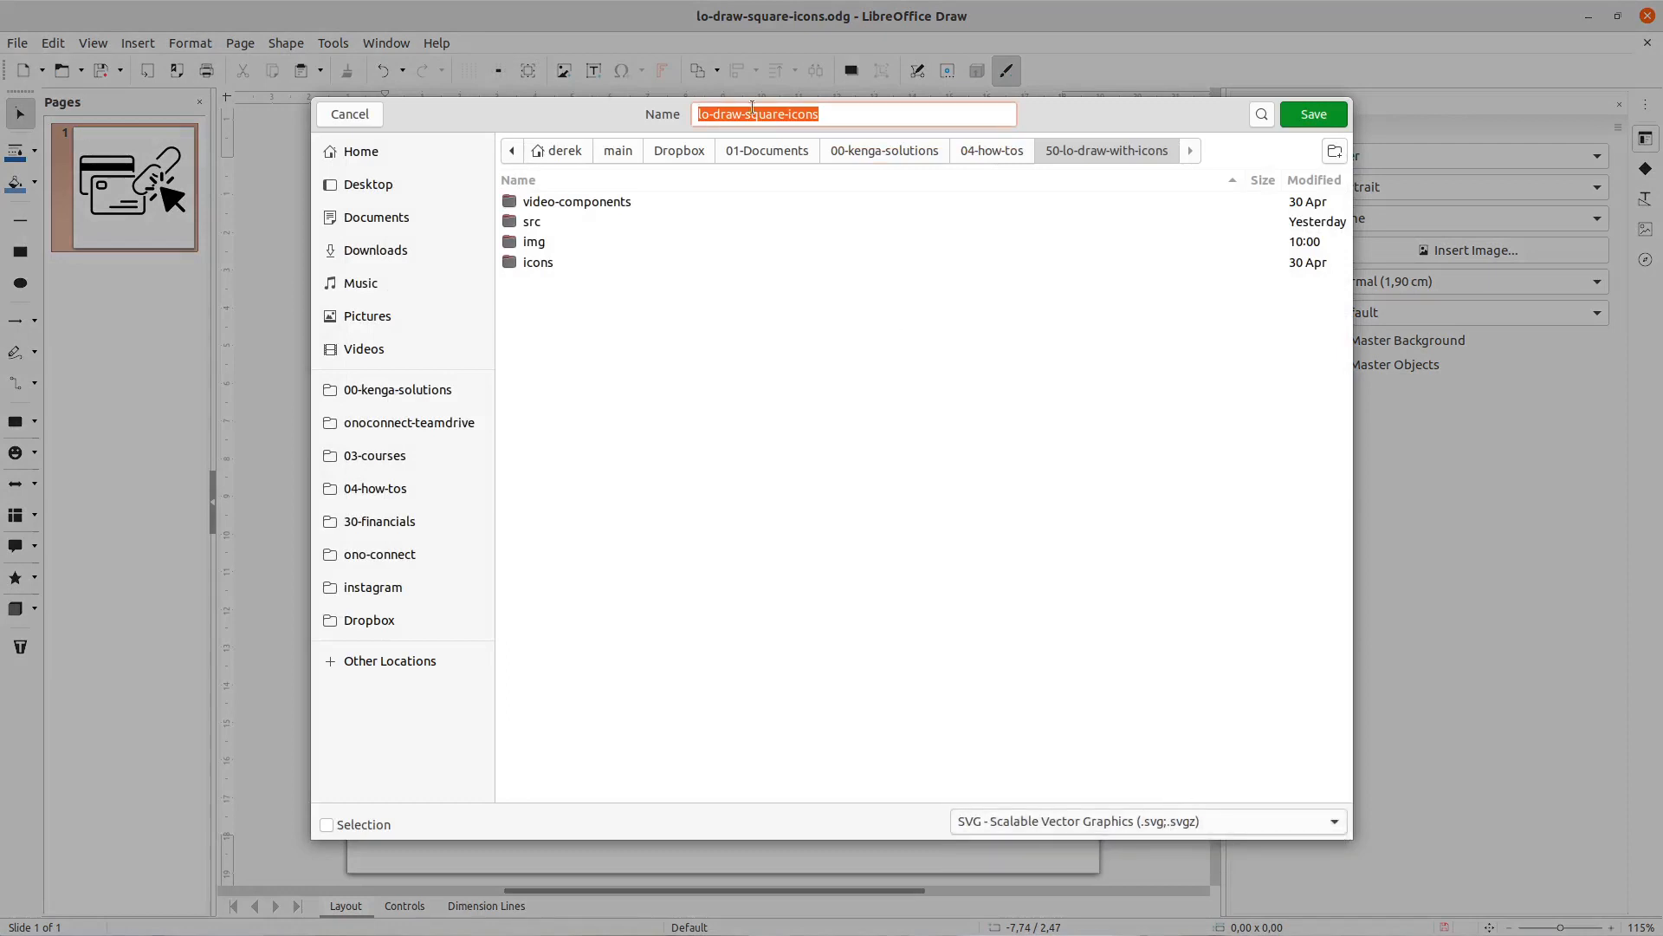
pyautogui.click(860, 110)
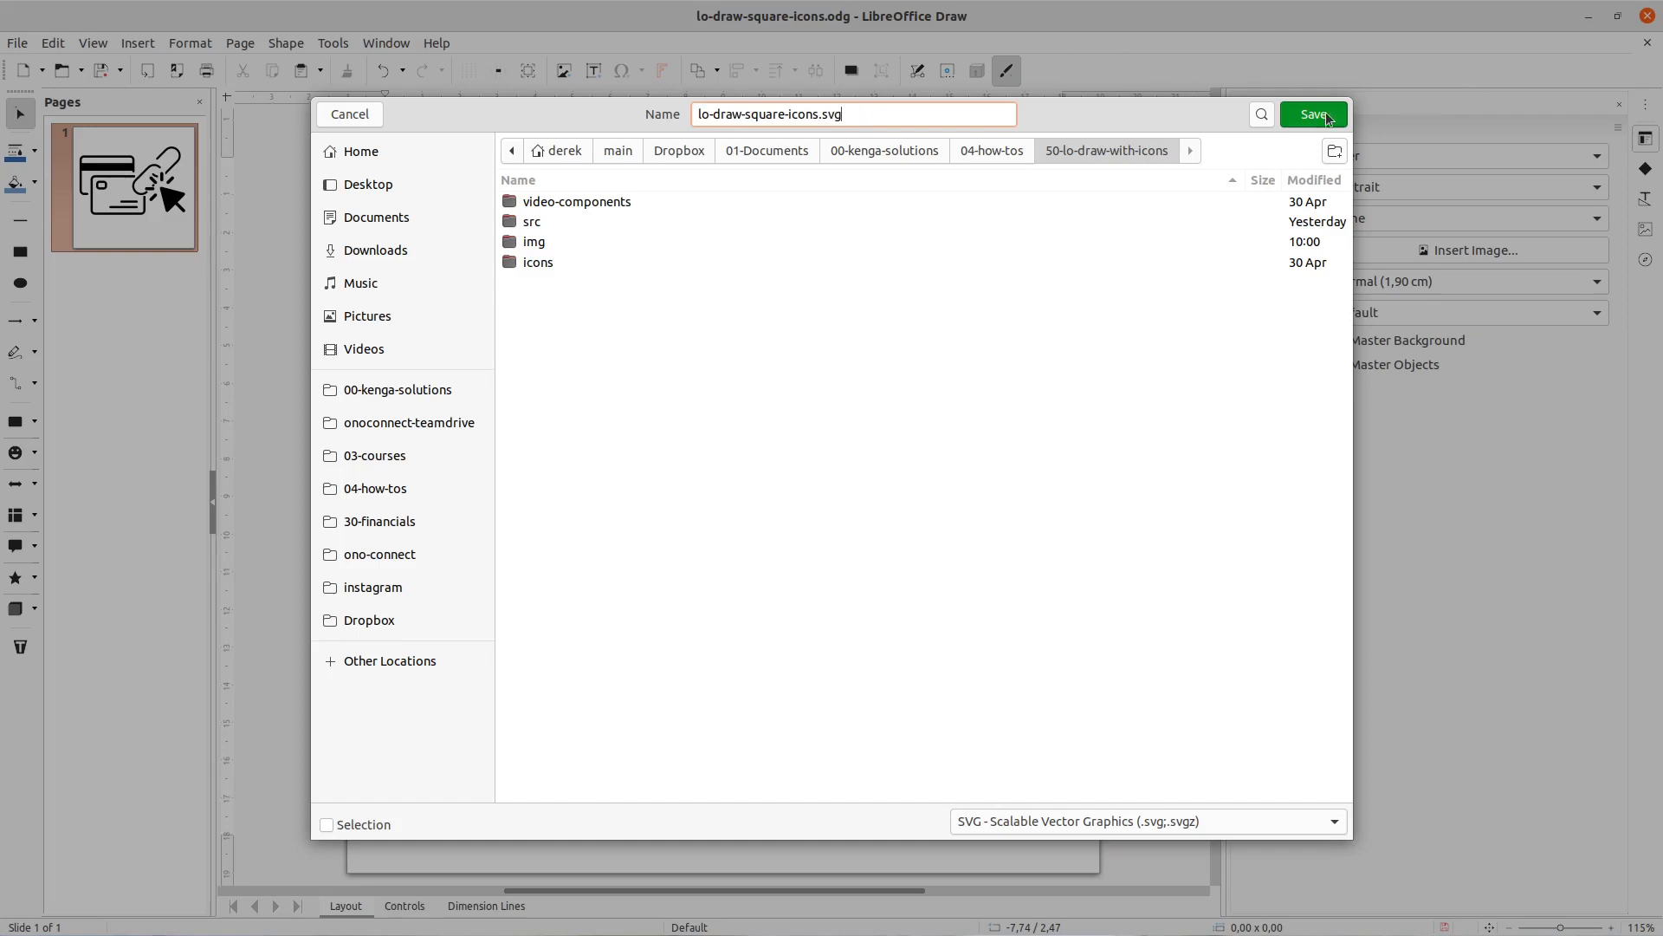
pyautogui.click(1328, 118)
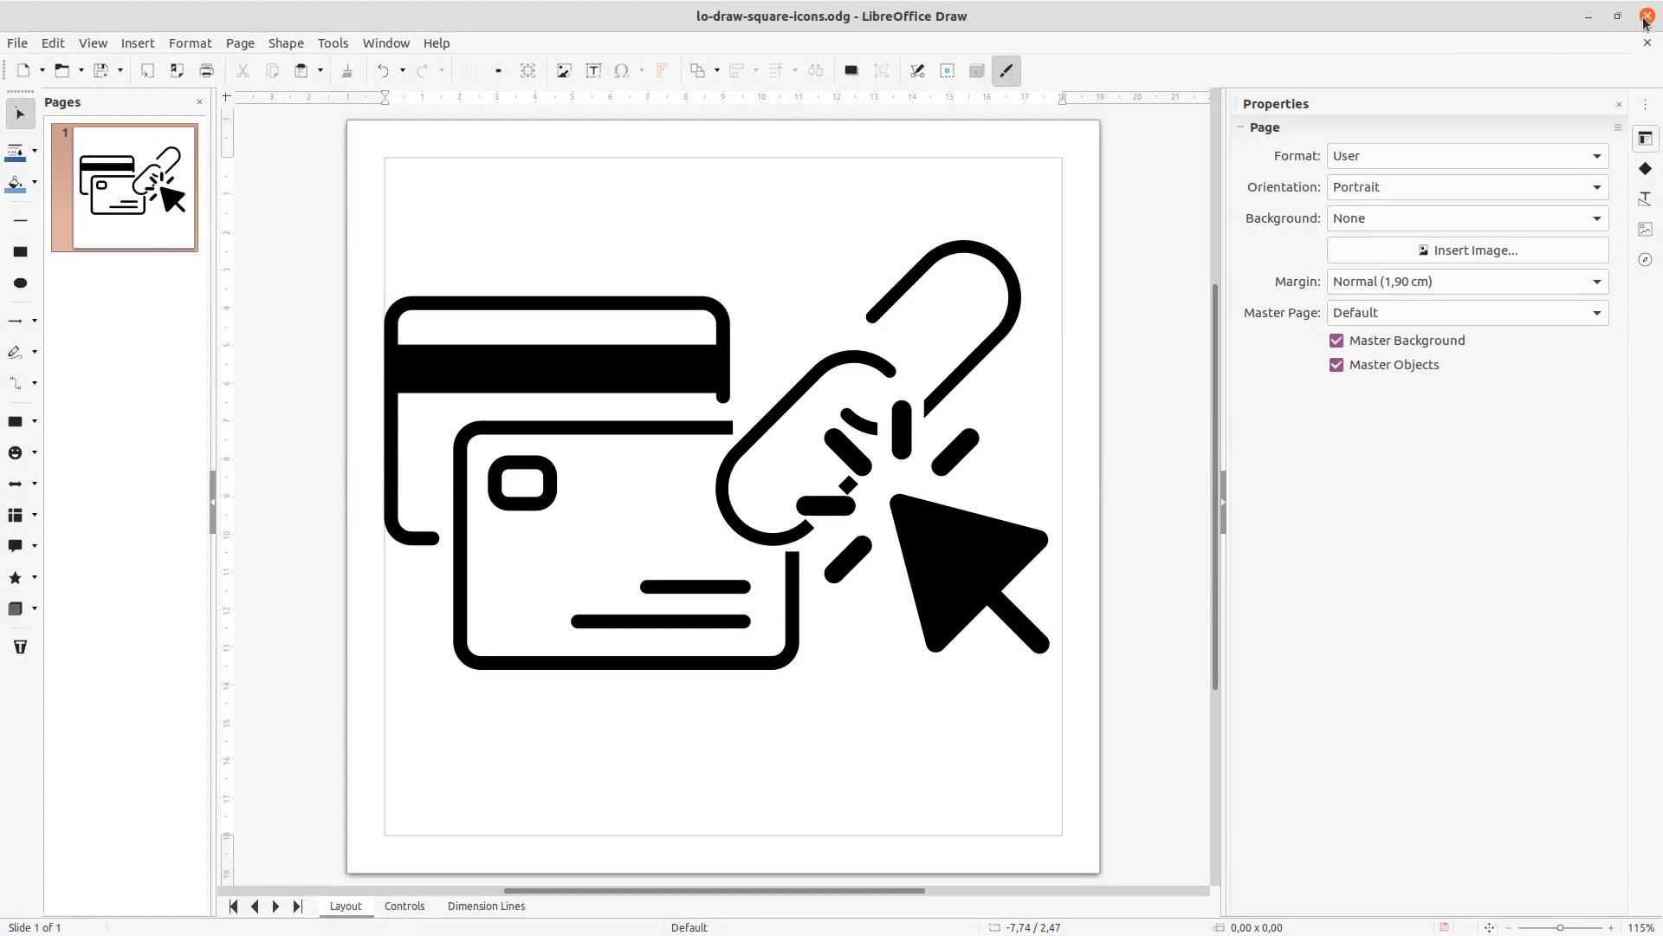
pyautogui.click(1646, 17)
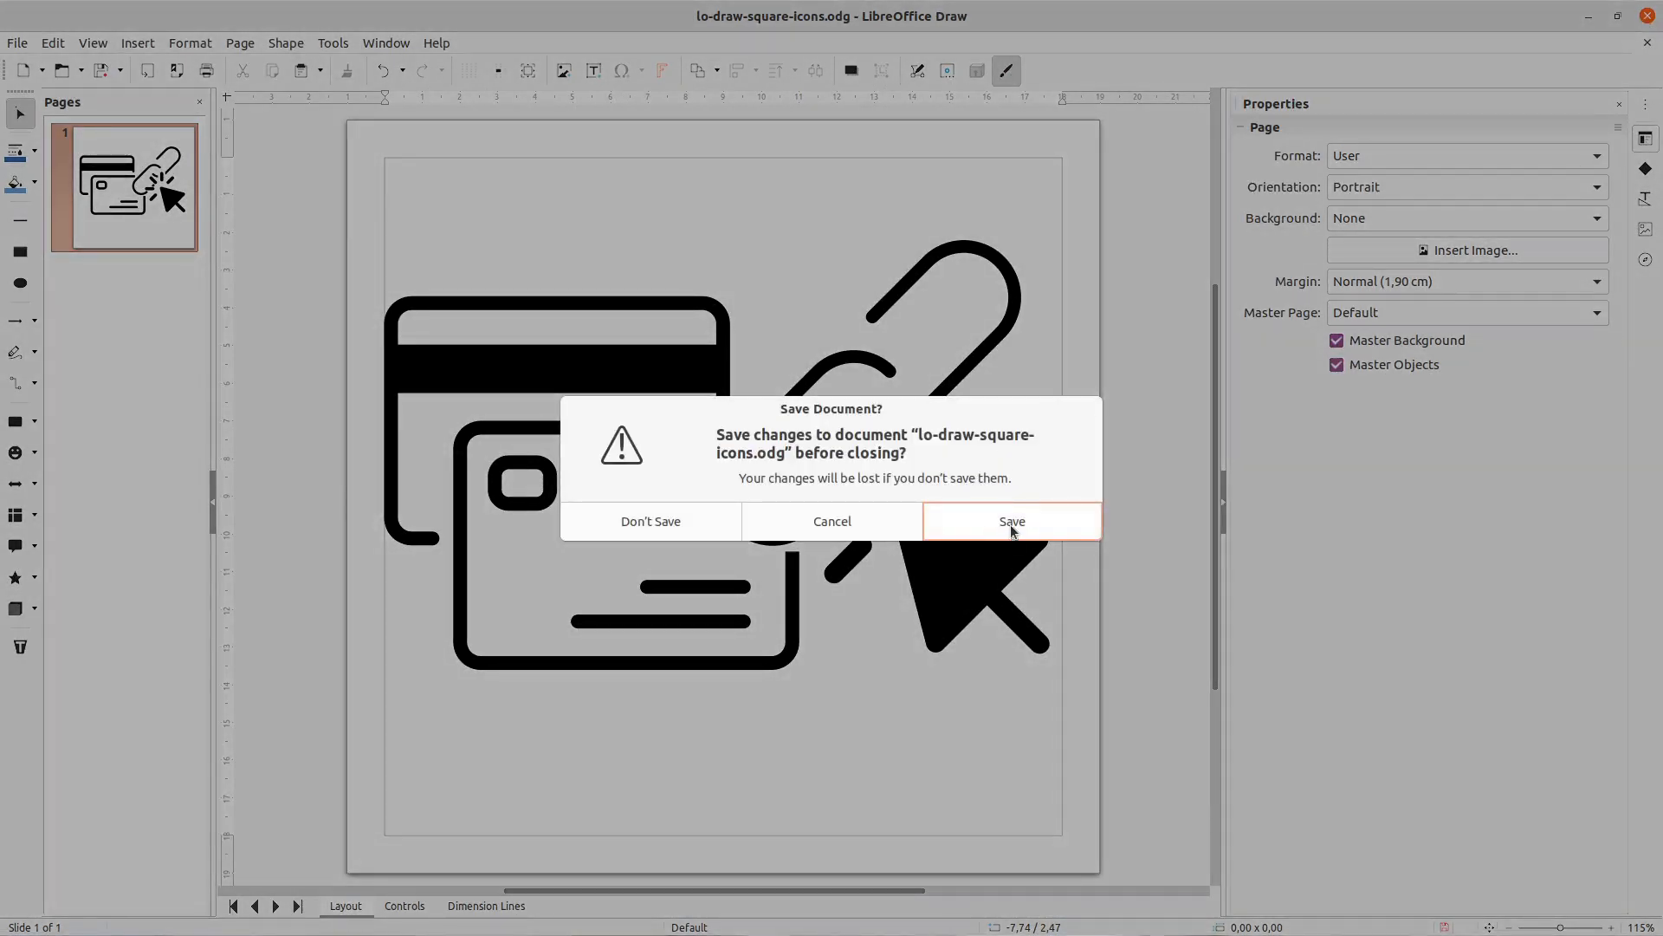
pyautogui.click(1010, 522)
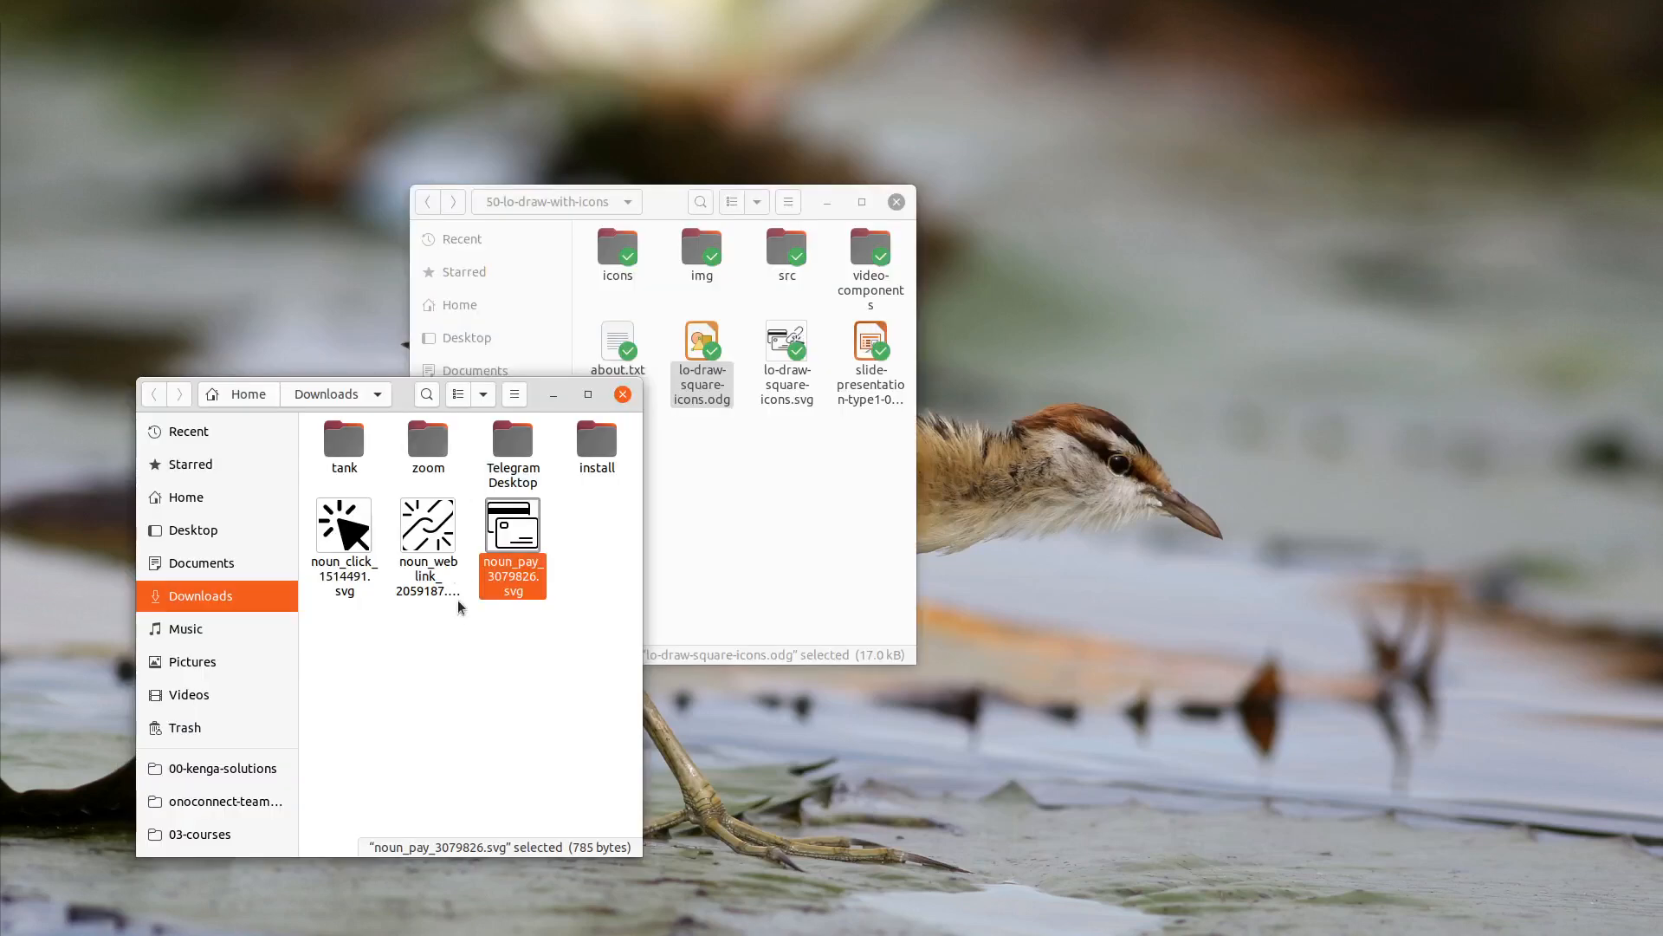
# - Open the exported lo-draw-square-icons.svg from the 50-lo-draw-with-icons folder to check the combined icon, and close the viewer
pyautogui.click(468, 709)
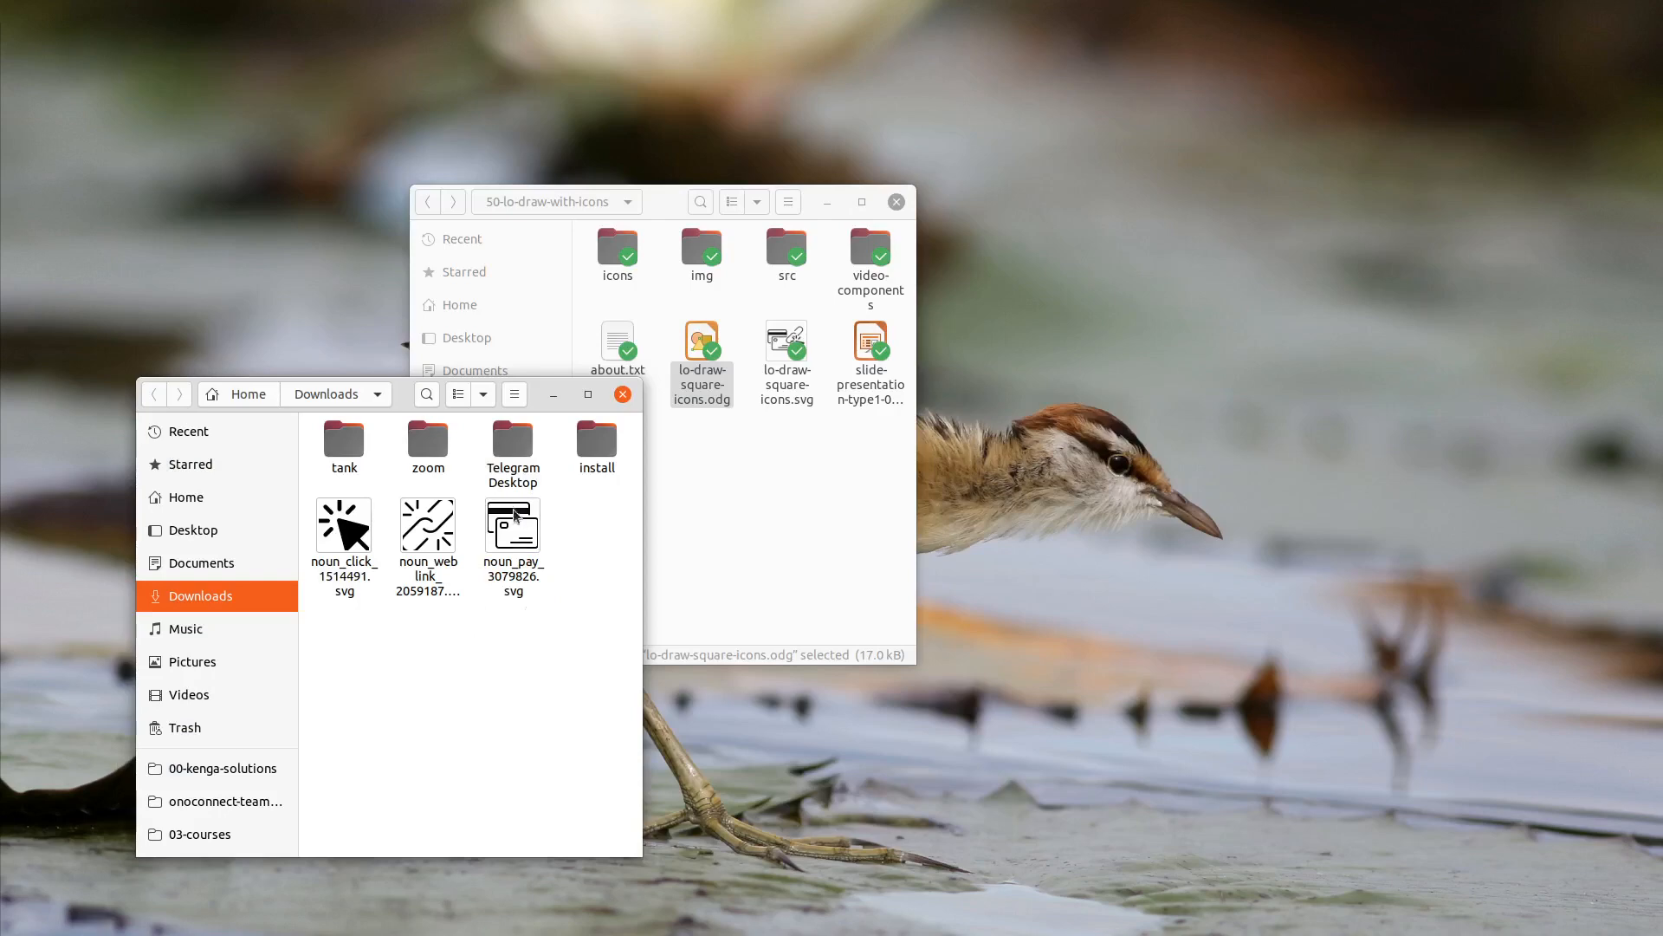
pyautogui.click(866, 502)
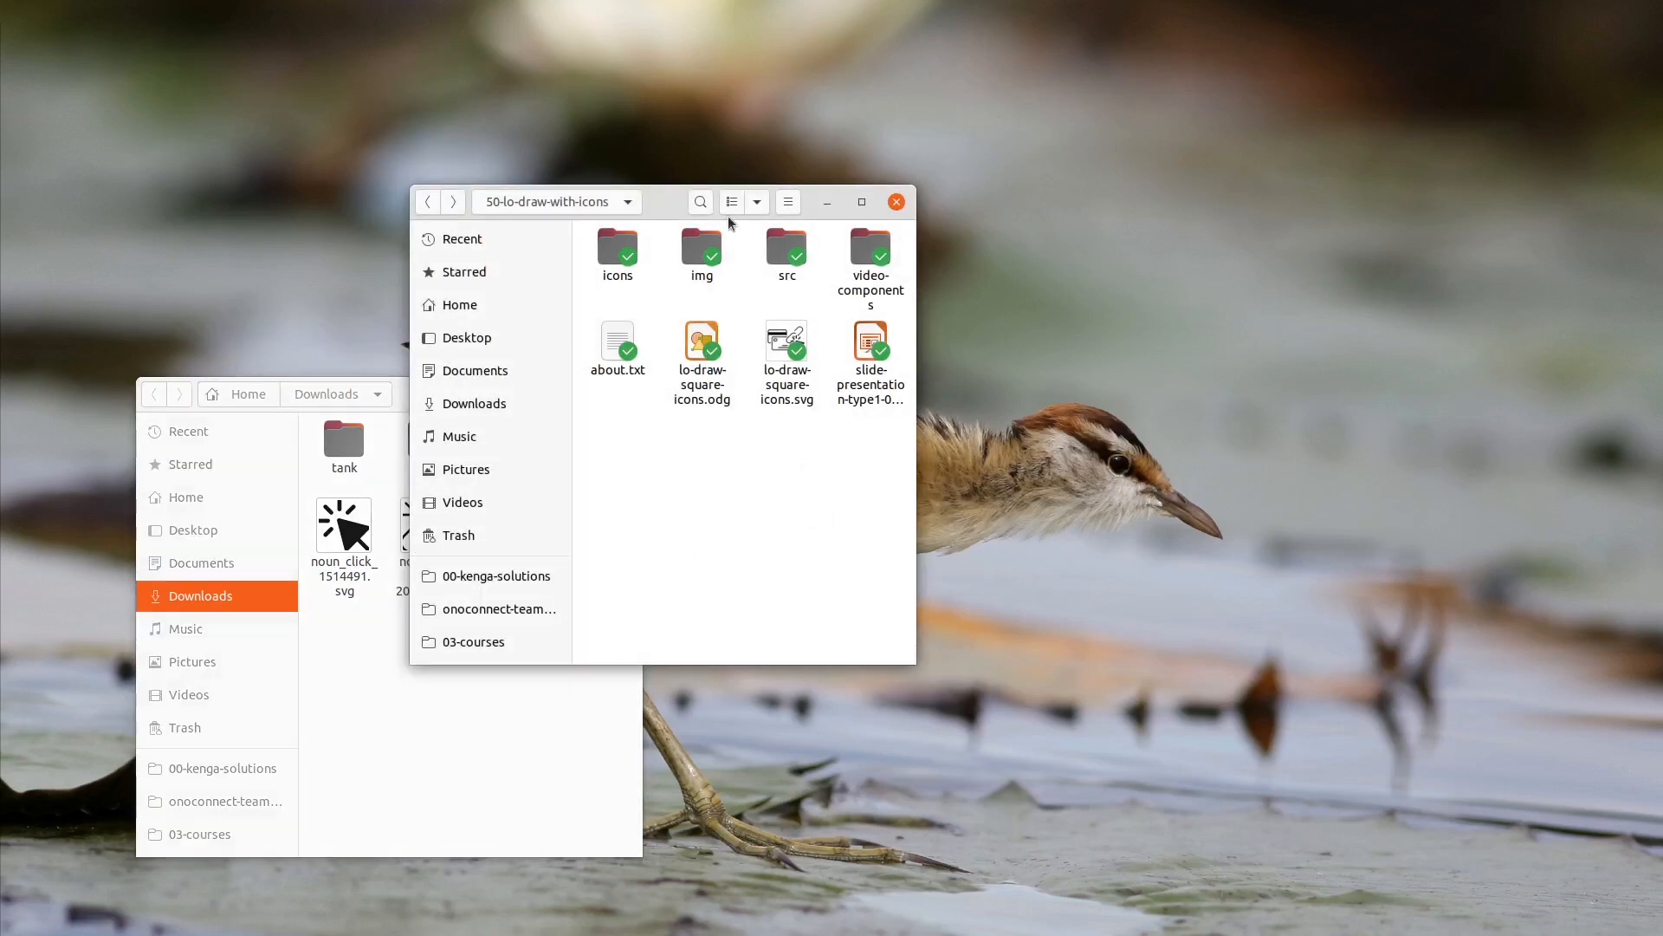
pyautogui.moveTo(641, 198); pyautogui.dragTo(739, 204)
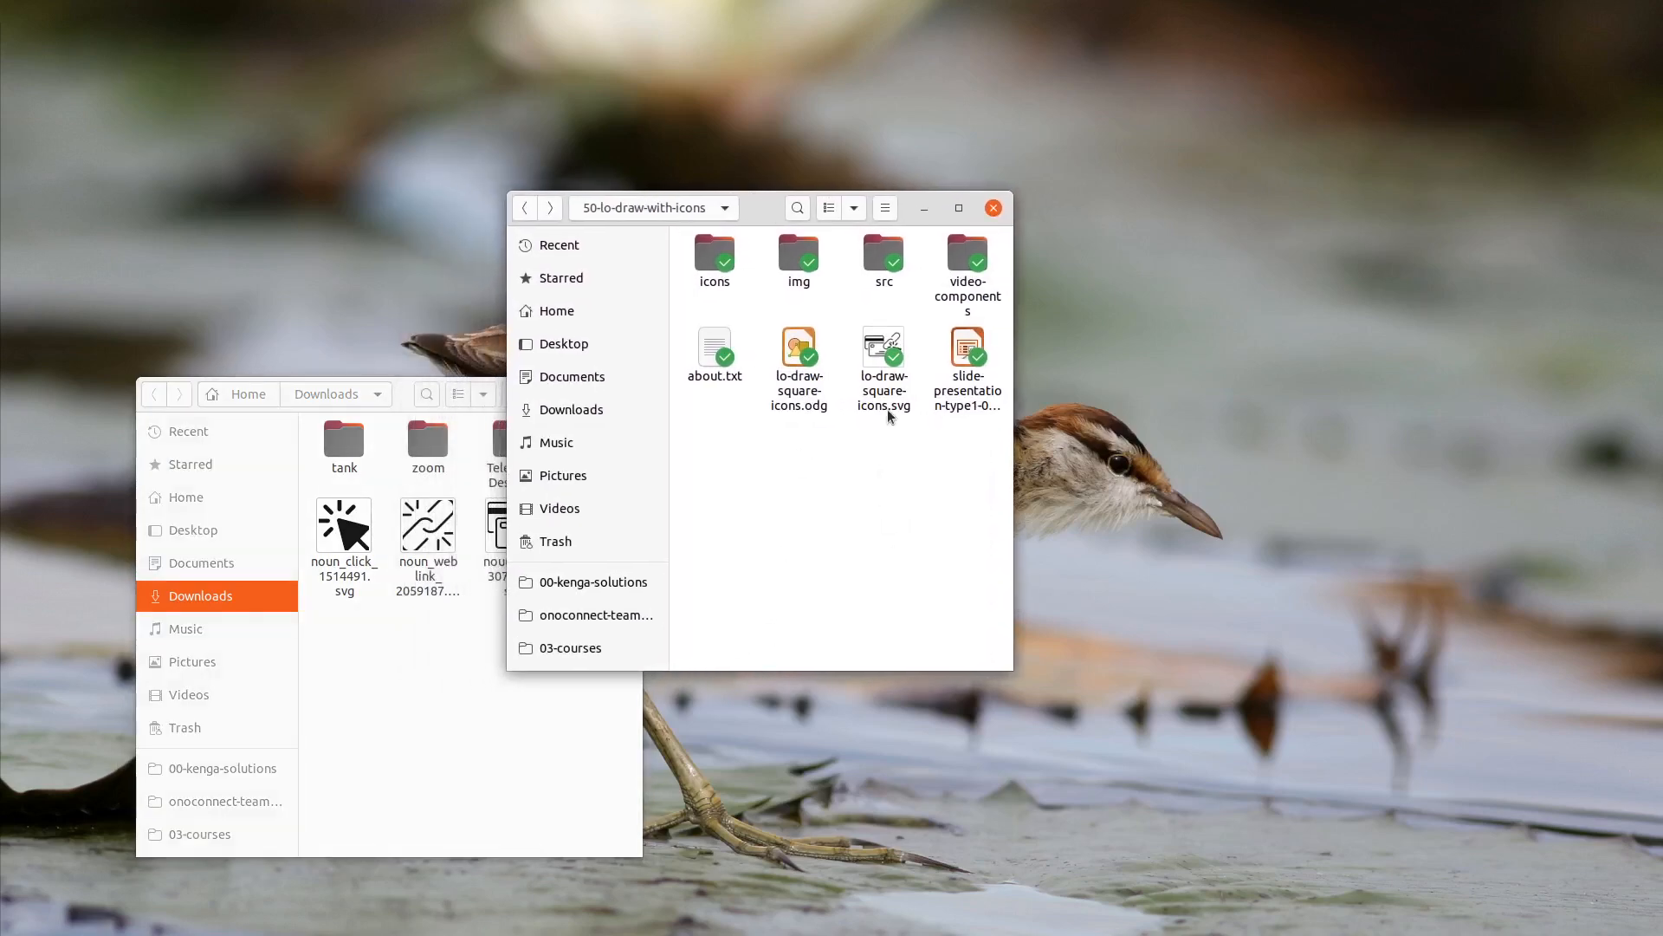
pyautogui.click(888, 414)
pyautogui.doubleClick(886, 393)
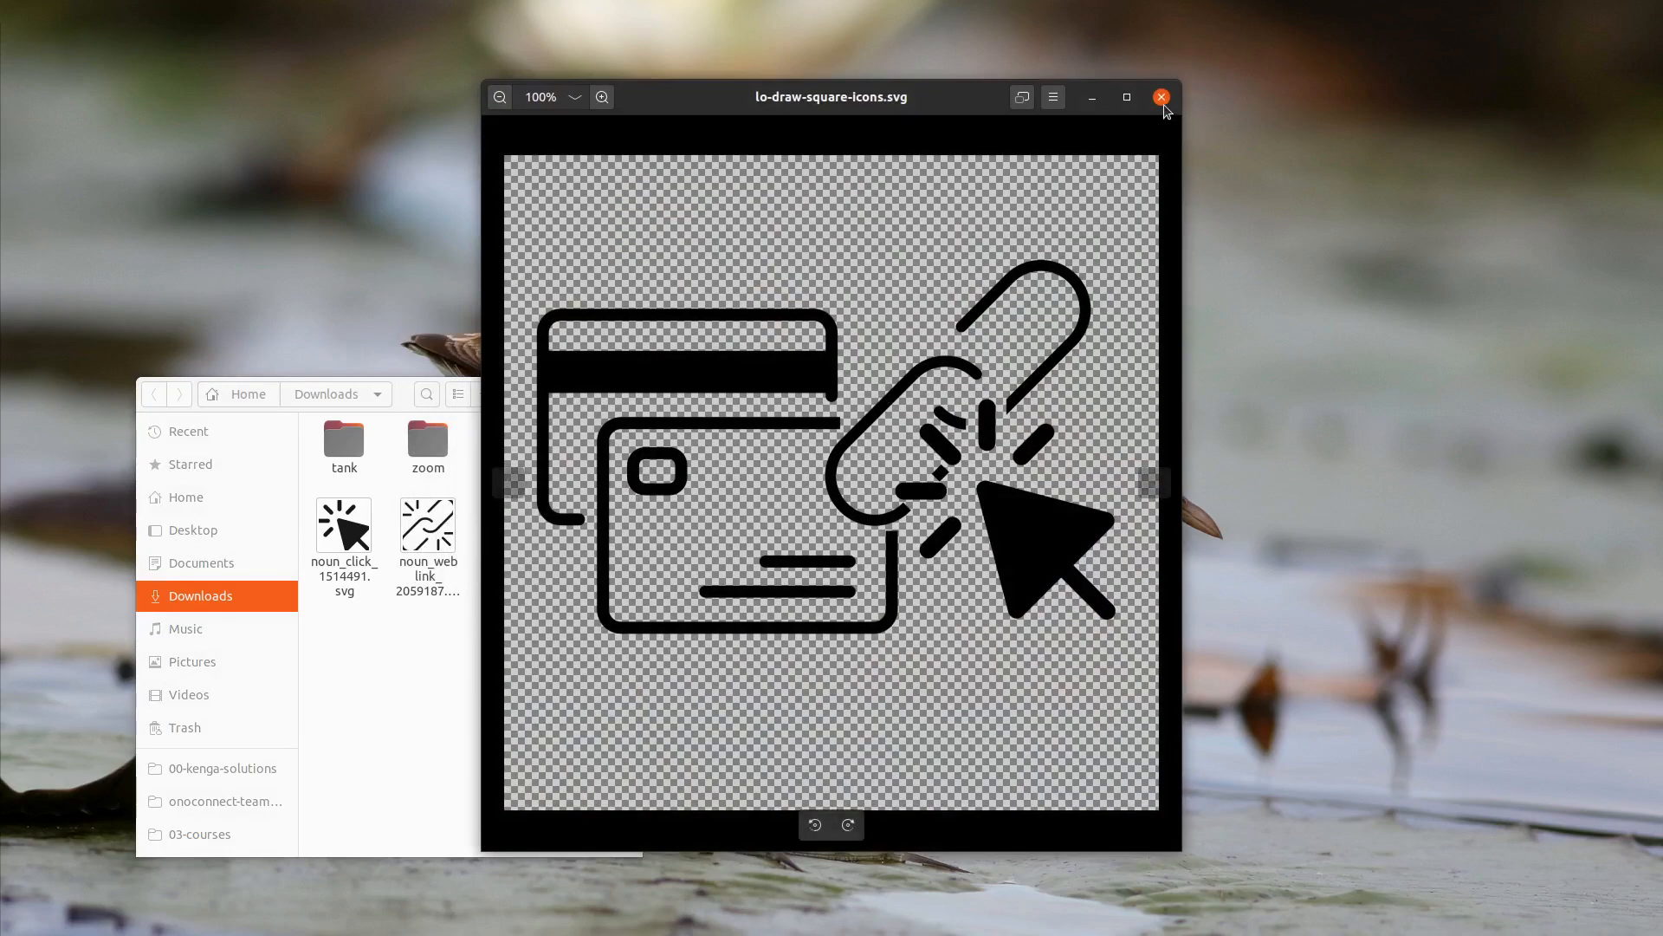
pyautogui.click(1161, 96)
# - Open the presentation slide-presentation-type1-0.1.odp from the 50-lo-draw-with-icons folder in LibreOffice Impress
pyautogui.click(901, 523)
pyautogui.click(968, 351)
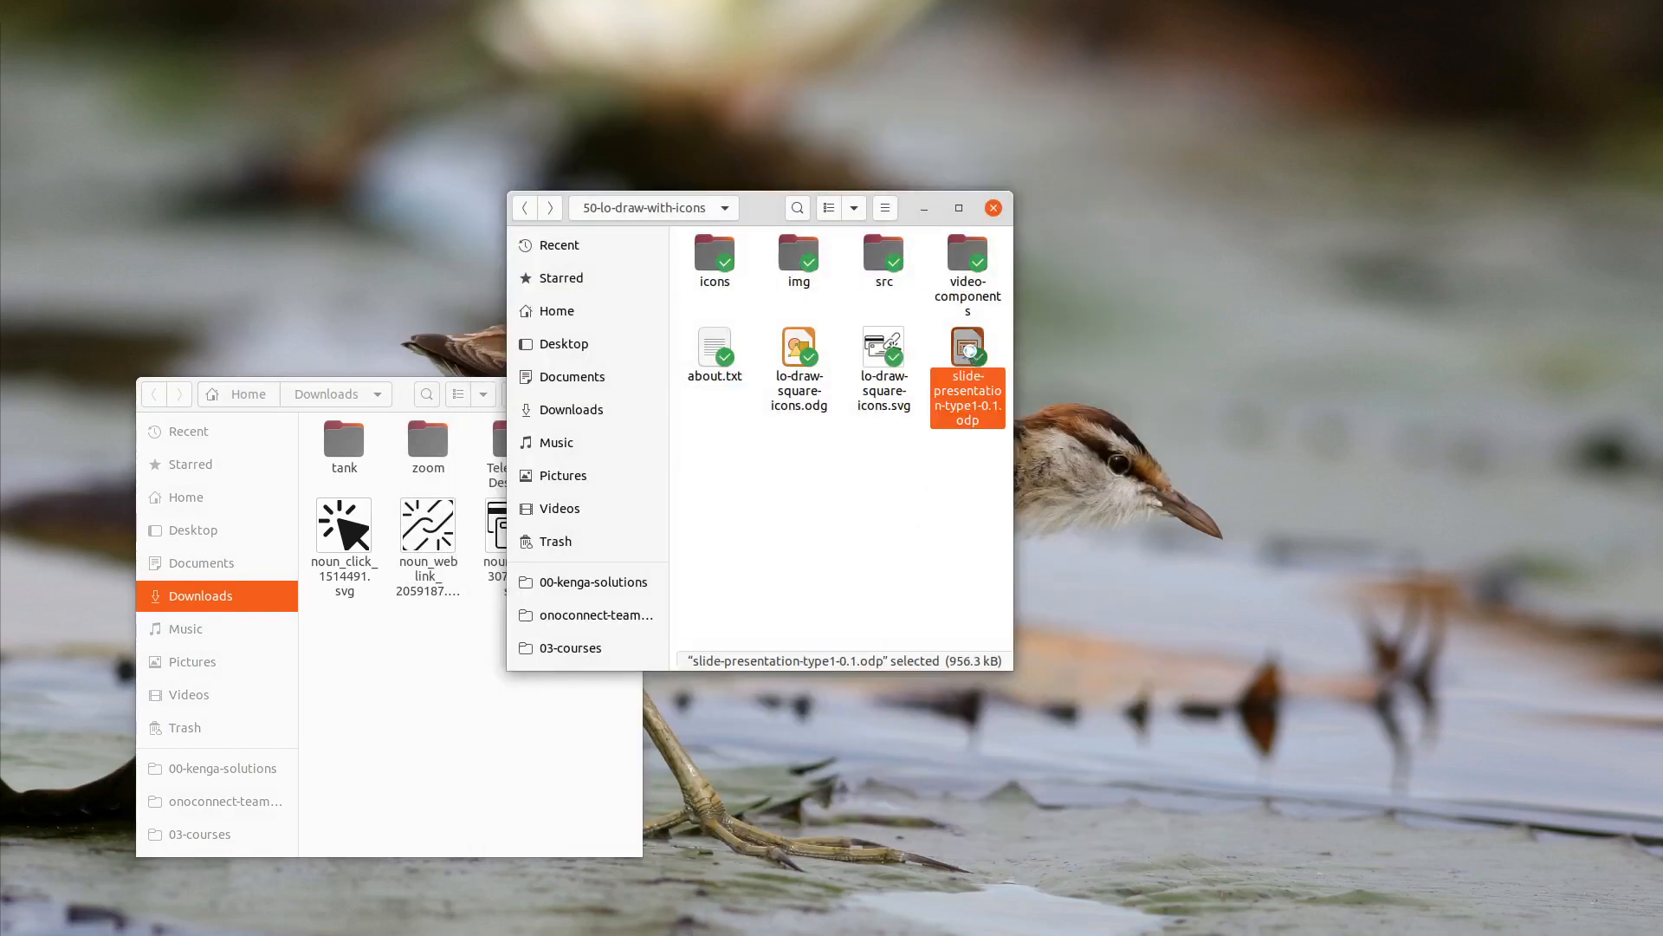
pyautogui.doubleClick(968, 350)
# - Close the Downloads folder window and arrange the presentation and project folder windows so both are accessible
pyautogui.moveTo(1281, 11); pyautogui.dragTo(1295, 130)
pyautogui.click(331, 848)
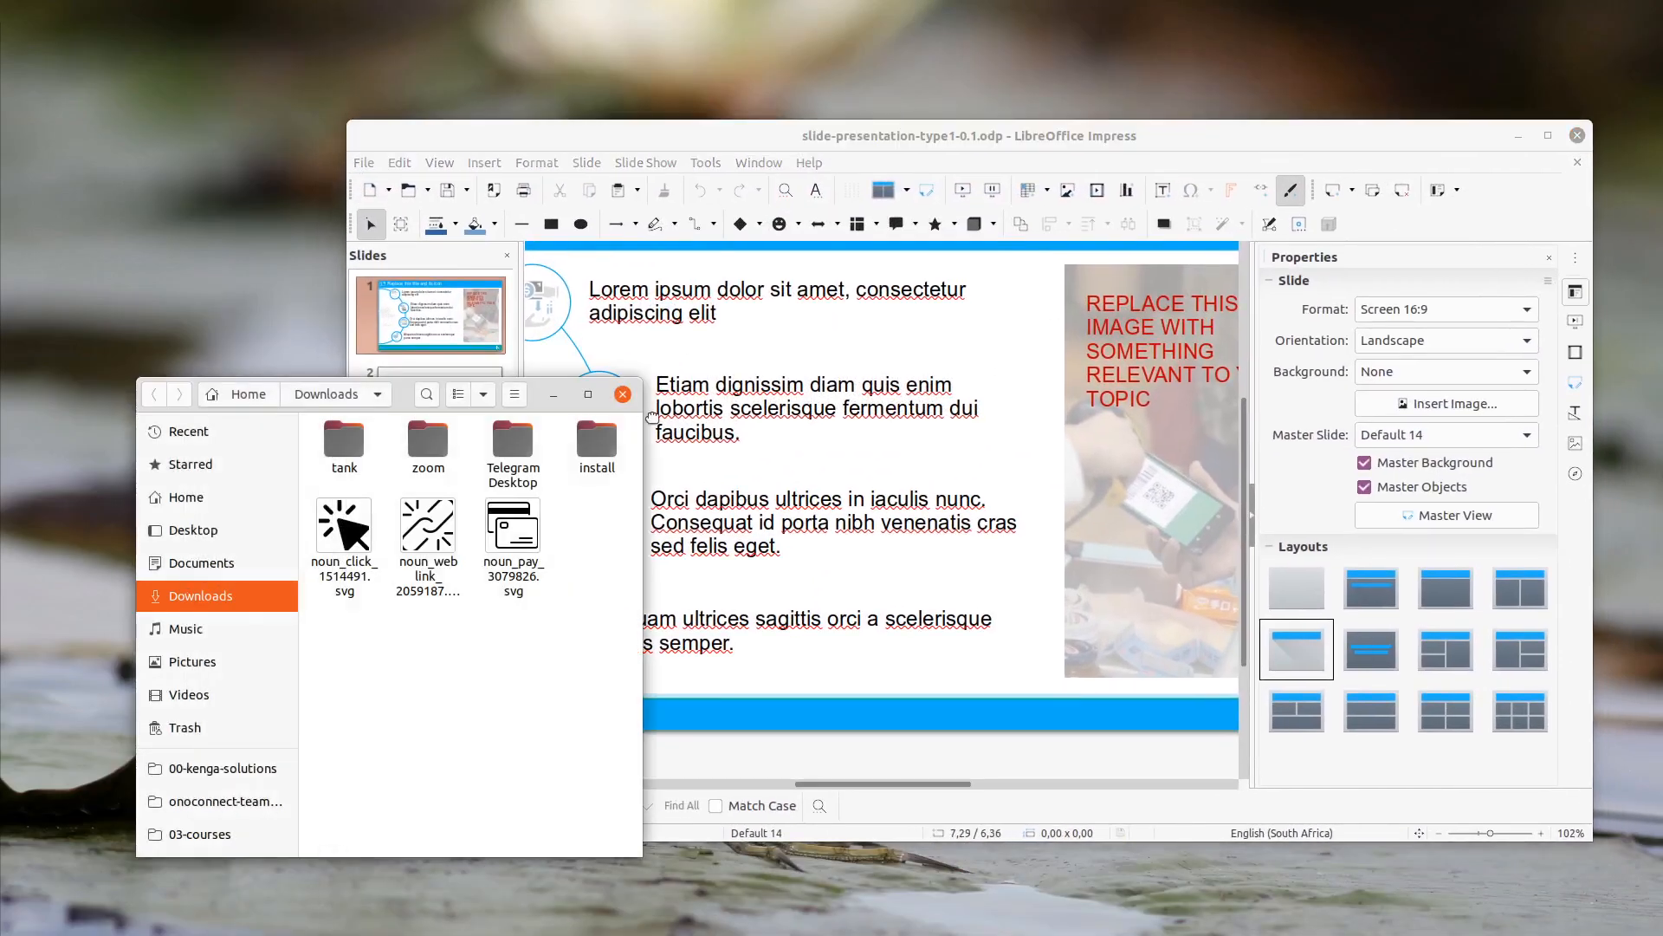
pyautogui.click(623, 395)
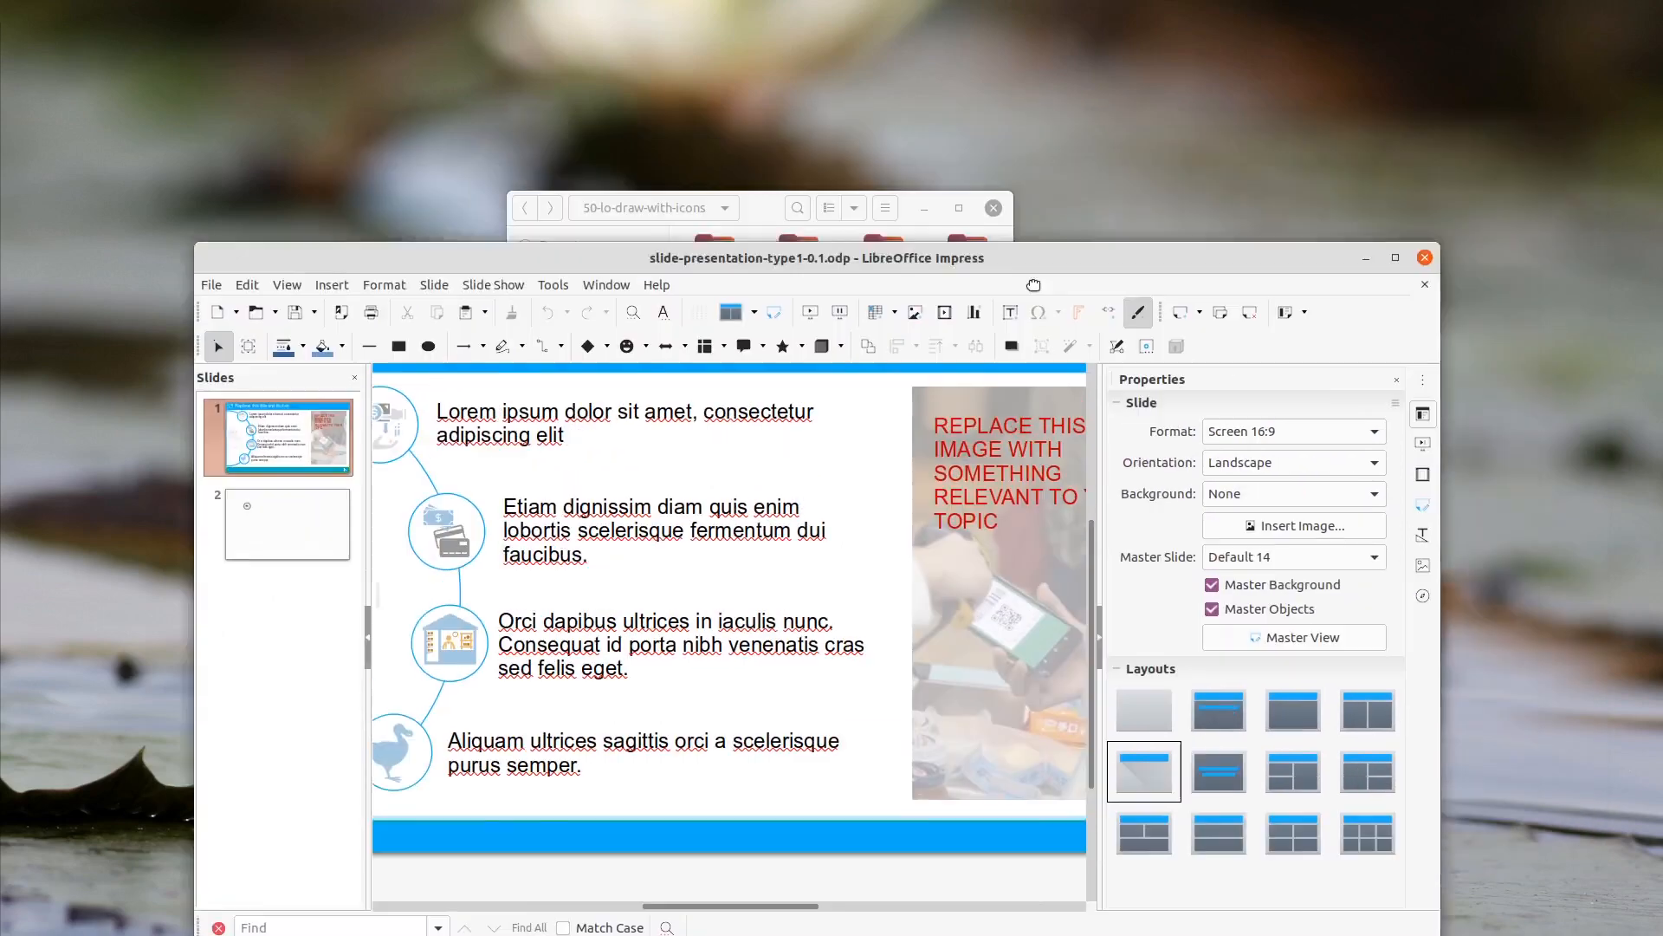
pyautogui.moveTo(1033, 285); pyautogui.dragTo(868, 461)
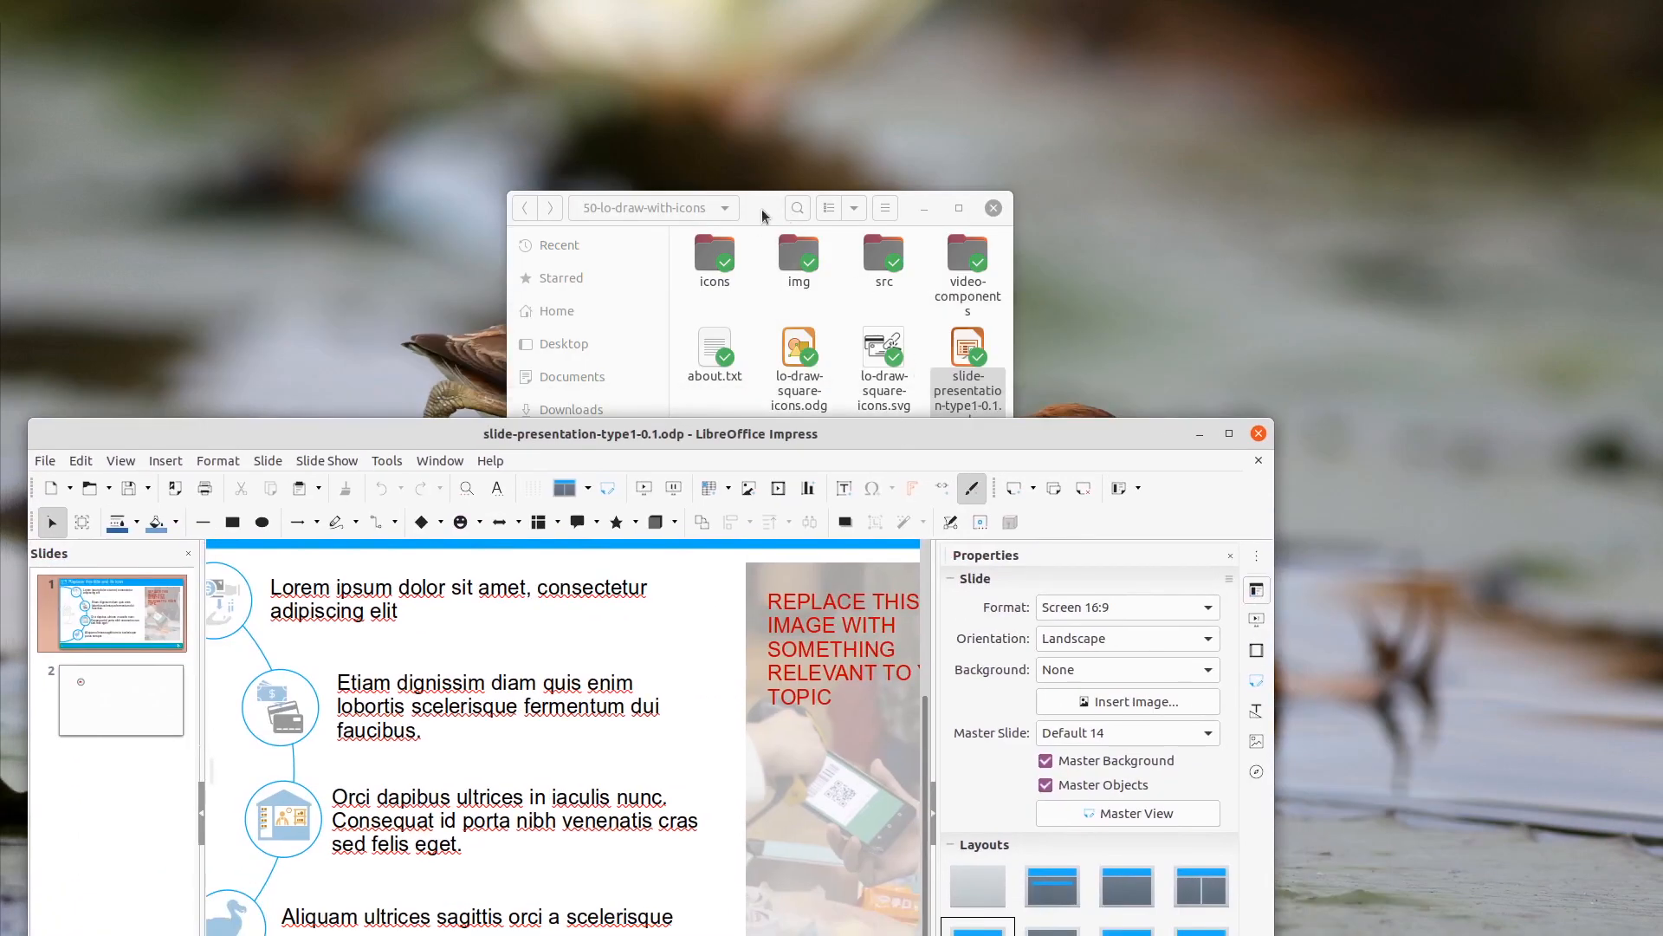
pyautogui.moveTo(777, 208); pyautogui.dragTo(359, 47)
pyautogui.moveTo(951, 440); pyautogui.dragTo(1075, 146)
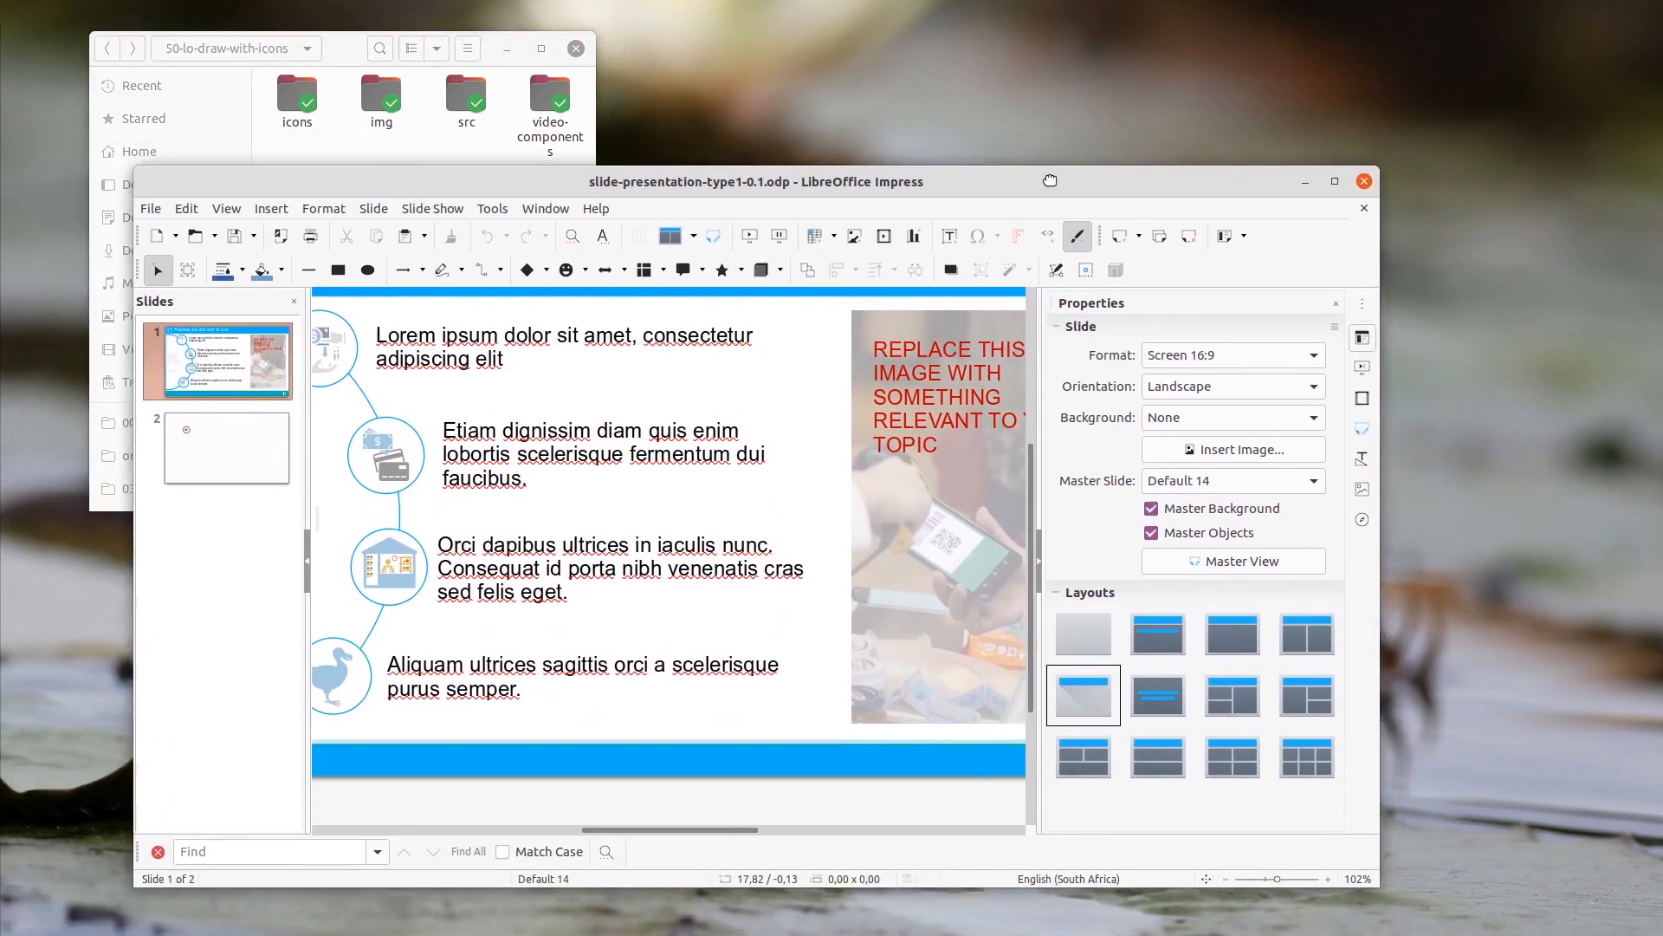
# - Insert lo-draw-square-icons.svg from the project folder onto the presentation's second slide
pyautogui.click(216, 451)
pyautogui.click(436, 126)
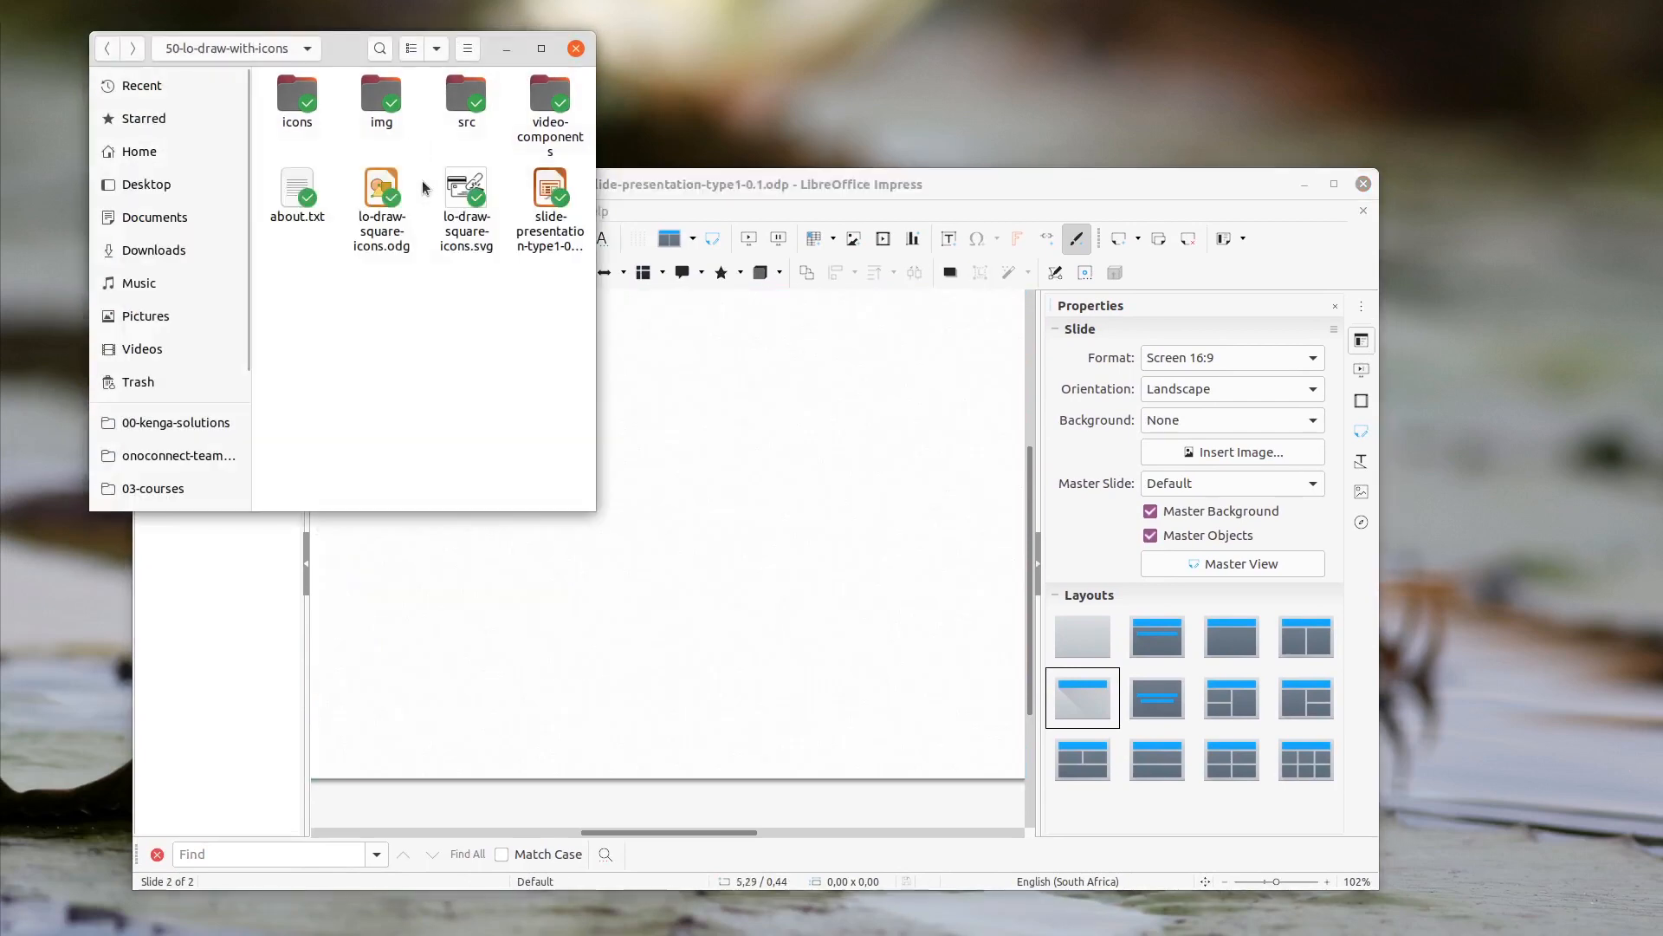
pyautogui.moveTo(466, 208); pyautogui.dragTo(775, 579)
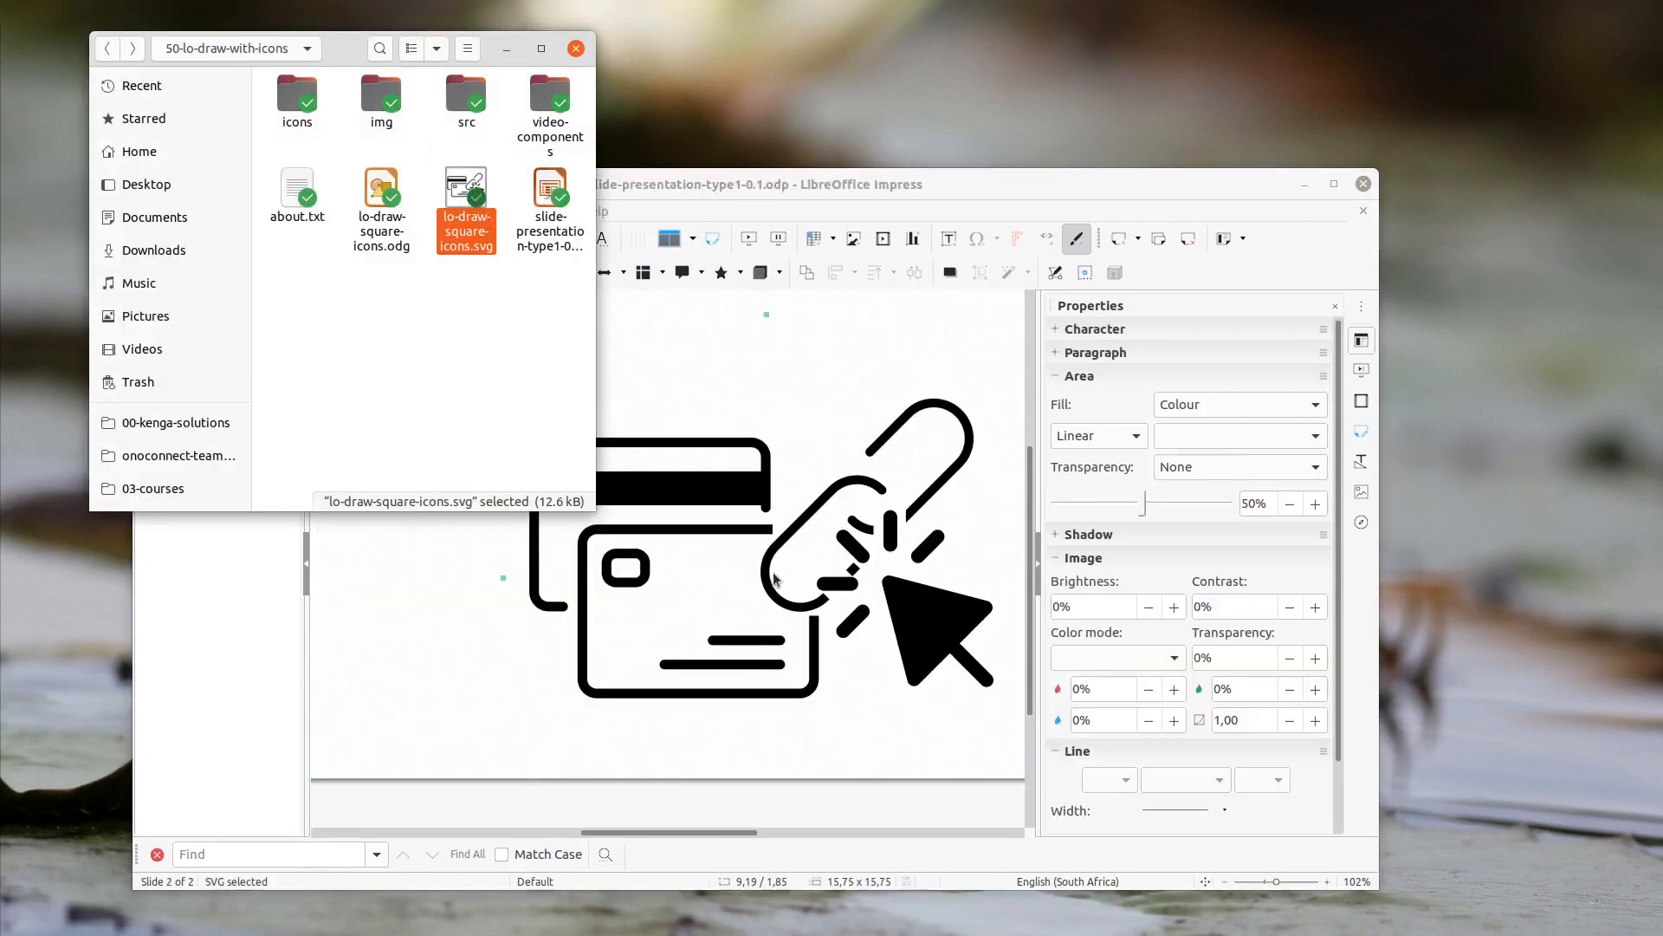
pyautogui.click(437, 697)
# - Shrink the inserted icon to about 4.69 cm square and place it below the small round icon on slide 2
pyautogui.scroll(-3, 536, 703)
pyautogui.scroll(3, 594, 615)
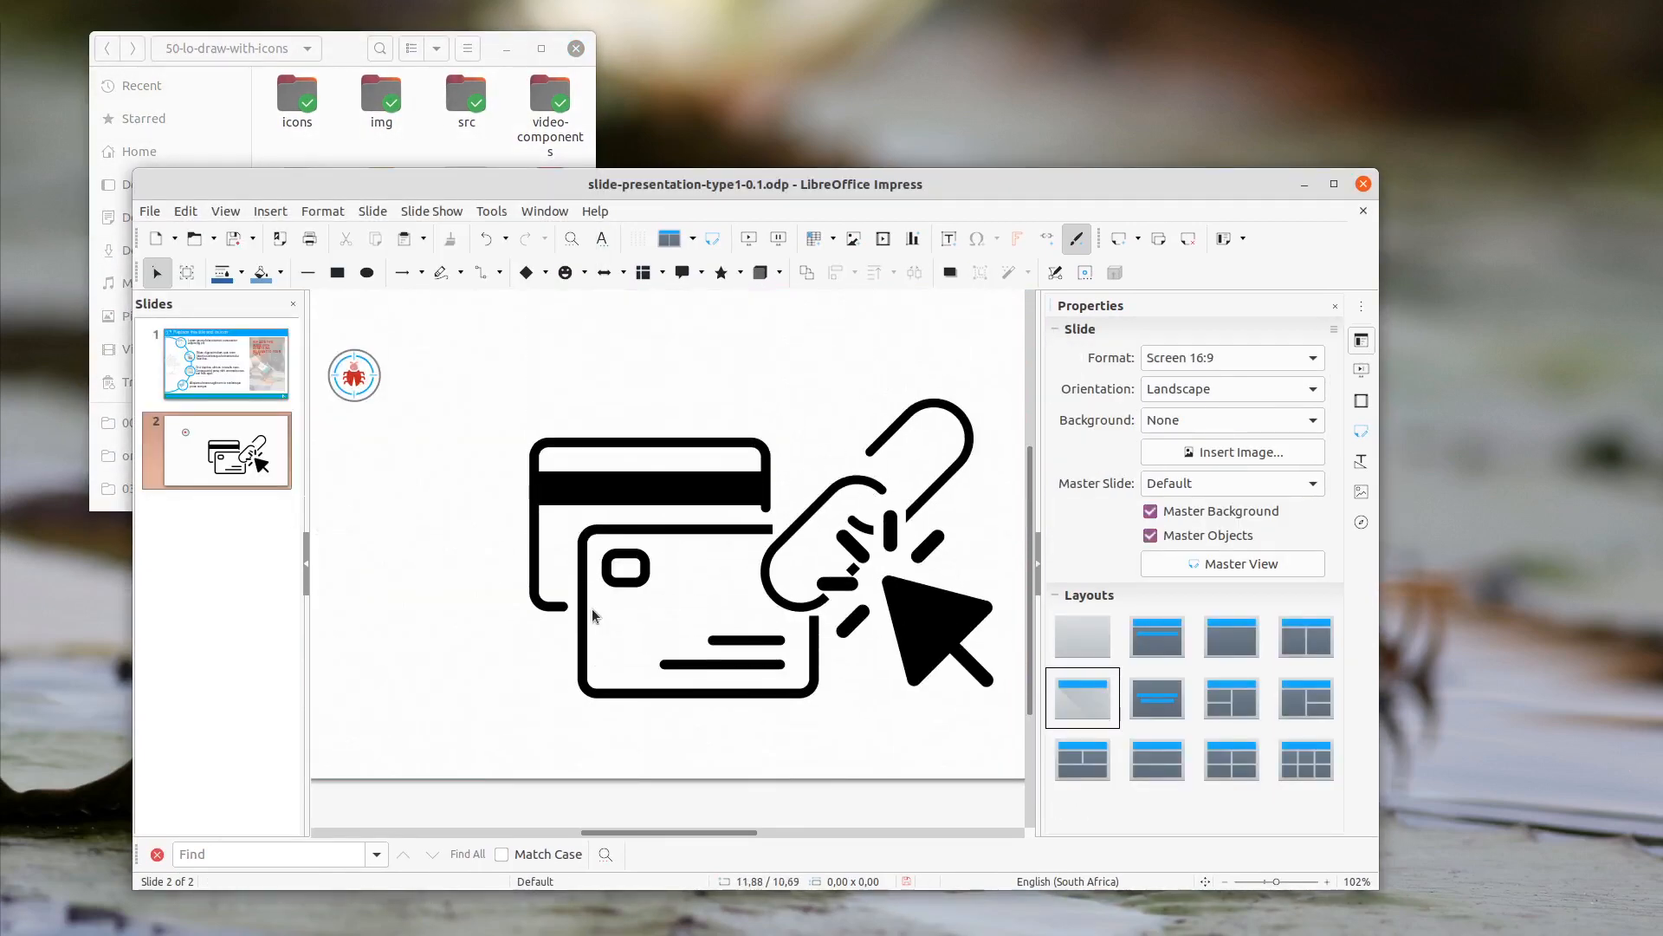
pyautogui.scroll(1, 593, 613)
pyautogui.scroll(-2, 592, 632)
pyautogui.scroll(3, 591, 639)
pyautogui.scroll(-3, 592, 638)
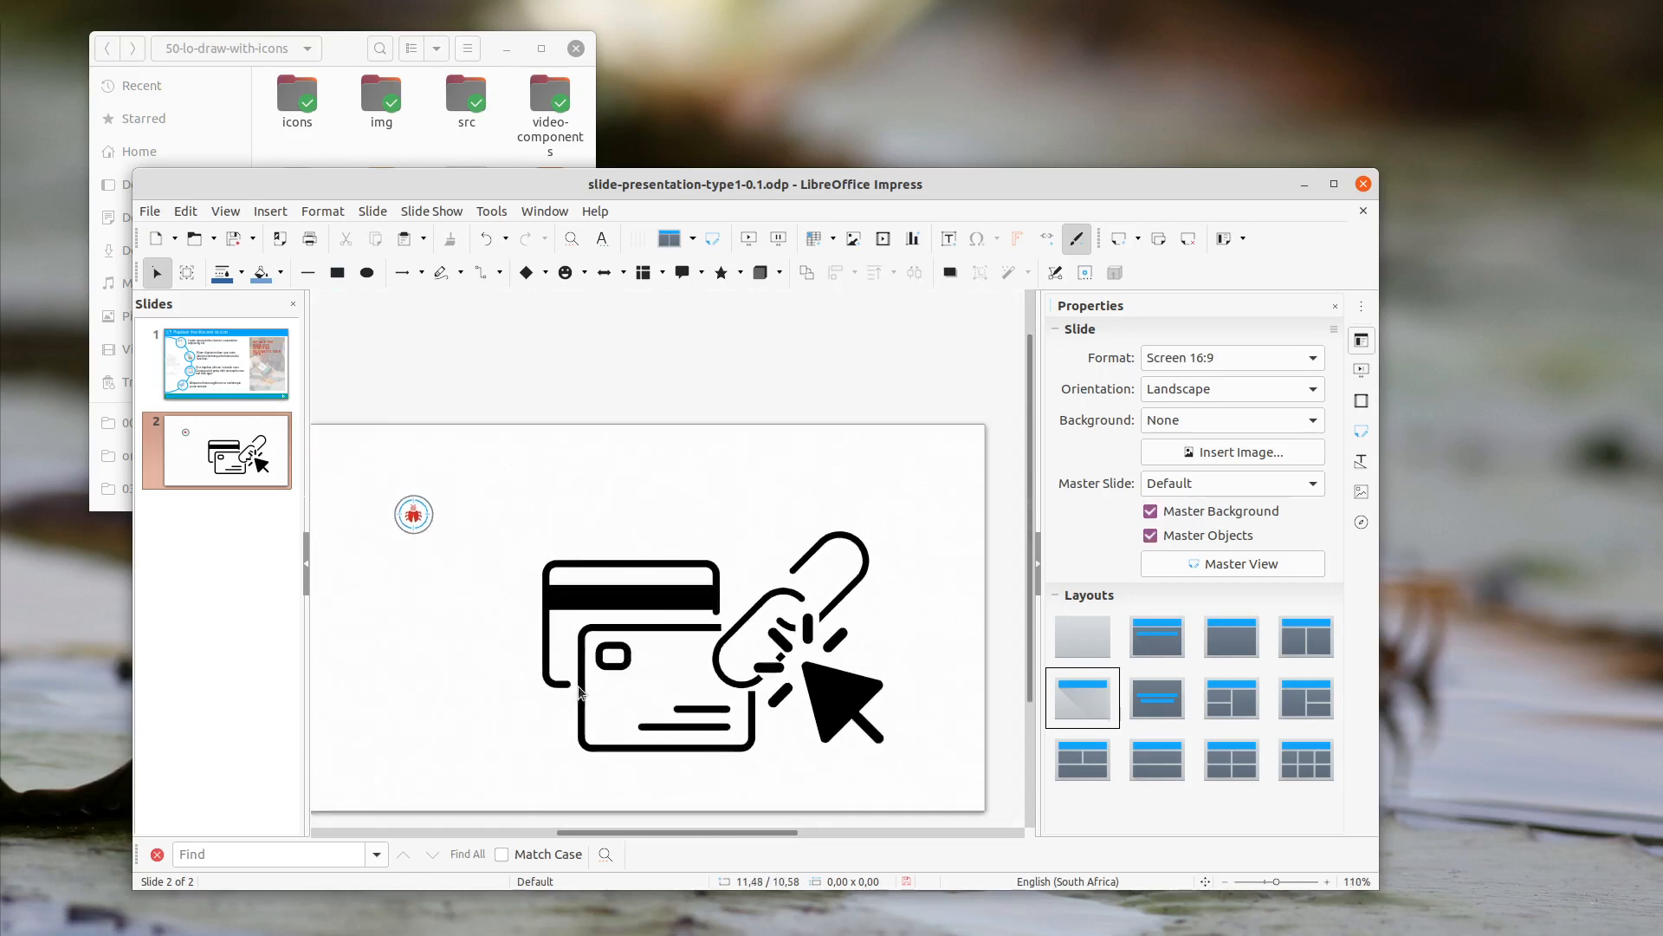
pyautogui.click(674, 667)
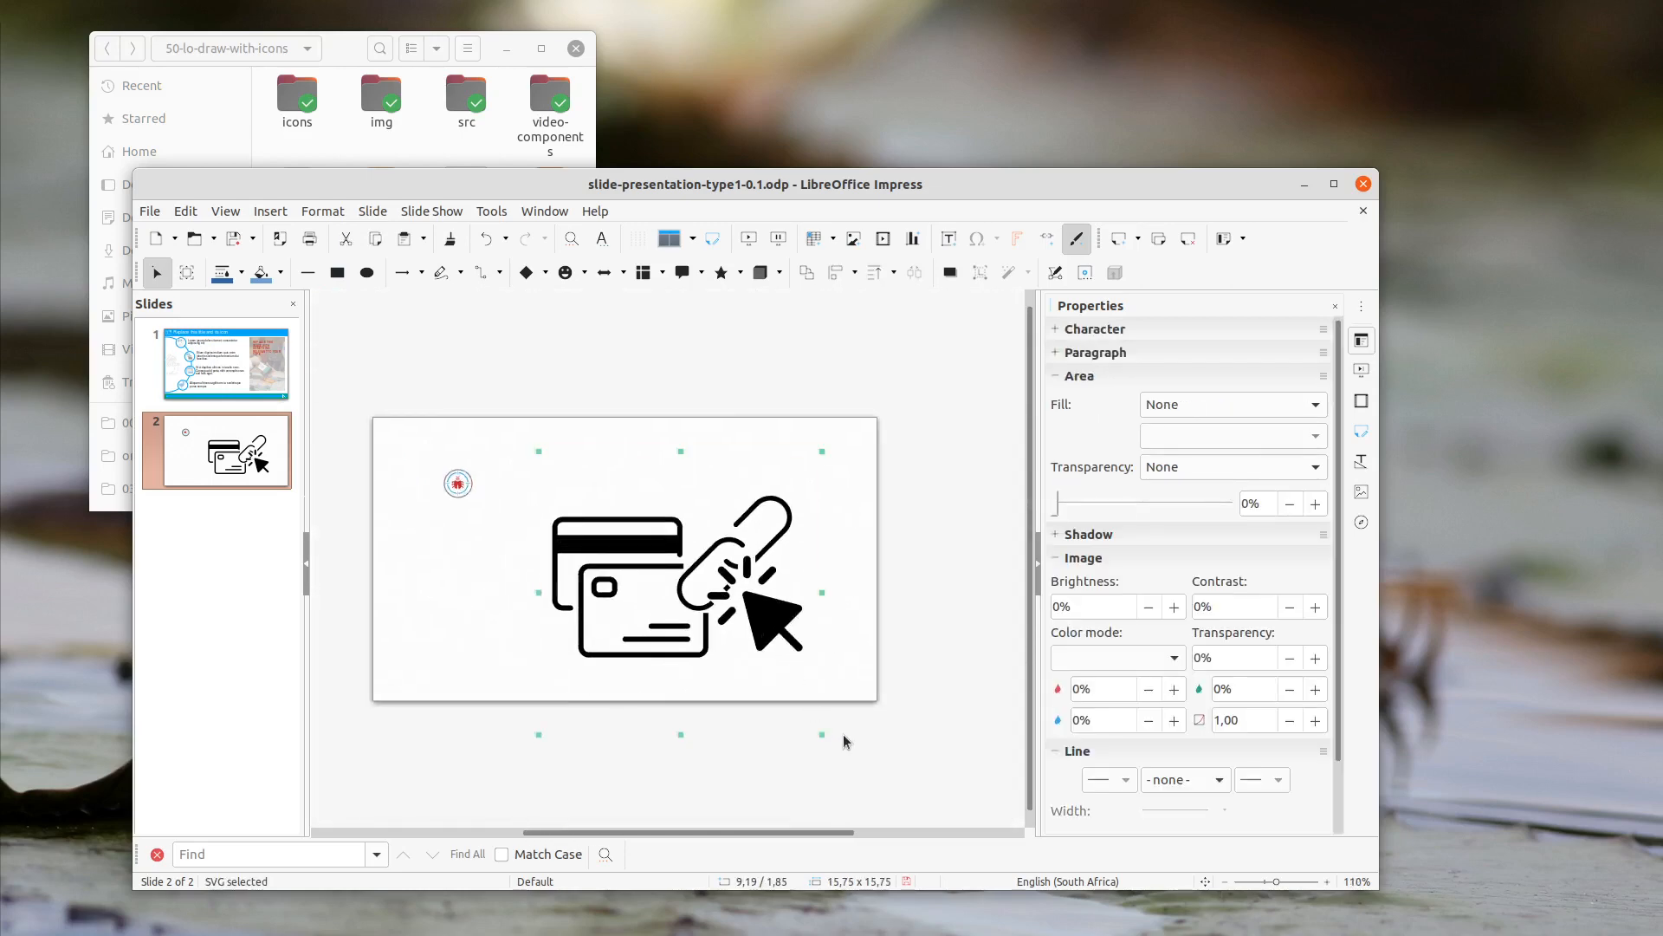
pyautogui.moveTo(818, 730); pyautogui.dragTo(623, 535)
pyautogui.moveTo(551, 478); pyautogui.dragTo(456, 577)
pyautogui.click(632, 579)
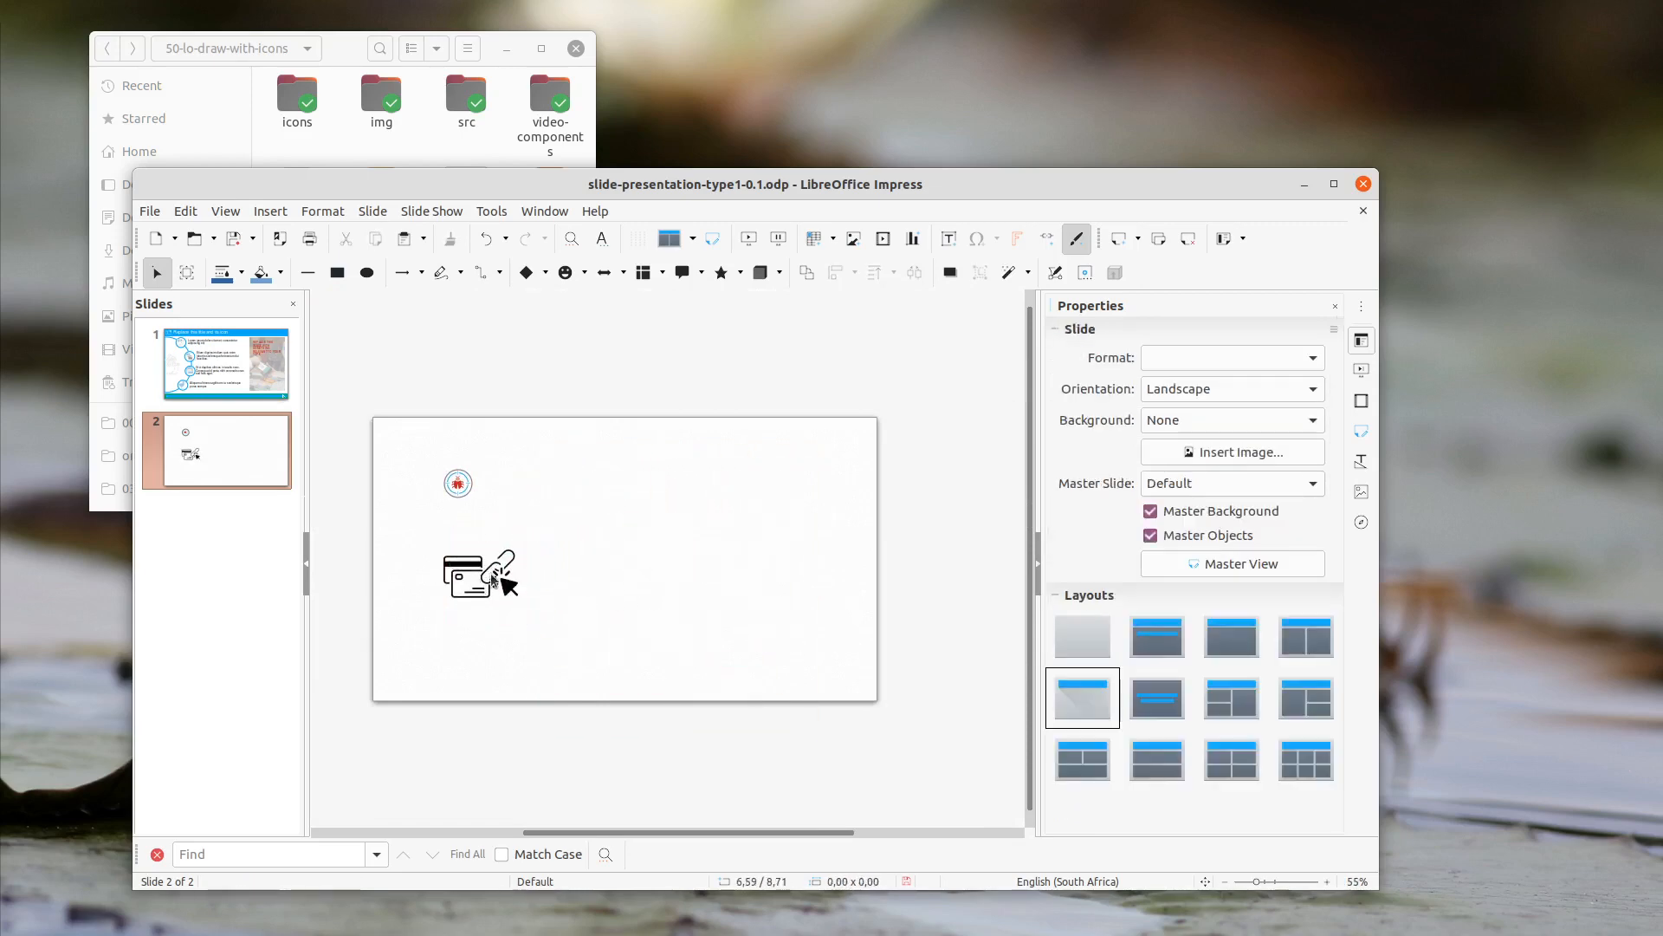
# - Break the inserted SVG icon on slide 2 into separate editable shapes
pyautogui.click(454, 565)
pyautogui.rightClick(454, 565)
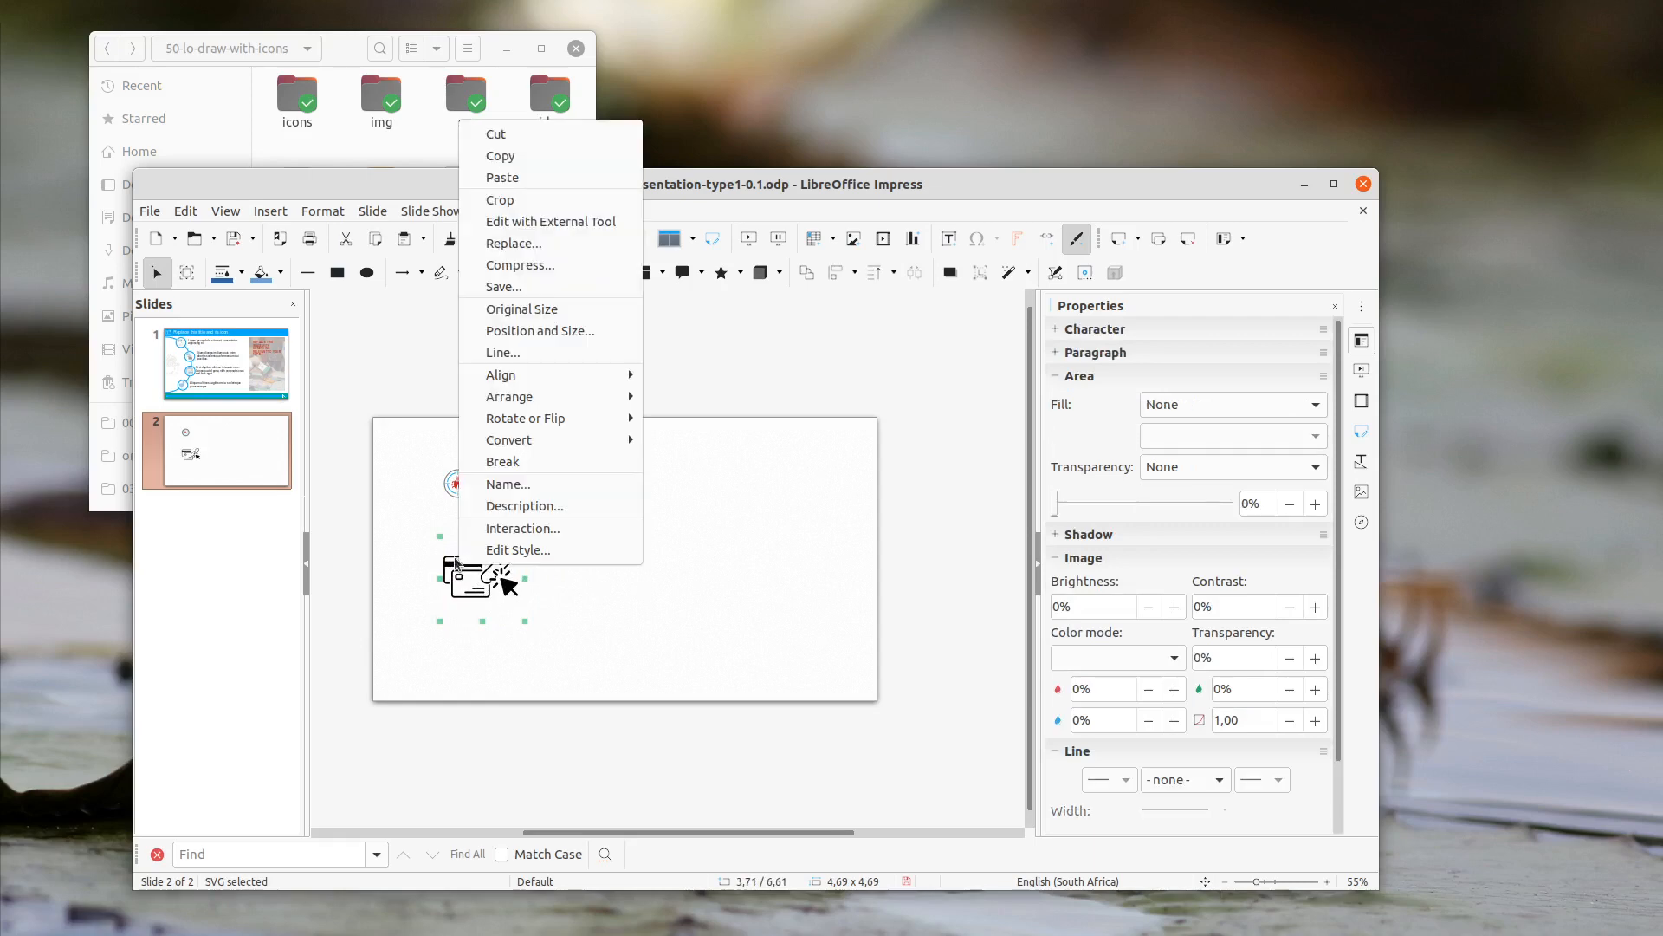
pyautogui.click(524, 463)
pyautogui.click(594, 632)
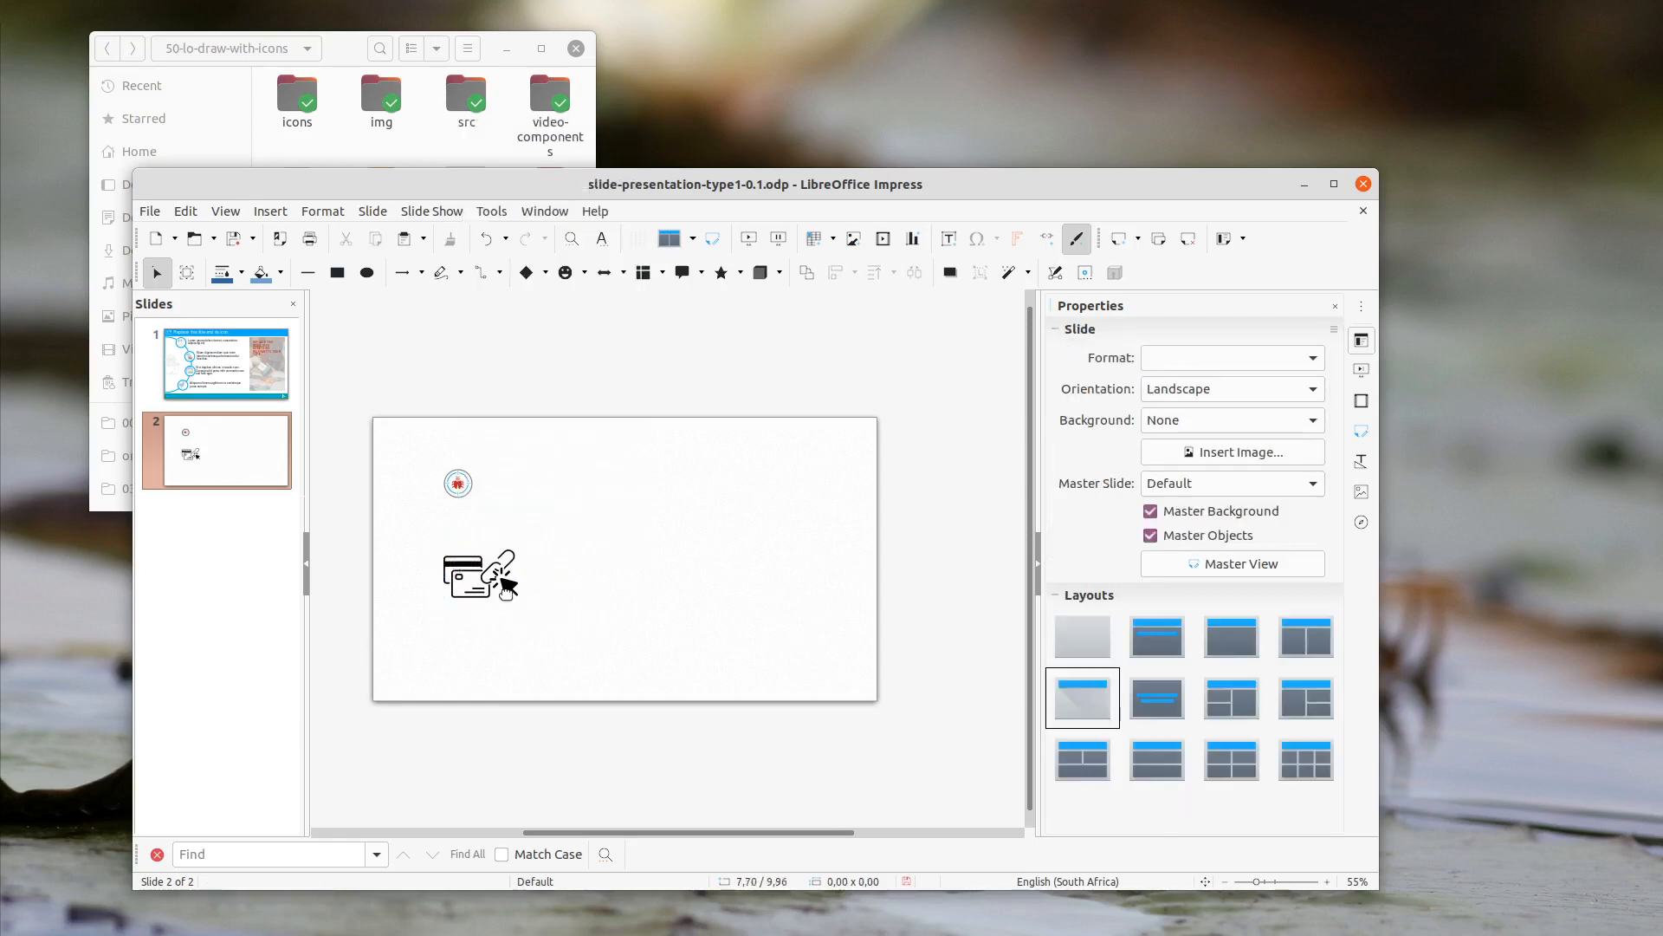
# - Change the fill colour of the click arrow shape to red from the complimentary-fill-lines-2 palette
pyautogui.click(504, 589)
pyautogui.click(1200, 544)
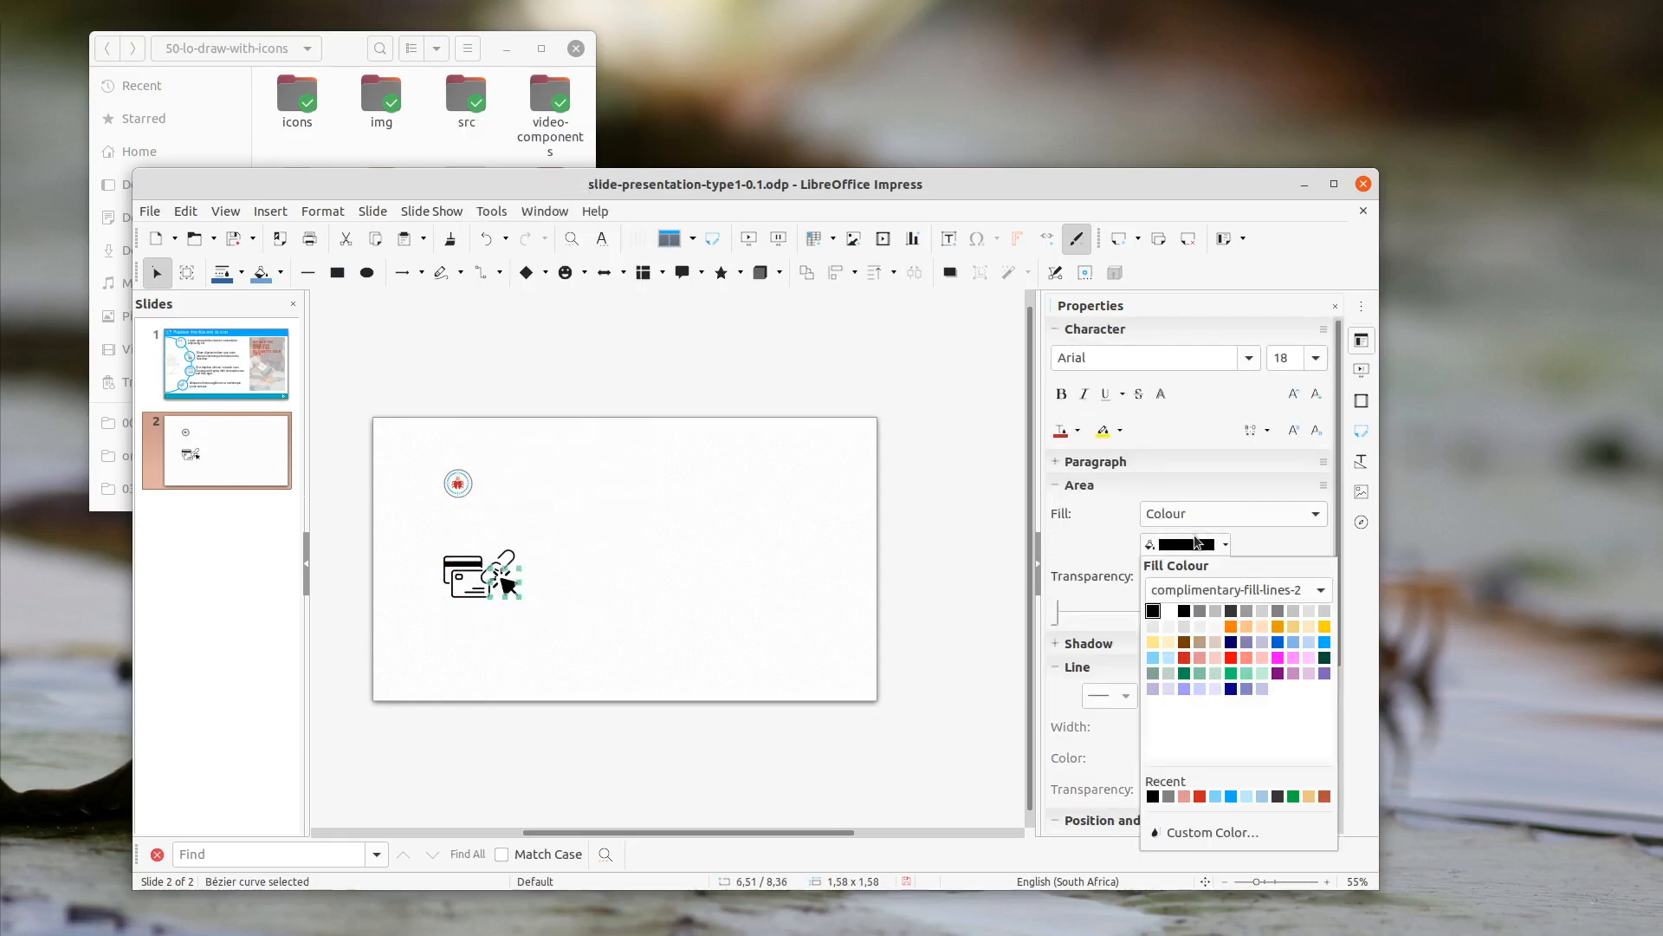
pyautogui.click(1184, 657)
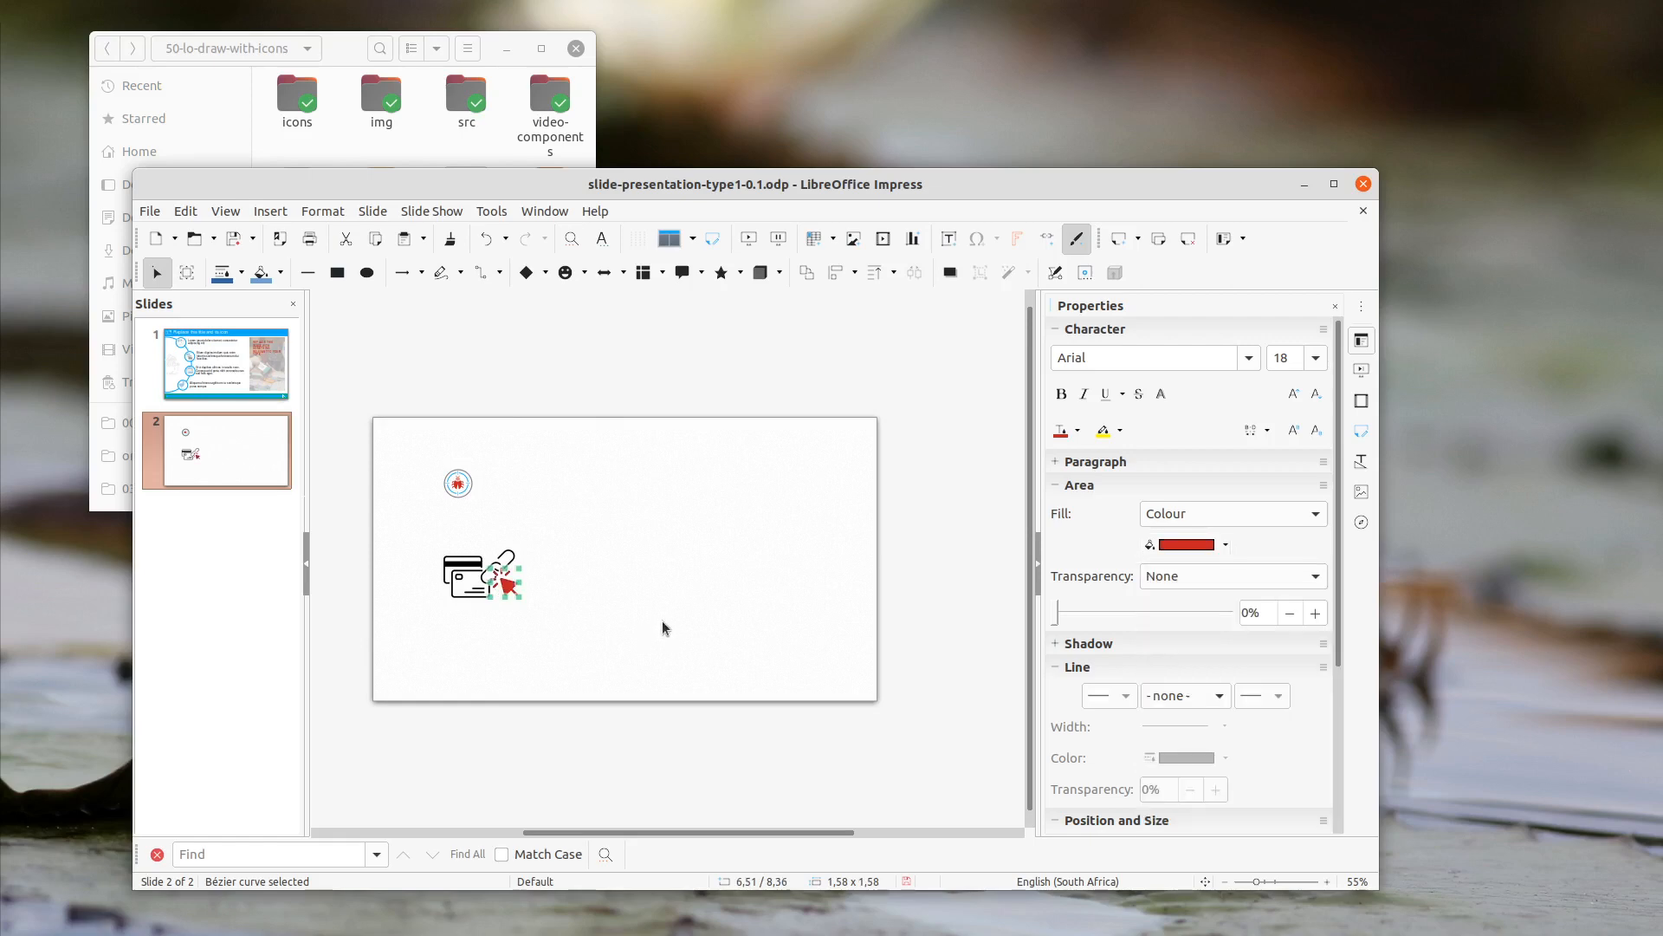
pyautogui.click(662, 618)
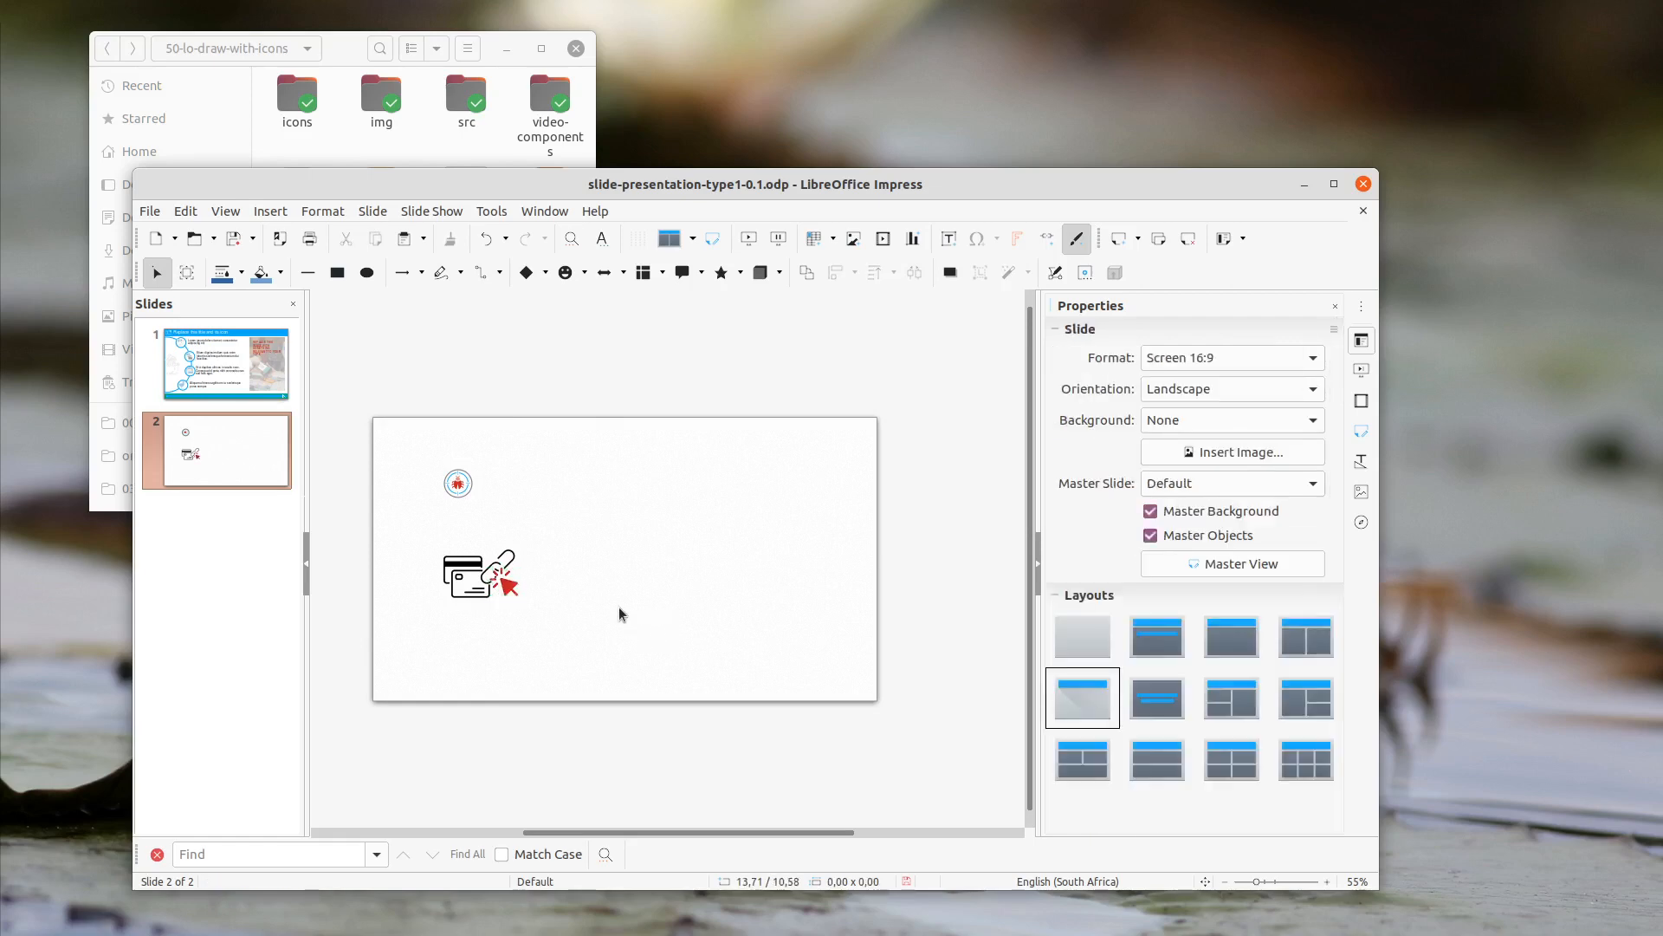
pyautogui.scroll(2, 621, 611)
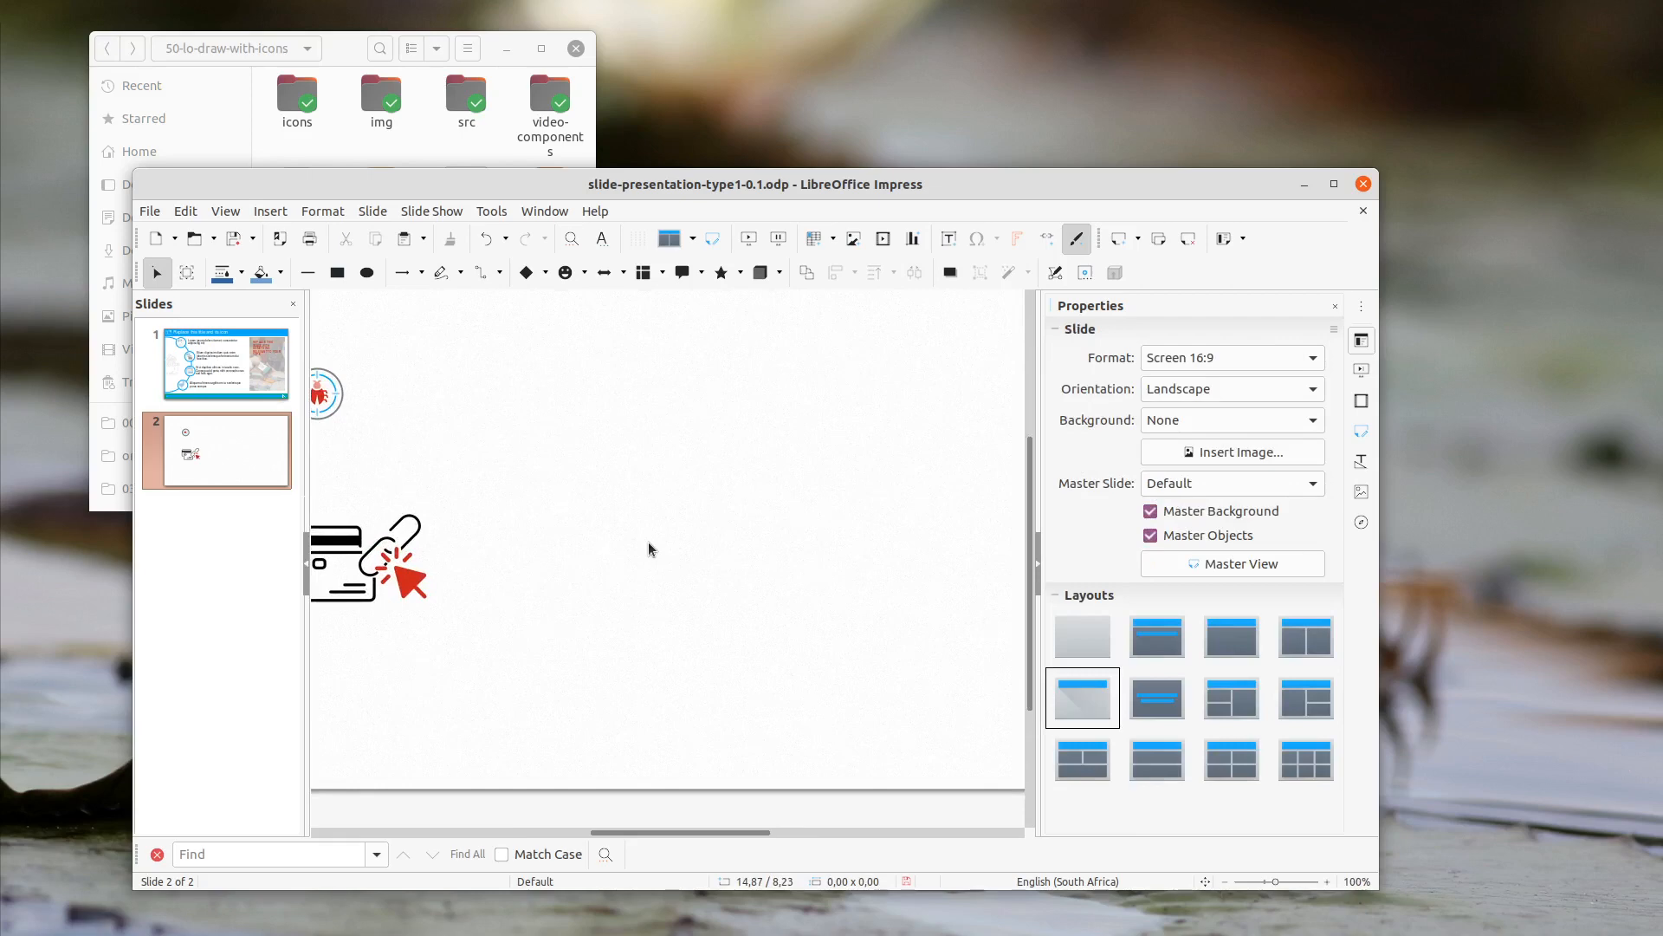
pyautogui.scroll(-2, 648, 543)
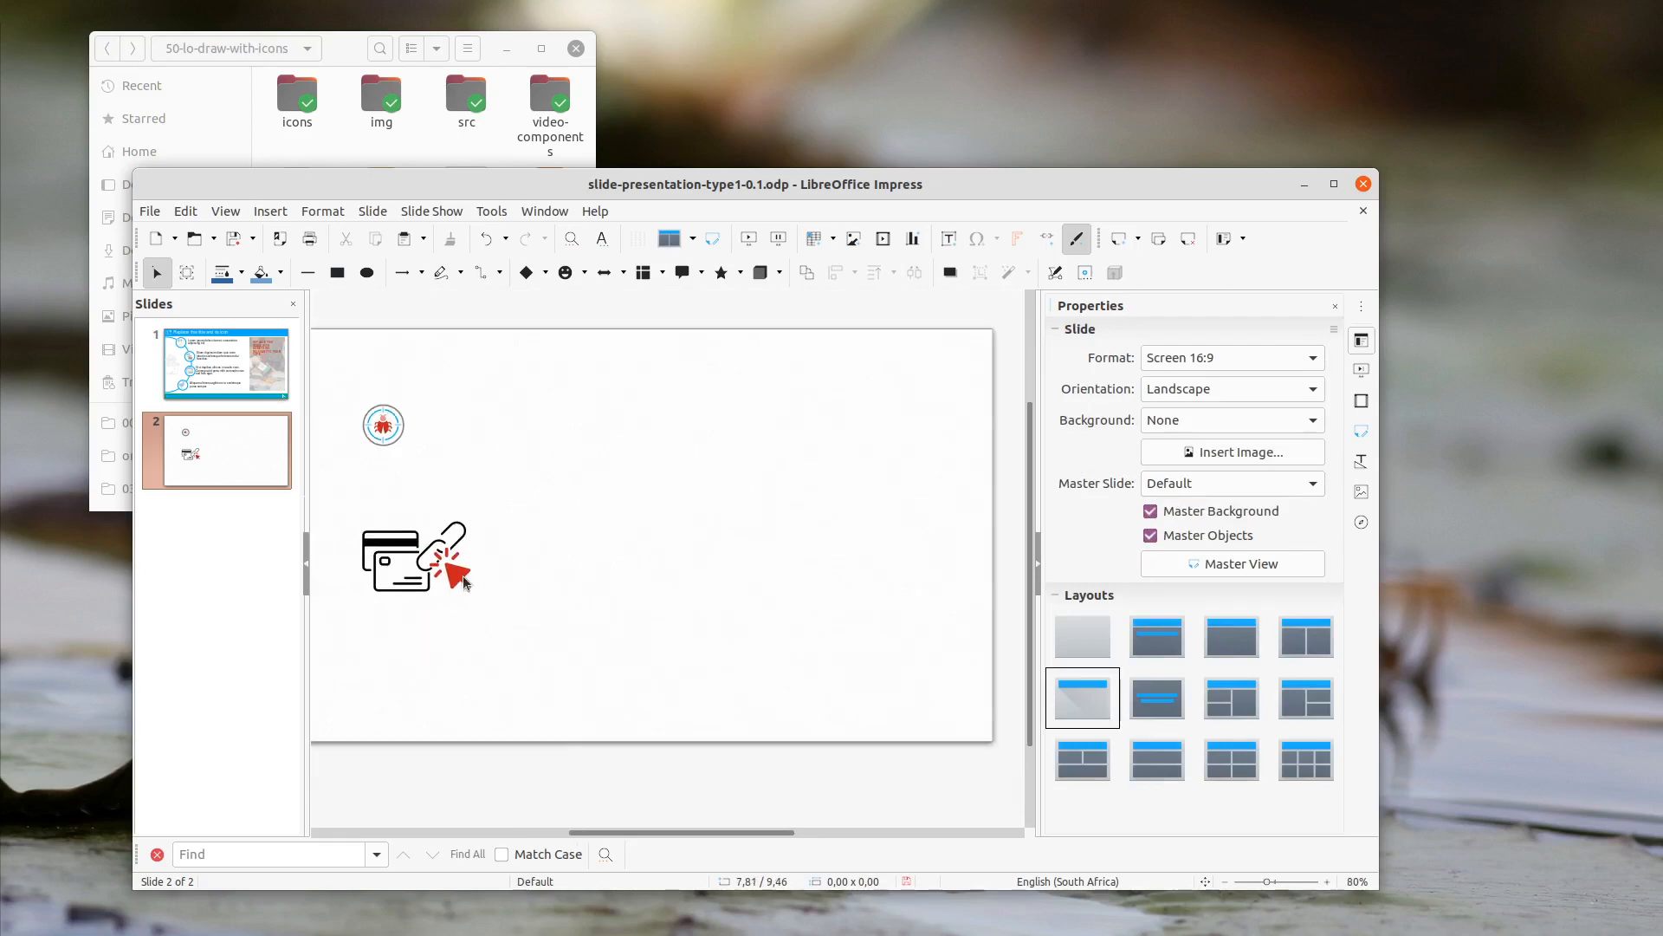